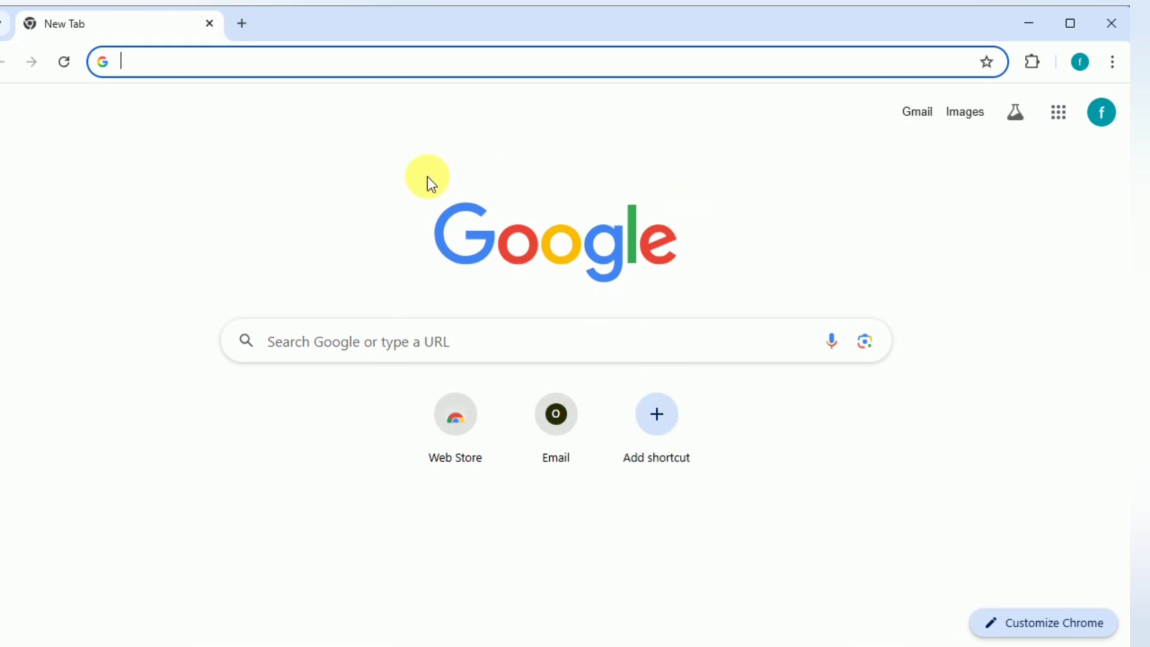
Step: Search Google for "fmskillsharing" and open the fmskillsharing.com website
{"action": "left_click", "coordinate": [334, 353]}
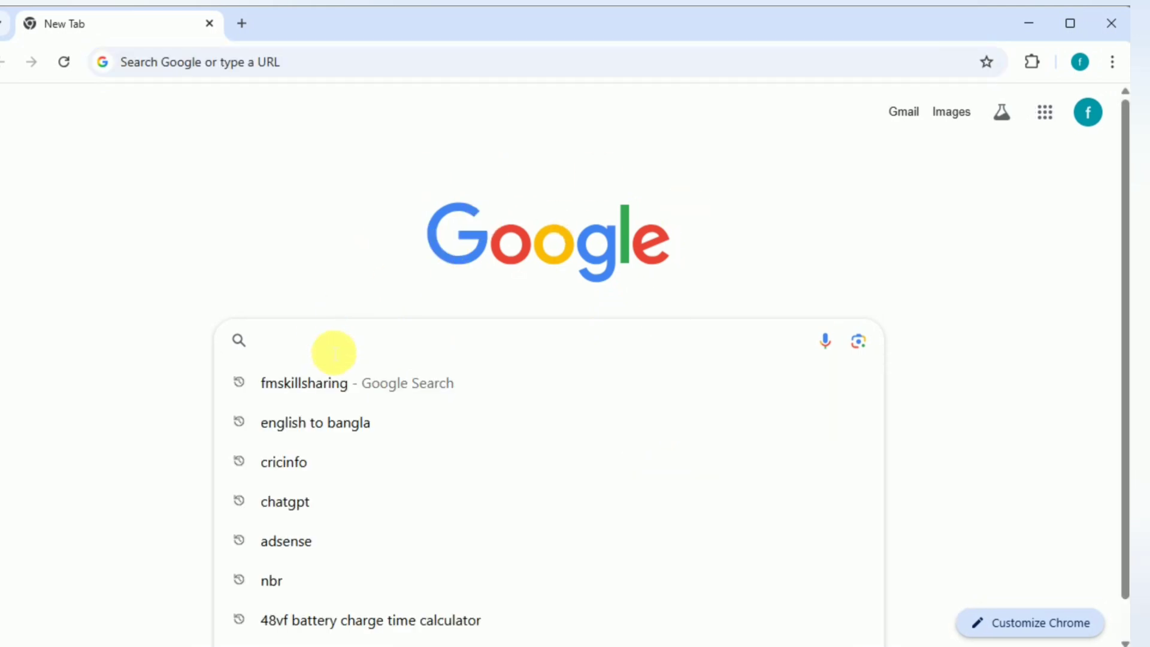
{"action": "left_click", "coordinate": [322, 382]}
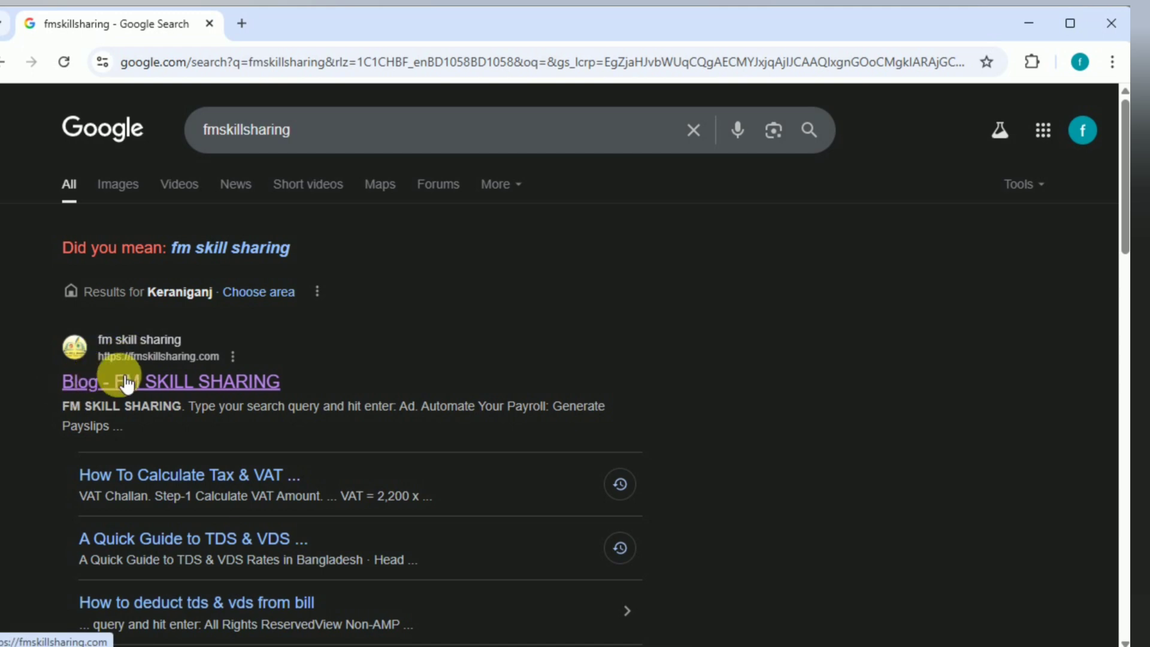
{"action": "left_click", "coordinate": [174, 356]}
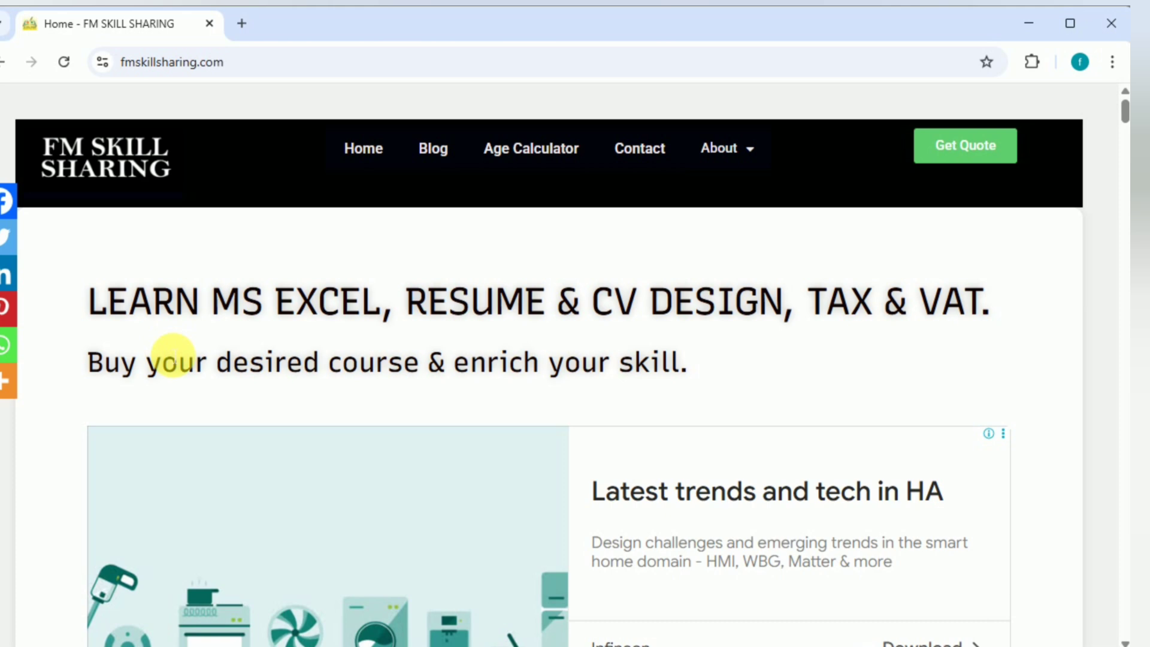
Step: Search the site's blog for "Advance Tax" and open the article "Advance Tax Calculation in Bangladesh: The Ultimate Insider Secrets"
{"action": "left_click", "coordinate": [433, 153]}
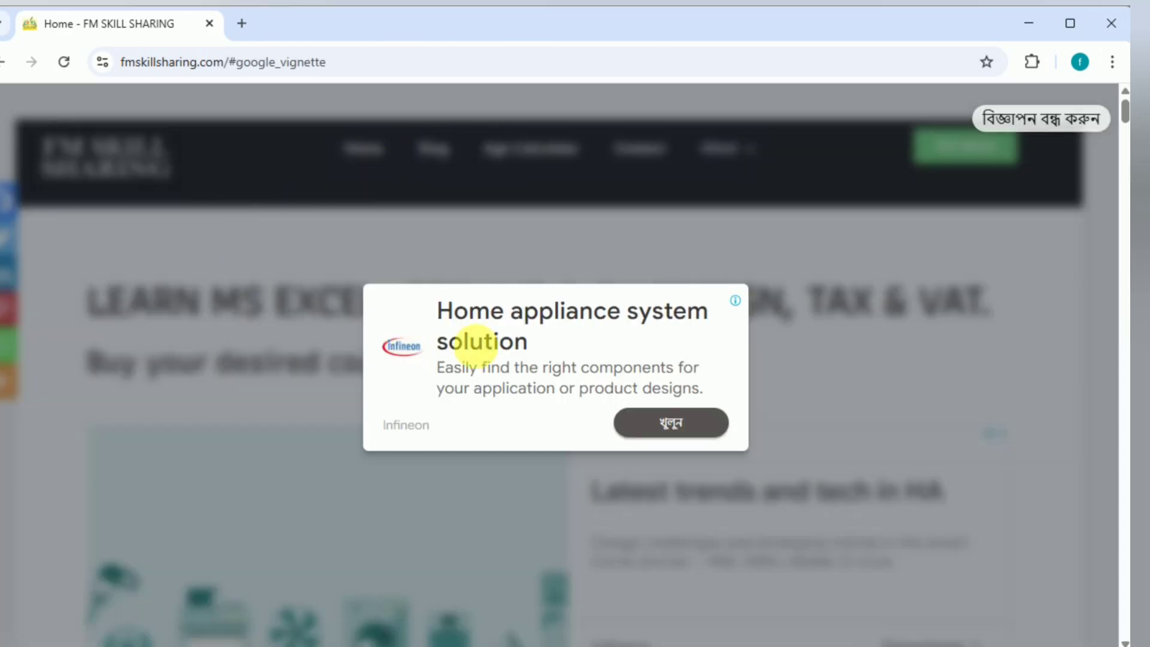
{"action": "left_click", "coordinate": [1019, 122]}
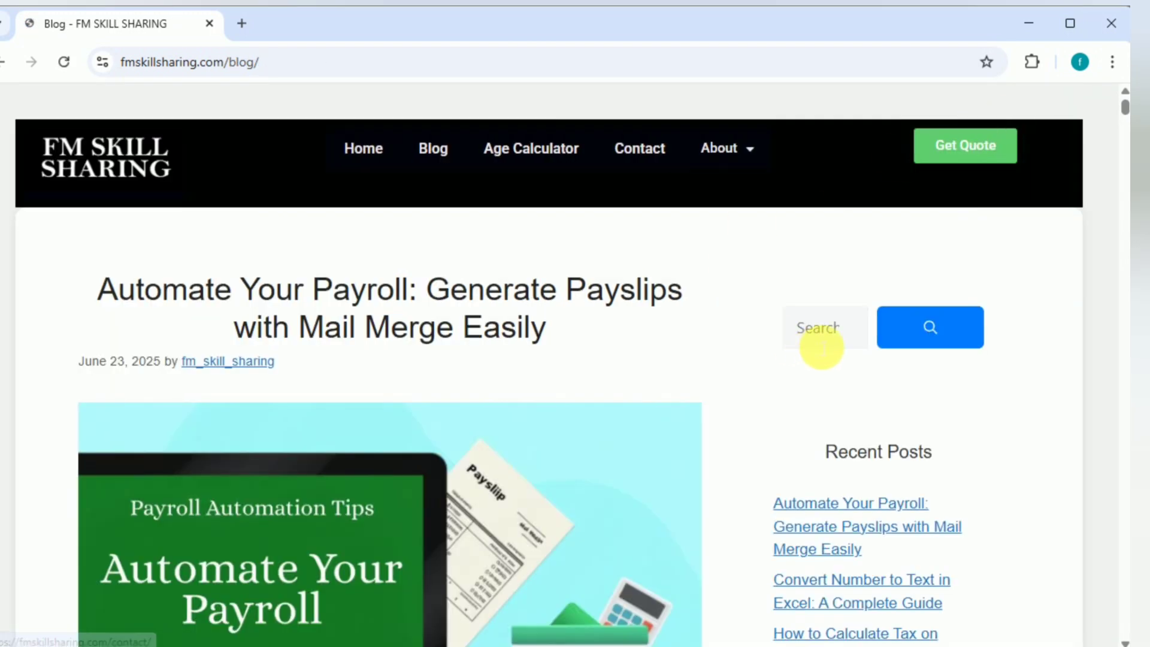
{"action": "left_click", "coordinate": [821, 328]}
{"action": "type", "text": "anc"}
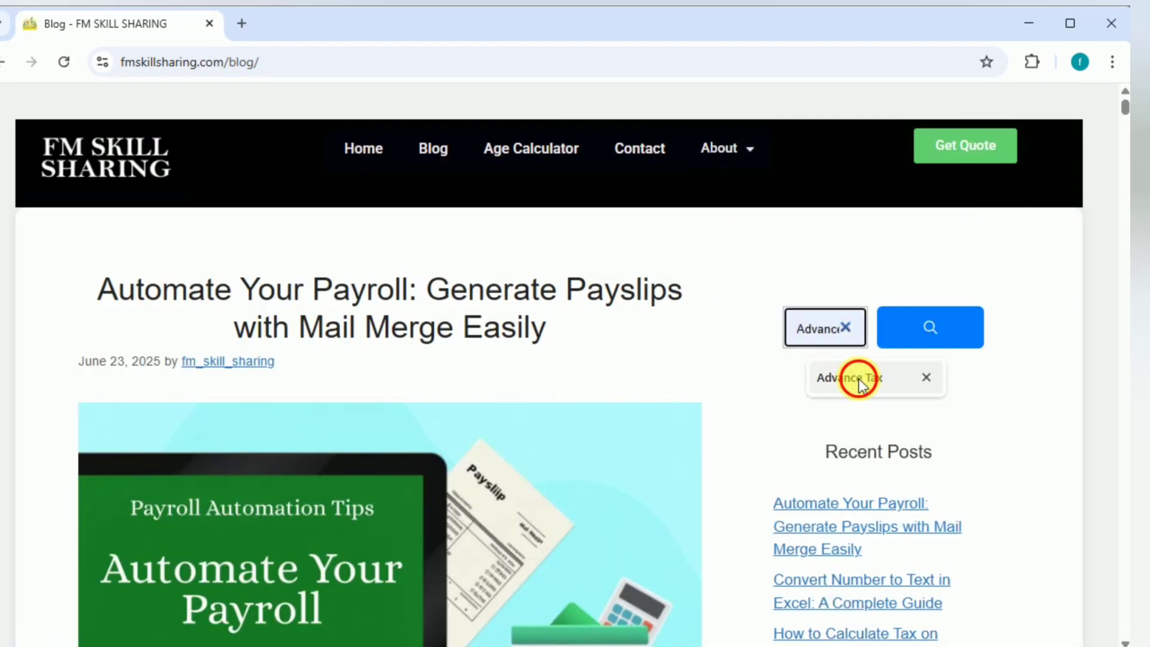
{"action": "left_click", "coordinate": [855, 377]}
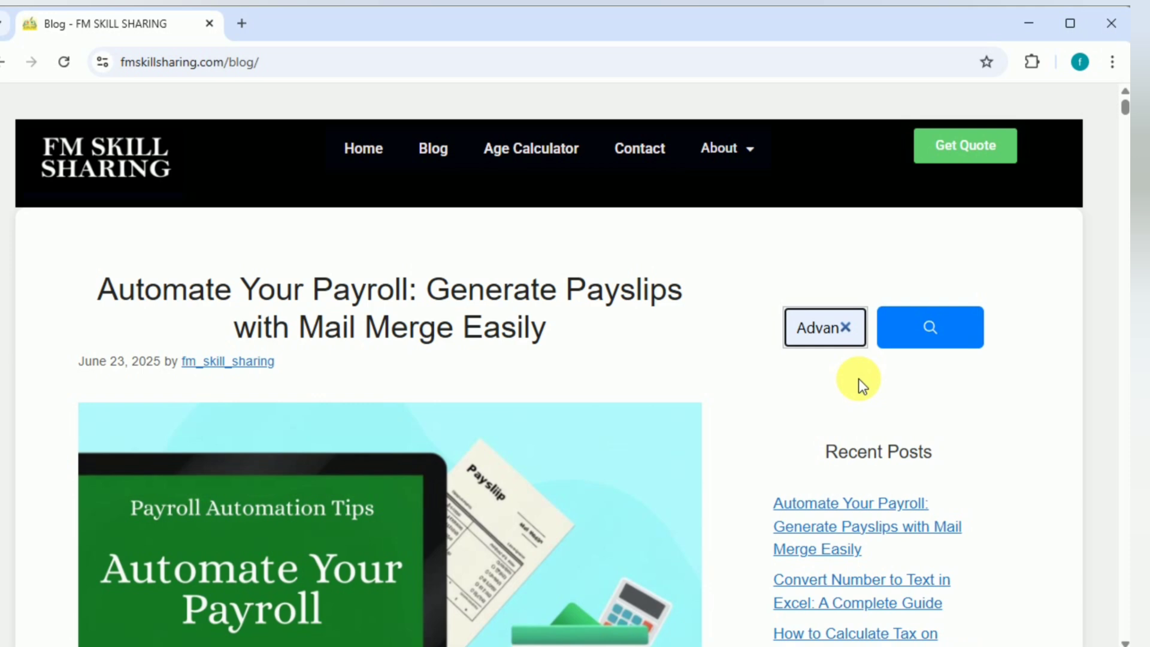
{"action": "left_click", "coordinate": [936, 335]}
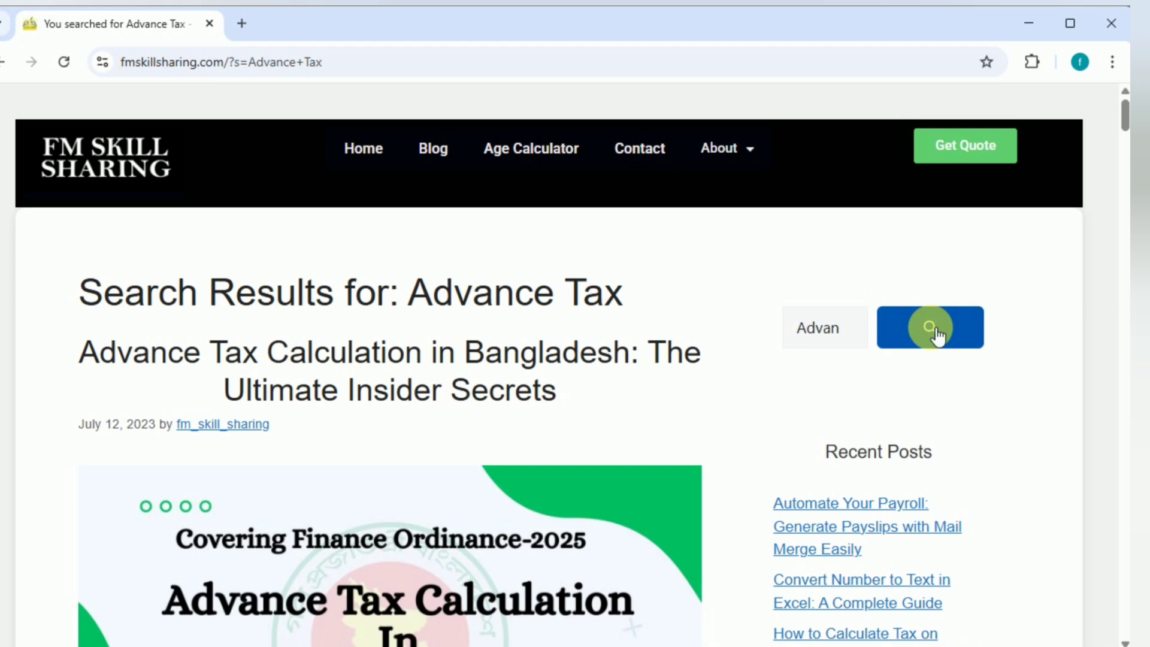
{"action": "scroll", "coordinate": [938, 335], "scroll_direction": "down", "scroll_amount": 5}
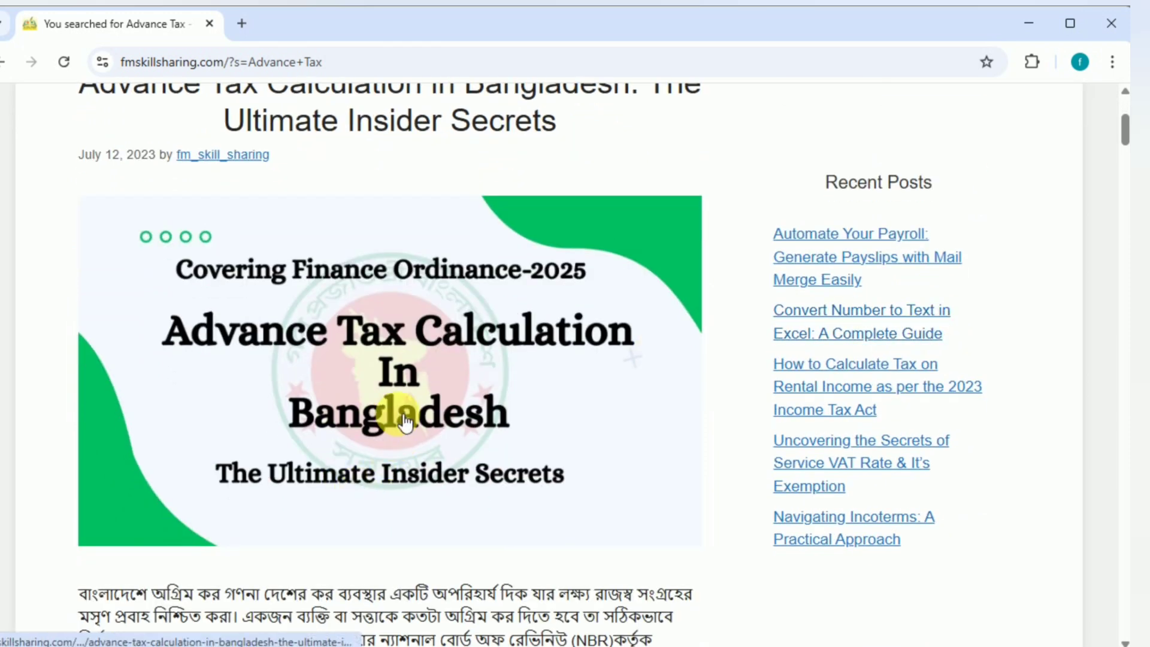
{"action": "left_click", "coordinate": [405, 422]}
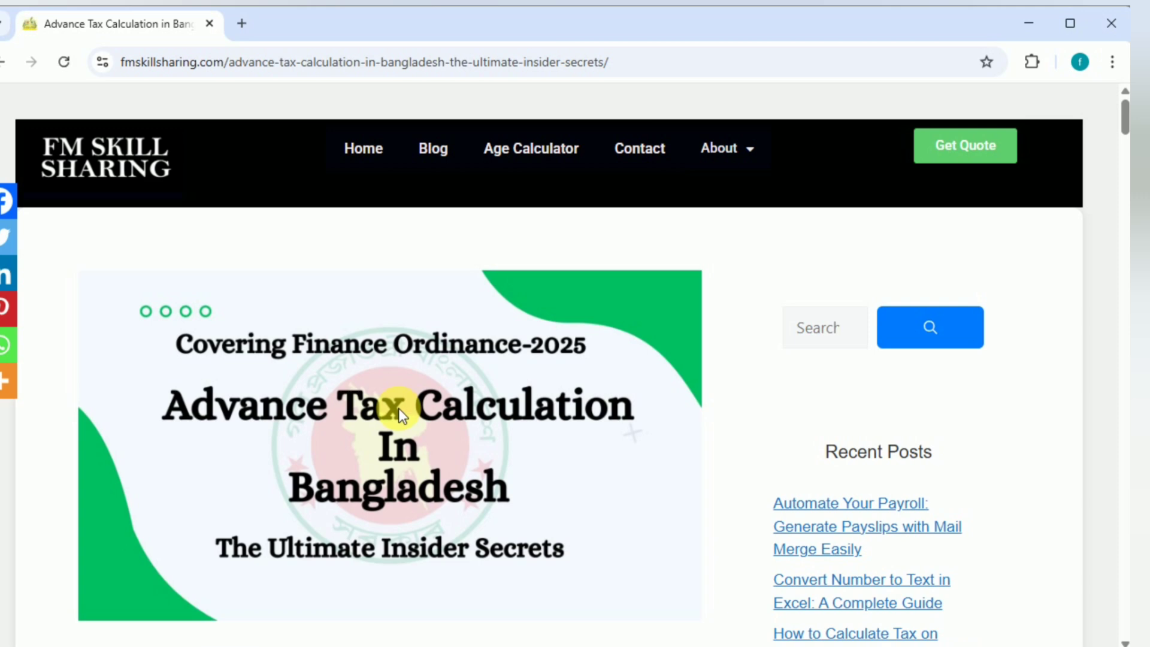
Step: Read the article's introduction and the rules on who must pay advance tax, including the exemptions and the cigarette manufacturer provision
{"action": "scroll", "coordinate": [397, 408], "scroll_direction": "down", "scroll_amount": 5}
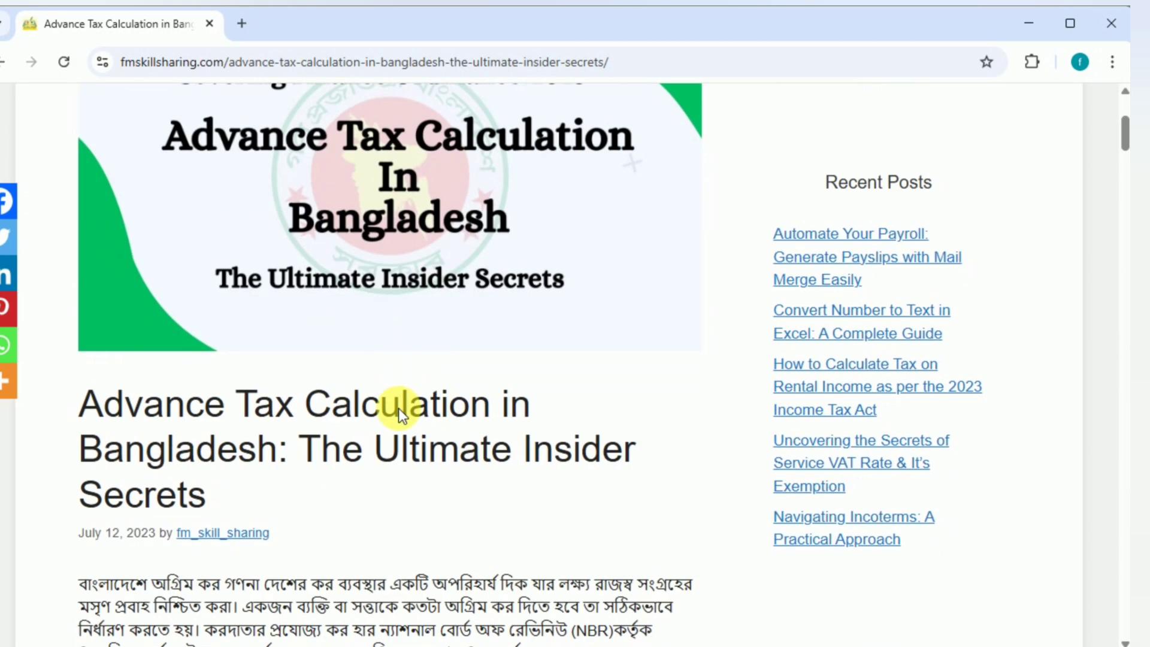
{"action": "scroll", "coordinate": [398, 408], "scroll_direction": "down", "scroll_amount": 5}
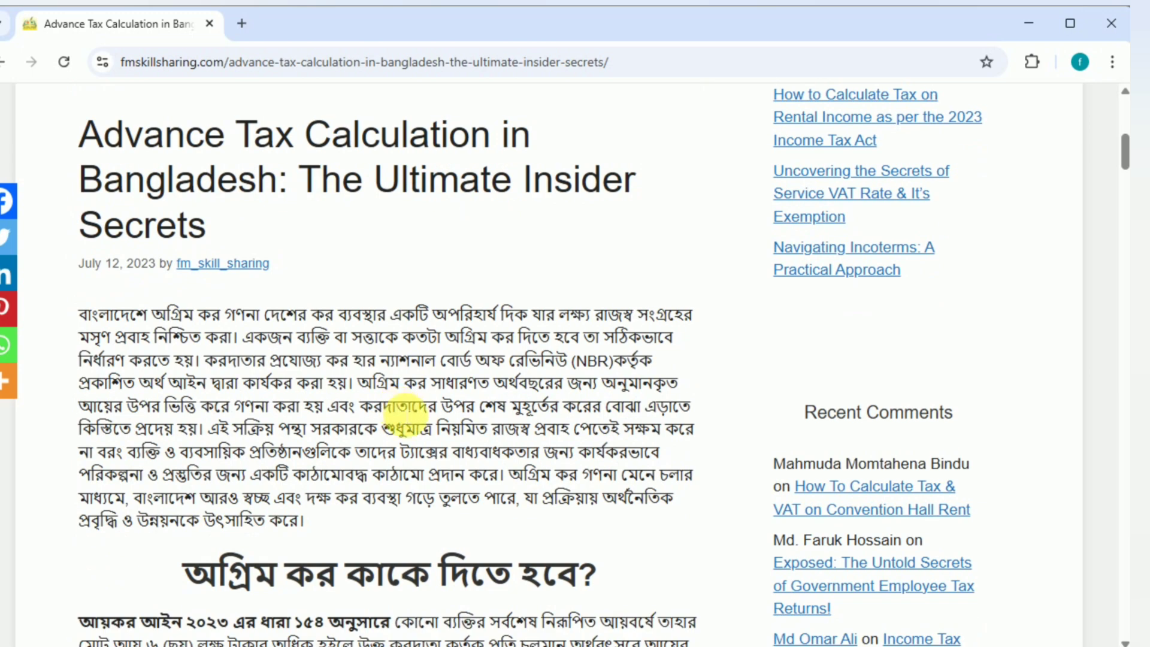
{"action": "scroll", "coordinate": [404, 410], "scroll_direction": "down", "scroll_amount": 3}
{"action": "scroll", "coordinate": [403, 299], "scroll_direction": "up", "scroll_amount": 6}
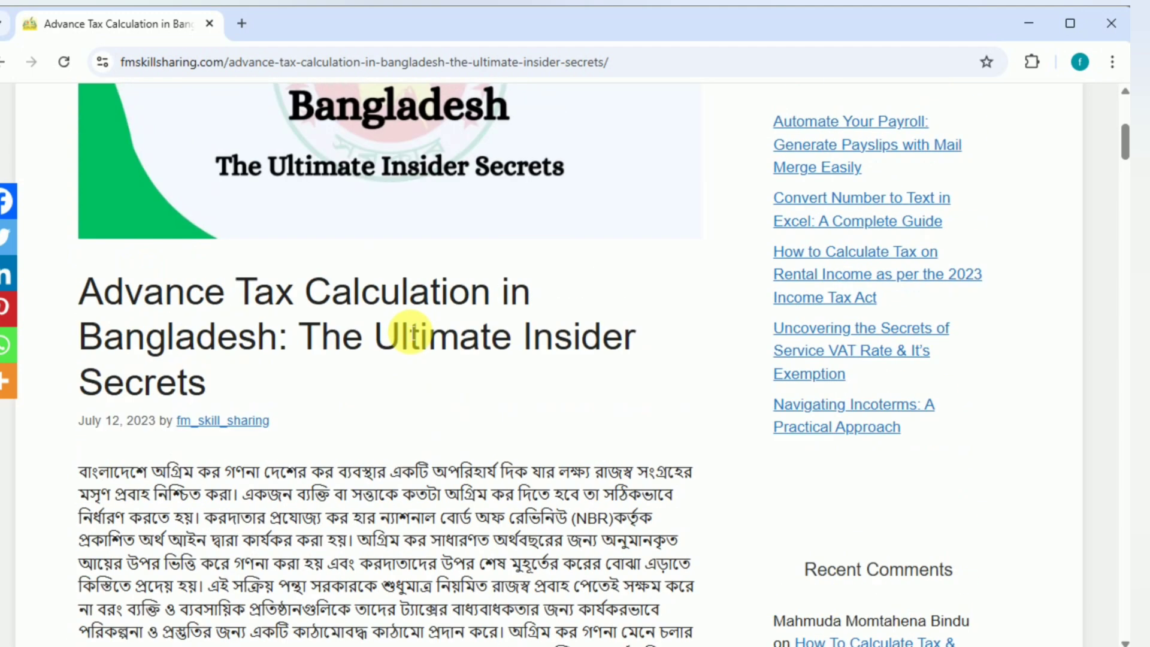
{"action": "scroll", "coordinate": [408, 332], "scroll_direction": "down", "scroll_amount": 3}
{"action": "scroll", "coordinate": [409, 333], "scroll_direction": "down", "scroll_amount": 6}
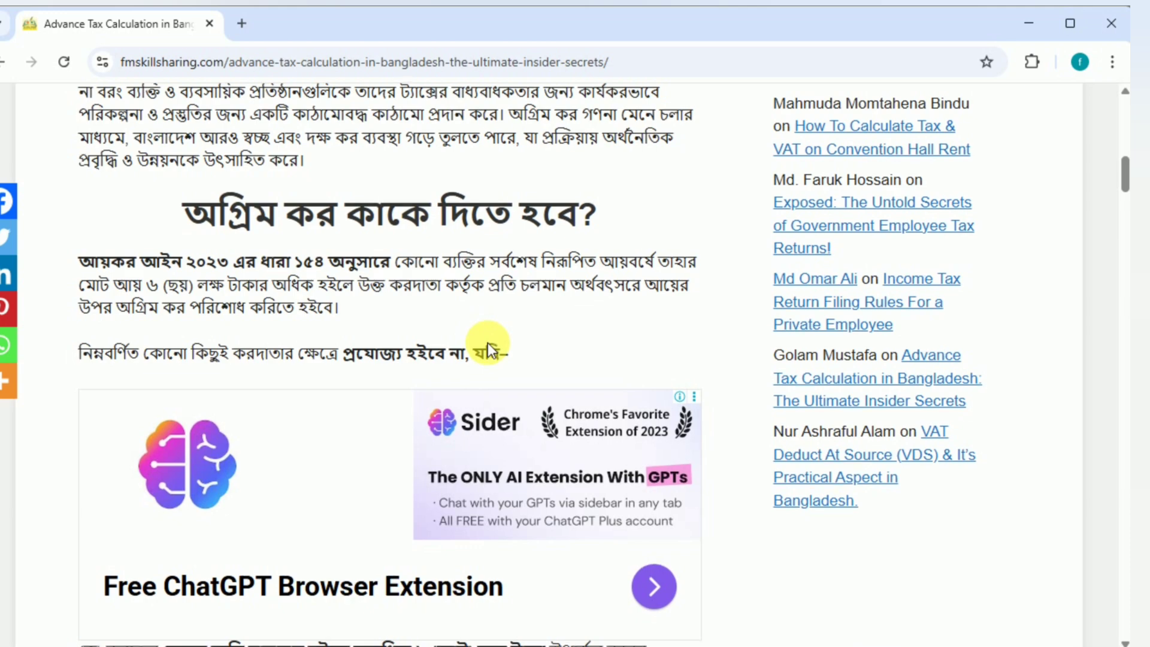
{"action": "scroll", "coordinate": [488, 342], "scroll_direction": "down", "scroll_amount": 5}
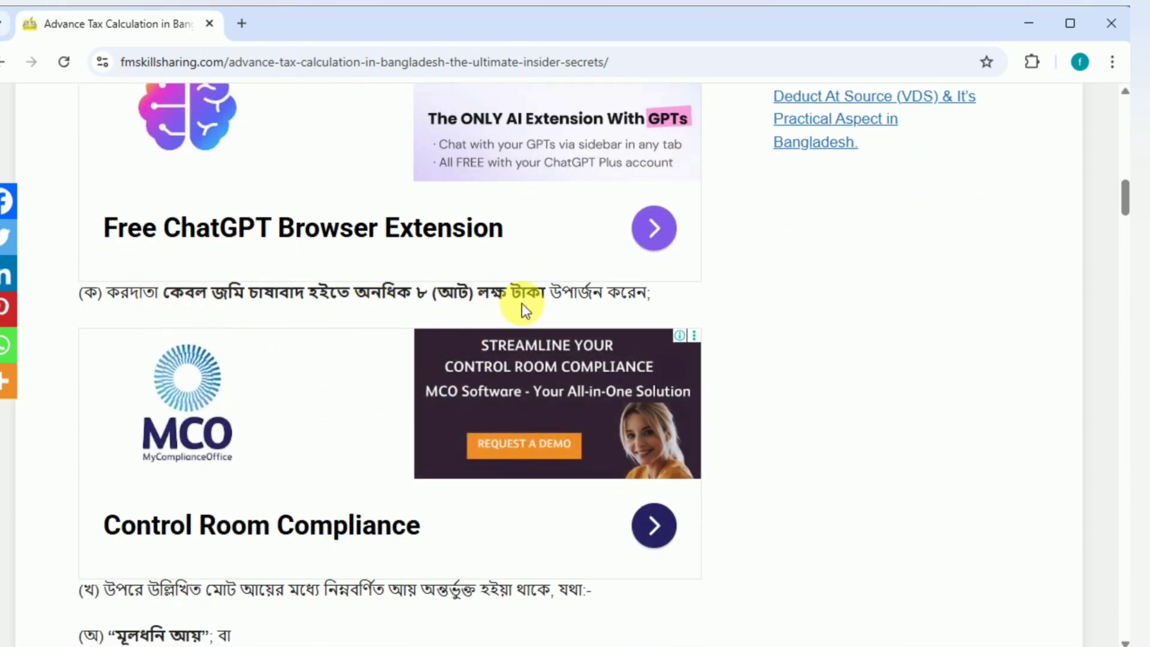
{"action": "scroll", "coordinate": [636, 302], "scroll_direction": "down", "scroll_amount": 4}
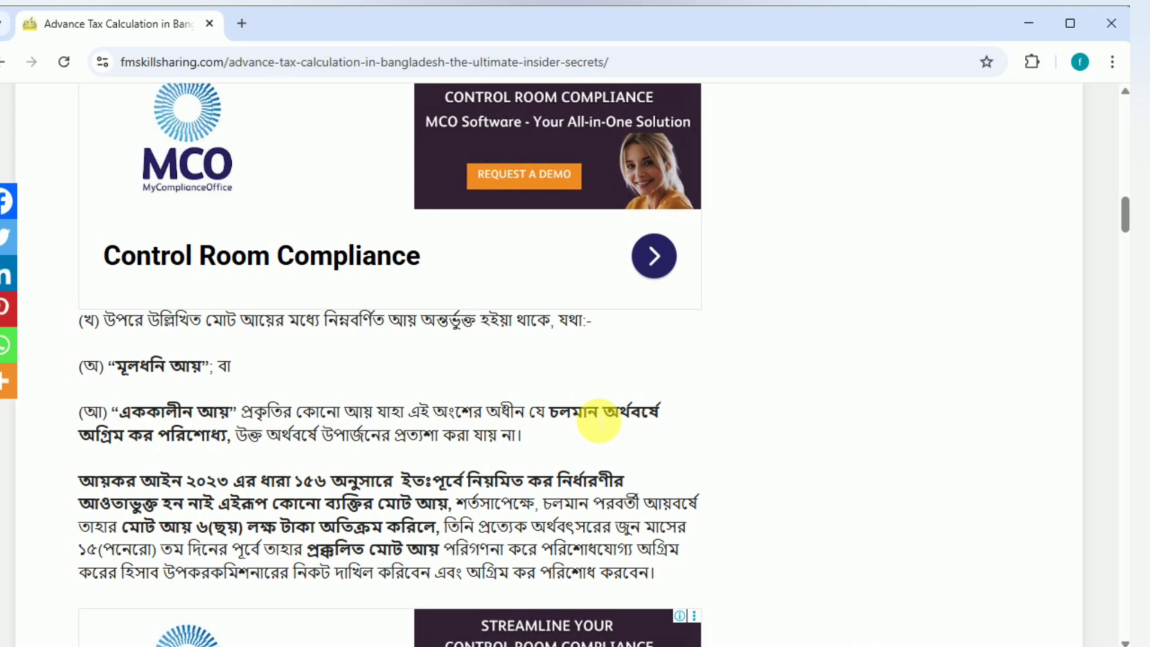
{"action": "scroll", "coordinate": [599, 421], "scroll_direction": "down", "scroll_amount": 2}
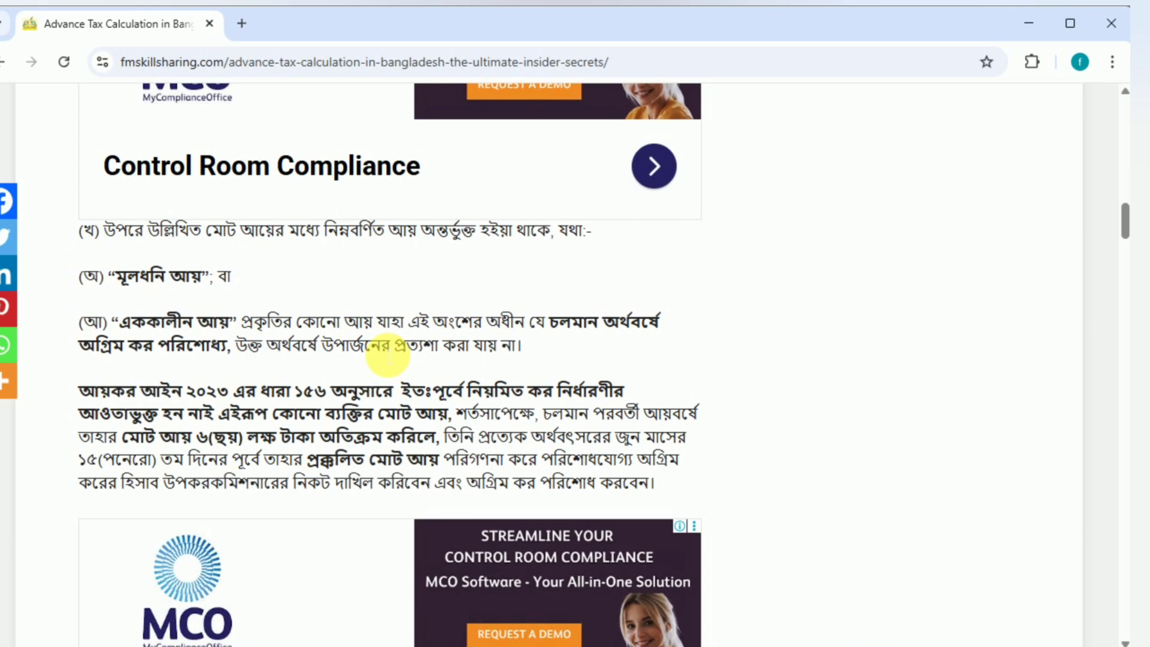
{"action": "scroll", "coordinate": [389, 356], "scroll_direction": "down", "scroll_amount": 3}
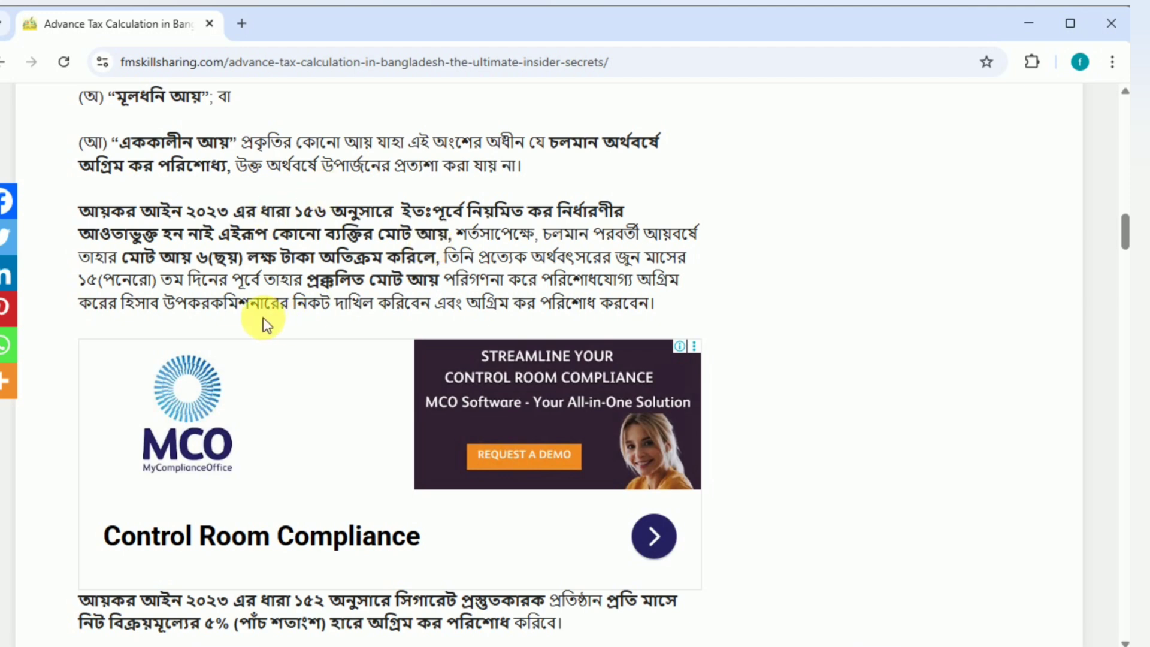
{"action": "scroll", "coordinate": [510, 309], "scroll_direction": "down", "scroll_amount": 2}
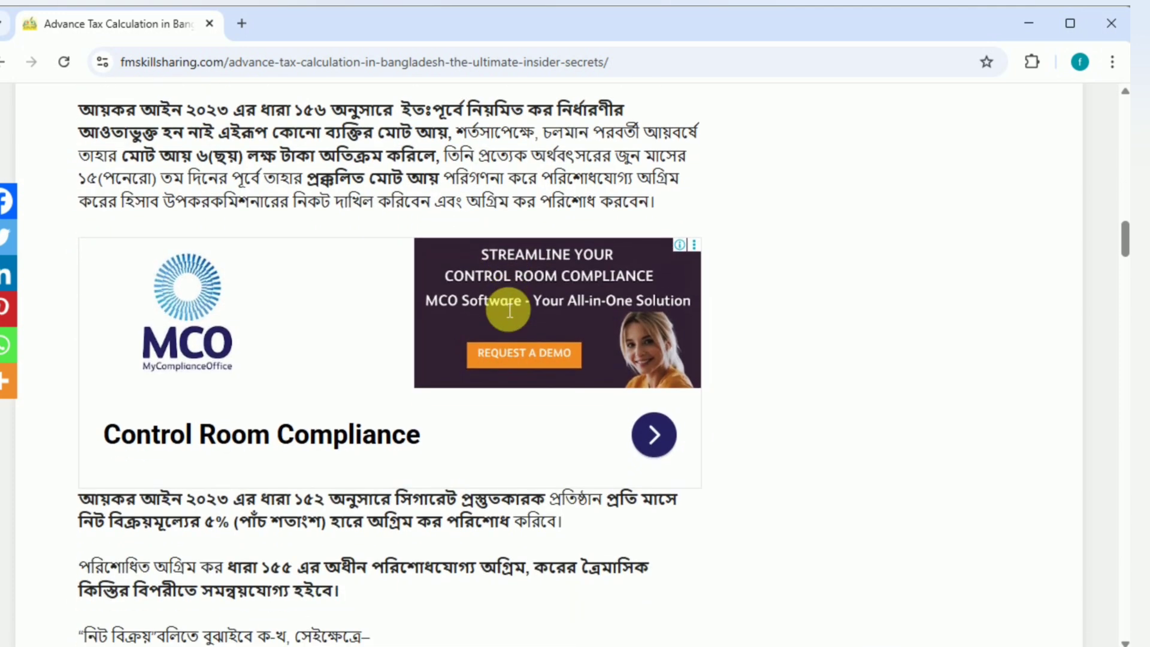
{"action": "scroll", "coordinate": [510, 310], "scroll_direction": "down", "scroll_amount": 5}
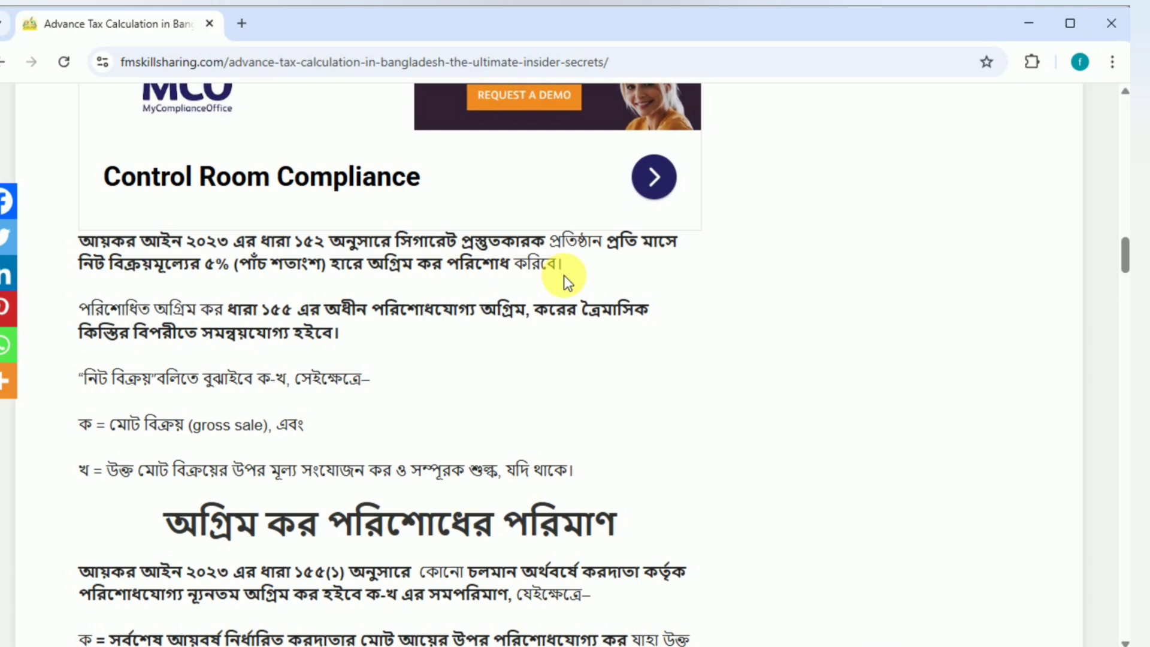
Step: Review the article's sections on the amount of advance tax payable and the quarterly instalment schedule with its notes
{"action": "scroll", "coordinate": [566, 282], "scroll_direction": "down", "scroll_amount": 1}
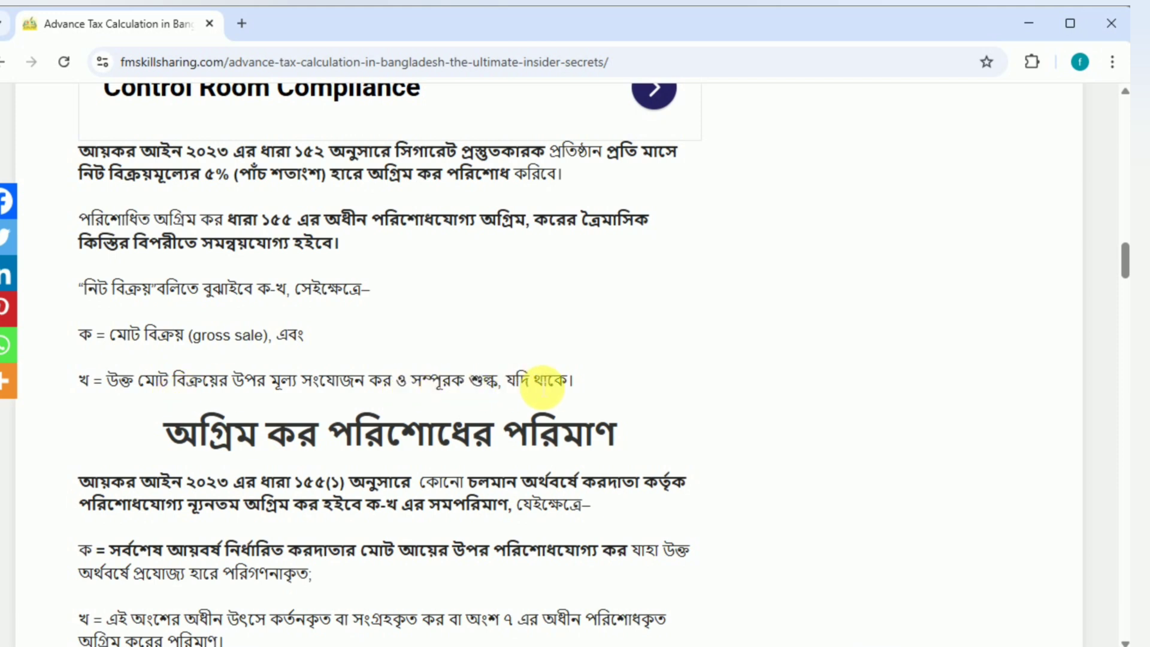
{"action": "scroll", "coordinate": [608, 383], "scroll_direction": "down", "scroll_amount": 2}
{"action": "scroll", "coordinate": [608, 384], "scroll_direction": "down", "scroll_amount": 3}
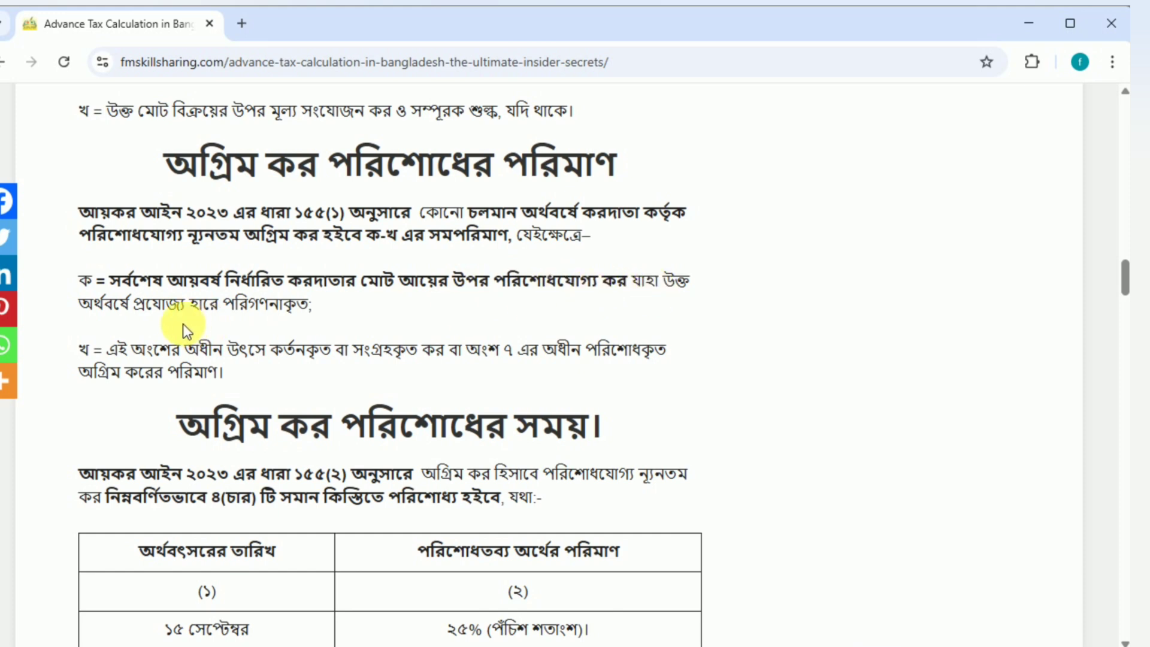
{"action": "scroll", "coordinate": [311, 321], "scroll_direction": "down", "scroll_amount": 2}
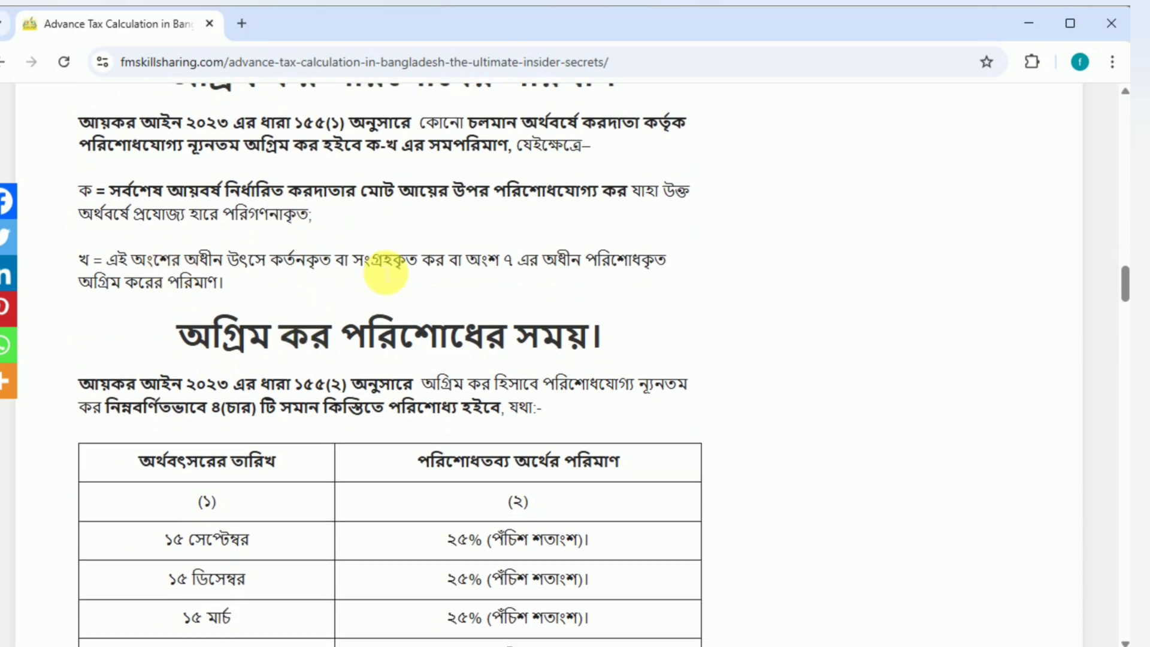
{"action": "scroll", "coordinate": [385, 273], "scroll_direction": "down", "scroll_amount": 2}
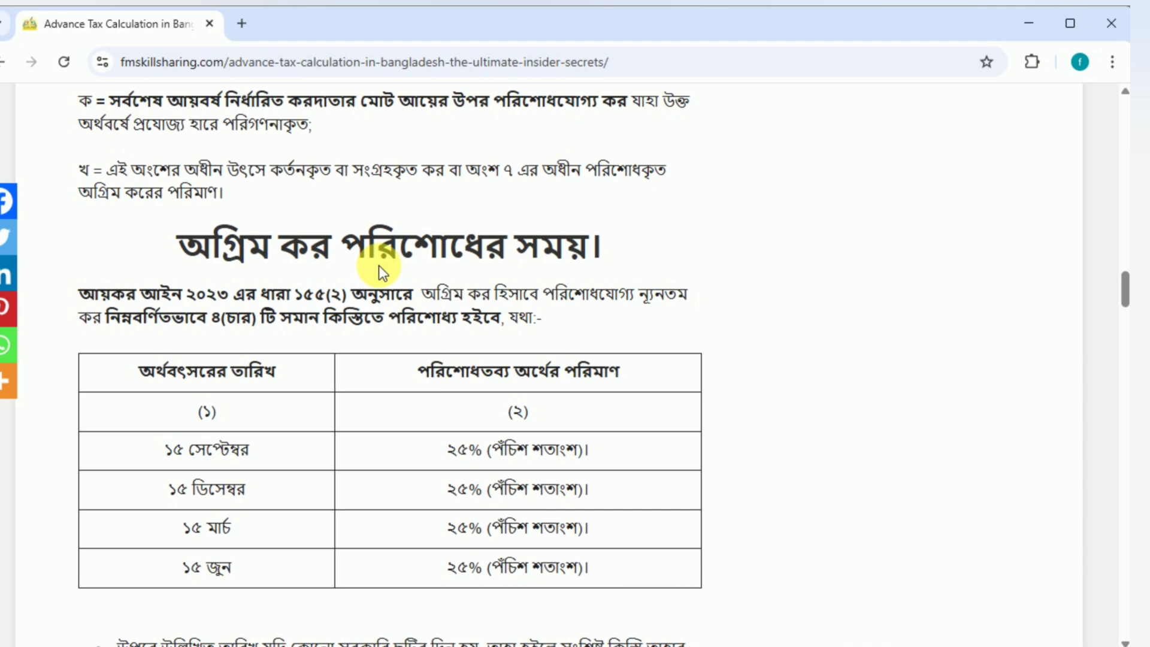
{"action": "scroll", "coordinate": [378, 265], "scroll_direction": "down", "scroll_amount": 2}
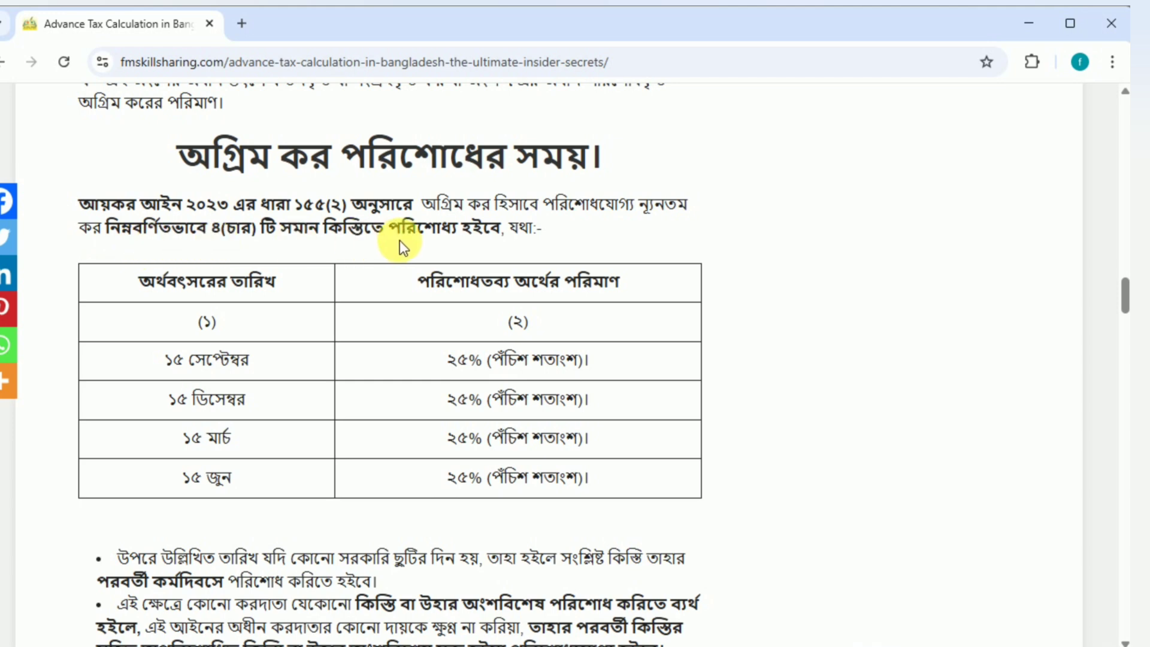
{"action": "scroll", "coordinate": [513, 243], "scroll_direction": "down", "scroll_amount": 2}
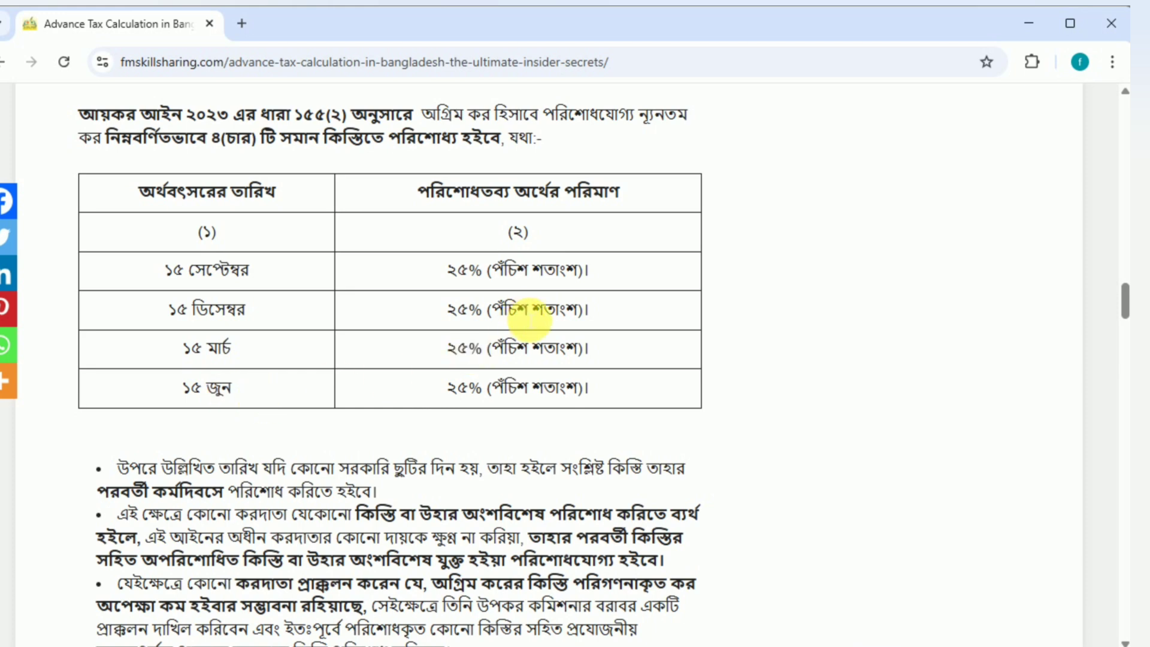
{"action": "scroll", "coordinate": [530, 318], "scroll_direction": "down", "scroll_amount": 3}
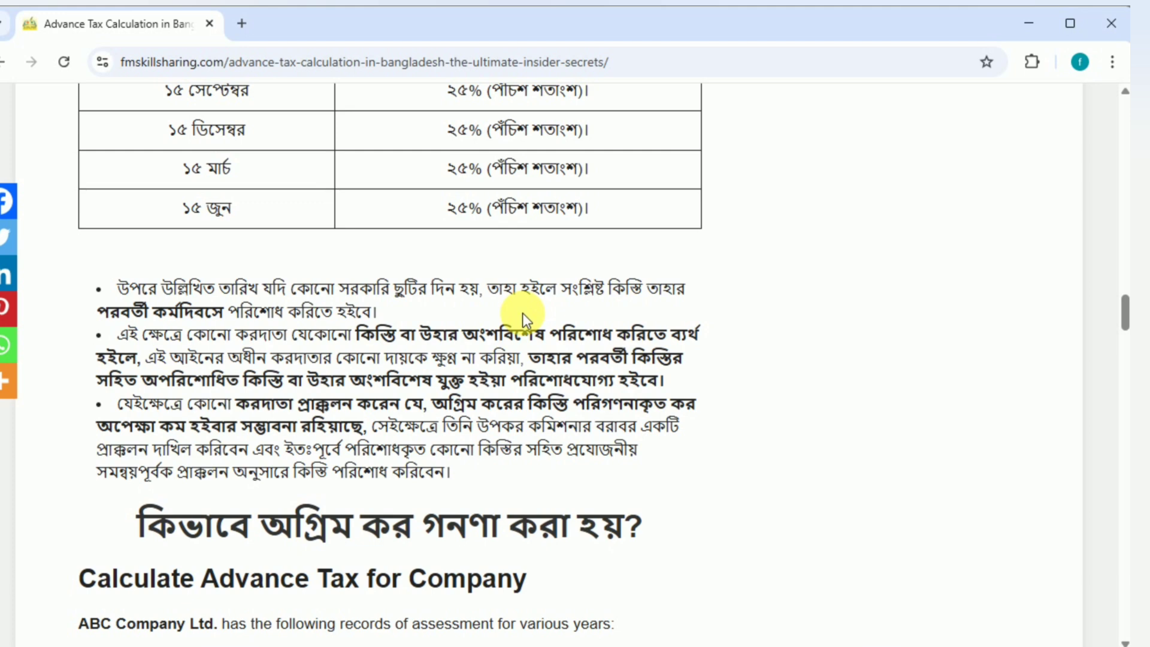
Step: Examine the article's advance tax calculation examples for a company, a cigarette manufacturer and an individual taxpayer
{"action": "scroll", "coordinate": [522, 313], "scroll_direction": "down", "scroll_amount": 3}
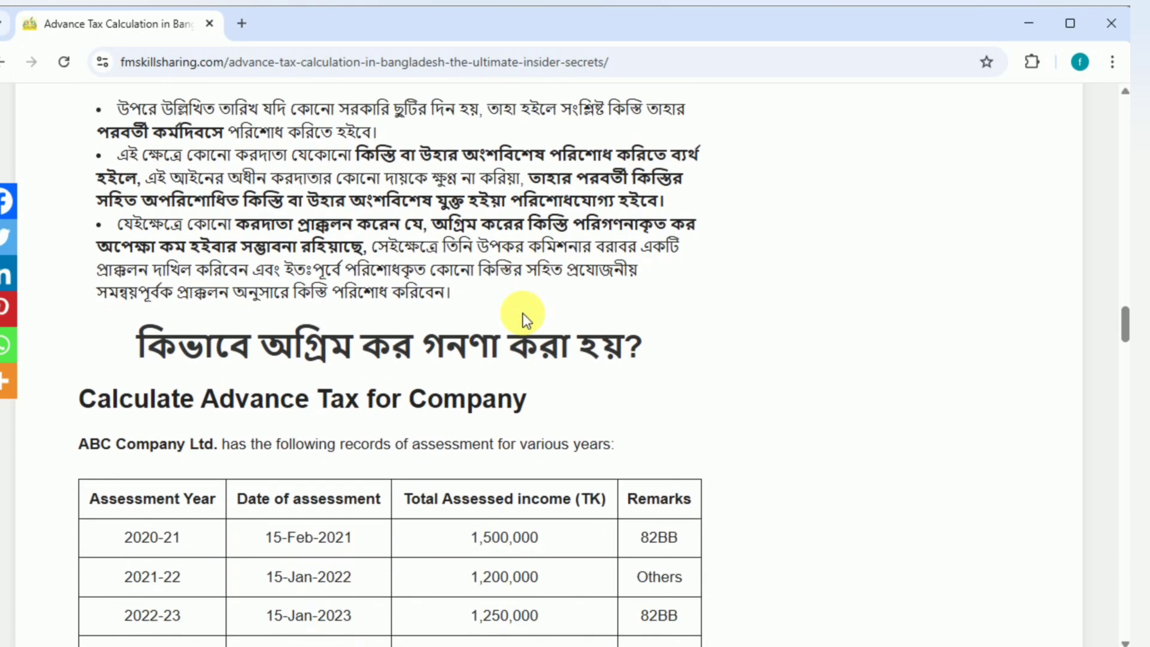
{"action": "scroll", "coordinate": [562, 296], "scroll_direction": "down", "scroll_amount": 2}
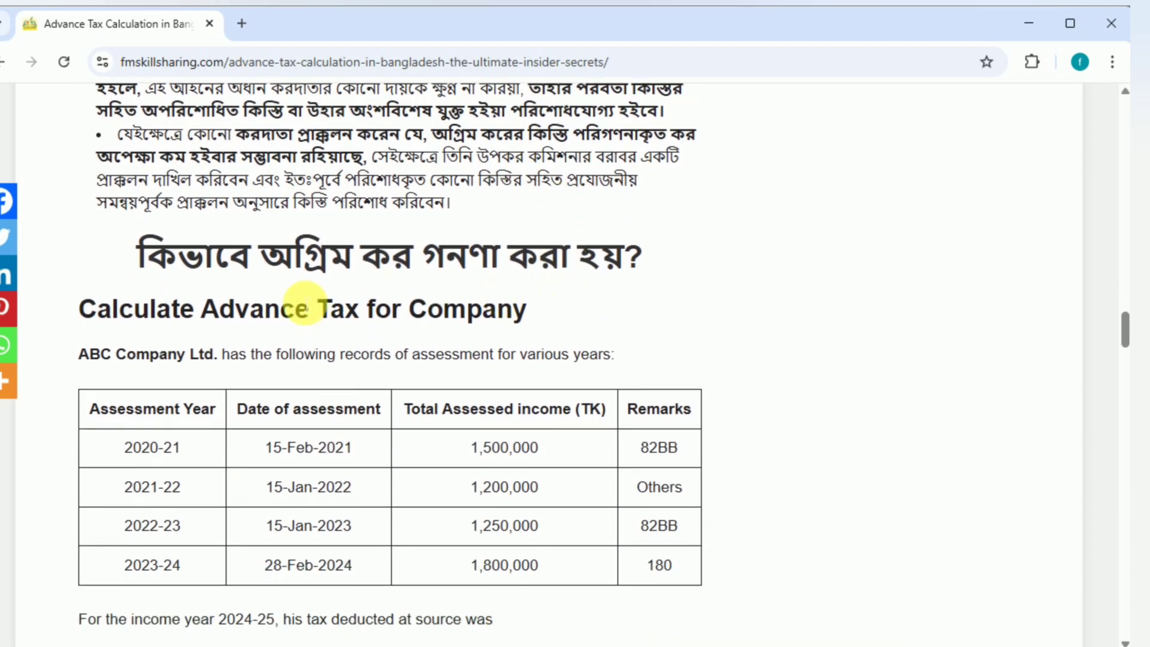
{"action": "scroll", "coordinate": [258, 324], "scroll_direction": "down", "scroll_amount": 2}
{"action": "scroll", "coordinate": [377, 315], "scroll_direction": "down", "scroll_amount": 8}
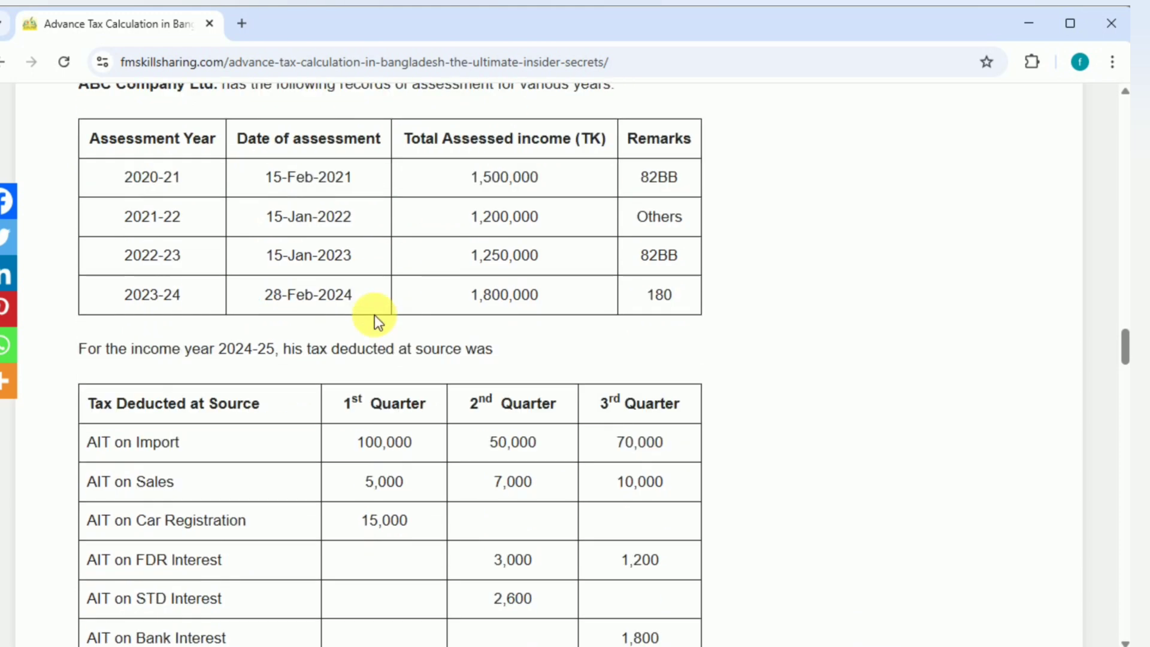
{"action": "scroll", "coordinate": [382, 322], "scroll_direction": "down", "scroll_amount": 1}
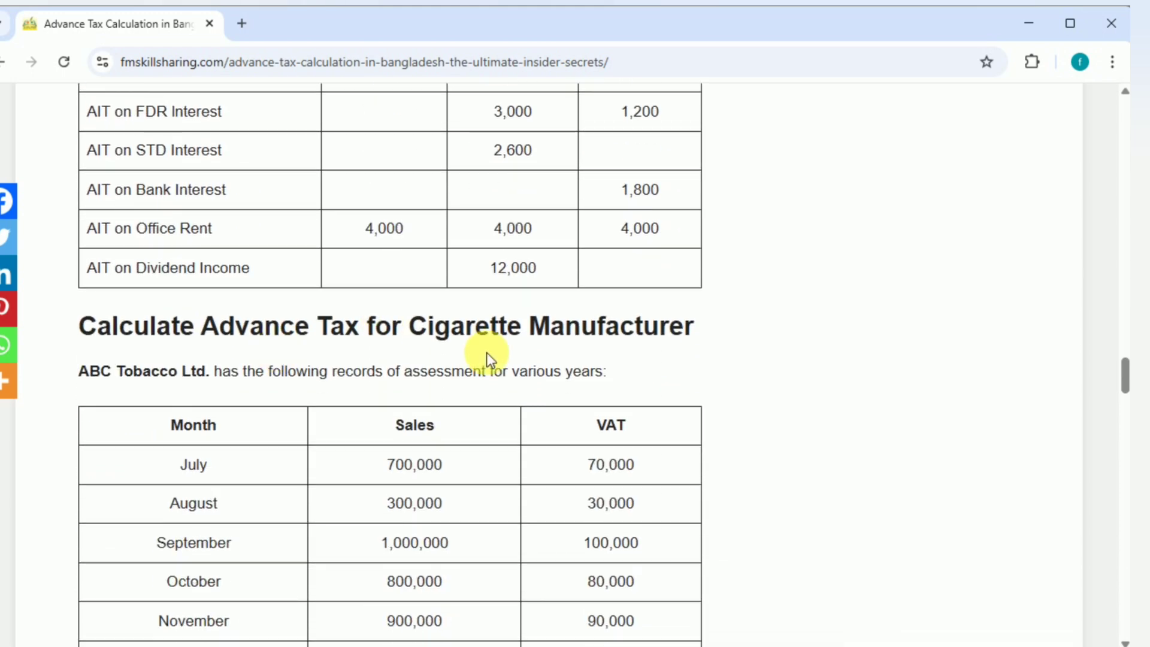
{"action": "scroll", "coordinate": [486, 353], "scroll_direction": "down", "scroll_amount": 1}
{"action": "scroll", "coordinate": [486, 352], "scroll_direction": "down", "scroll_amount": 5}
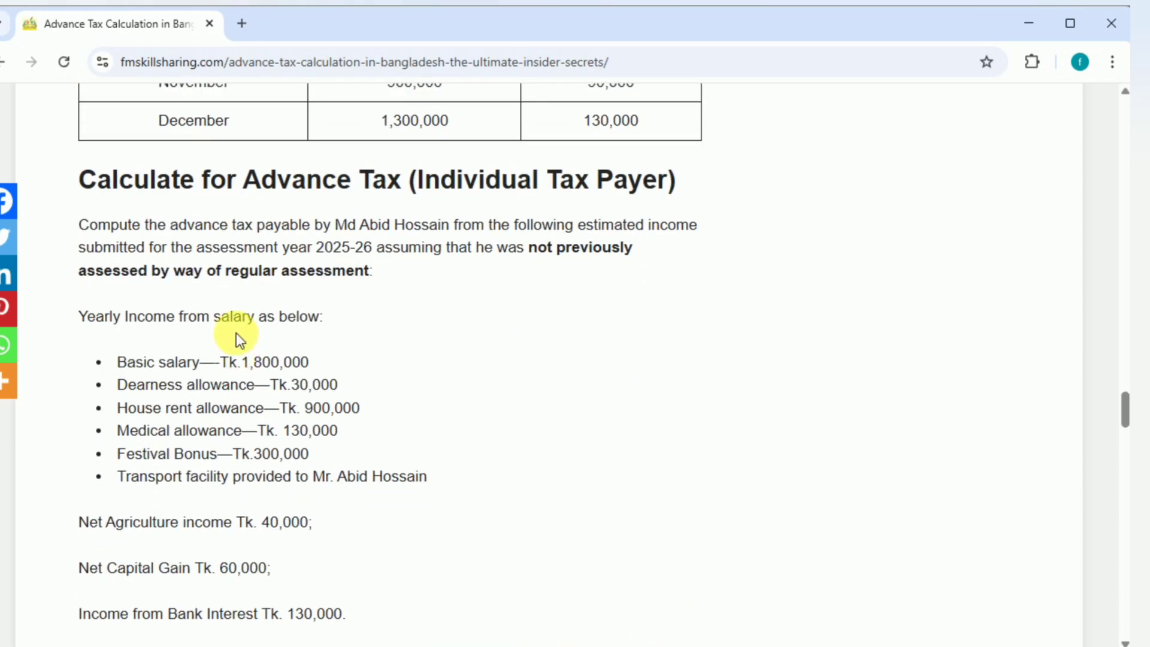
{"action": "scroll", "coordinate": [357, 371], "scroll_direction": "up", "scroll_amount": 6}
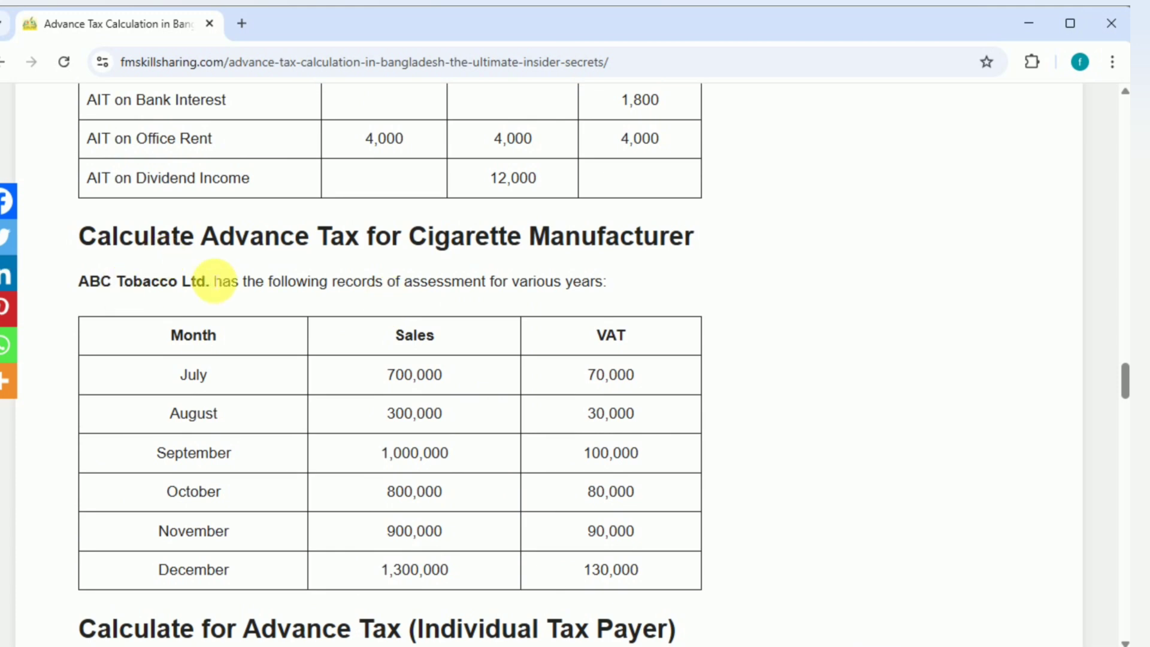
{"action": "scroll", "coordinate": [210, 280], "scroll_direction": "down", "scroll_amount": 1}
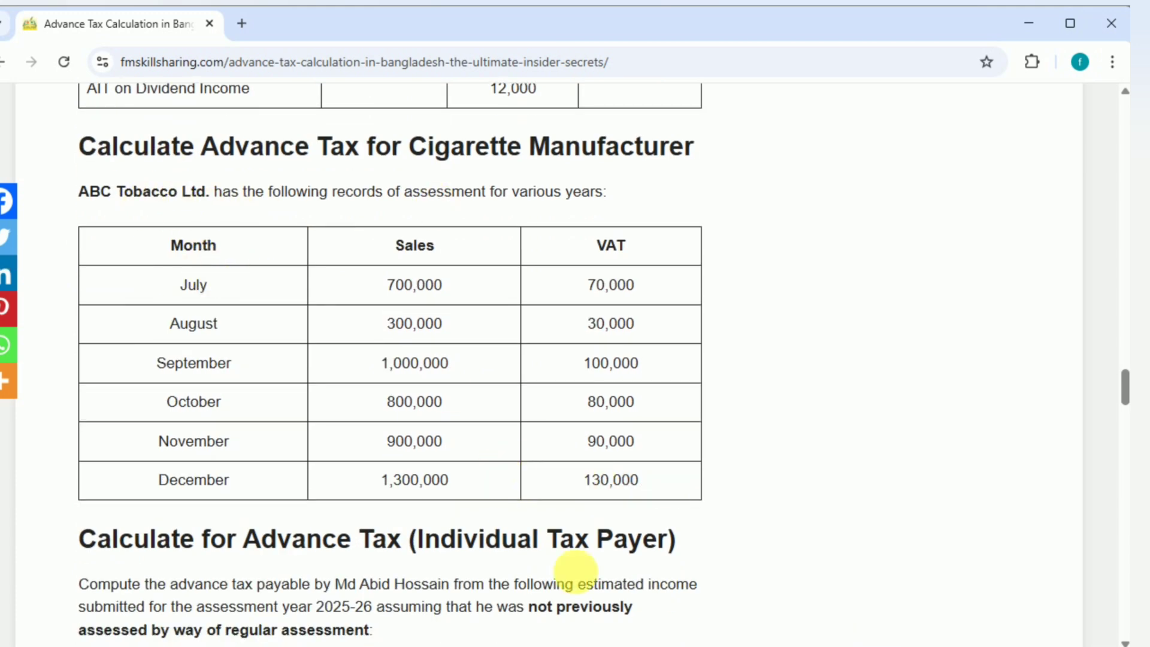
Step: Switch to the Advance Tax Calculator 2025-2026 workbook in Excel
{"action": "left_click", "coordinate": [820, 569]}
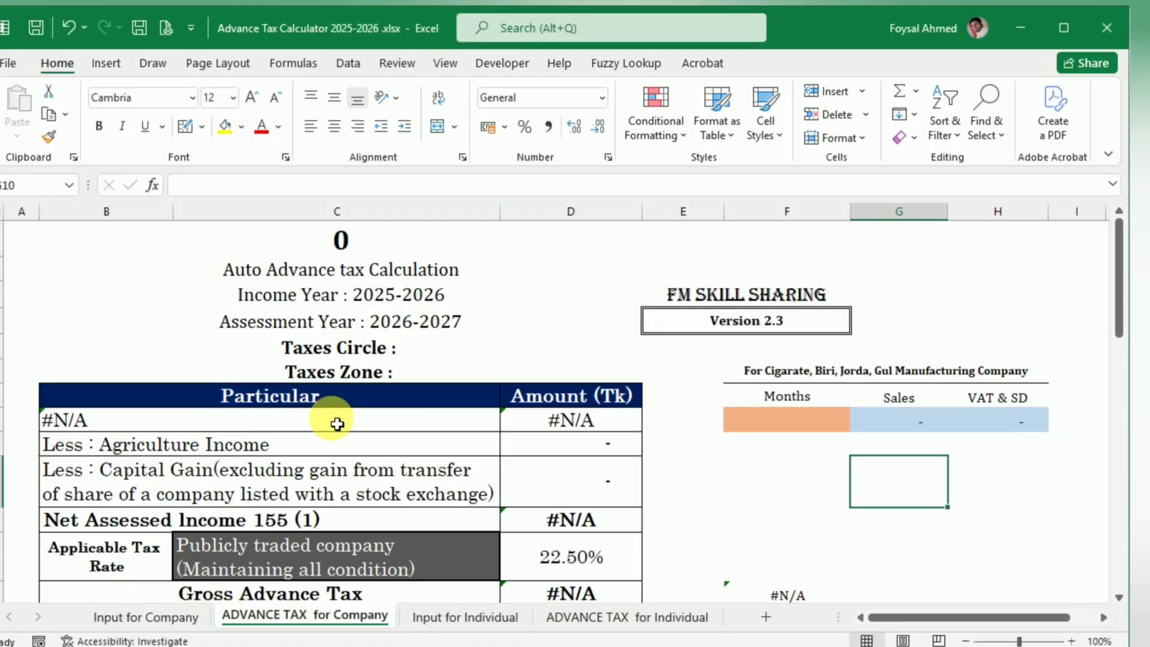
Step: Review the ADVANCE TAX for Company sheet, from the income particulars to the shortfall test and quarterly calculation tables
{"action": "scroll", "coordinate": [337, 424], "scroll_direction": "down", "scroll_amount": 2}
{"action": "scroll", "coordinate": [337, 424], "scroll_direction": "up", "scroll_amount": 1}
{"action": "scroll", "coordinate": [337, 424], "scroll_direction": "down", "scroll_amount": 3}
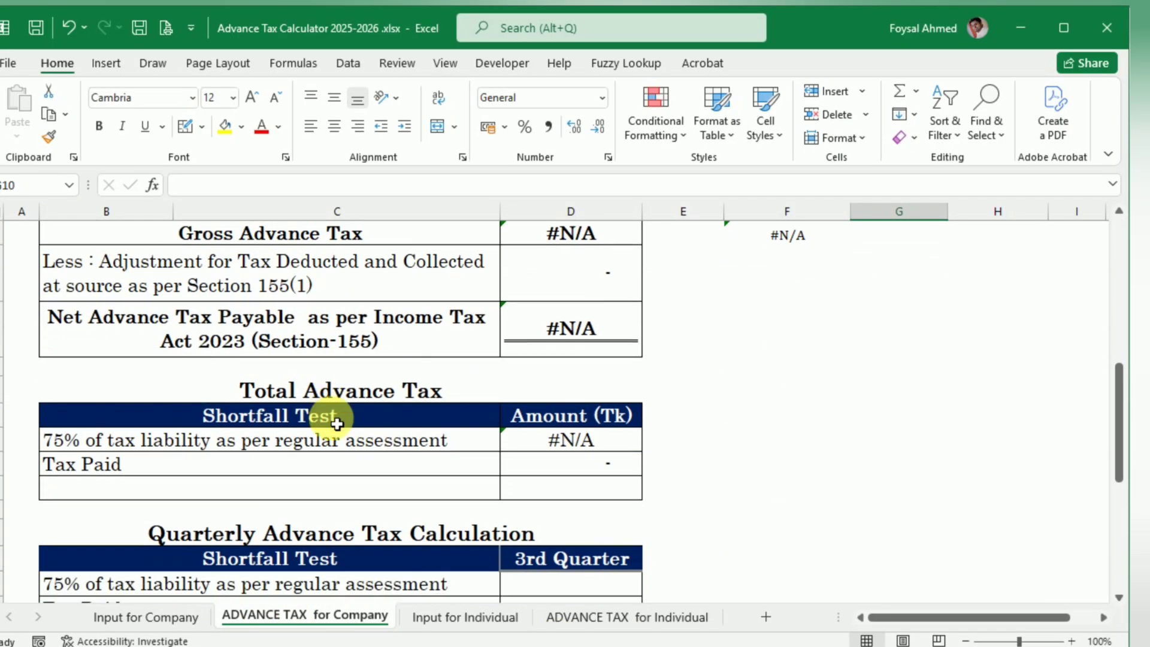
{"action": "scroll", "coordinate": [337, 424], "scroll_direction": "up", "scroll_amount": 4}
{"action": "scroll", "coordinate": [338, 424], "scroll_direction": "down", "scroll_amount": 1}
{"action": "scroll", "coordinate": [338, 424], "scroll_direction": "up", "scroll_amount": 1}
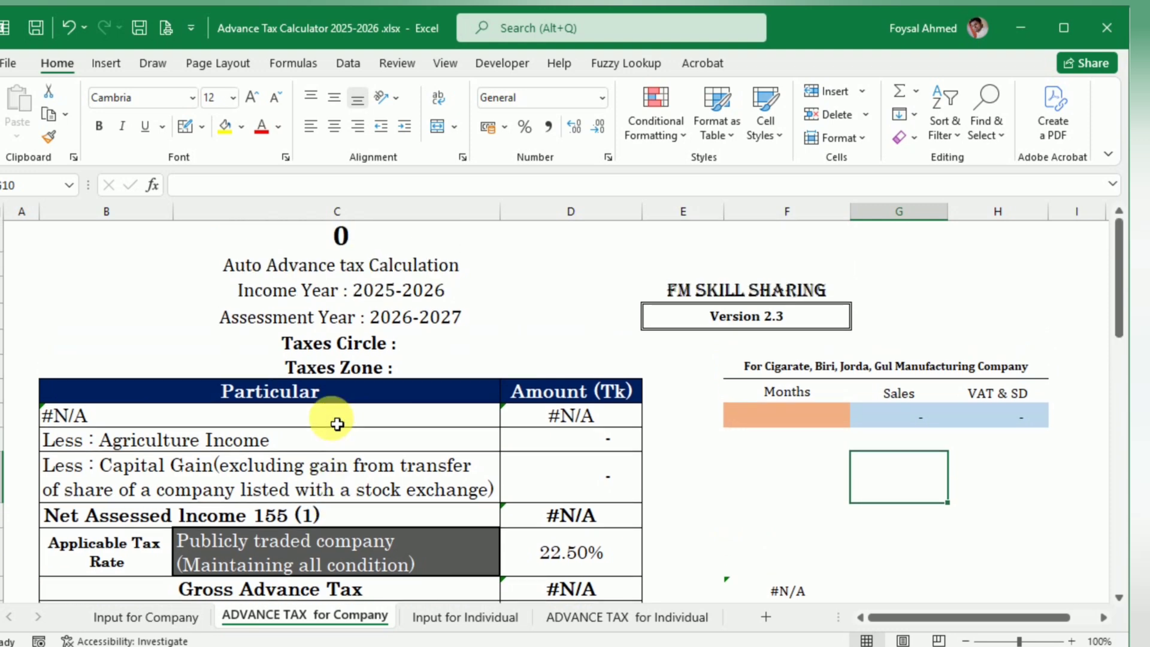
Step: Copy the name ABC Tobacco Ltd. from the article's cigarette manufacturer example into Company Name on the Input for Company sheet
{"action": "left_click", "coordinate": [147, 616]}
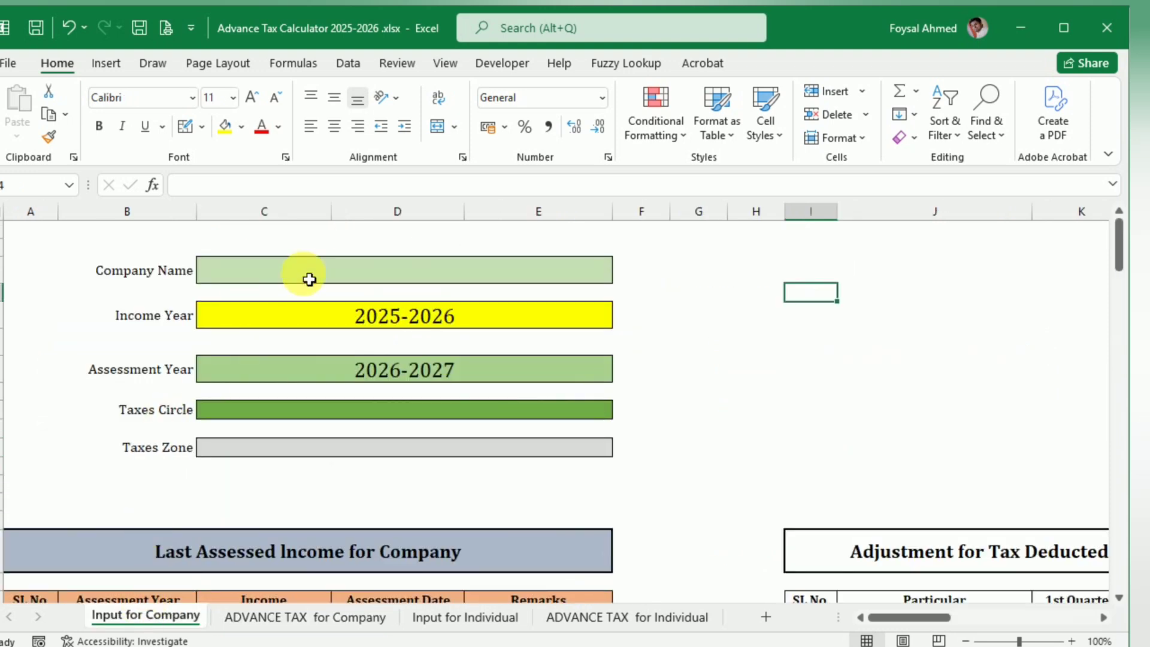
{"action": "key", "text": "alt+Tab"}
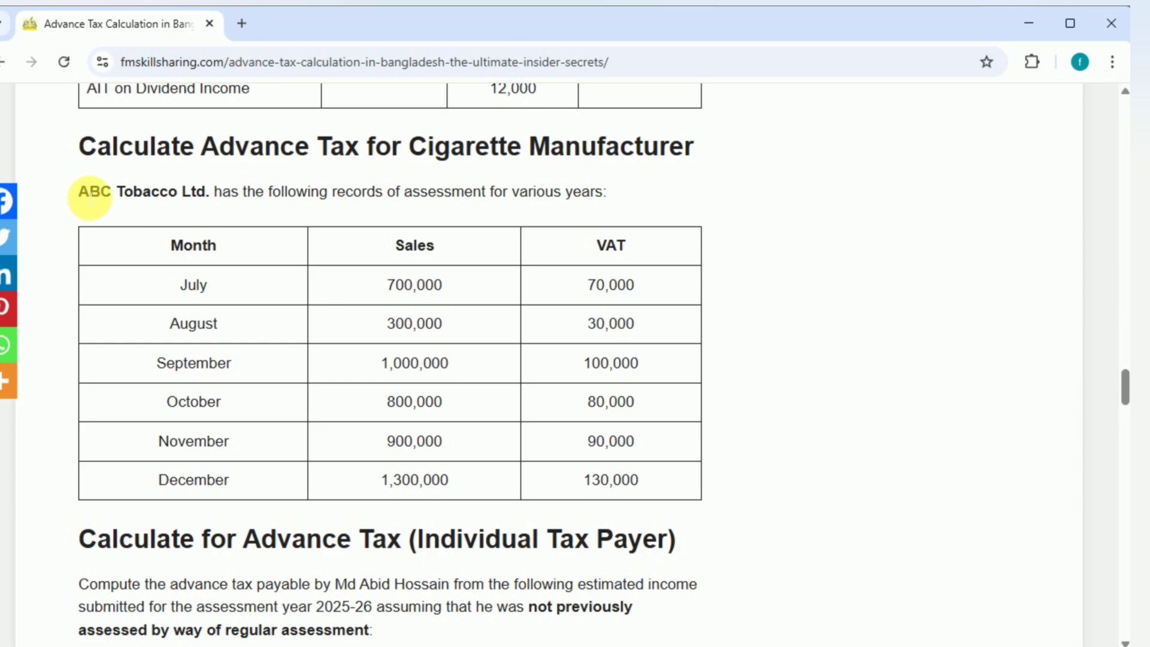
{"action": "left_click_drag", "start_coordinate": [90, 198], "coordinate": [224, 198]}
{"action": "key", "text": "ctrl+c"}
{"action": "key", "text": "alt+Tab"}
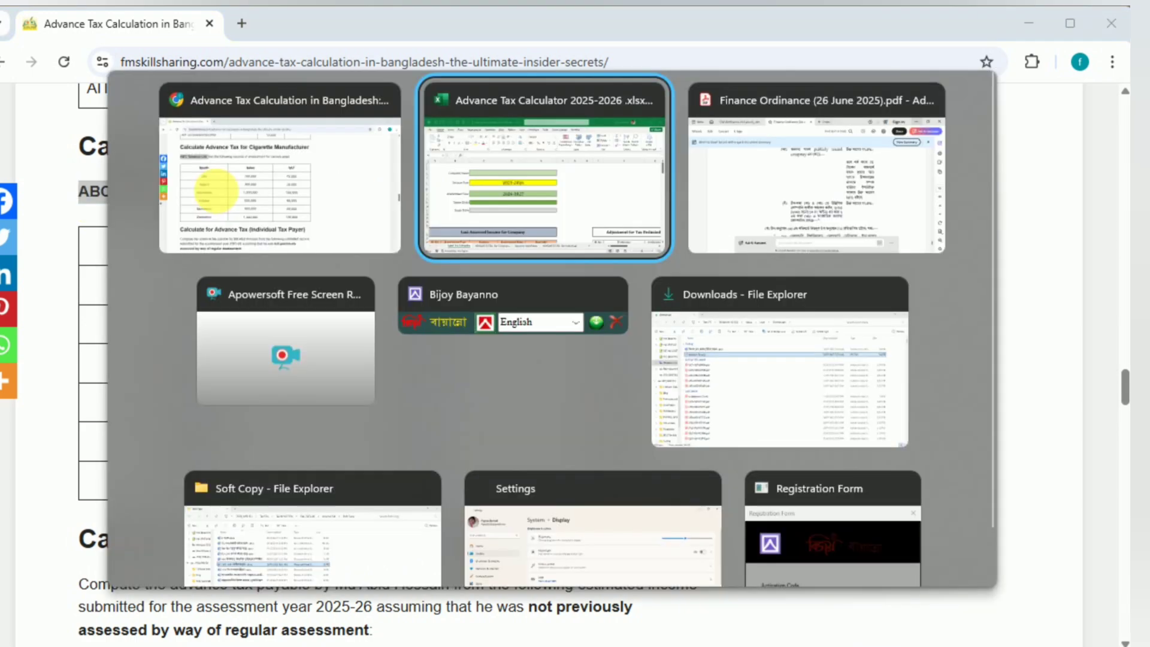
{"action": "double_click", "coordinate": [254, 272]}
{"action": "key", "text": "ctrl+v"}
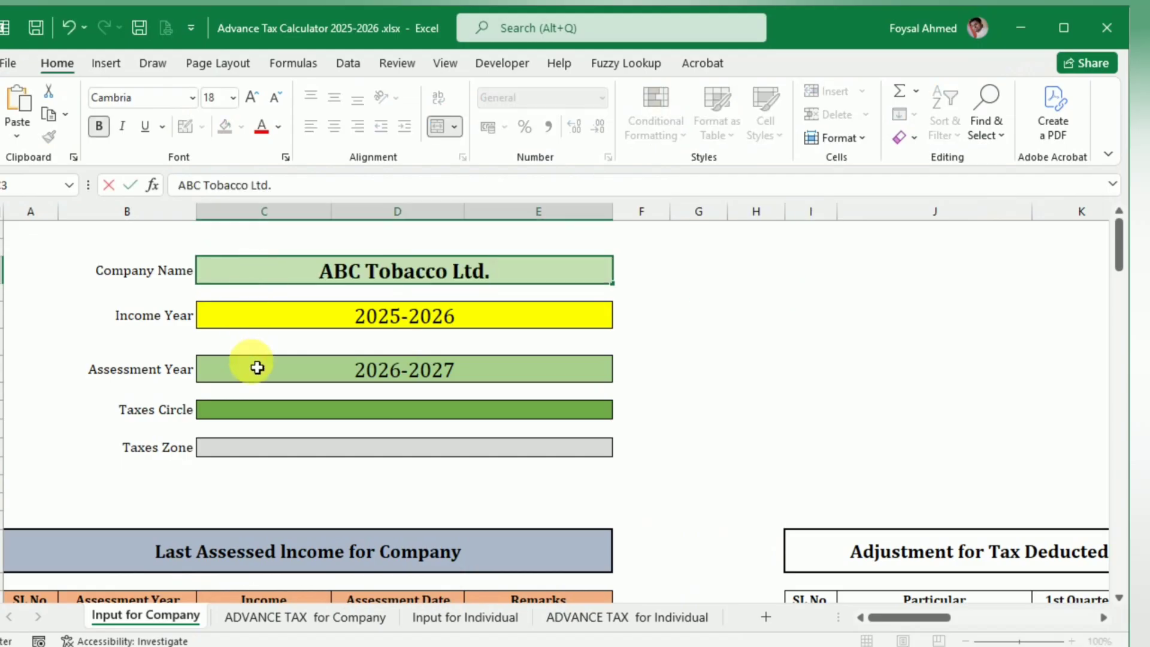
{"action": "left_click", "coordinate": [257, 367]}
{"action": "key", "text": "alt+Tab"}
{"action": "key", "text": "alt+Tab"}
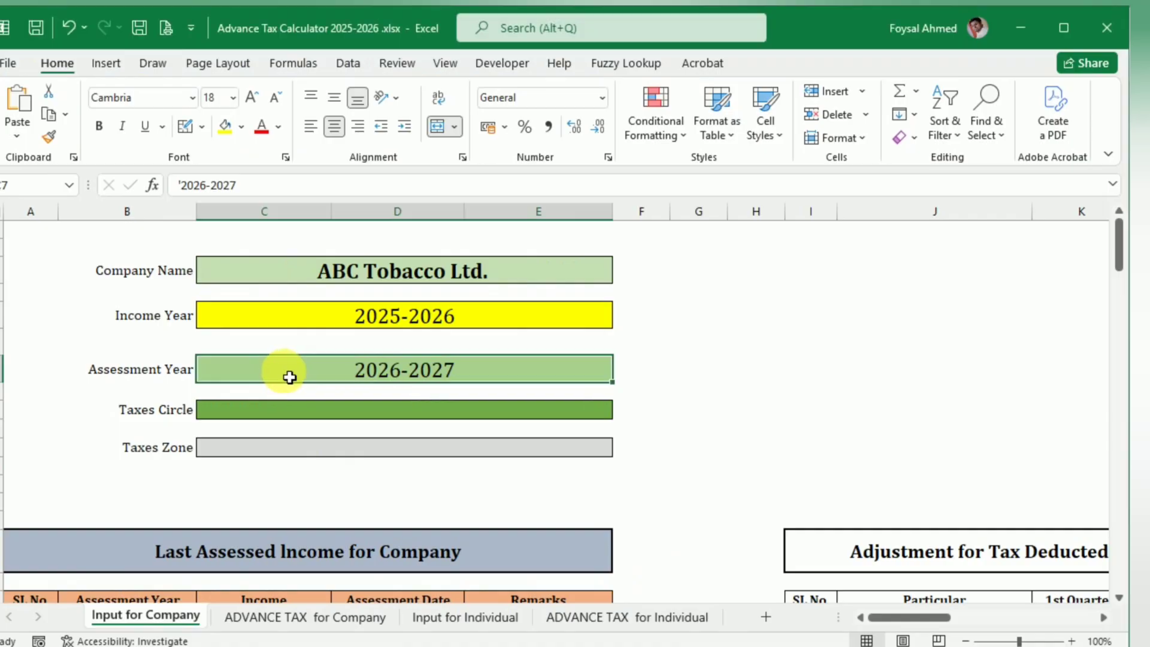
Step: Enter 019 as the company's Taxes Circle, stored as text, and 01, Dhaka as its Taxes Zone
{"action": "double_click", "coordinate": [296, 412]}
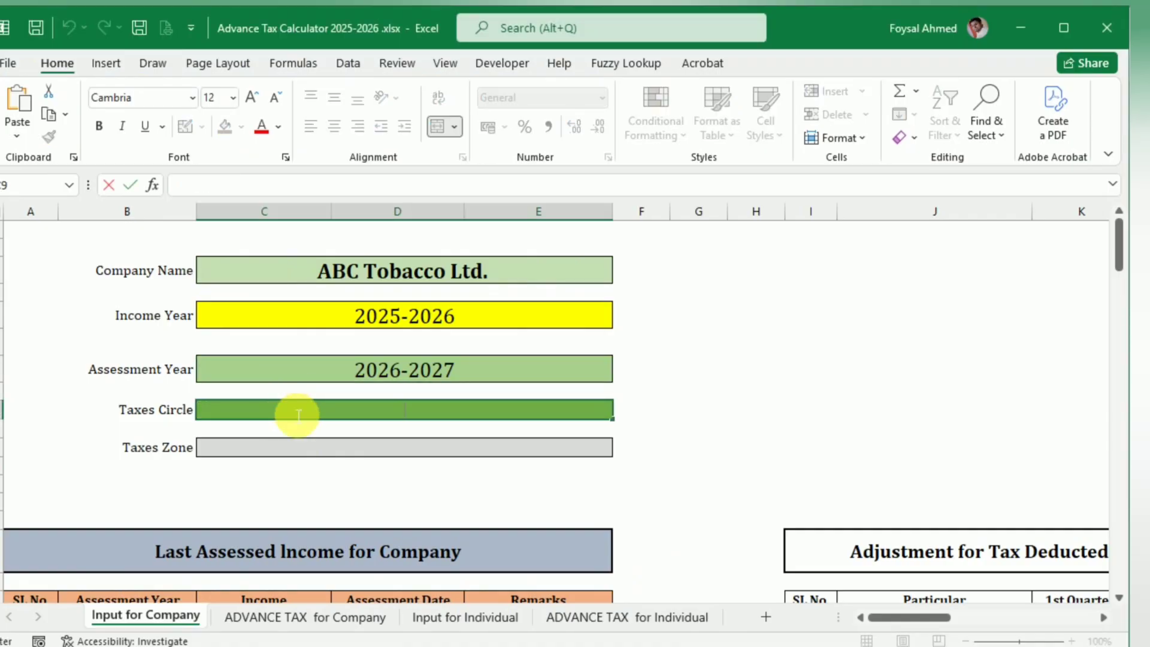
{"action": "type", "text": "'019"}
{"action": "key", "text": "Return"}
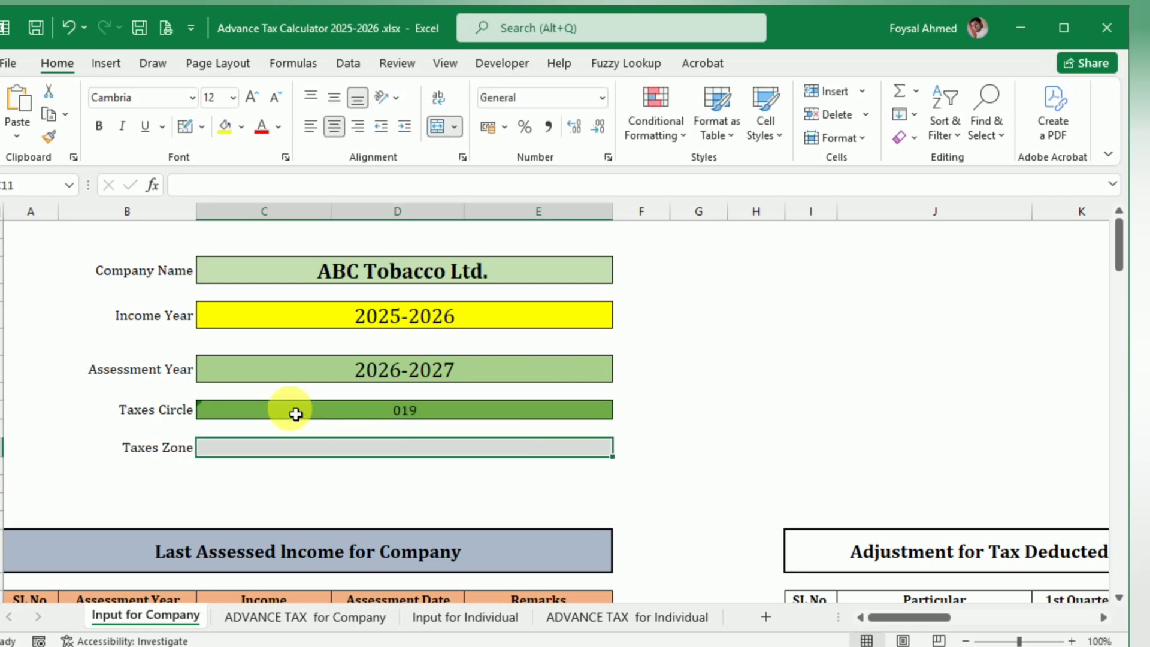
{"action": "type", "text": "01"}
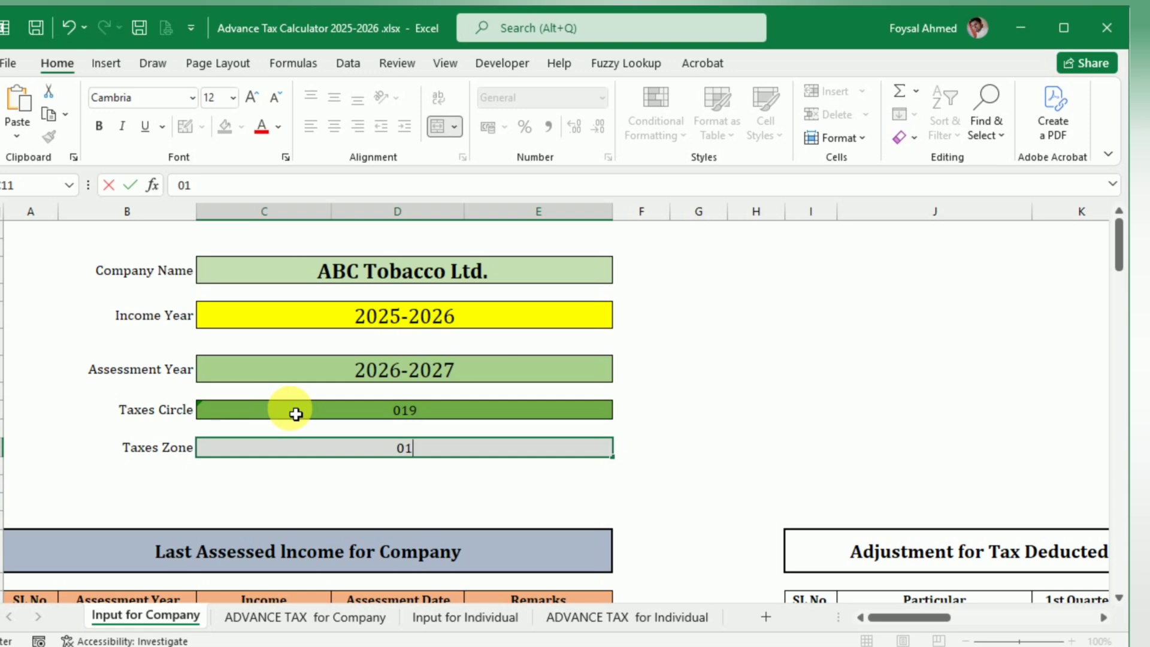
{"action": "type", "text": ", Dhaka"}
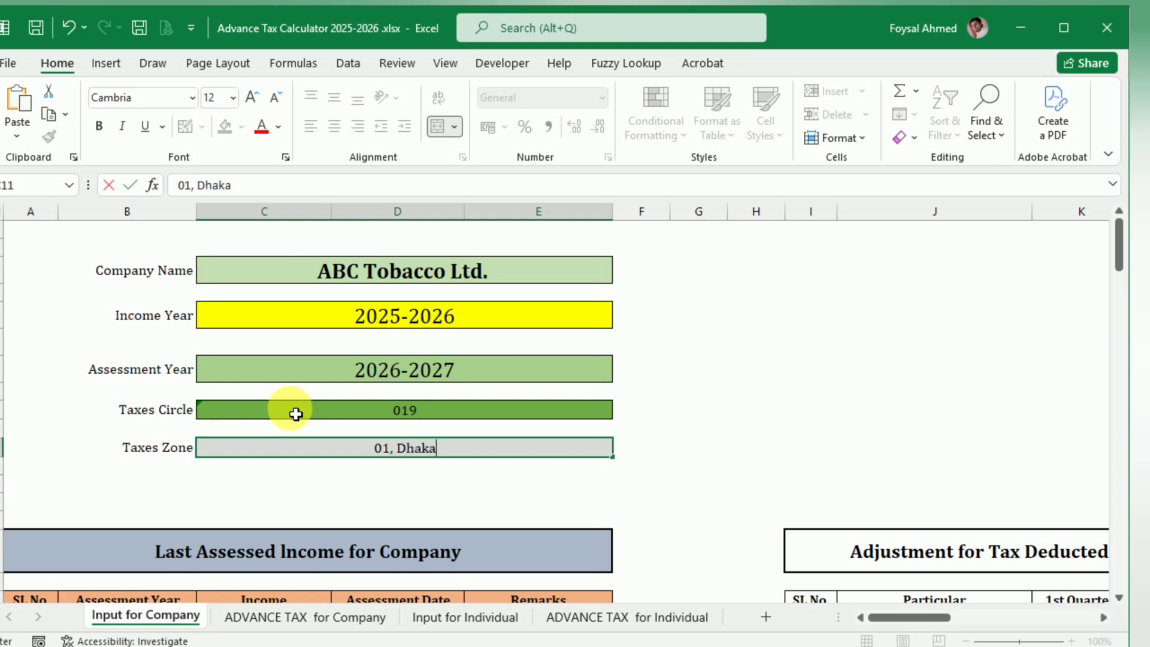
{"action": "key", "text": "Return"}
Step: Check the company header on the ADVANCE TAX for Company sheet, then locate the cigarette manufacturer's net sales table on the input sheet
{"action": "left_click", "coordinate": [267, 618]}
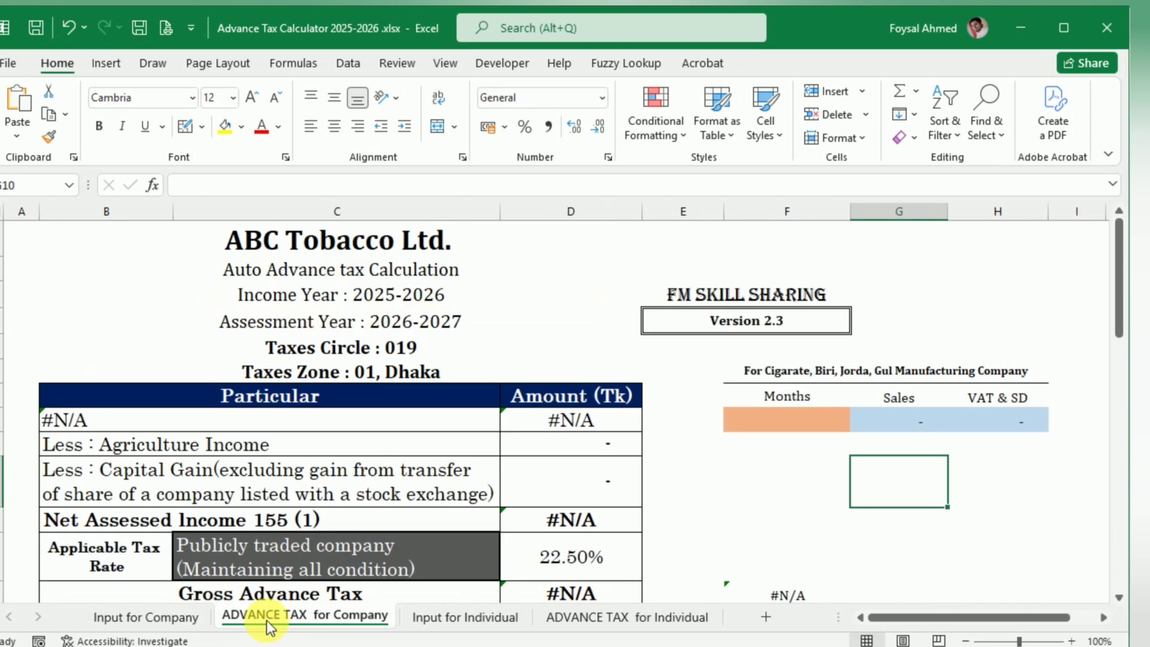
{"action": "left_click", "coordinate": [157, 618]}
{"action": "scroll", "coordinate": [399, 445], "scroll_direction": "down", "scroll_amount": 15}
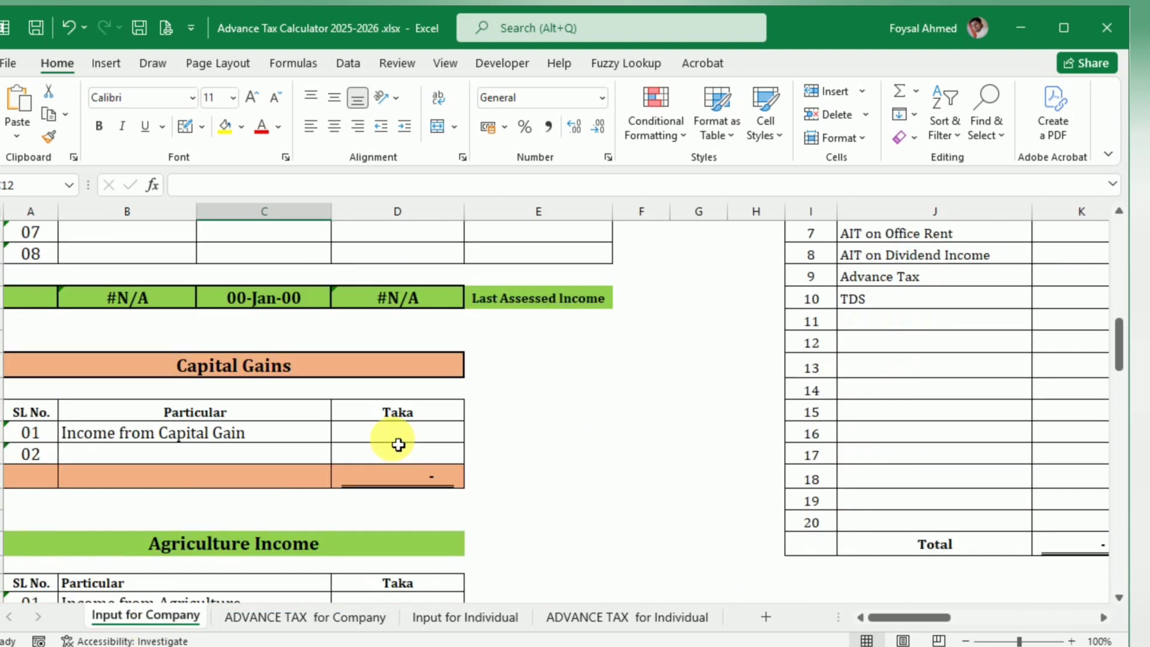
{"action": "scroll", "coordinate": [399, 445], "scroll_direction": "up", "scroll_amount": 3}
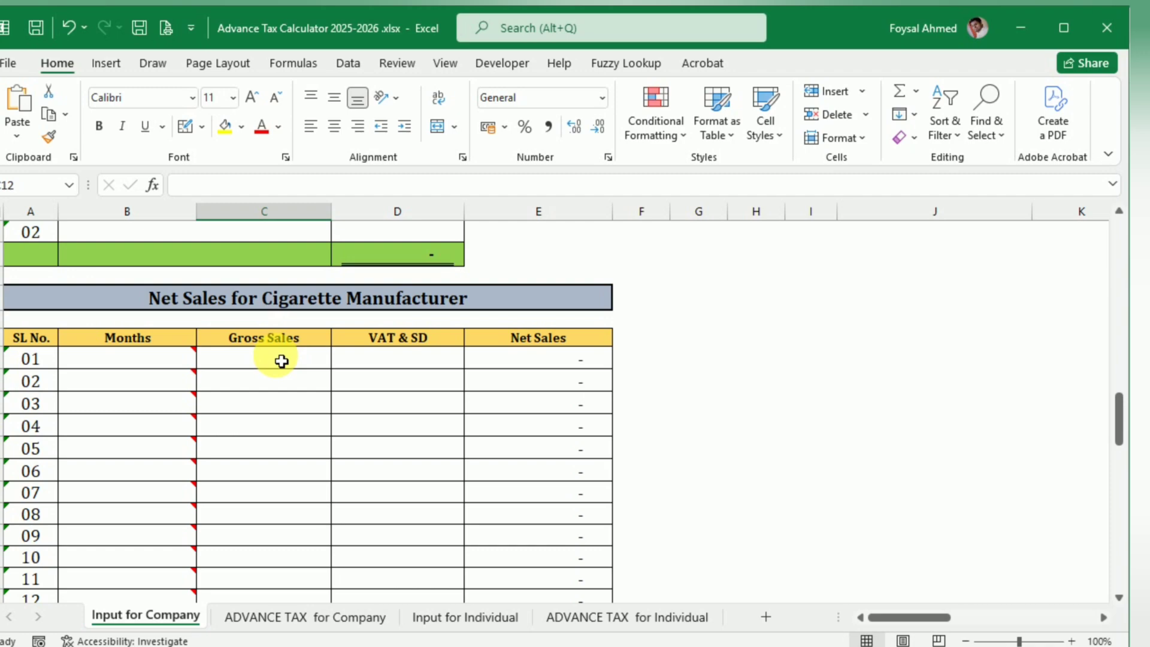
{"action": "key", "text": "alt+Tab"}
{"action": "left_click_drag", "start_coordinate": [386, 285], "coordinate": [458, 282]}
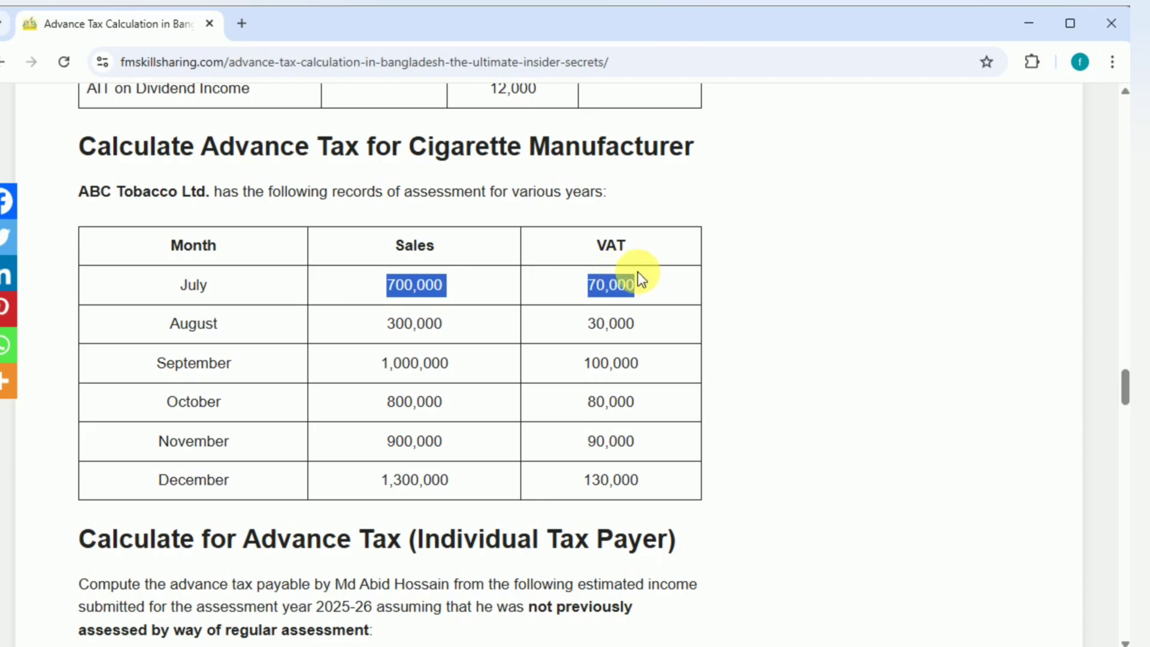
{"action": "key", "text": "alt+Tab"}
{"action": "left_click", "coordinate": [287, 358]}
{"action": "type", "text": "v"}
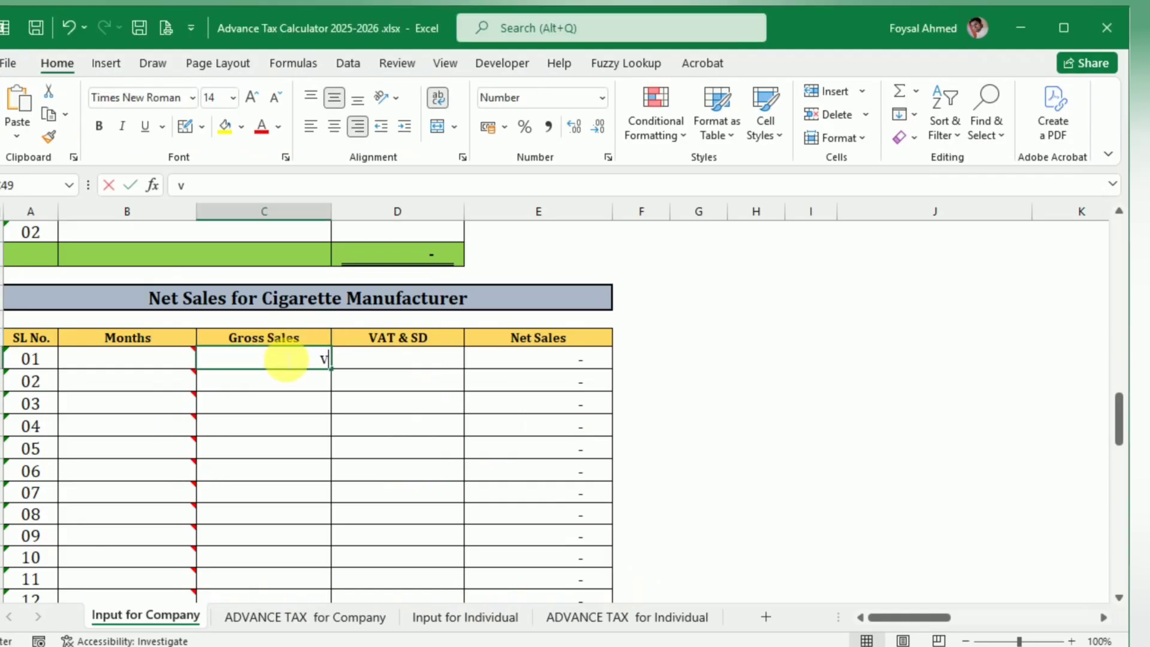
{"action": "key", "text": "BackSpace"}
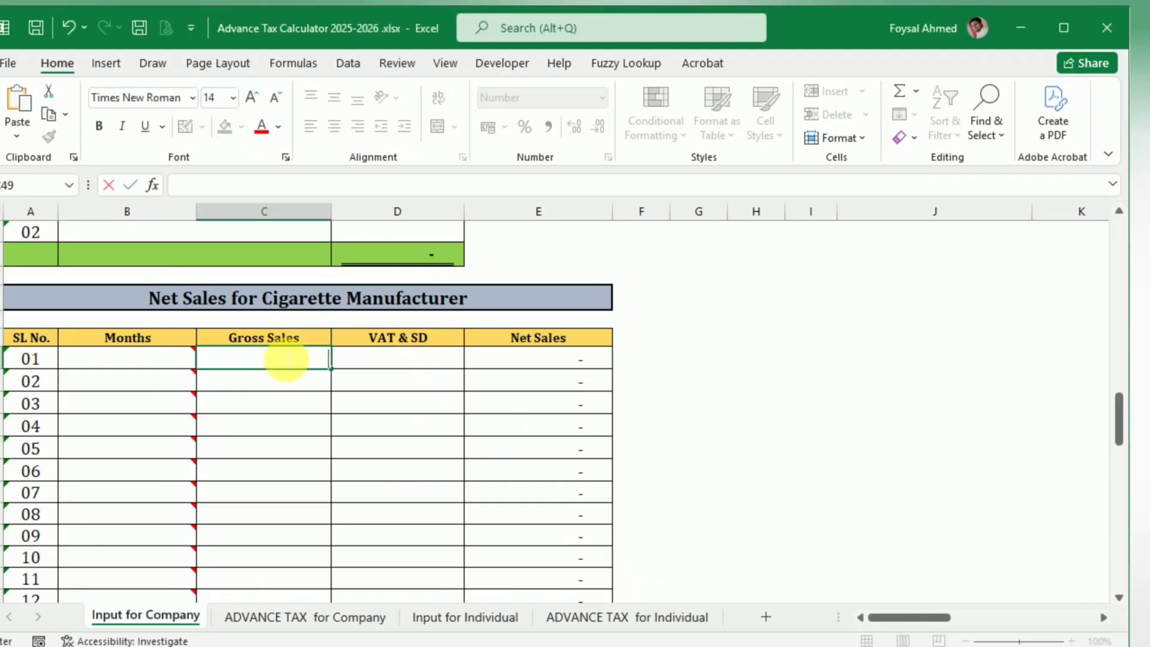
{"action": "type", "text": "700,000\t70,000"}
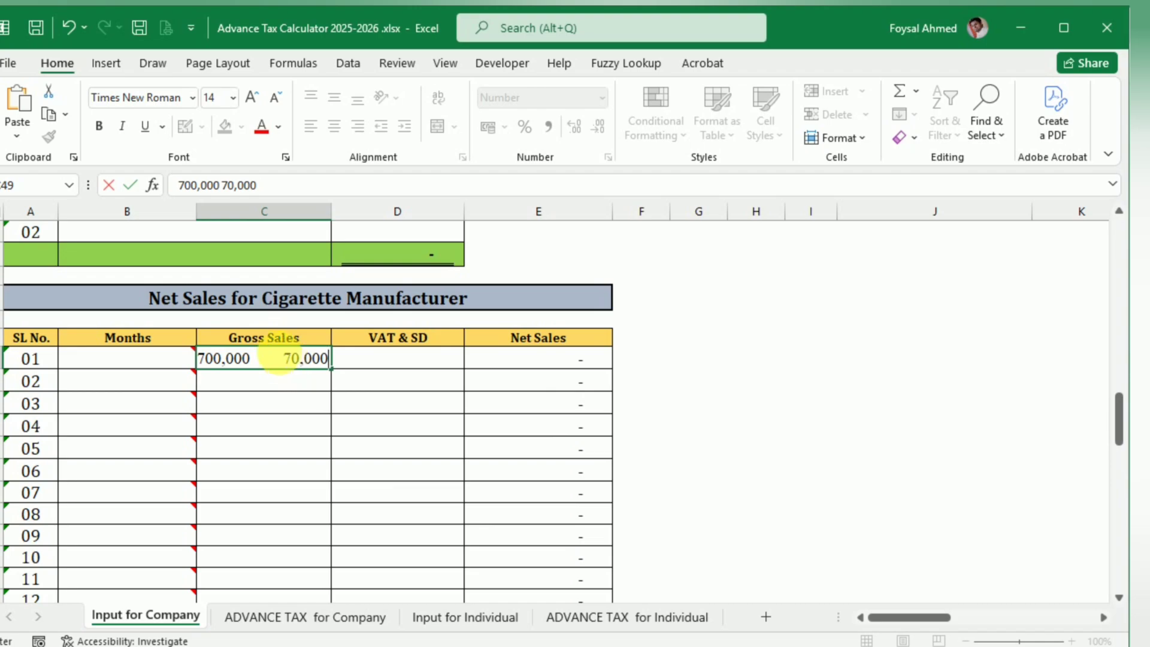
{"action": "key", "text": "Escape"}
Step: Copy July's sales of 700,000 from the article into the first Gross Sales row of the cigarette manufacturer's net sales table
{"action": "key", "text": "alt+Tab"}
{"action": "left_click_drag", "start_coordinate": [386, 285], "coordinate": [455, 280]}
{"action": "key", "text": "ctrl+c"}
{"action": "key", "text": "alt+Tab"}
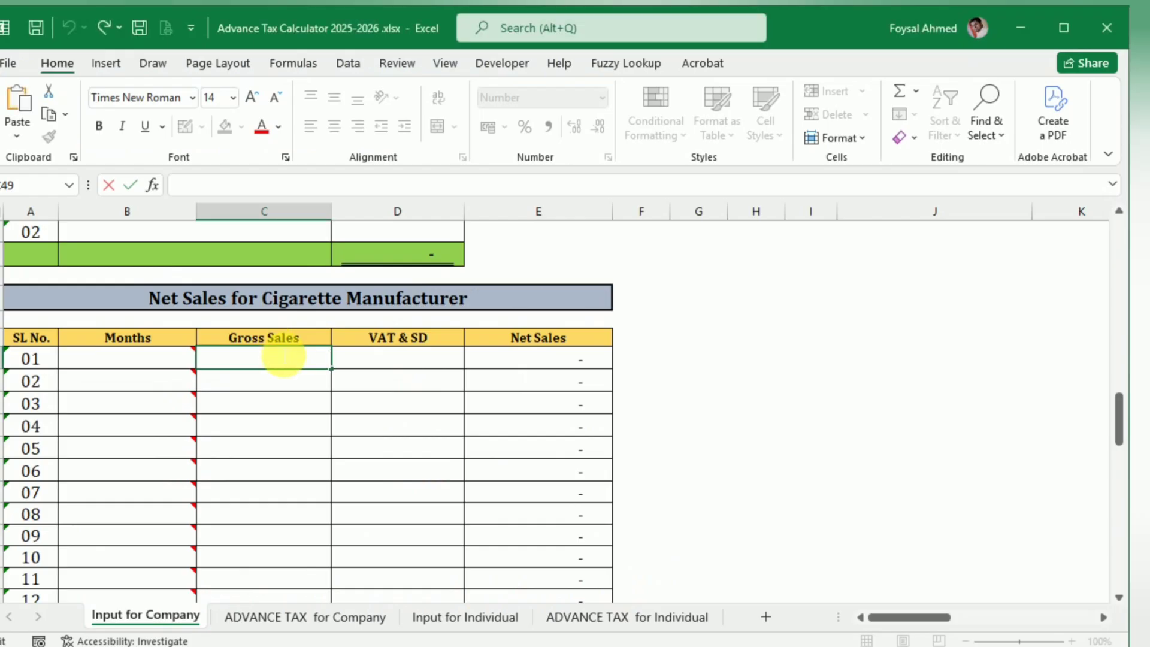
{"action": "key", "text": "ctrl+v"}
{"action": "left_click", "coordinate": [282, 446]}
{"action": "mouse_move", "coordinate": [151, 368]}
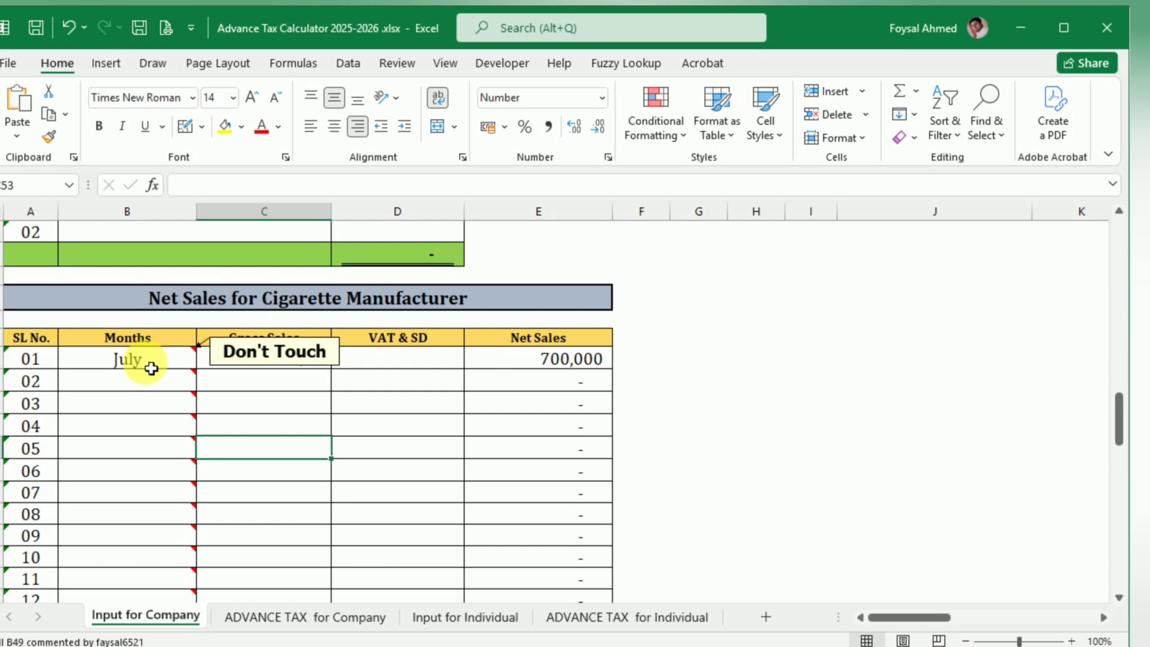
Step: Copy July's VAT of 70,000 from the article into the VAT & SD cell of the July row
{"action": "key", "text": "alt+Tab"}
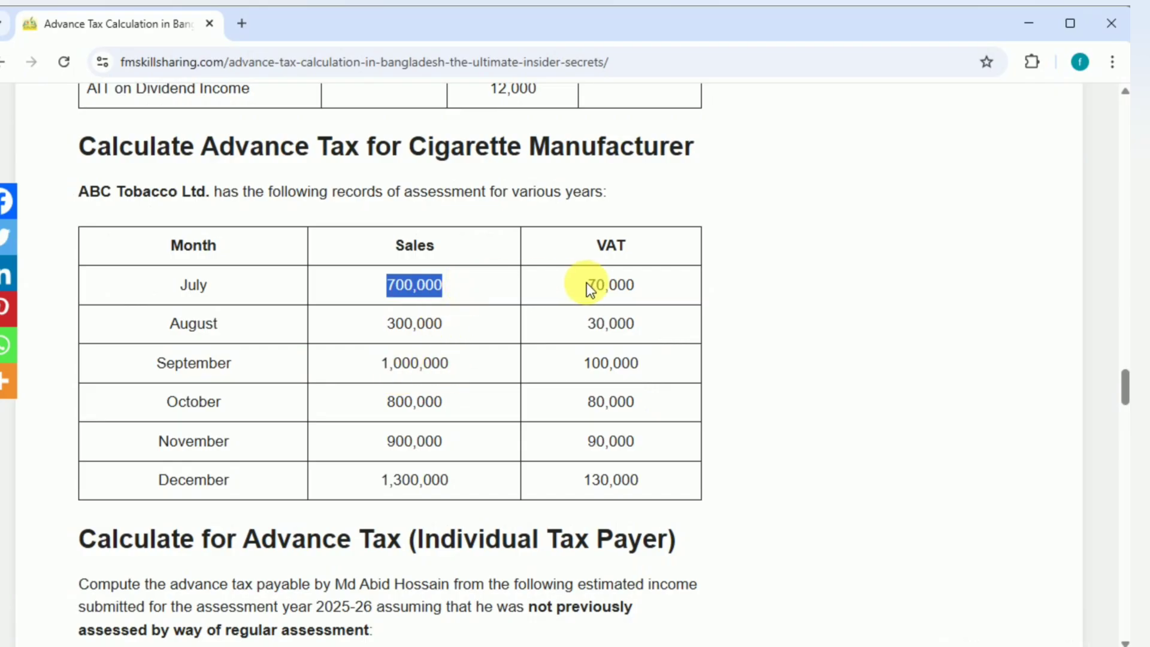
{"action": "left_click_drag", "start_coordinate": [584, 286], "coordinate": [653, 286]}
{"action": "key", "text": "ctrl+c"}
{"action": "key", "text": "alt+Tab"}
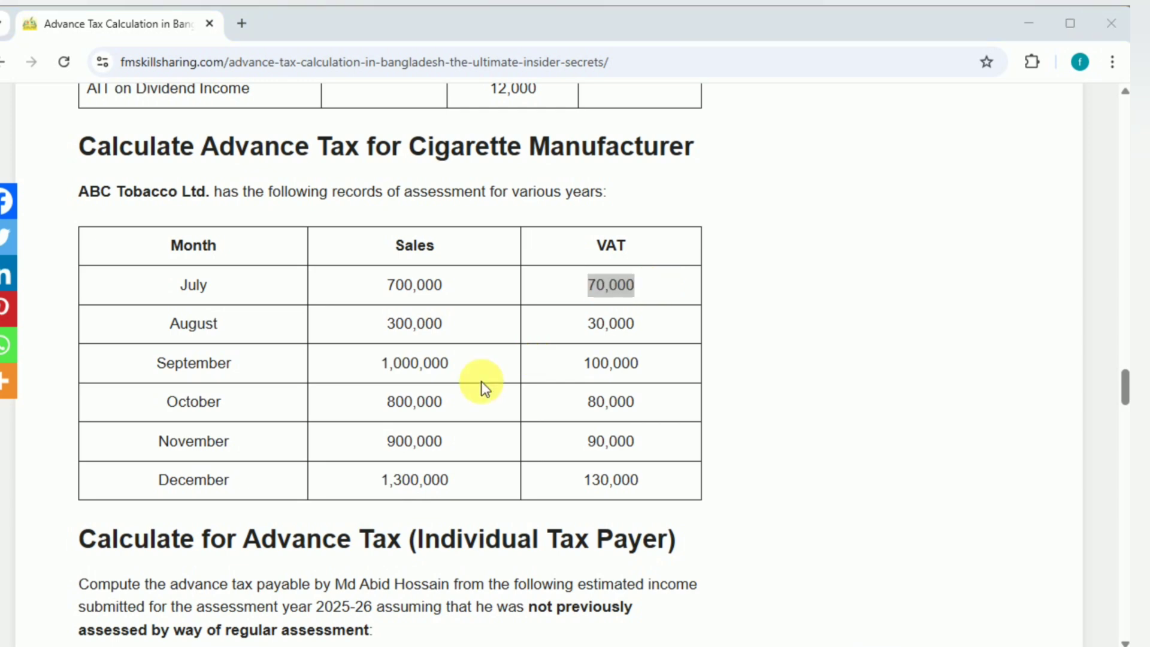
{"action": "left_click", "coordinate": [431, 359]}
{"action": "key", "text": "ctrl+v"}
{"action": "left_click", "coordinate": [330, 426]}
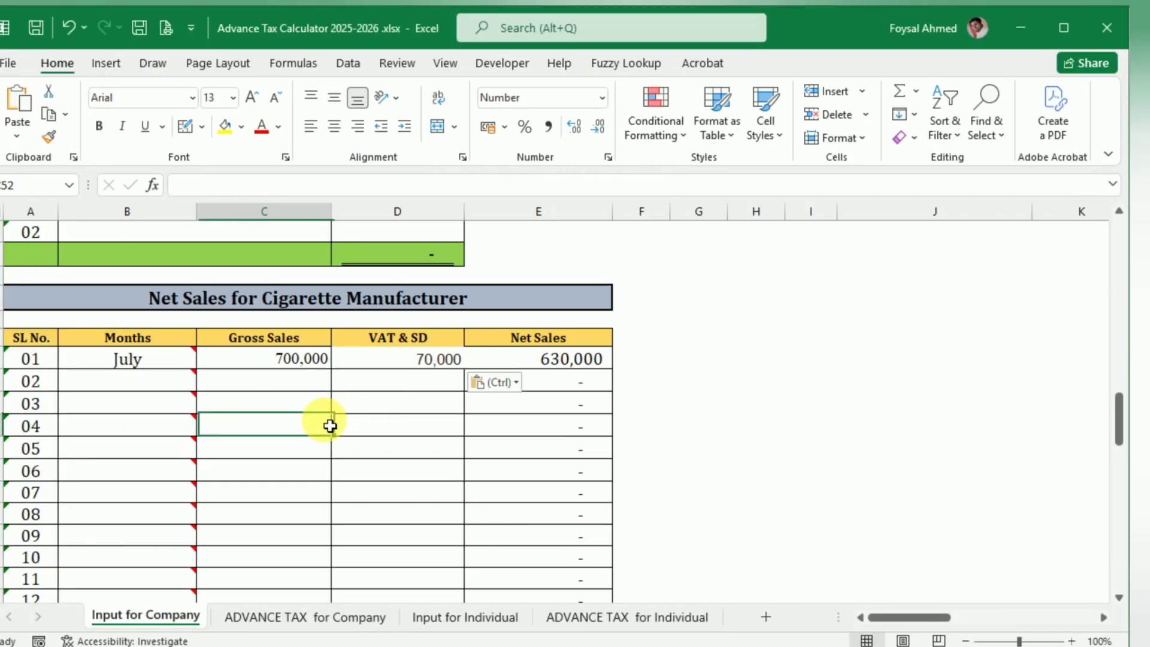
Step: Copy August's sales of 300,000 and VAT of 30,000 together from the article into row 02 of the net sales table
{"action": "left_click", "coordinate": [270, 399]}
{"action": "key", "text": "alt+Tab"}
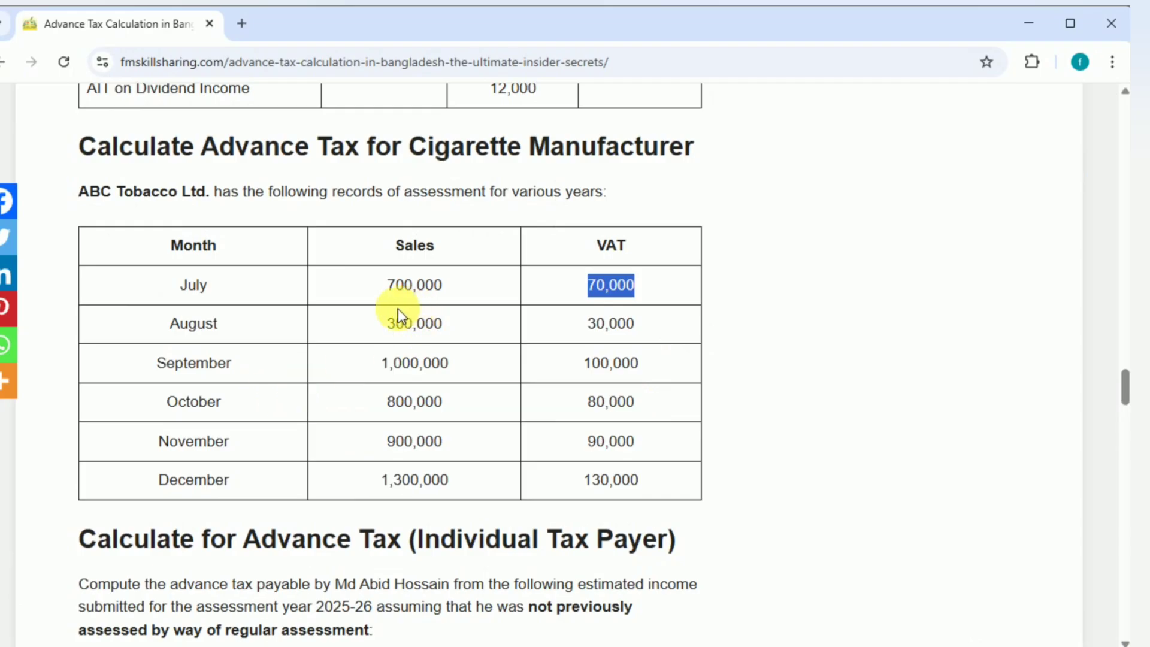
{"action": "left_click_drag", "start_coordinate": [384, 324], "coordinate": [655, 327]}
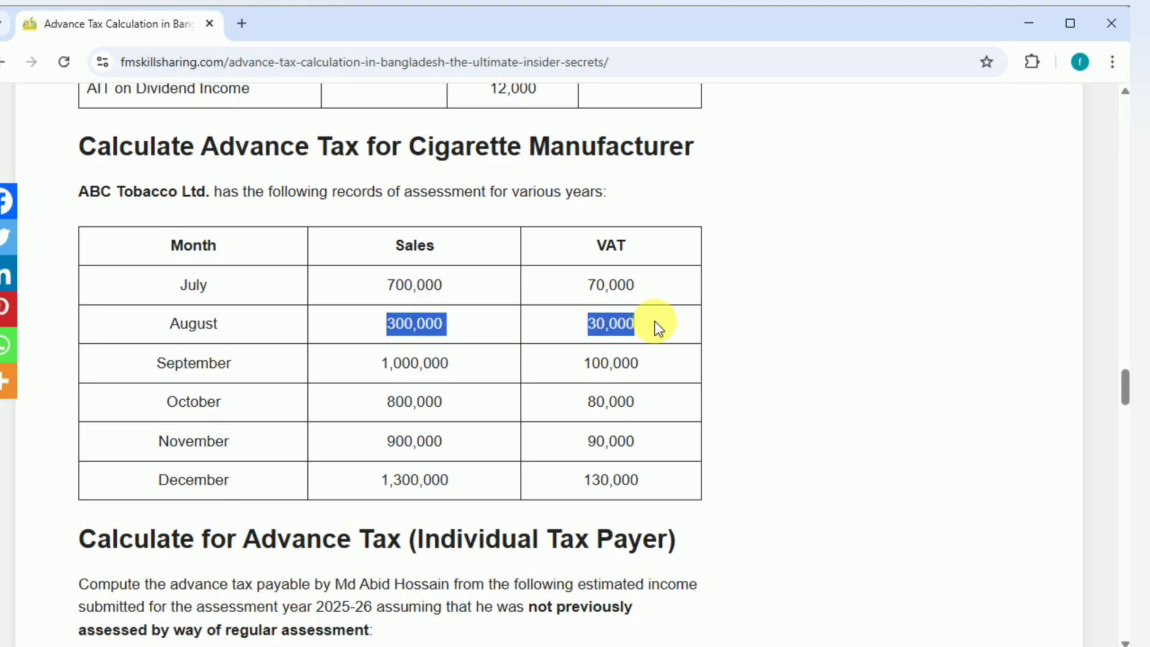
{"action": "key", "text": "ctrl+c"}
{"action": "key", "text": "alt+Tab"}
{"action": "left_click", "coordinate": [318, 383]}
{"action": "key", "text": "ctrl+v"}
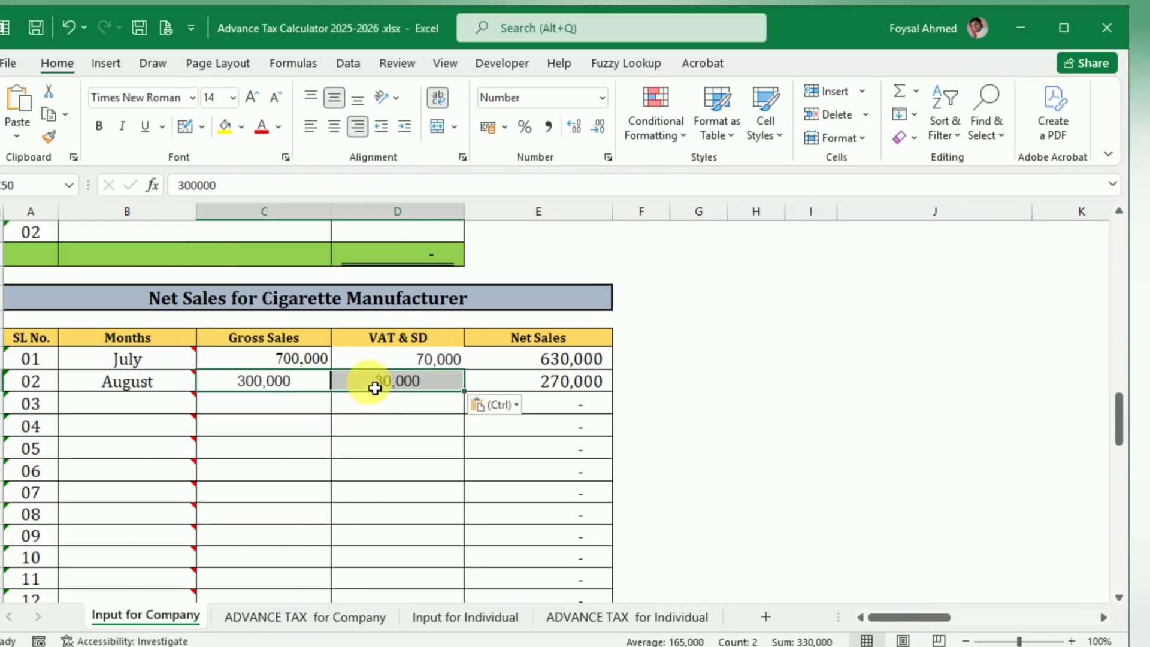
Step: Copy September's sales of 1,000,000 and VAT of 100,000 from the article into row 03 of the net sales table
{"action": "key", "text": "alt+Tab"}
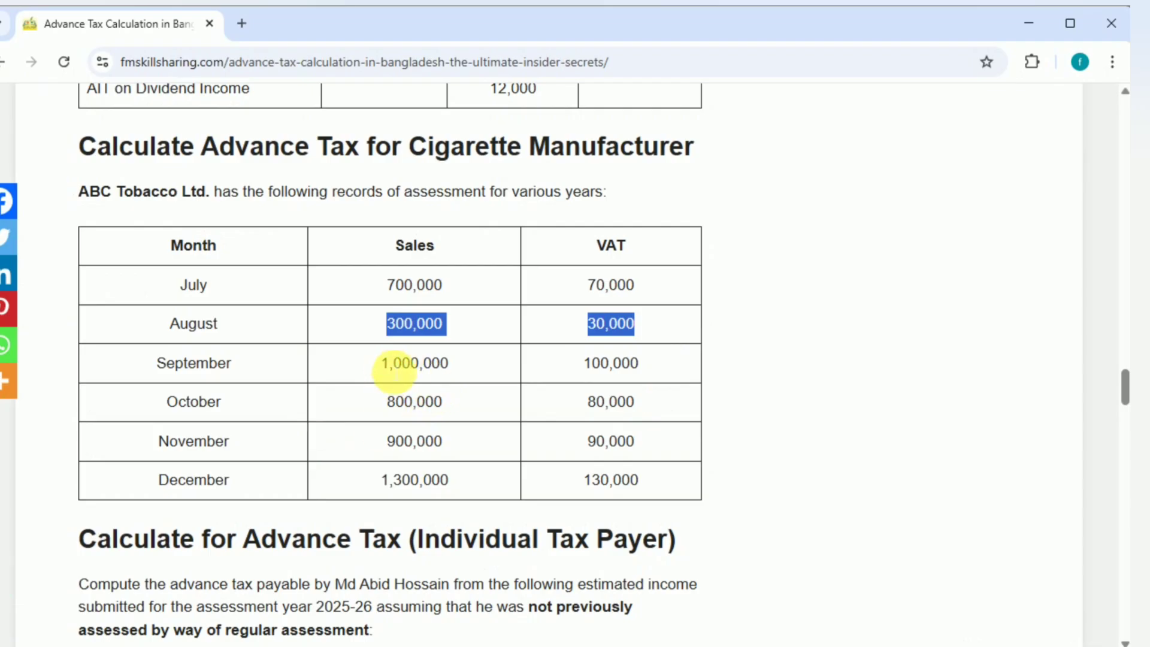
{"action": "left_click_drag", "start_coordinate": [382, 363], "coordinate": [647, 363]}
{"action": "key", "text": "ctrl+c"}
{"action": "key", "text": "alt+Tab"}
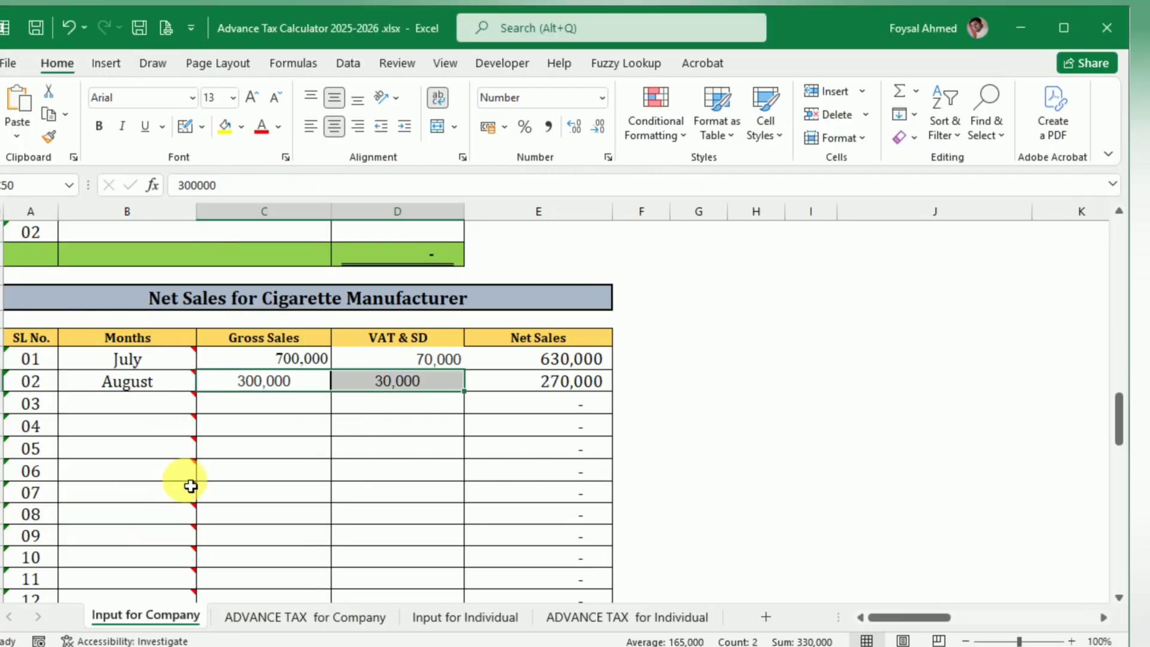
{"action": "left_click", "coordinate": [276, 414]}
{"action": "key", "text": "ctrl+v"}
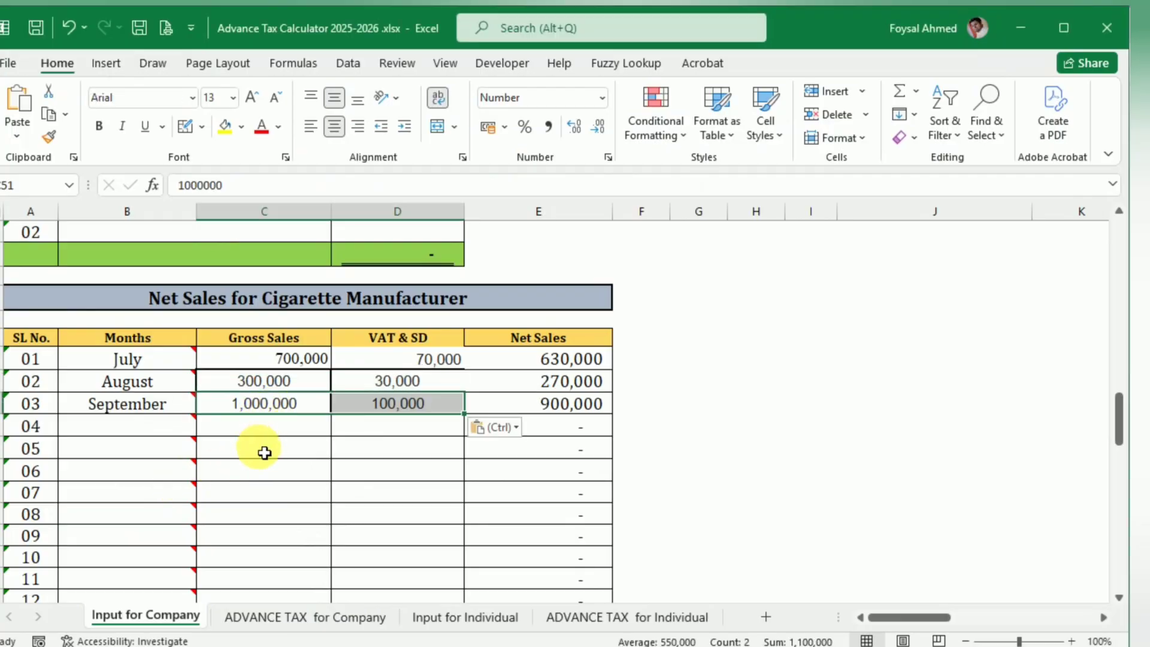
Step: Copy October's sales of 800,000 and VAT of 80,000 from the article into row 04 of the net sales table
{"action": "key", "text": "alt+Tab"}
{"action": "left_click_drag", "start_coordinate": [386, 403], "coordinate": [659, 403]}
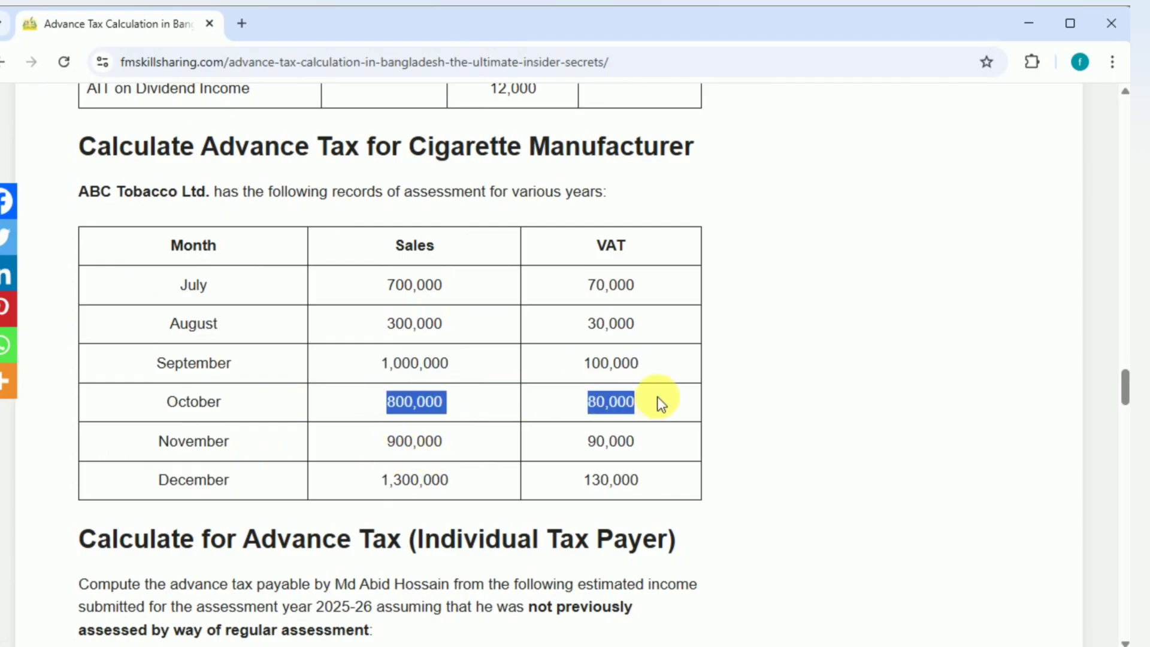
{"action": "key", "text": "ctrl+c"}
{"action": "key", "text": "alt+Tab"}
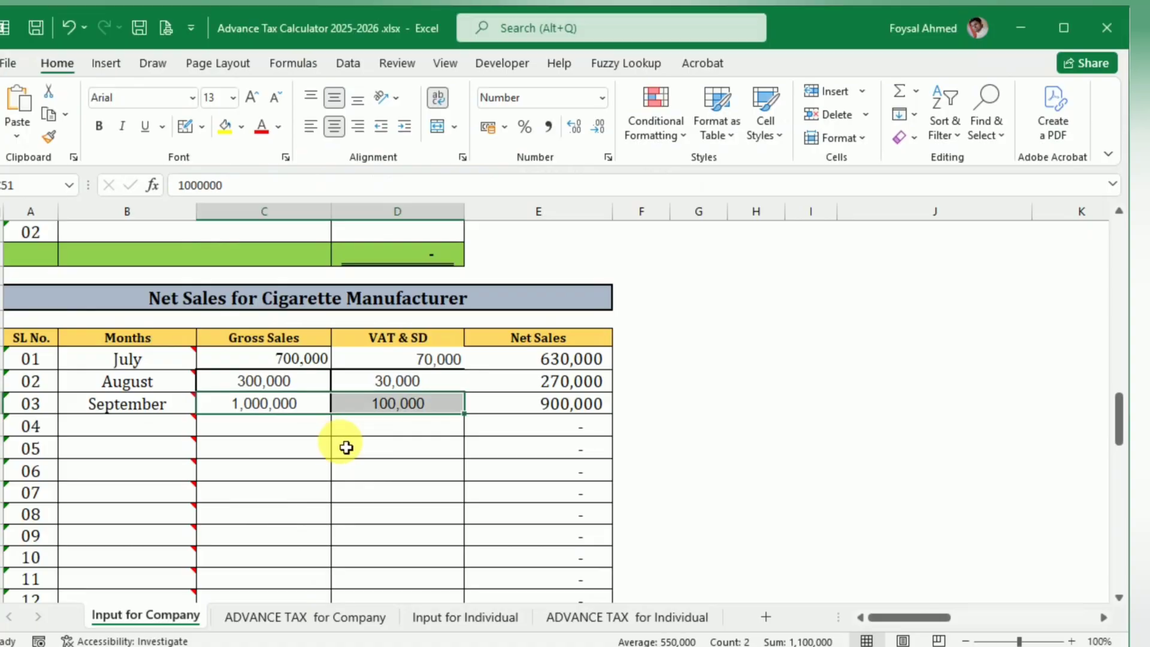
{"action": "left_click", "coordinate": [293, 432]}
{"action": "key", "text": "ctrl+v"}
Step: Copy November's sales of 900,000 and VAT of 90,000 from the article into row 05 of the net sales table
{"action": "key", "text": "alt+Tab"}
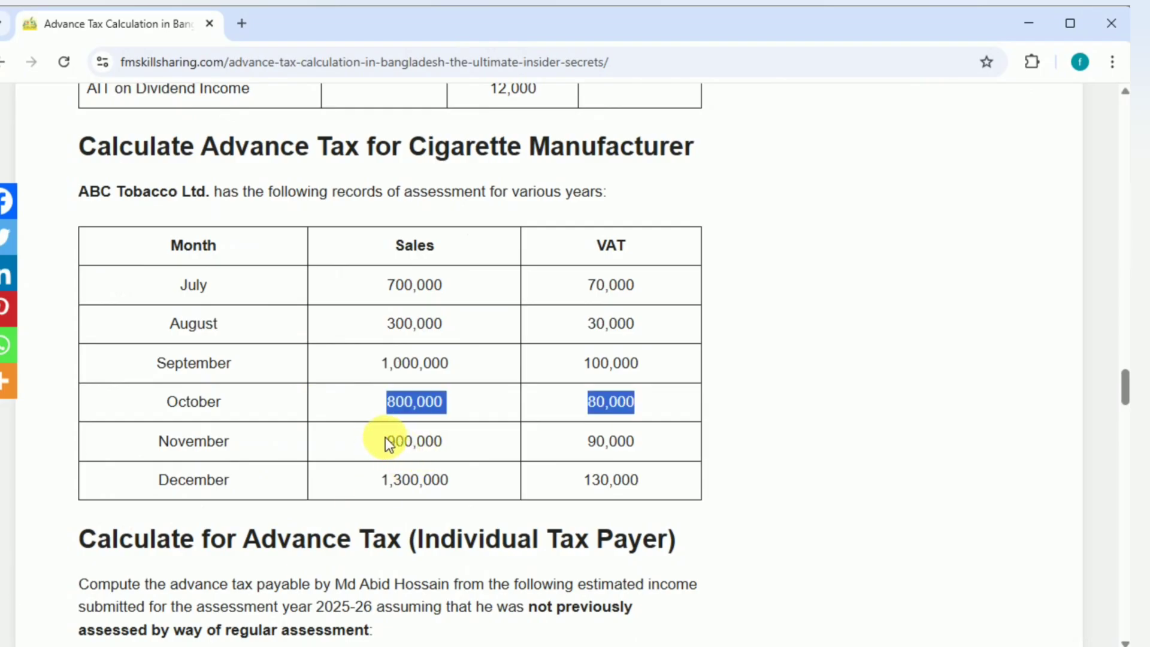
{"action": "left_click_drag", "start_coordinate": [385, 440], "coordinate": [638, 439]}
{"action": "key", "text": "ctrl+c"}
{"action": "key", "text": "alt+Tab"}
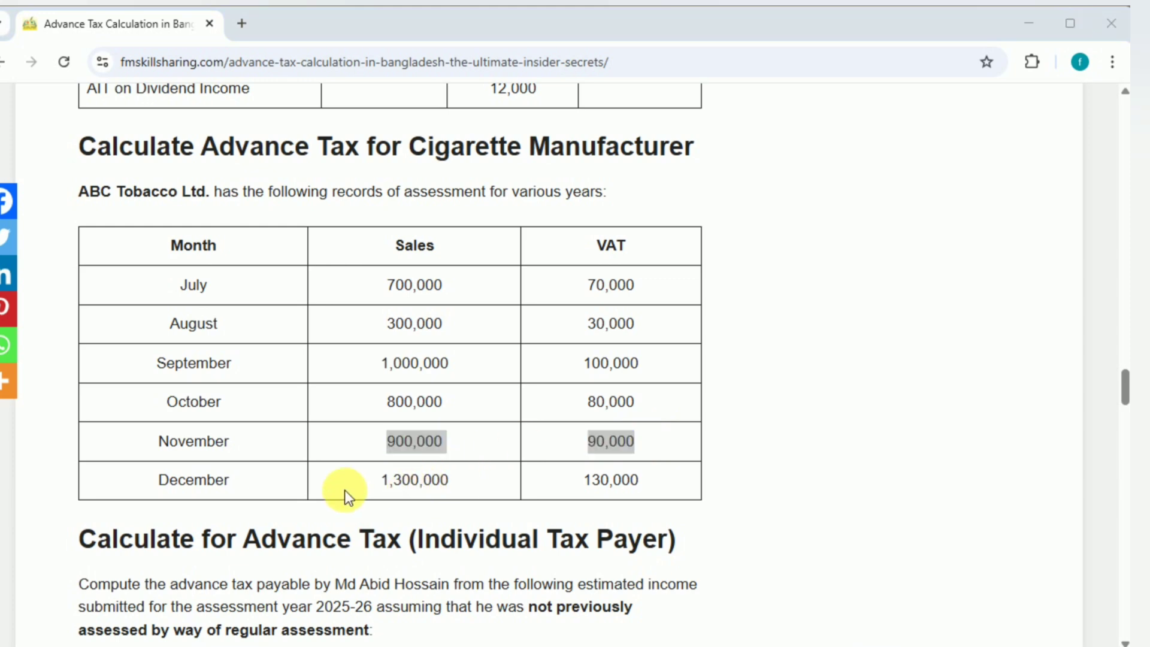
{"action": "left_click", "coordinate": [269, 450]}
{"action": "key", "text": "ctrl+v"}
Step: Copy December's sales of 1,300,000 and VAT of 130,000 from the article into row 06 of the net sales table
{"action": "key", "text": "alt+Tab"}
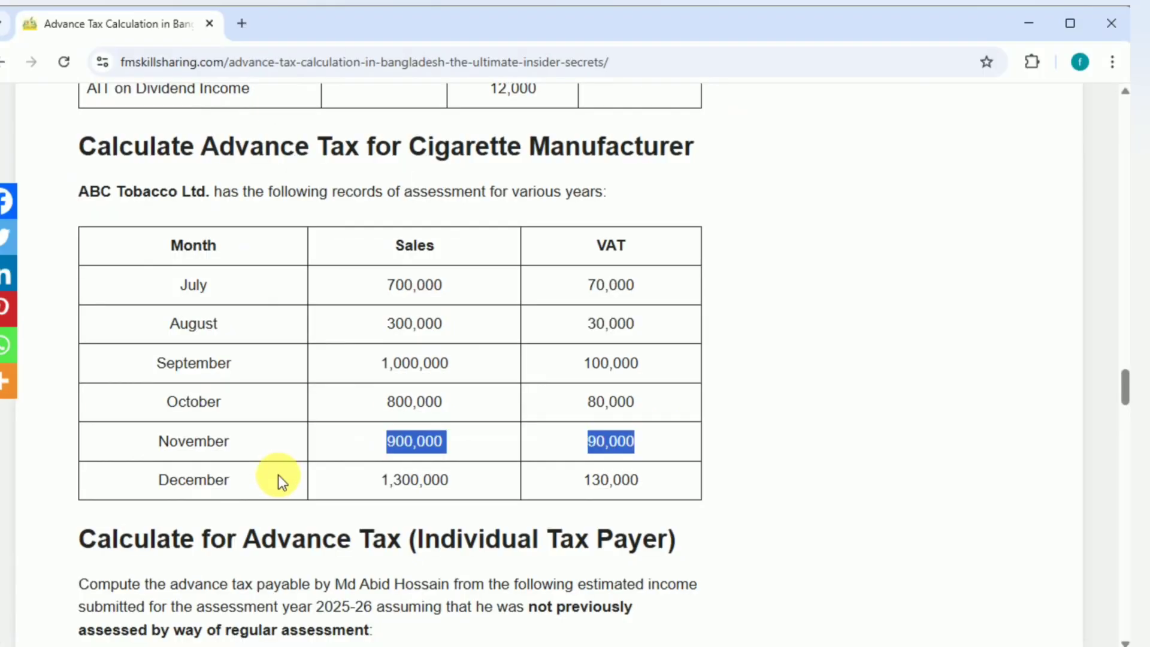
{"action": "left_click", "coordinate": [388, 483]}
{"action": "left_click_drag", "start_coordinate": [388, 483], "coordinate": [659, 482]}
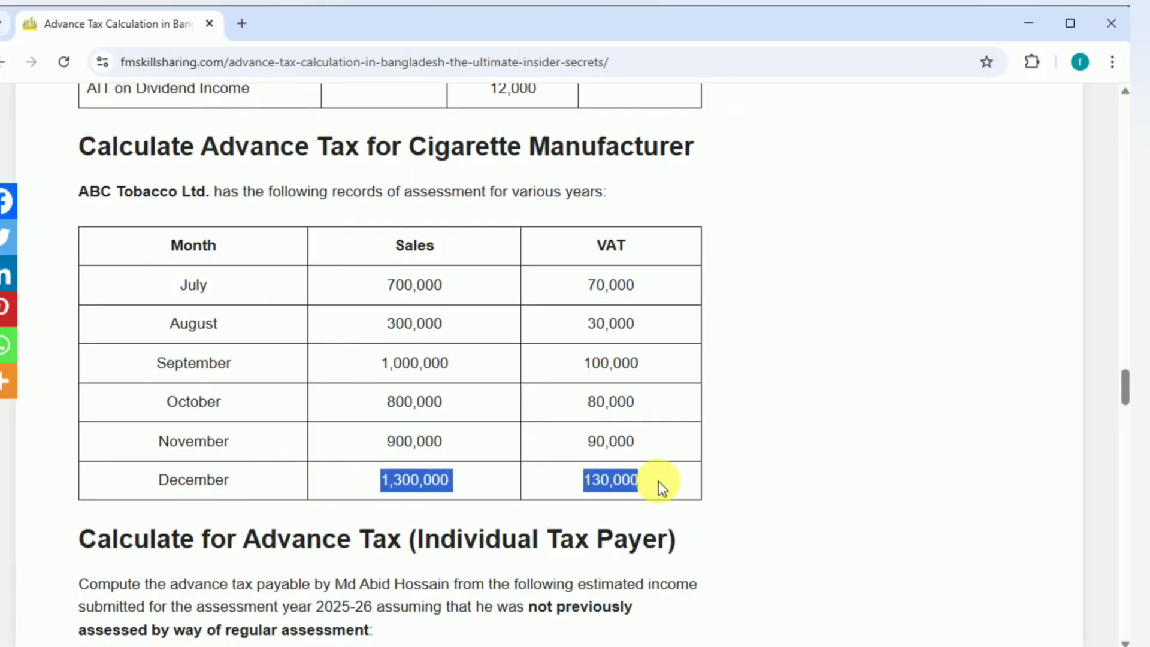
{"action": "key", "text": "ctrl+c"}
{"action": "key", "text": "alt+Tab"}
{"action": "left_click", "coordinate": [321, 475]}
{"action": "key", "text": "ctrl+v"}
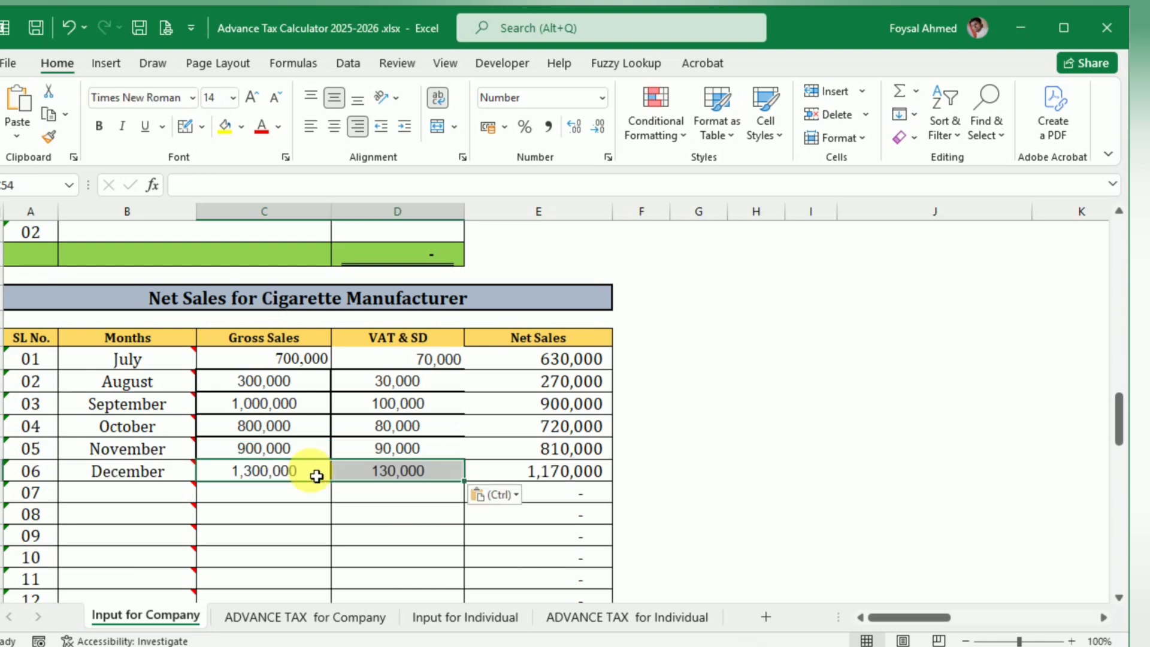
Step: Format the Gross Sales and VAT & SD cells of rows 01 to 07 in Cambria, with all borders and centred figures
{"action": "left_click_drag", "start_coordinate": [311, 362], "coordinate": [410, 487]}
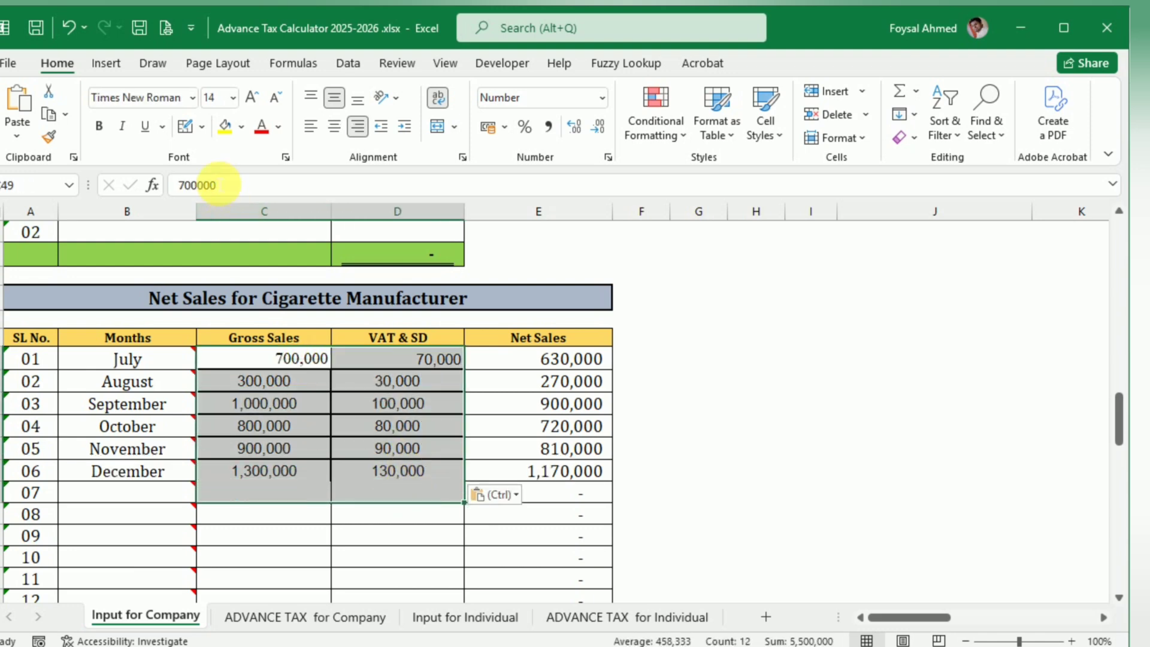
{"action": "left_click", "coordinate": [138, 102]}
{"action": "type", "text": "Cambria"}
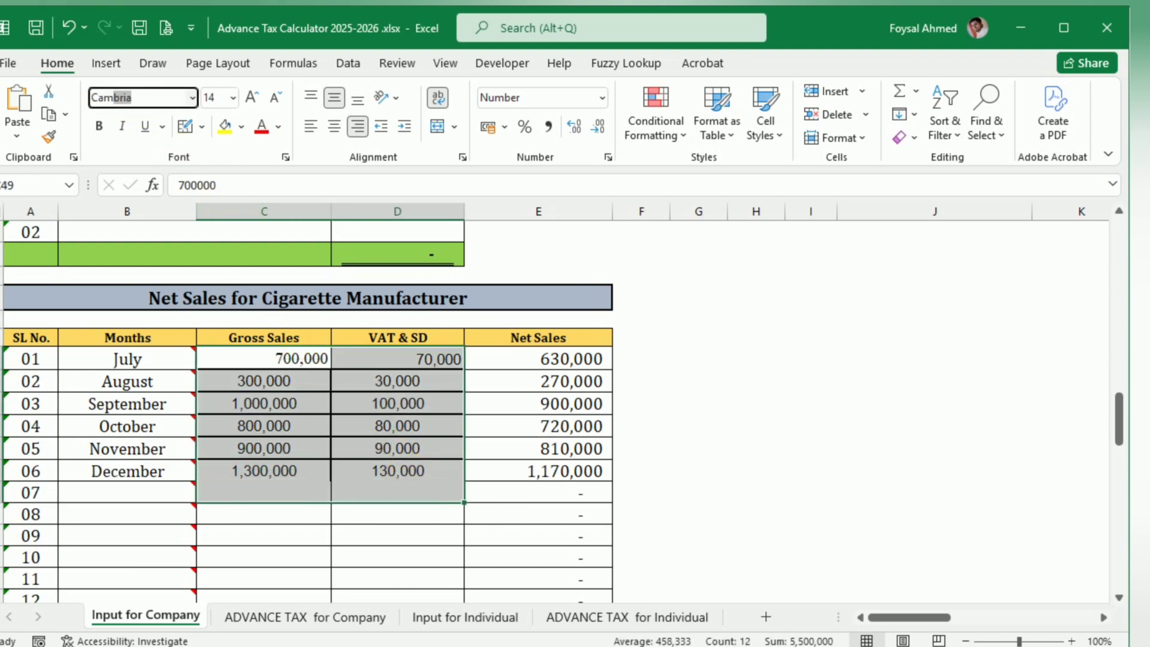
{"action": "key", "text": "Return"}
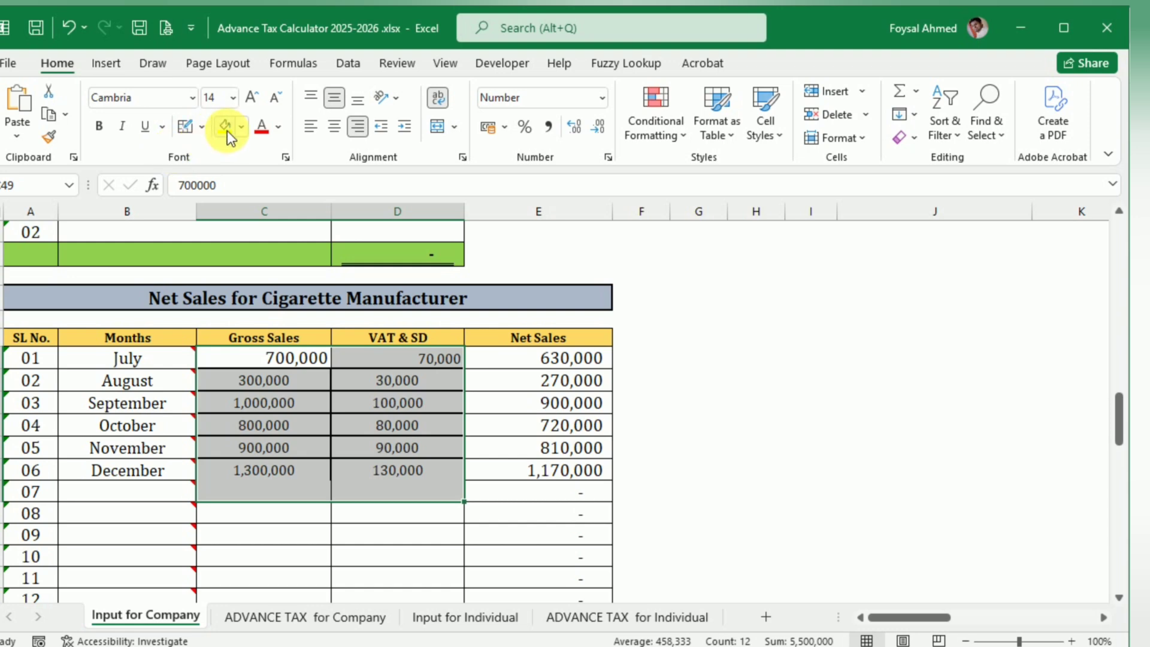
{"action": "left_click", "coordinate": [198, 125]}
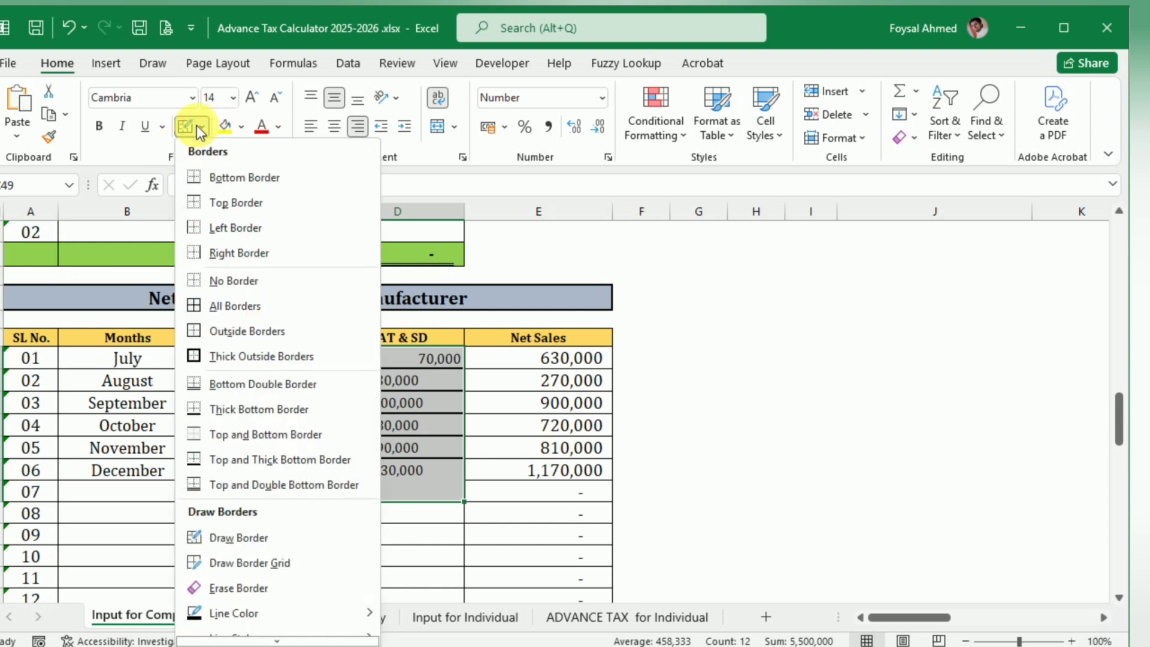
{"action": "left_click", "coordinate": [217, 306]}
{"action": "left_click", "coordinate": [335, 126]}
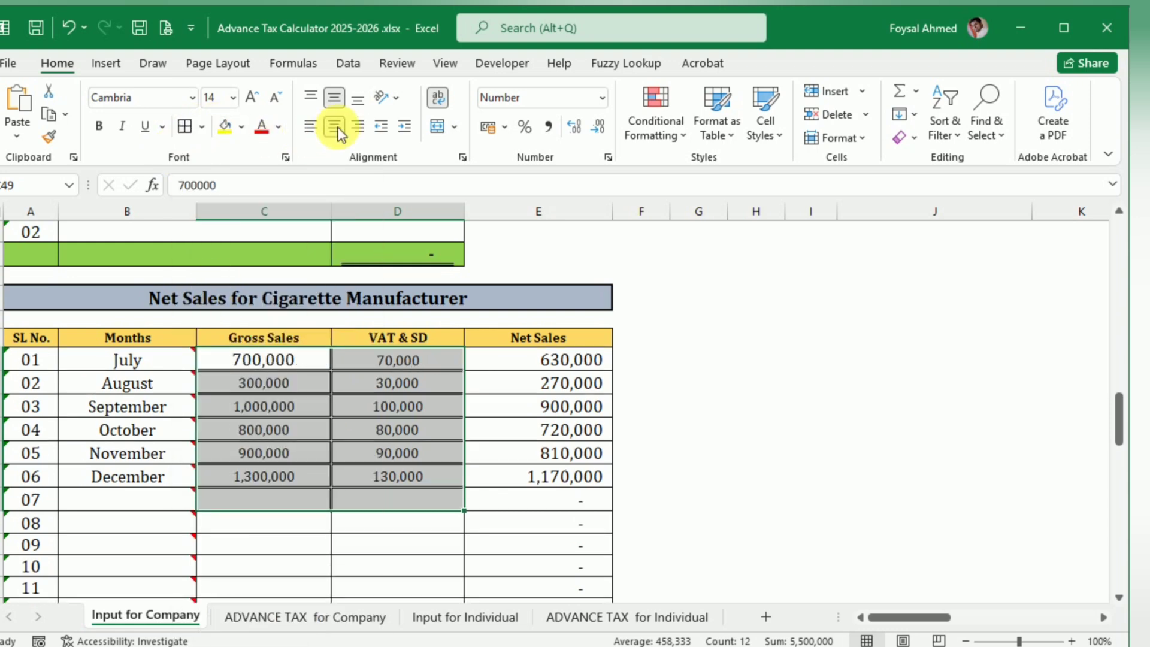
Step: Replace the double borders around the Gross Sales and VAT & SD cells with thin single lines
{"action": "left_click", "coordinate": [199, 126]}
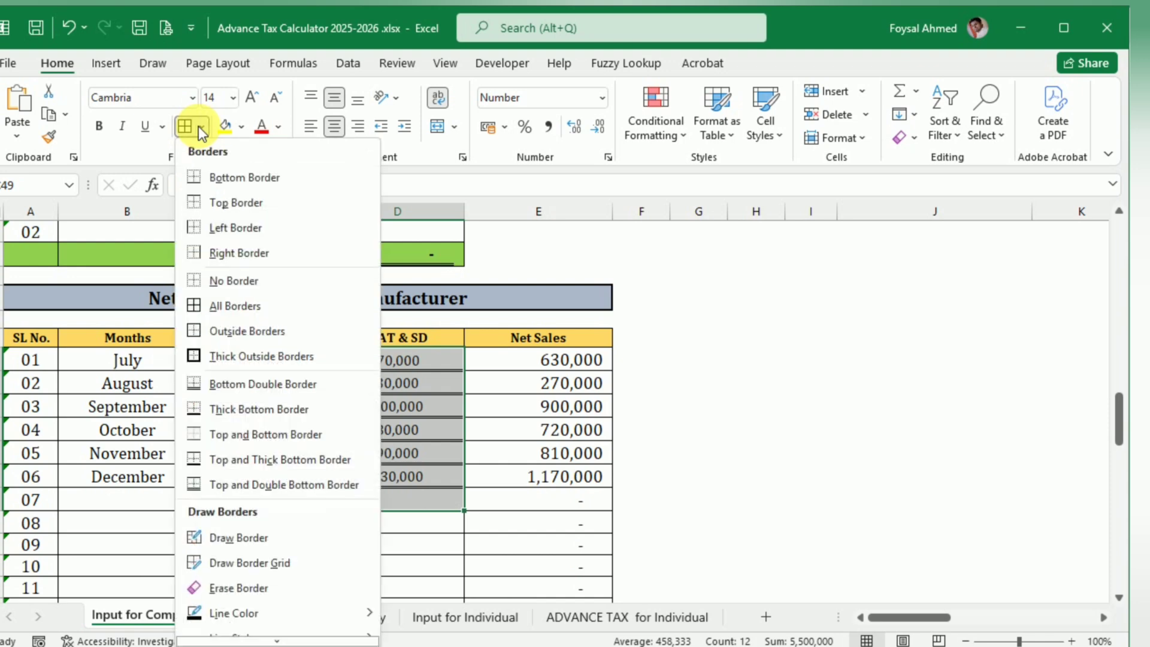
{"action": "left_click", "coordinate": [197, 308]}
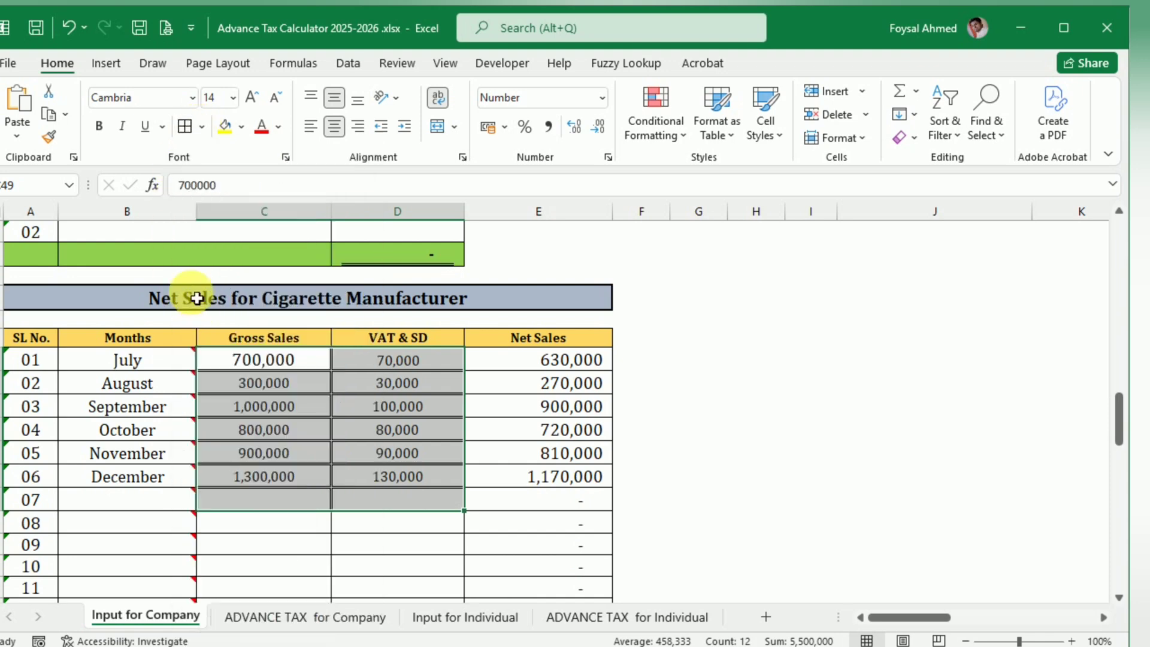
{"action": "left_click", "coordinate": [201, 127]}
{"action": "scroll", "coordinate": [278, 476], "scroll_direction": "down", "scroll_amount": 1}
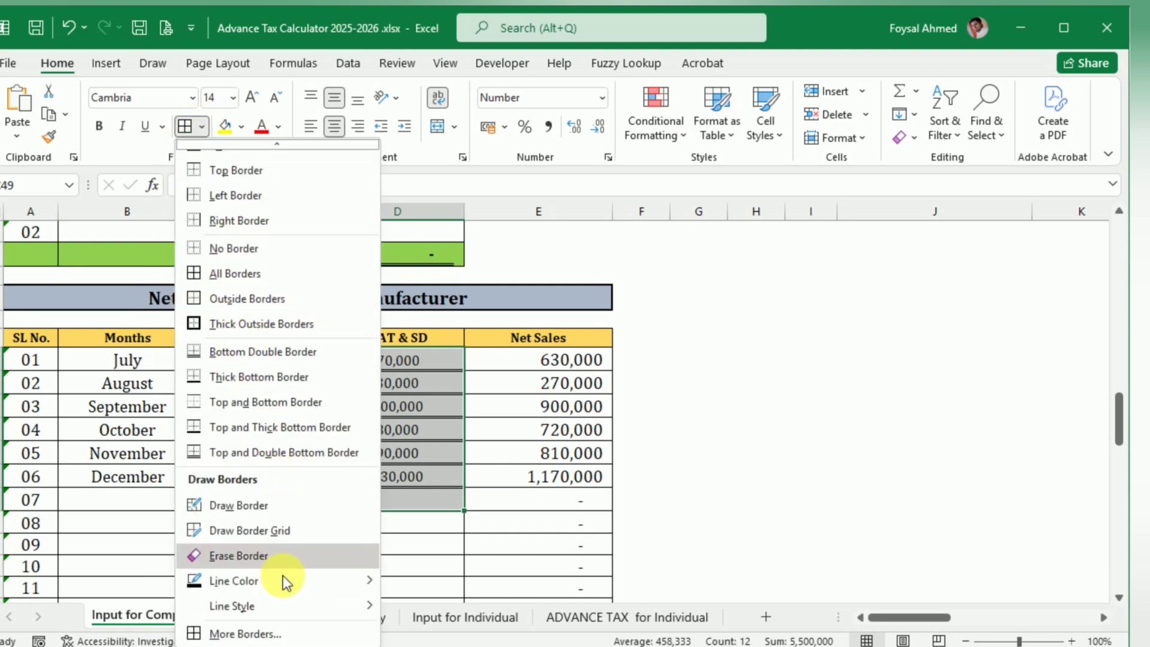
{"action": "mouse_move", "coordinate": [263, 608]}
{"action": "left_click", "coordinate": [443, 355]}
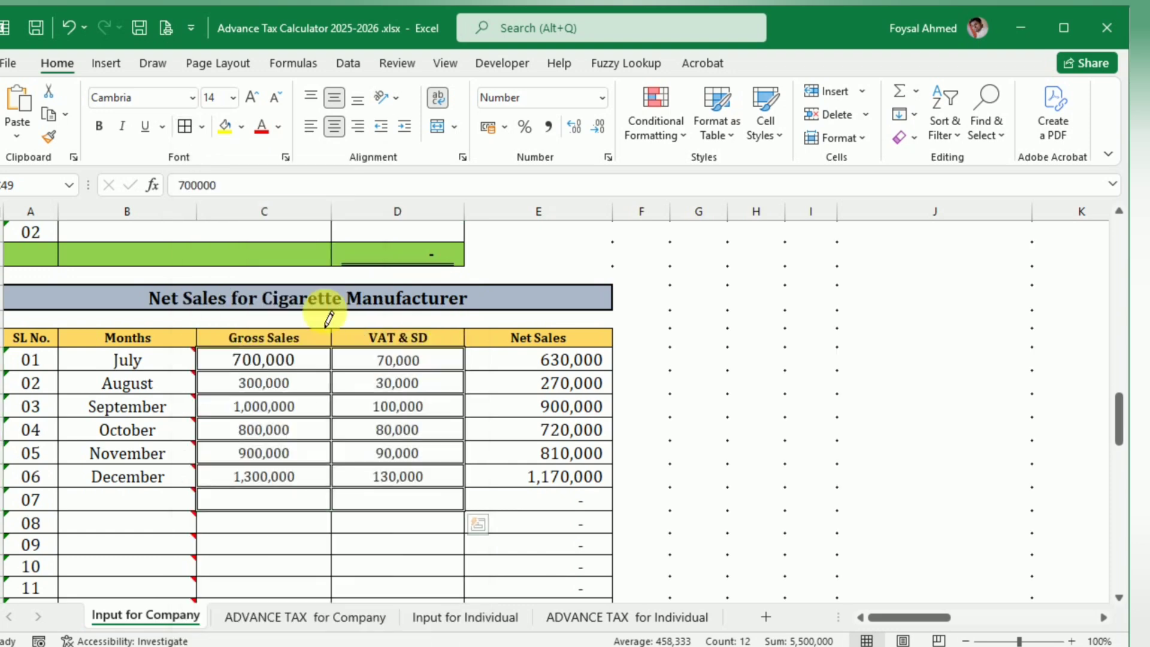
{"action": "left_click", "coordinate": [191, 125]}
{"action": "left_click", "coordinate": [357, 535]}
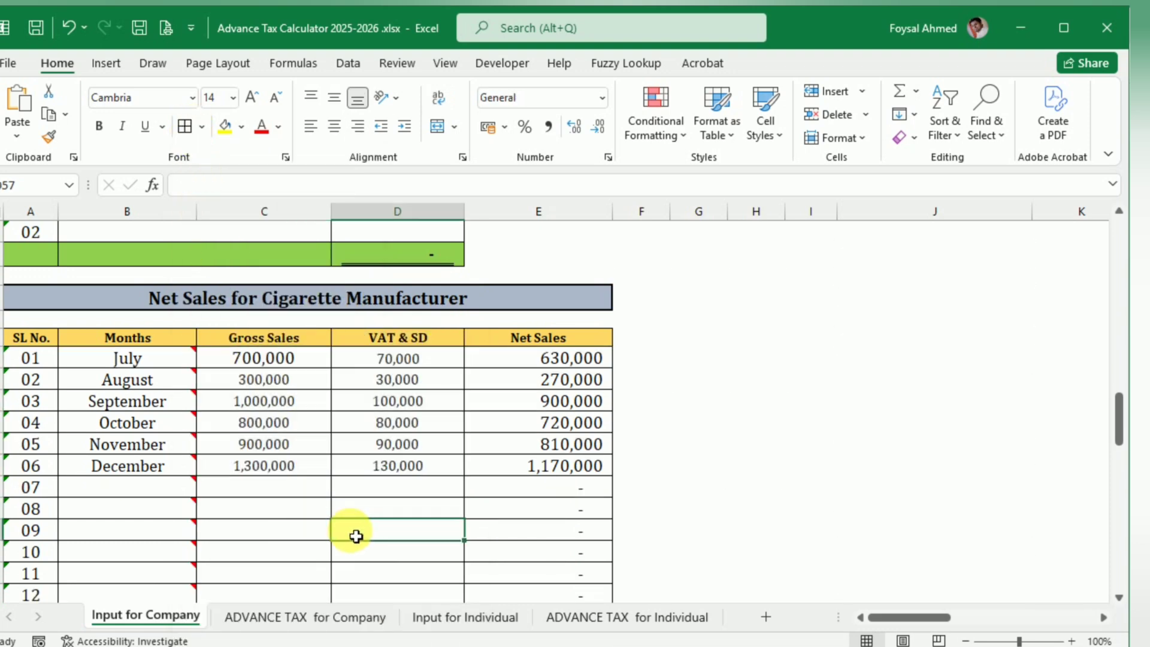
Step: Copy the formatting of August's gross sales cell onto all July to December sales and VAT figures
{"action": "left_click", "coordinate": [292, 386]}
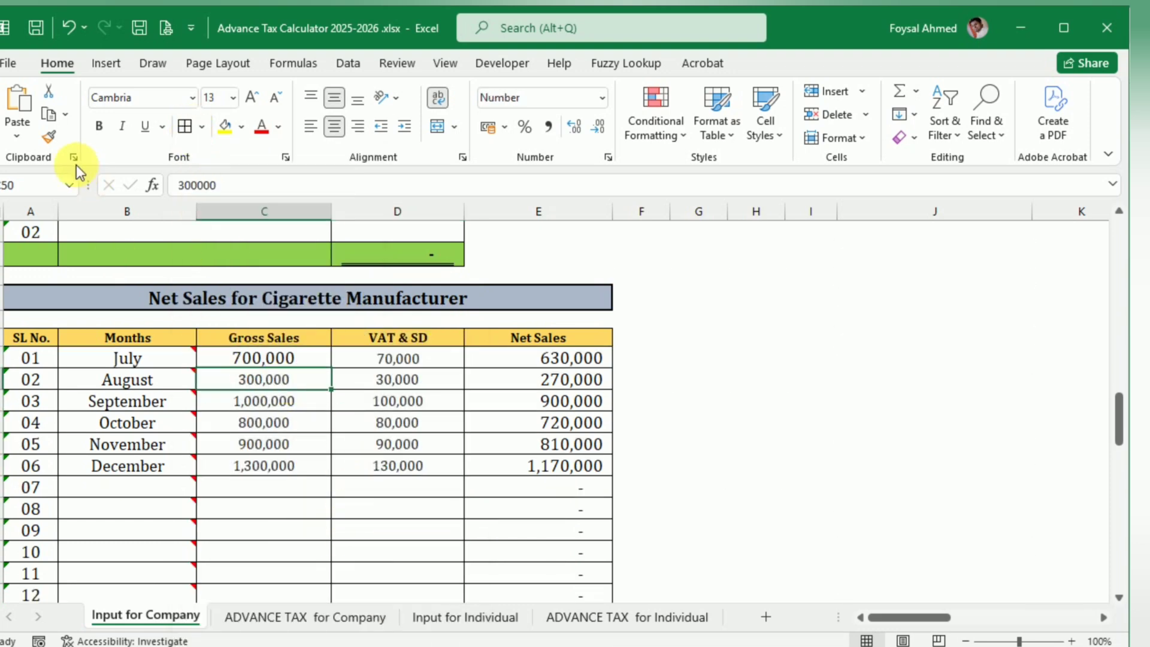
{"action": "left_click", "coordinate": [48, 136]}
{"action": "left_click_drag", "start_coordinate": [279, 366], "coordinate": [398, 461]}
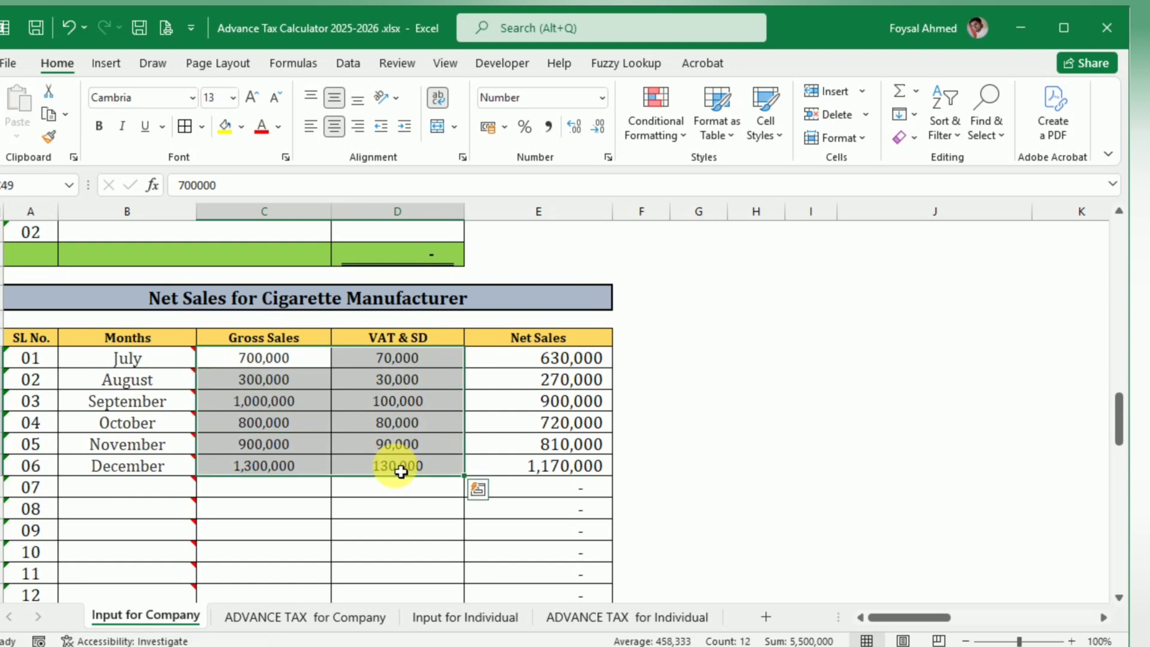
{"action": "left_click", "coordinate": [326, 555]}
Step: On the ADVANCE TAX for Company sheet, set the tax rate category to "Cigarette Biri, Jorda, Gul manufacturing company"
{"action": "left_click", "coordinate": [268, 628]}
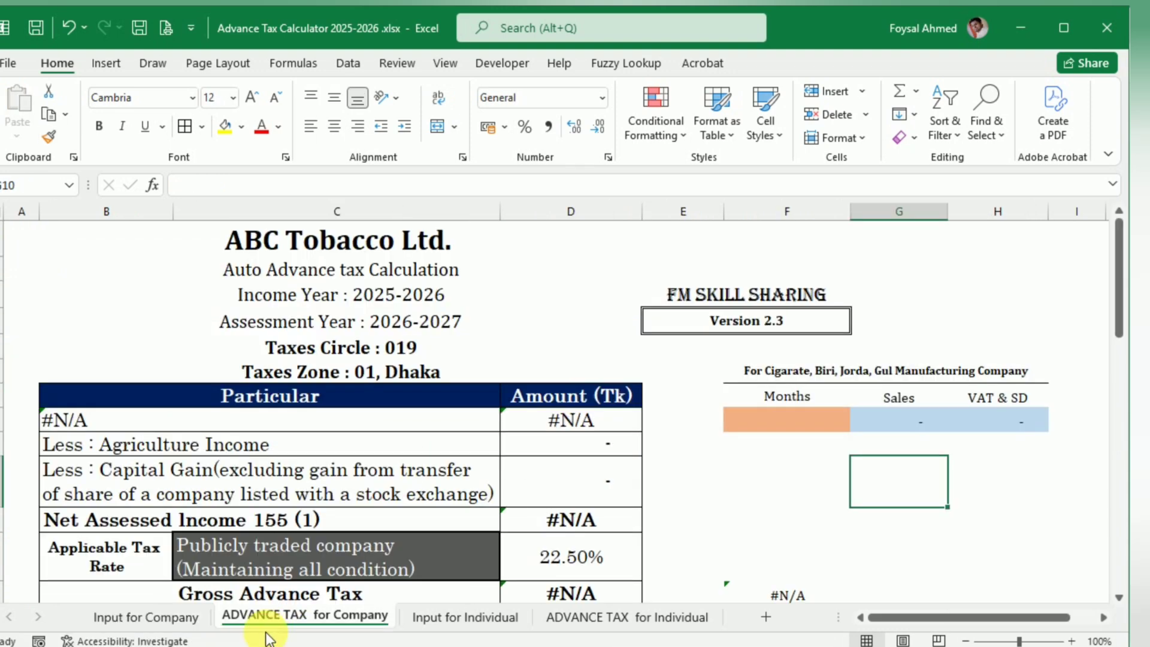
{"action": "scroll", "coordinate": [545, 446], "scroll_direction": "down", "scroll_amount": 1}
{"action": "scroll", "coordinate": [545, 434], "scroll_direction": "down", "scroll_amount": 1}
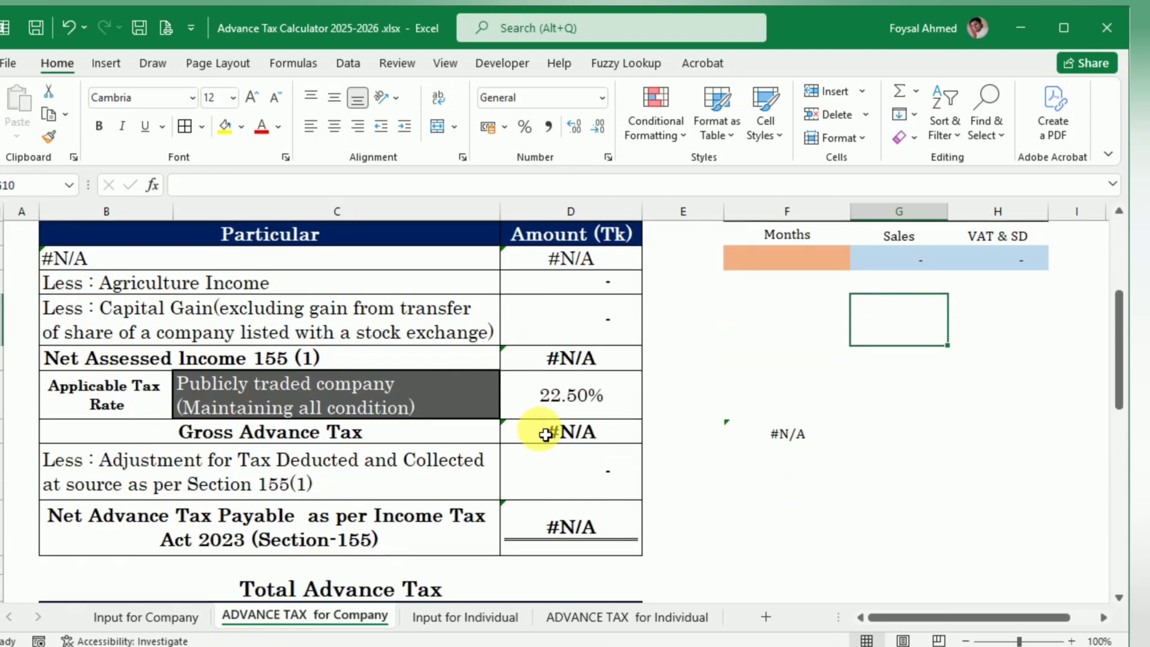
{"action": "left_click", "coordinate": [345, 405]}
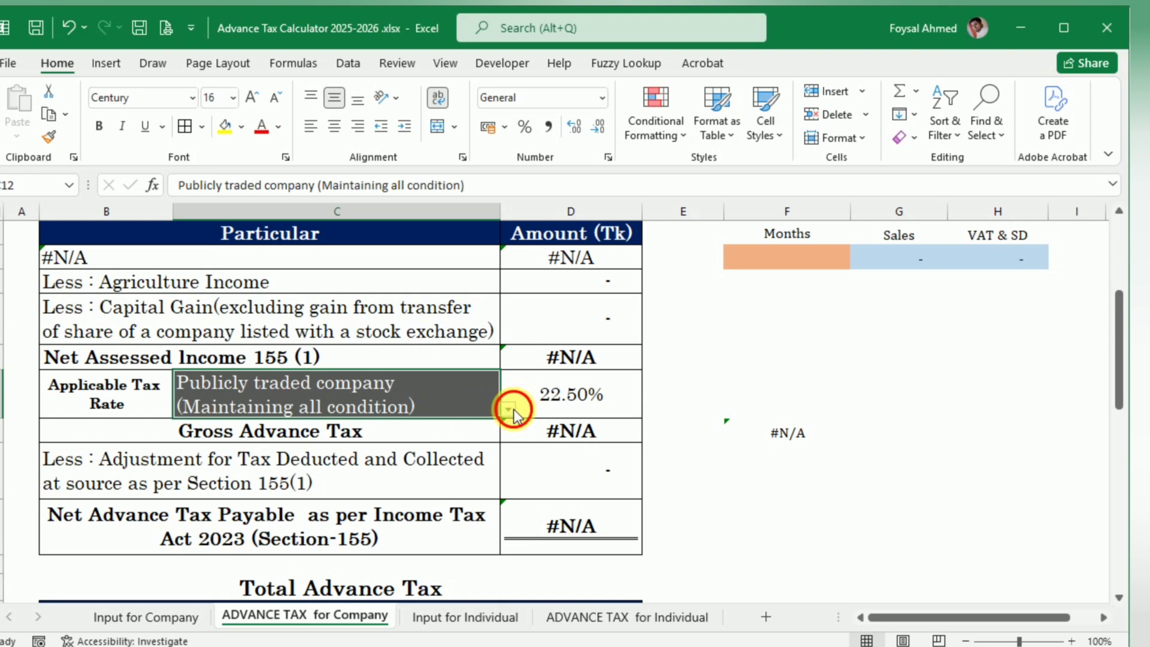
{"action": "left_click", "coordinate": [513, 408]}
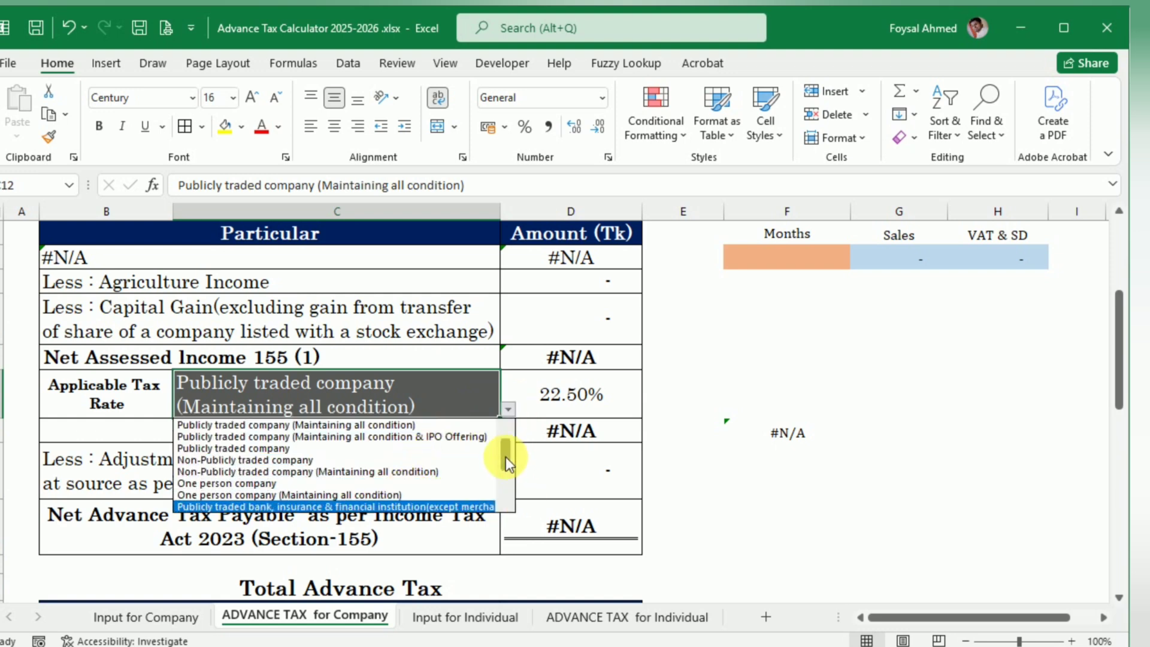
{"action": "left_click_drag", "start_coordinate": [506, 456], "coordinate": [501, 487]}
{"action": "left_click", "coordinate": [363, 486]}
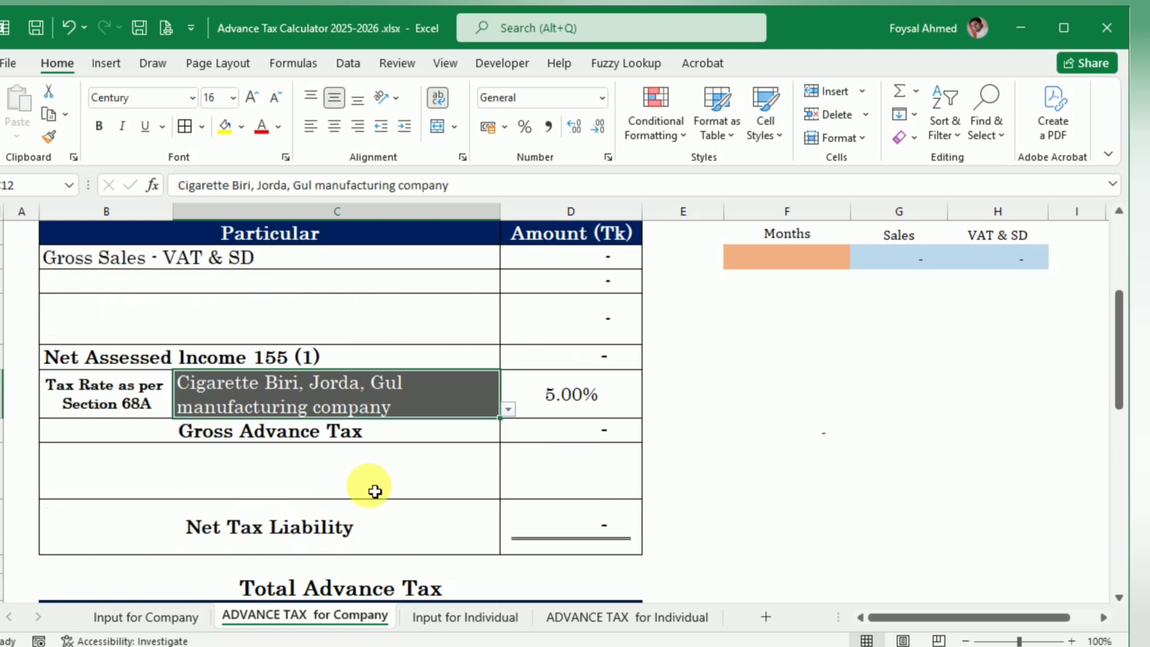
Step: Choose July as the month for the cigarette manufacturer's calculation and inspect the formula in the cell beside Gross Advance Tax
{"action": "scroll", "coordinate": [433, 511], "scroll_direction": "up", "scroll_amount": 2}
{"action": "scroll", "coordinate": [433, 511], "scroll_direction": "down", "scroll_amount": 5}
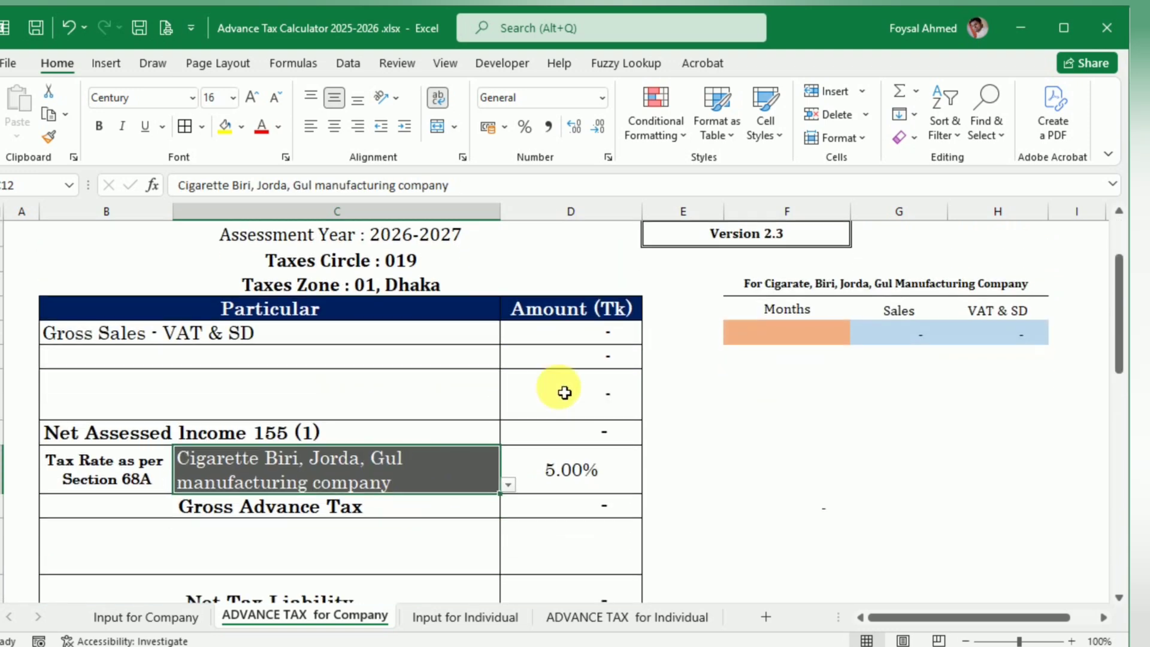
{"action": "scroll", "coordinate": [515, 447], "scroll_direction": "up", "scroll_amount": 2}
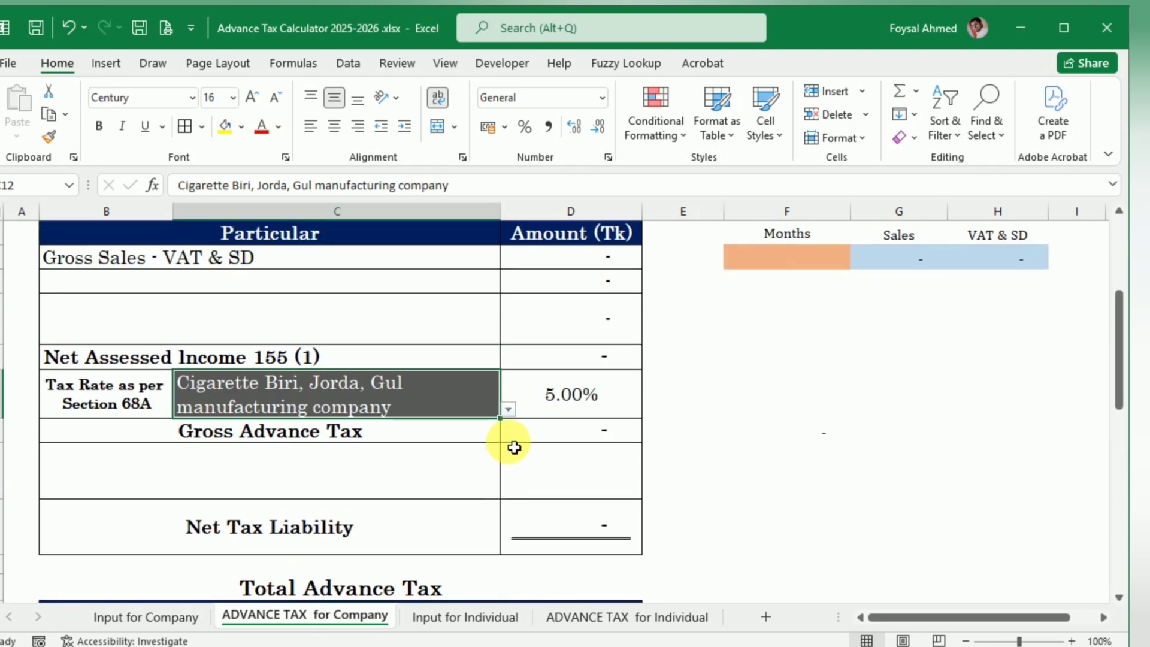
{"action": "scroll", "coordinate": [511, 442], "scroll_direction": "up", "scroll_amount": 2}
{"action": "scroll", "coordinate": [885, 290], "scroll_direction": "down", "scroll_amount": 2}
{"action": "left_click", "coordinate": [827, 254]}
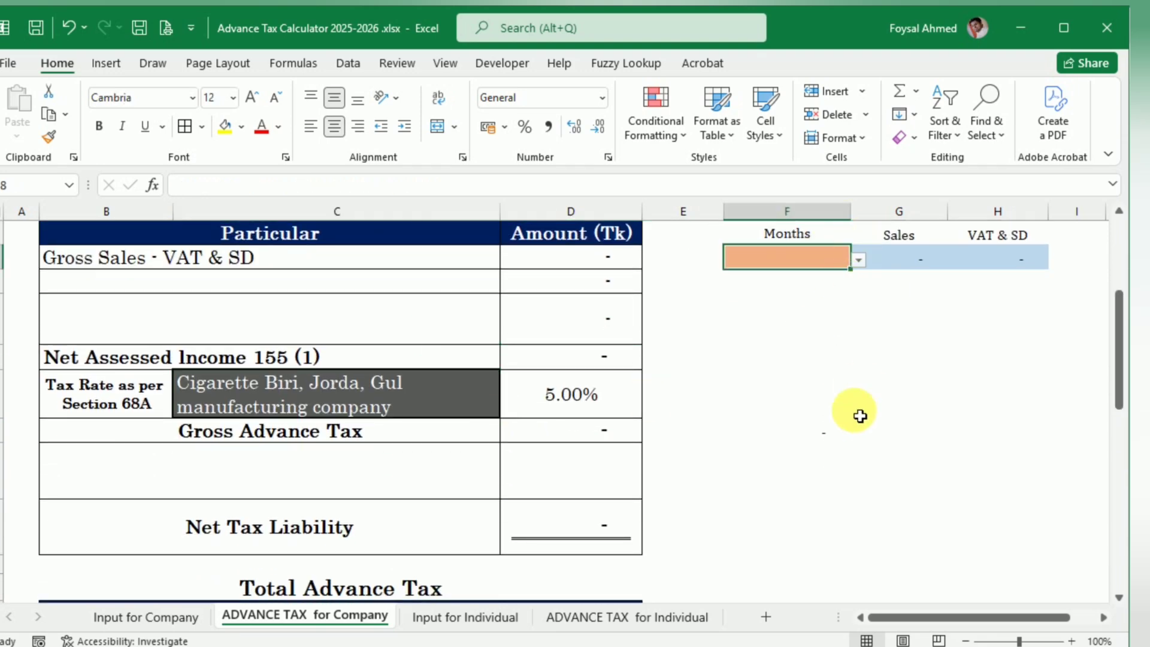
{"action": "left_click", "coordinate": [860, 262]}
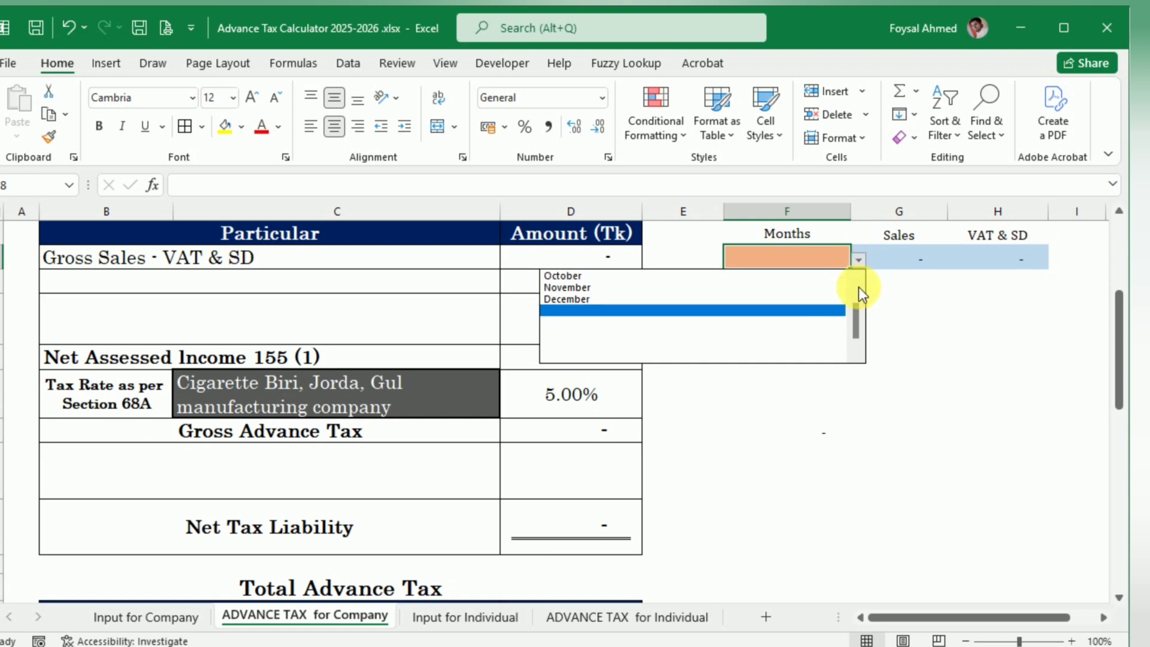
{"action": "left_click", "coordinate": [706, 275]}
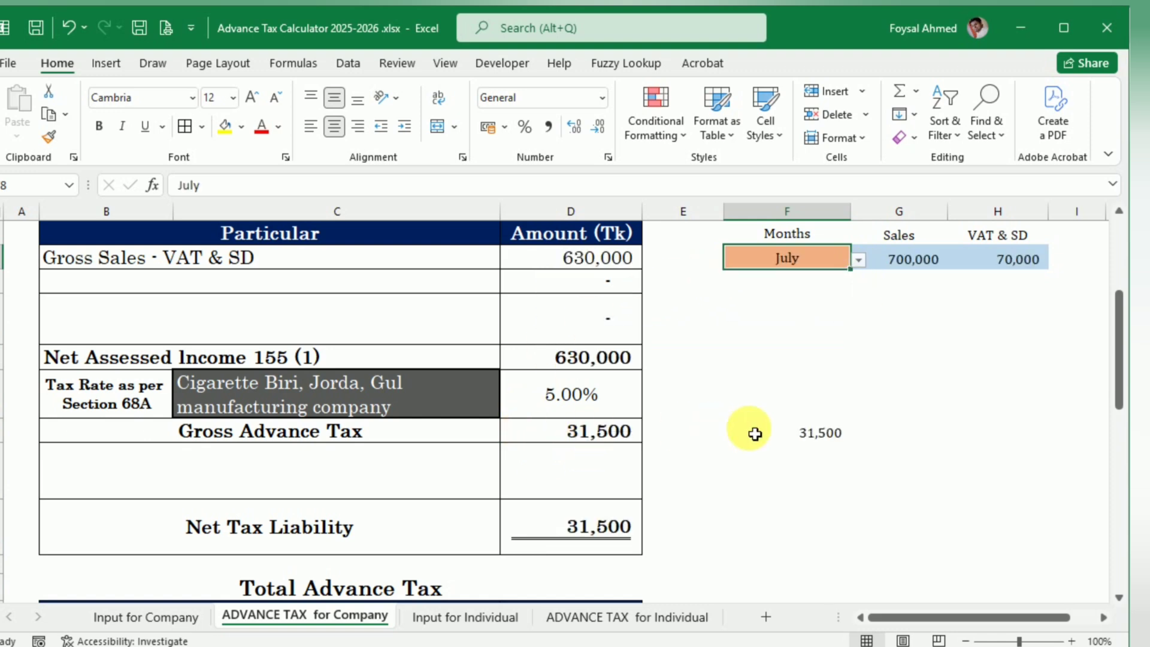
{"action": "key", "text": "Return"}
{"action": "double_click", "coordinate": [825, 435]}
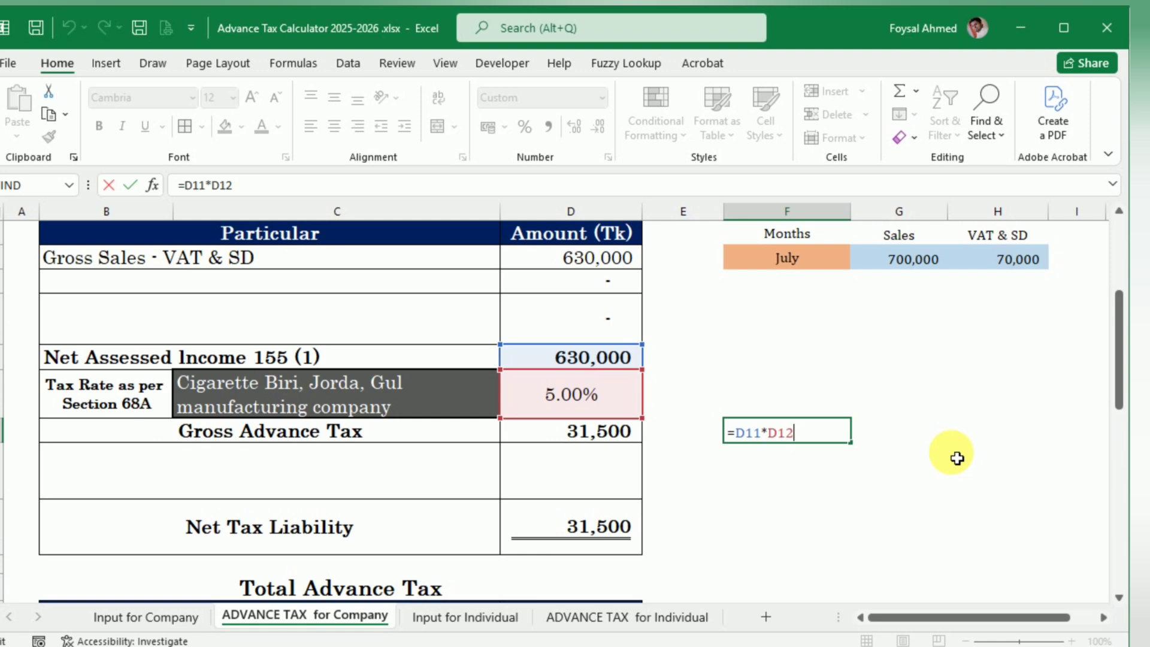
{"action": "key", "text": "Return"}
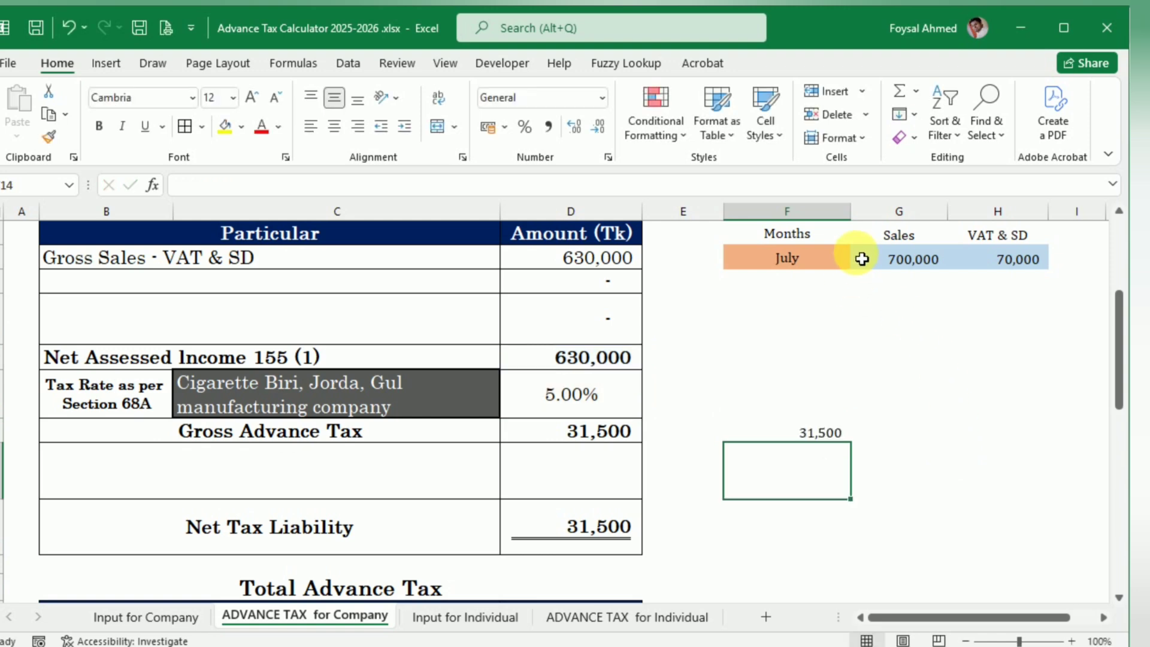
Step: Change the calculation month to August
{"action": "left_click", "coordinate": [843, 259]}
{"action": "left_click", "coordinate": [860, 262]}
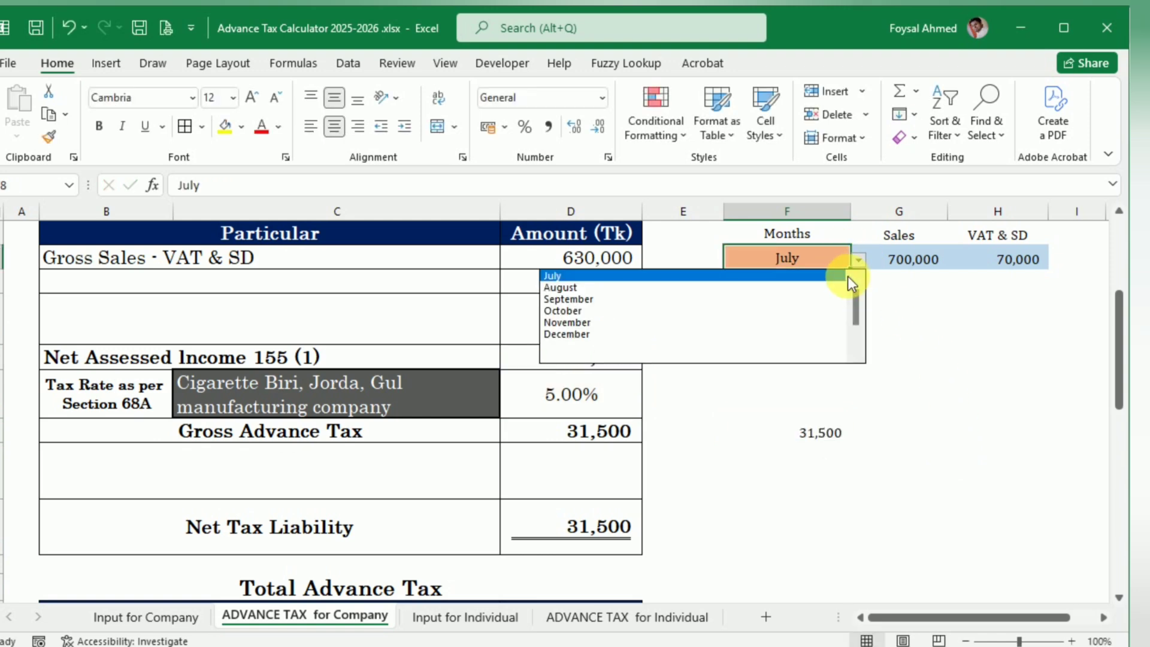
{"action": "left_click", "coordinate": [827, 288]}
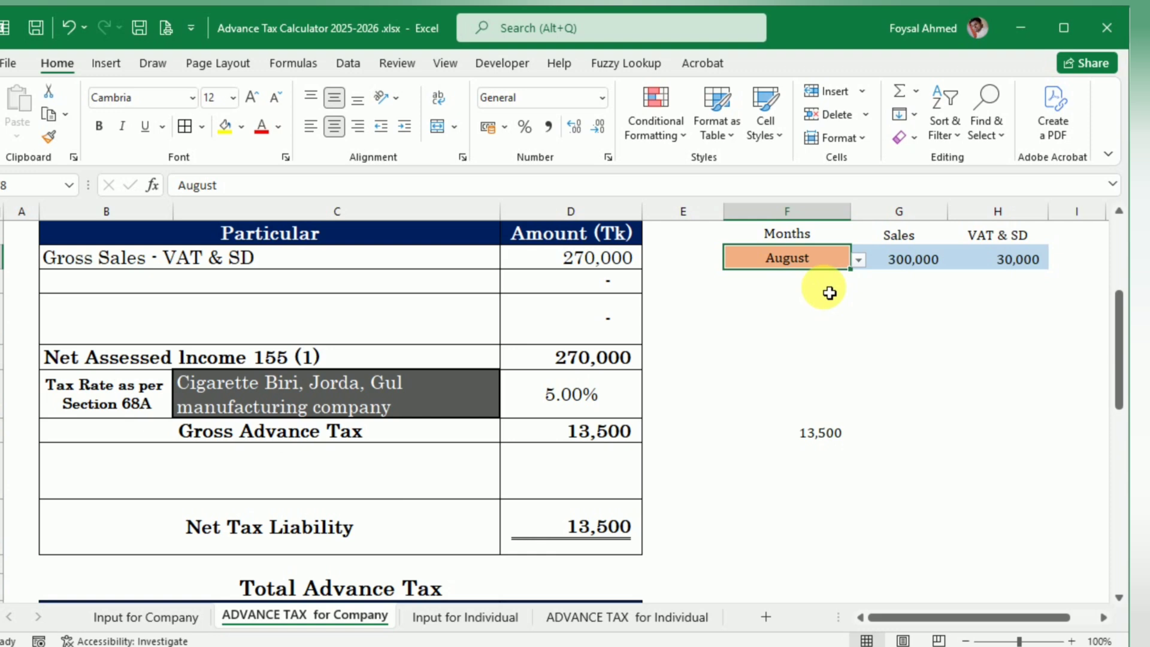
Step: Set the calculation month to December and review the company's advance tax sheet from the heading to Net Tax Liability
{"action": "left_click", "coordinate": [858, 260]}
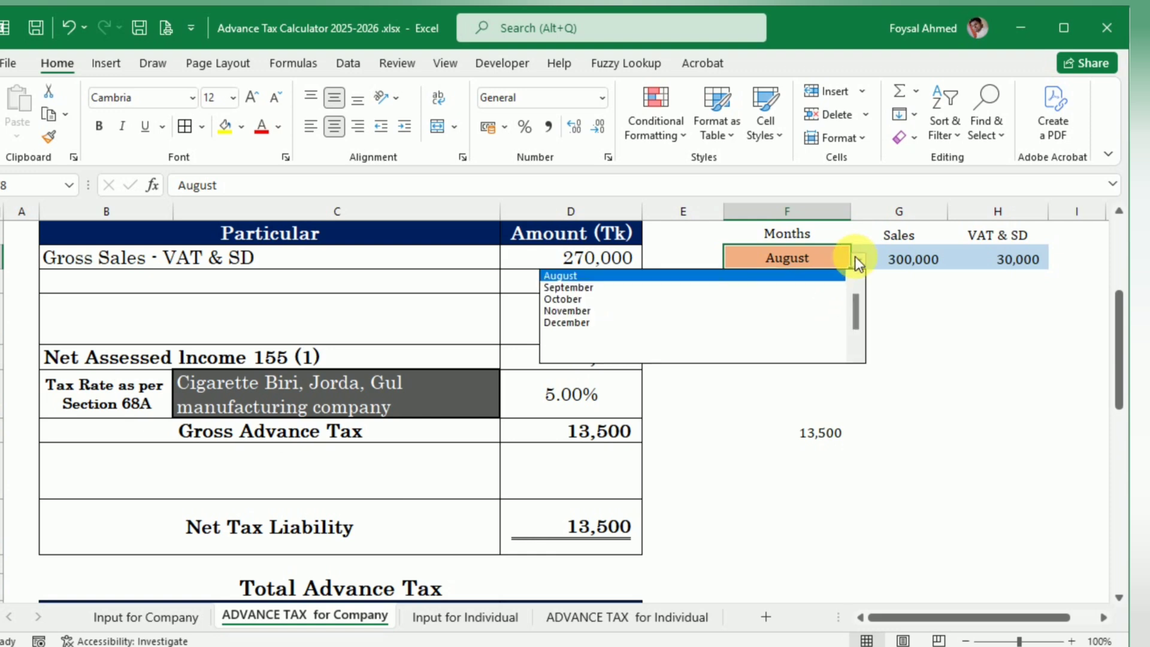
{"action": "left_click", "coordinate": [822, 323]}
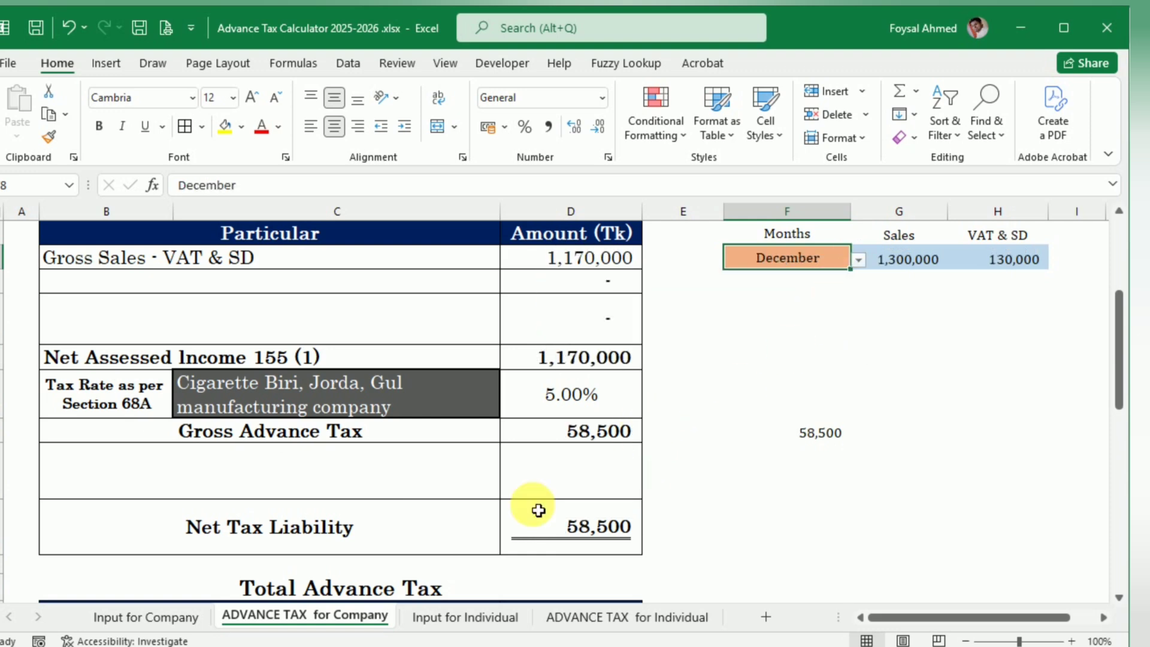
{"action": "left_click", "coordinate": [815, 434]}
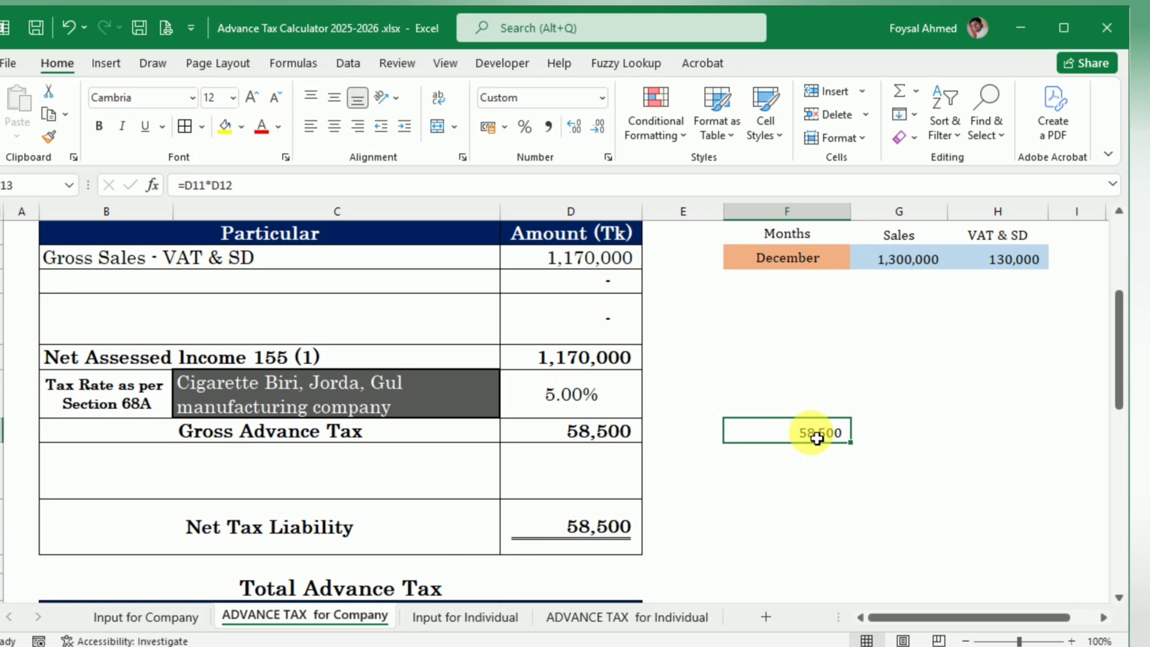
{"action": "scroll", "coordinate": [377, 414], "scroll_direction": "up", "scroll_amount": 2}
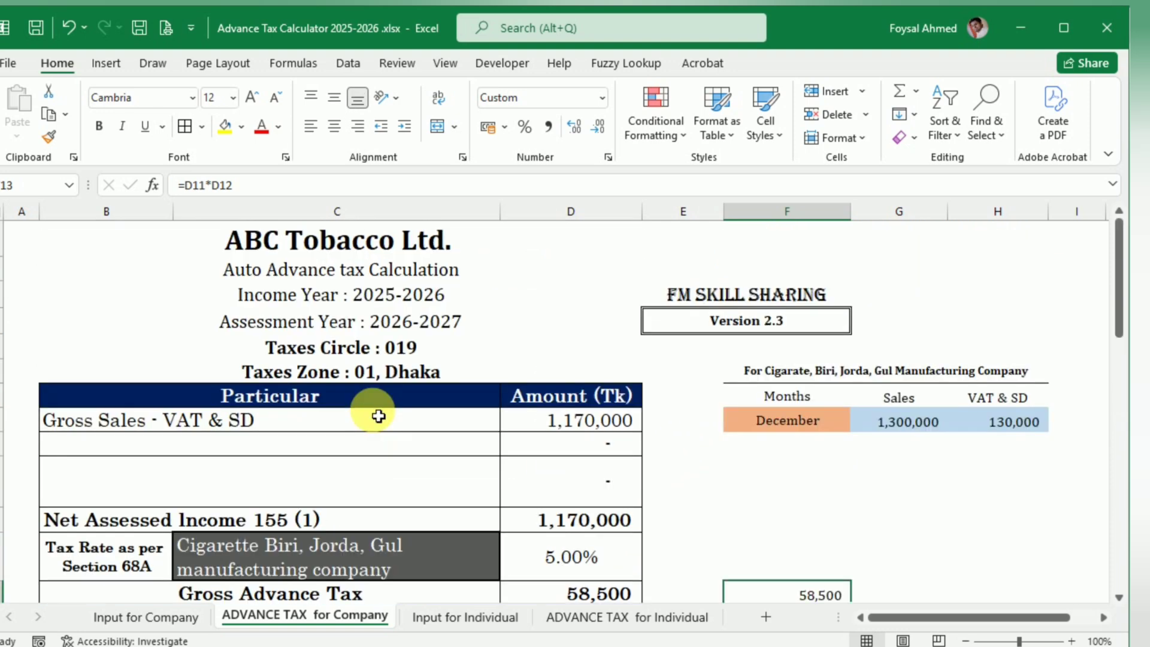
{"action": "scroll", "coordinate": [379, 416], "scroll_direction": "down", "scroll_amount": 2}
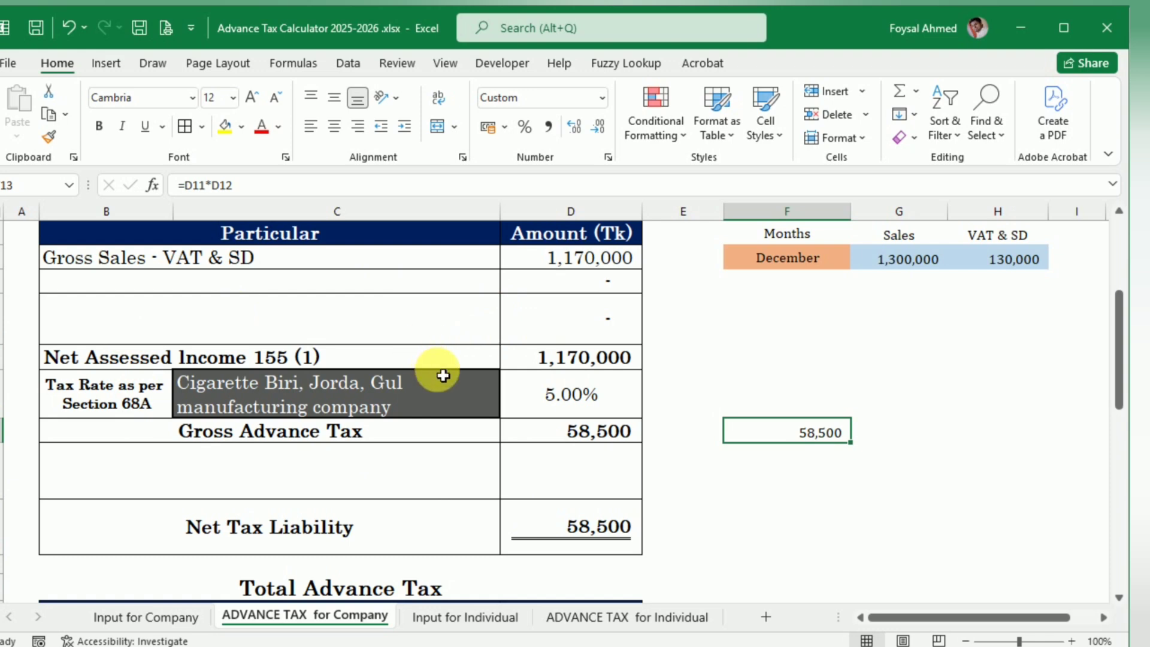
{"action": "scroll", "coordinate": [443, 376], "scroll_direction": "up", "scroll_amount": 1}
{"action": "scroll", "coordinate": [444, 375], "scroll_direction": "up", "scroll_amount": 2}
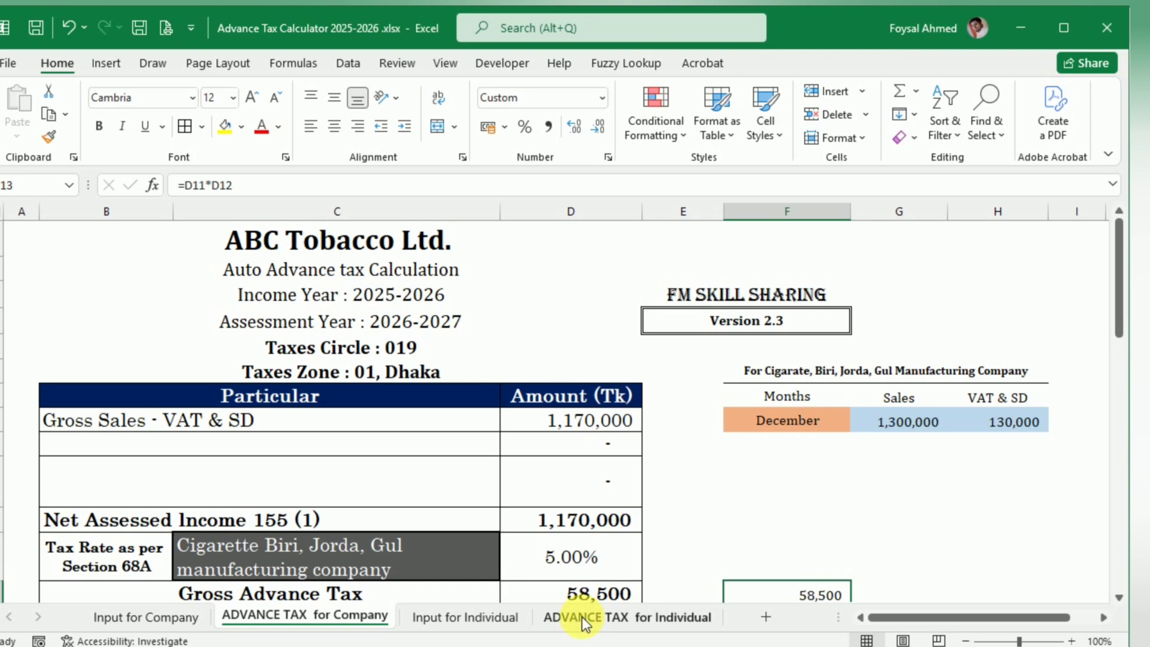
Step: Open the Input for Individual sheet, and in the browser read the blog's Individual Tax Payer example and its yearly salary items
{"action": "left_click", "coordinate": [491, 618]}
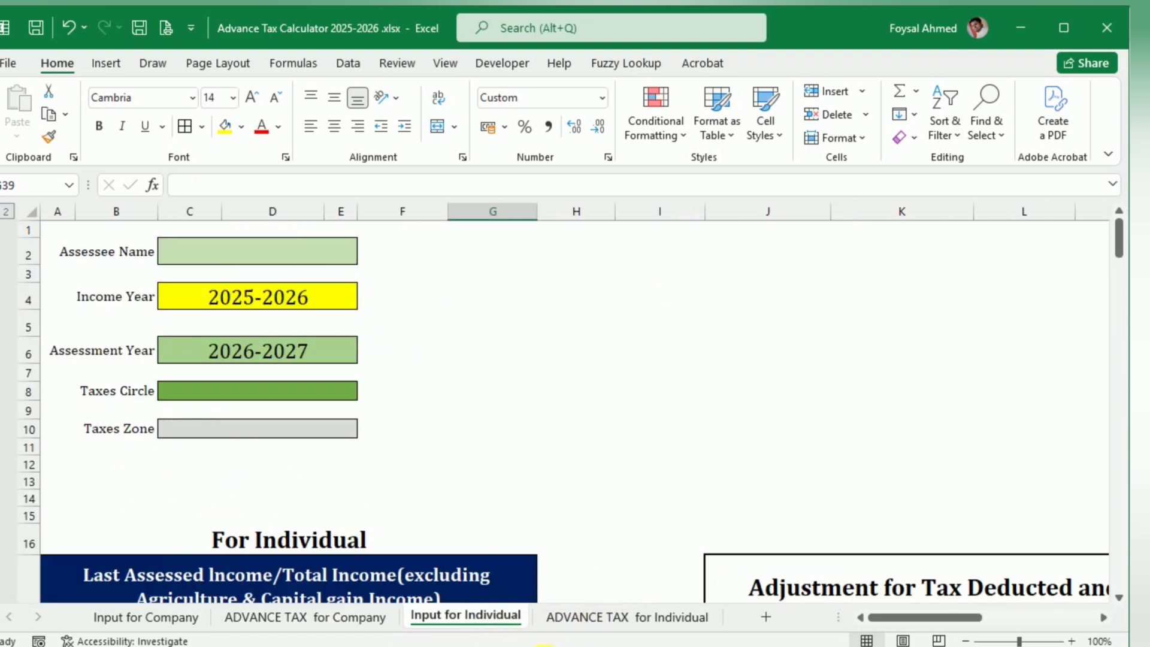
{"action": "left_click", "coordinate": [633, 646]}
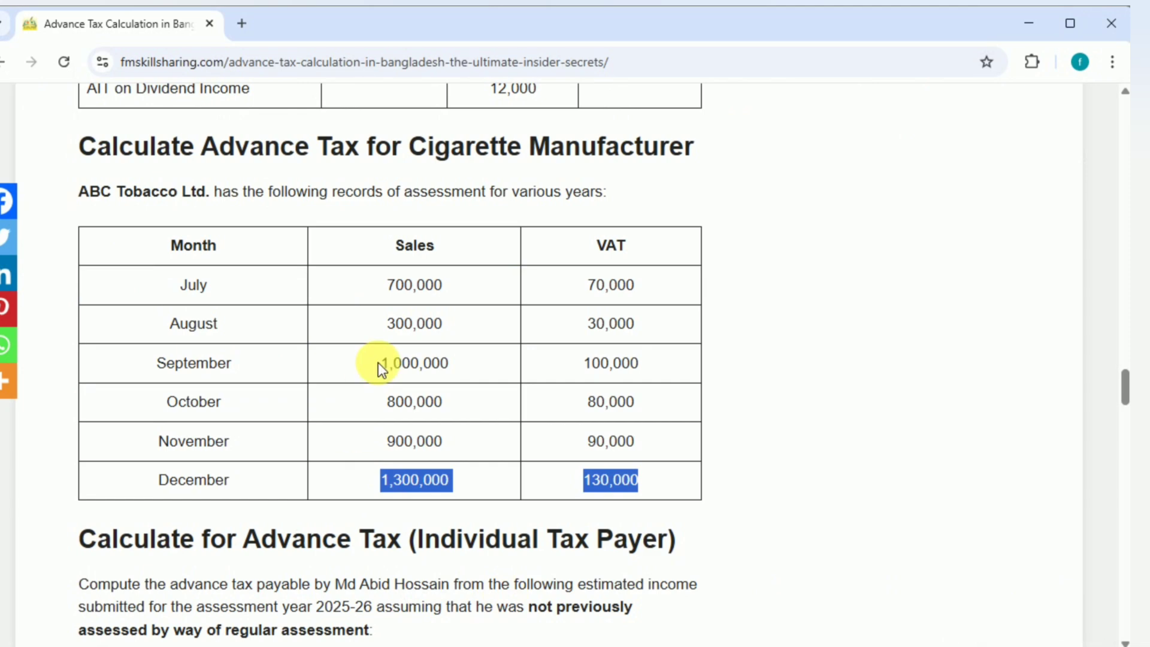
{"action": "scroll", "coordinate": [378, 363], "scroll_direction": "down", "scroll_amount": 5}
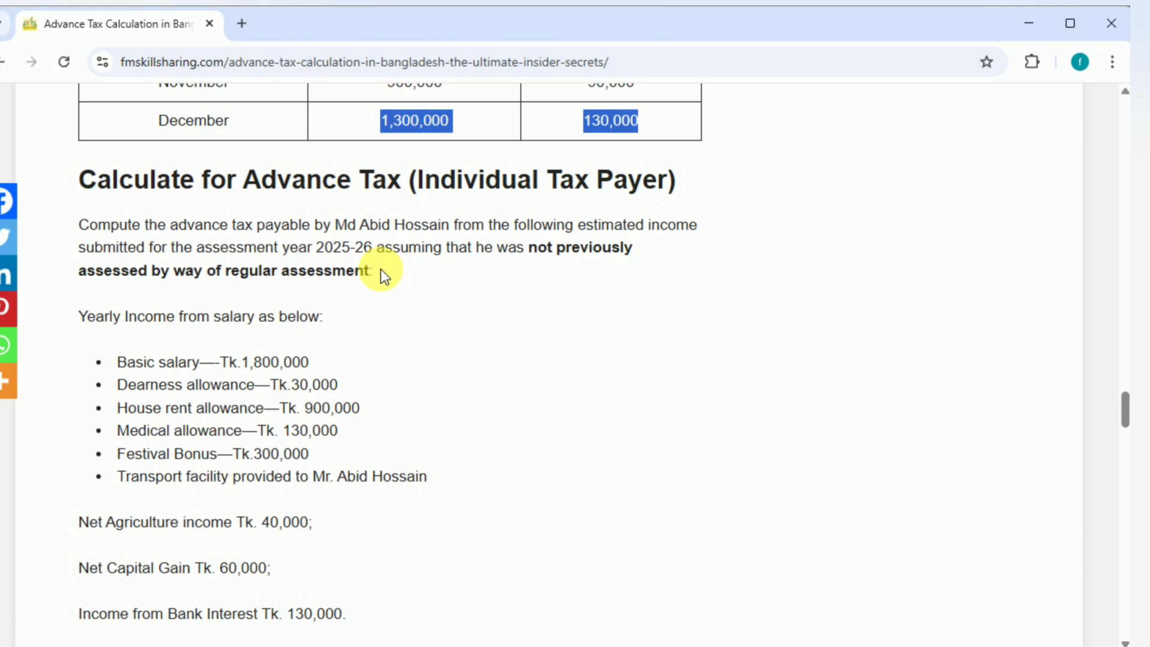
{"action": "scroll", "coordinate": [646, 277], "scroll_direction": "down", "scroll_amount": 2}
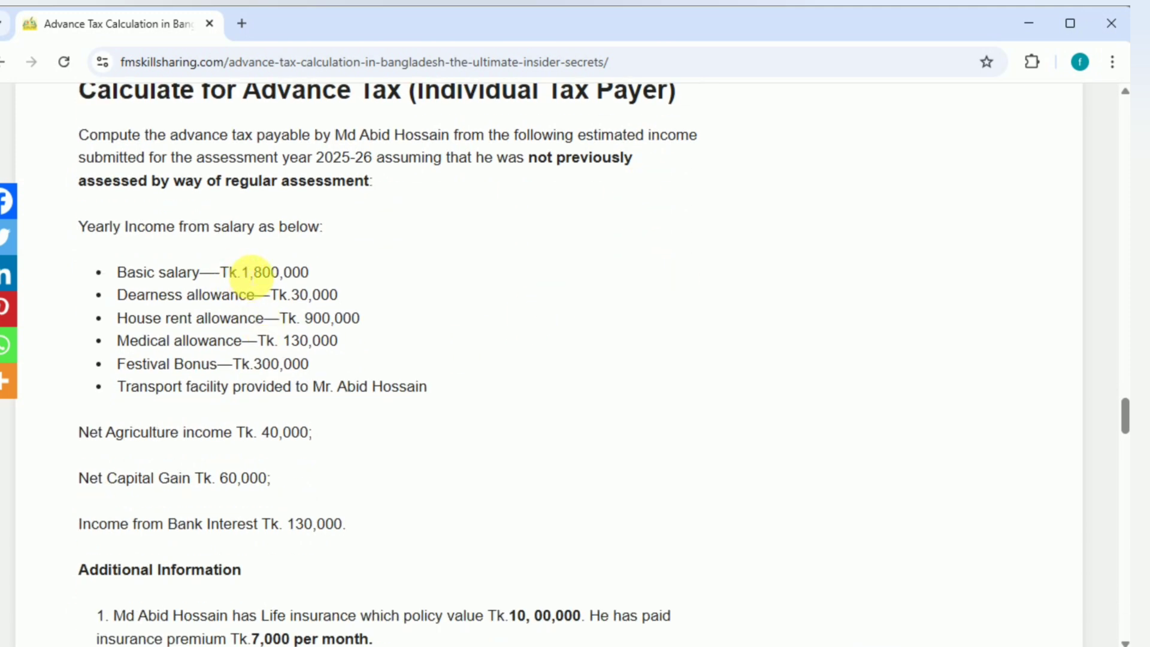
Step: Copy the basic salary of 1,800,000 from the blog into the second Taka column of the Salary Breakup table in Excel
{"action": "left_click_drag", "start_coordinate": [241, 273], "coordinate": [331, 275]}
{"action": "key", "text": "ctrl+c"}
{"action": "scroll", "coordinate": [329, 268], "scroll_direction": "down", "scroll_amount": 15}
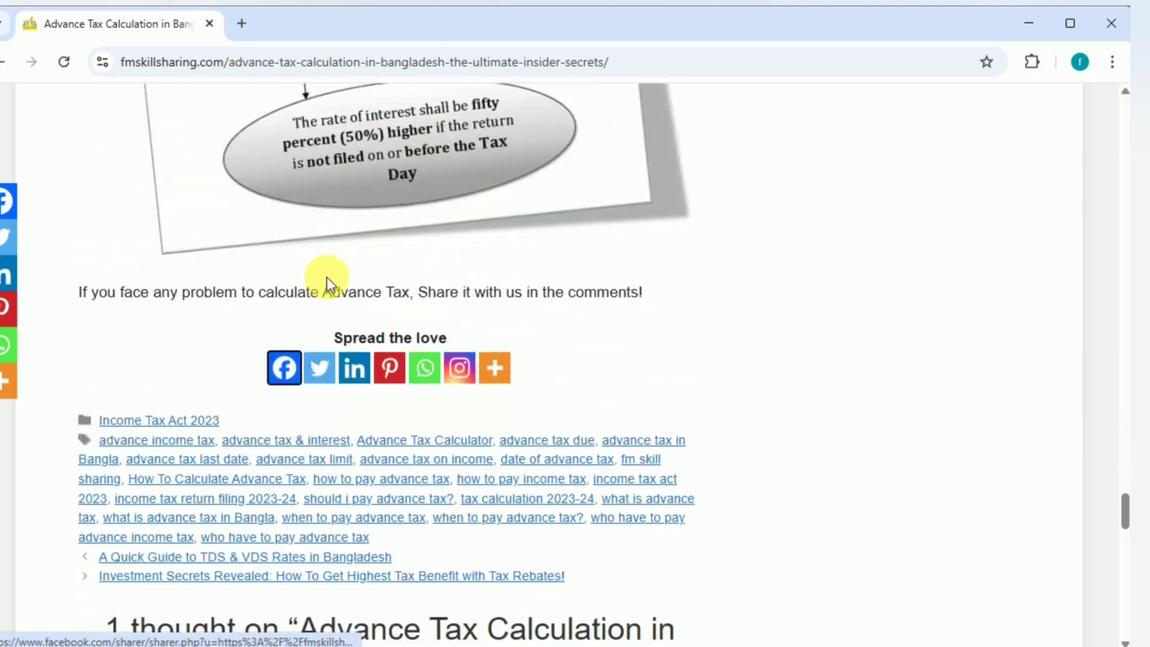
{"action": "scroll", "coordinate": [326, 300], "scroll_direction": "up", "scroll_amount": 15}
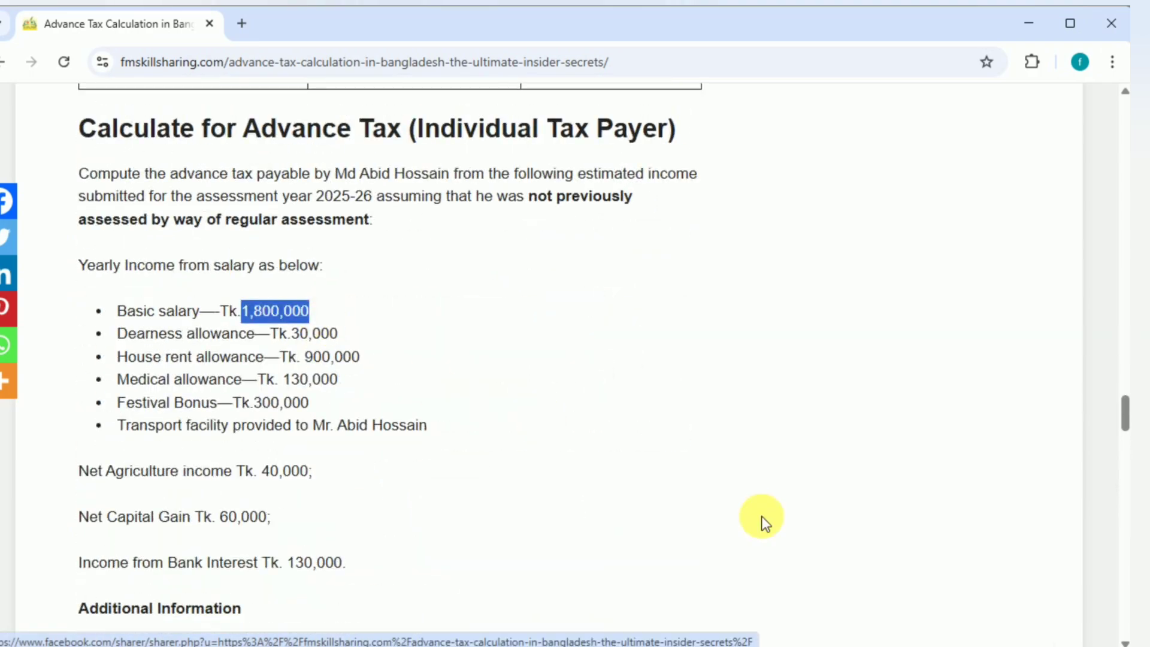
{"action": "key", "text": "alt+Tab"}
{"action": "scroll", "coordinate": [429, 484], "scroll_direction": "down", "scroll_amount": 14}
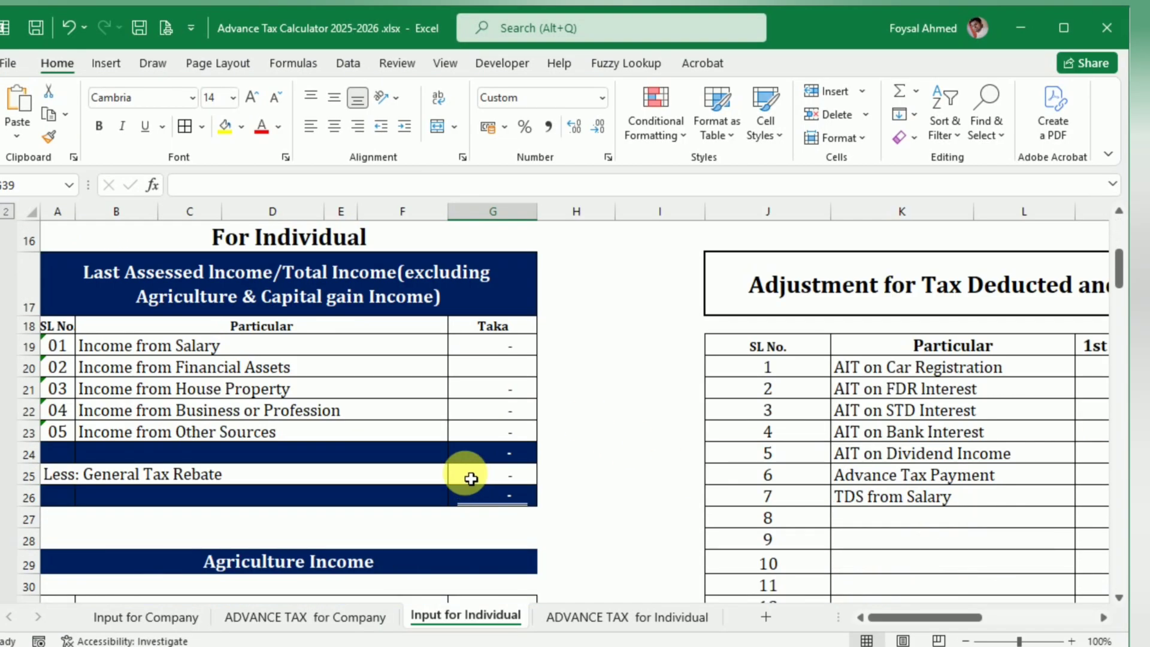
{"action": "left_click", "coordinate": [477, 368]}
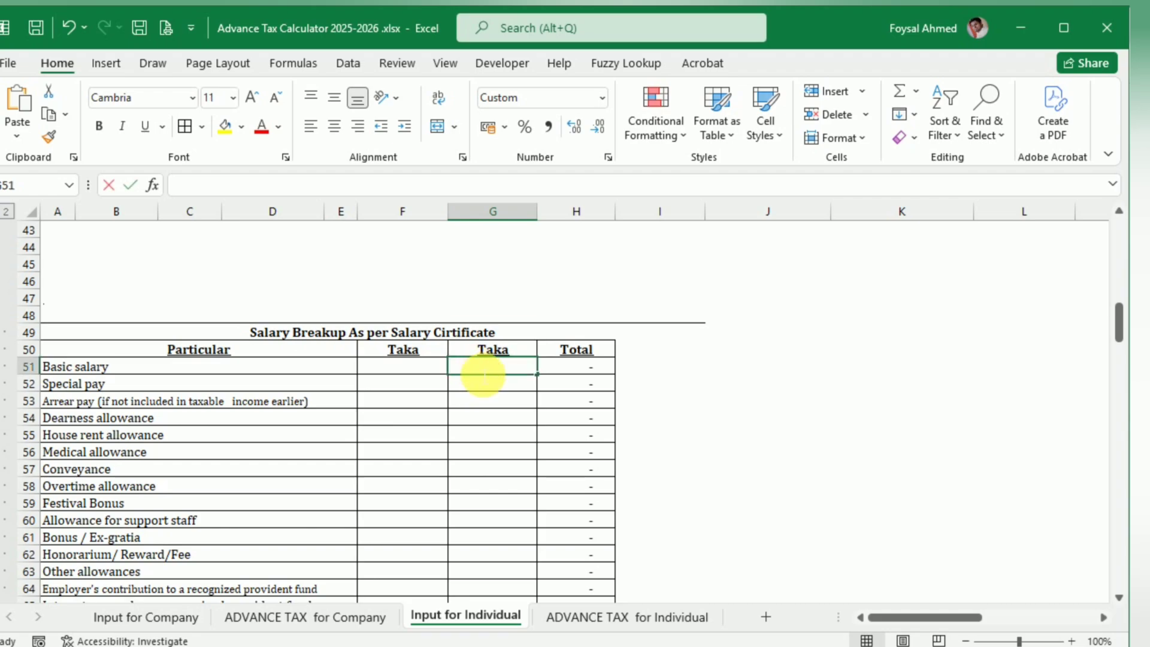
{"action": "key", "text": "ctrl+v"}
{"action": "key", "text": "Tab"}
Step: Copy the dearness allowance from the blog and enter 30,000 in its second Taka column cell in the Salary Breakup table
{"action": "key", "text": "alt+Tab"}
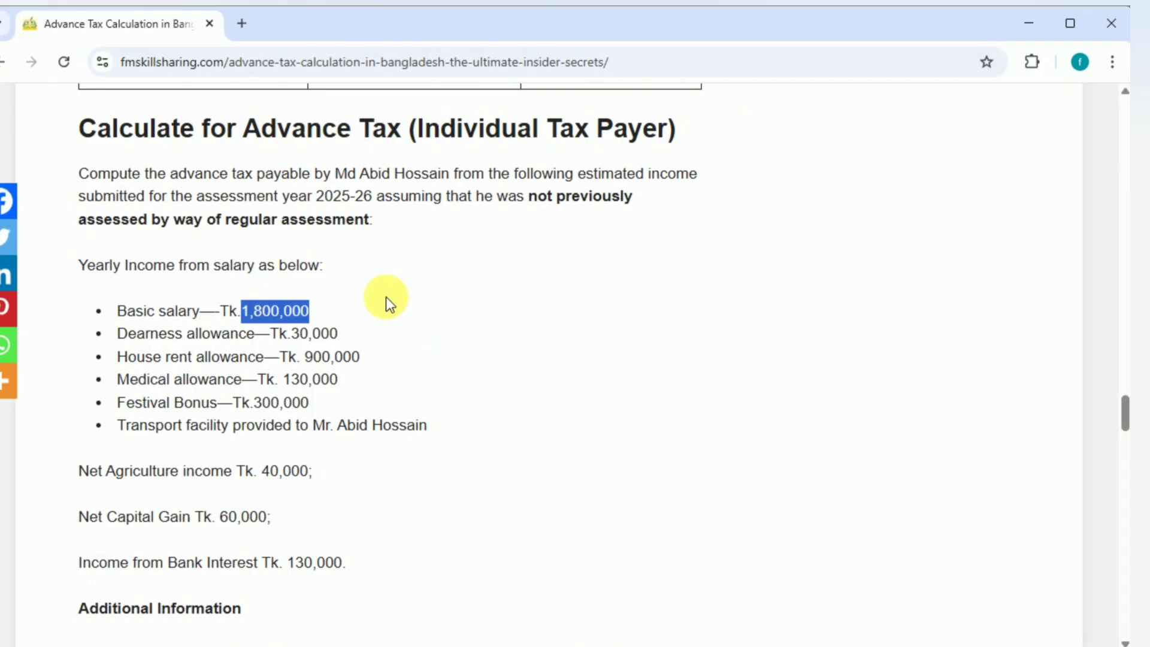
{"action": "left_click_drag", "start_coordinate": [291, 334], "coordinate": [326, 333]}
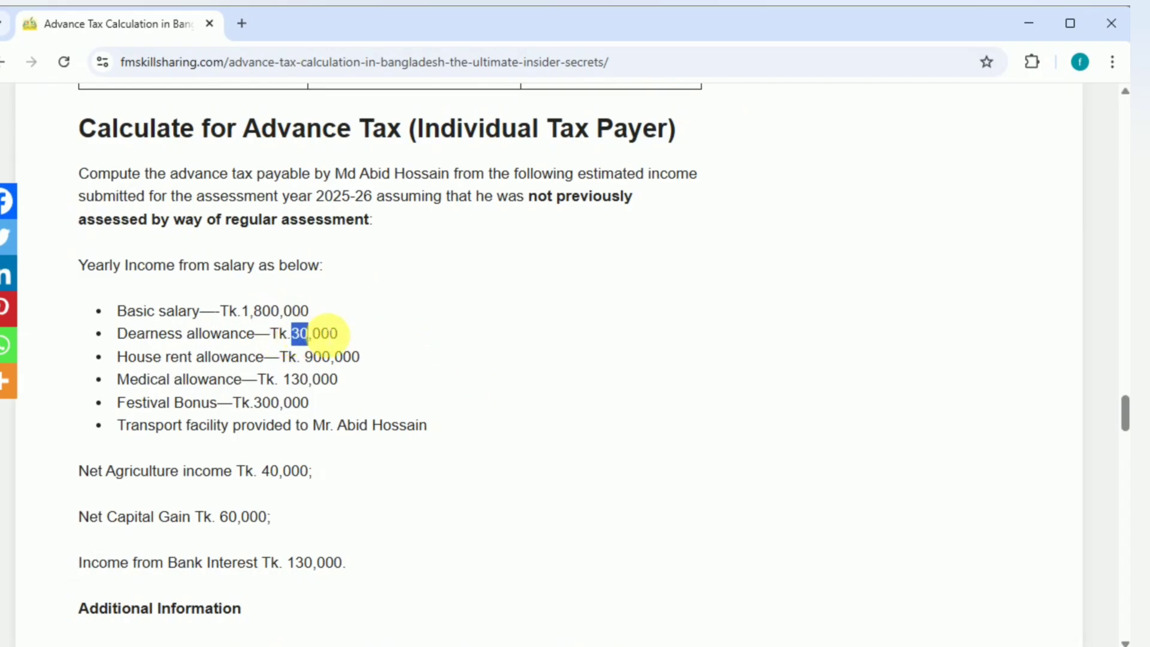
{"action": "key", "text": "alt+Tab"}
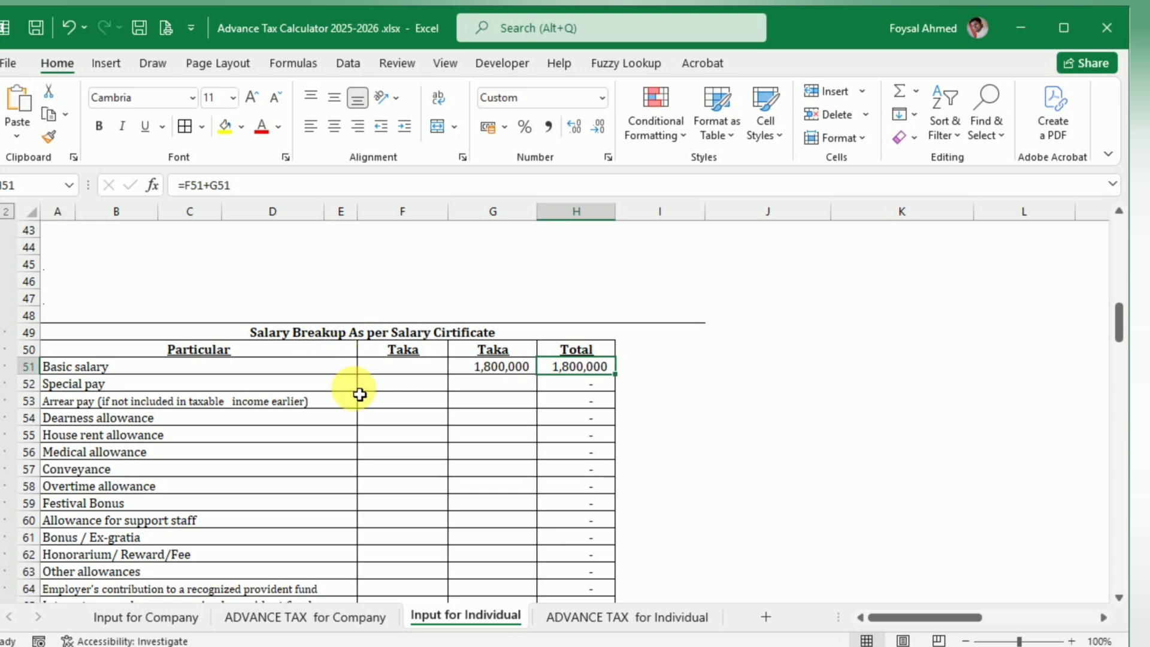
{"action": "scroll", "coordinate": [353, 386], "scroll_direction": "up", "scroll_amount": 8}
{"action": "scroll", "coordinate": [359, 394], "scroll_direction": "up", "scroll_amount": 6}
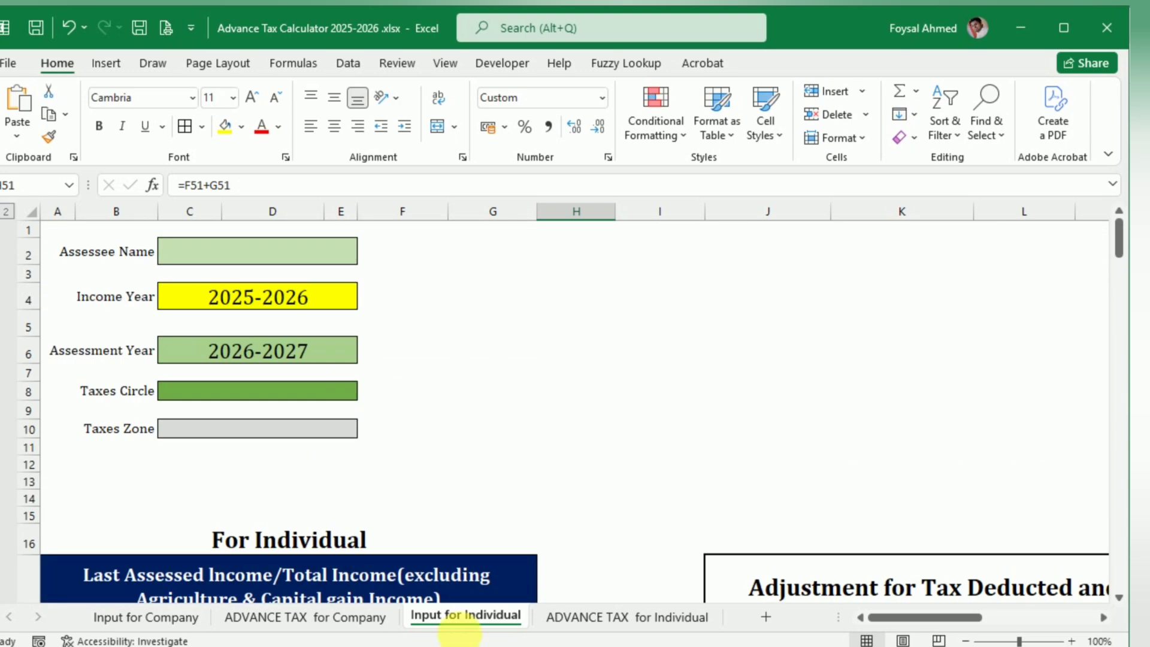
{"action": "scroll", "coordinate": [453, 460], "scroll_direction": "down", "scroll_amount": 9}
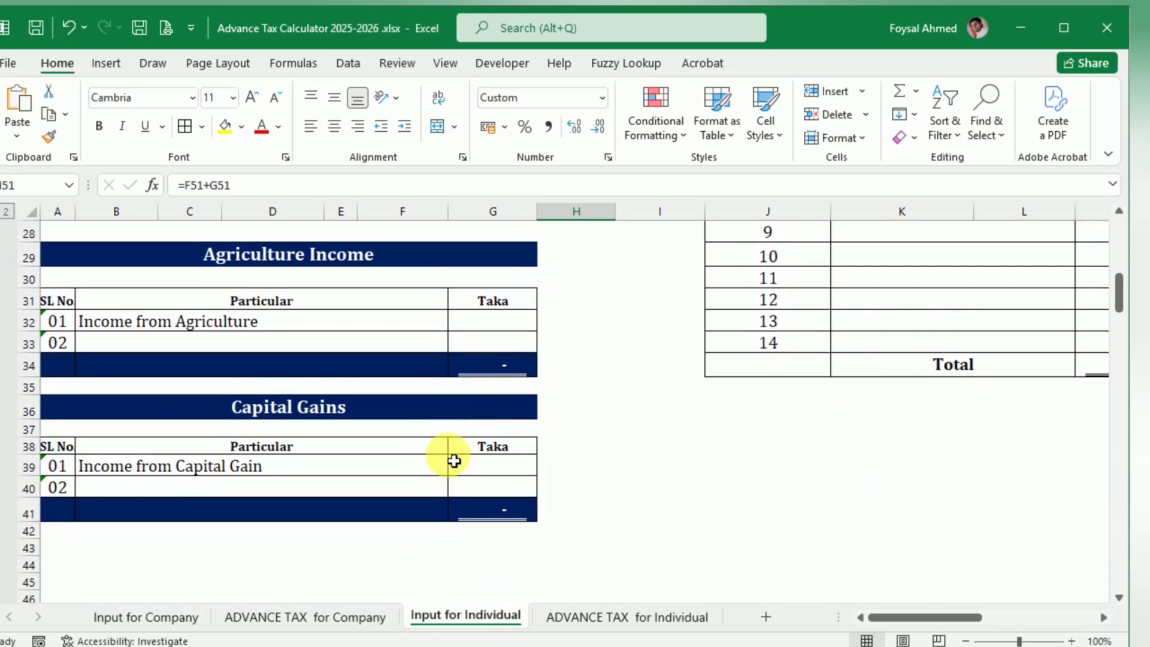
{"action": "scroll", "coordinate": [454, 460], "scroll_direction": "up", "scroll_amount": 4}
{"action": "scroll", "coordinate": [454, 461], "scroll_direction": "down", "scroll_amount": 10}
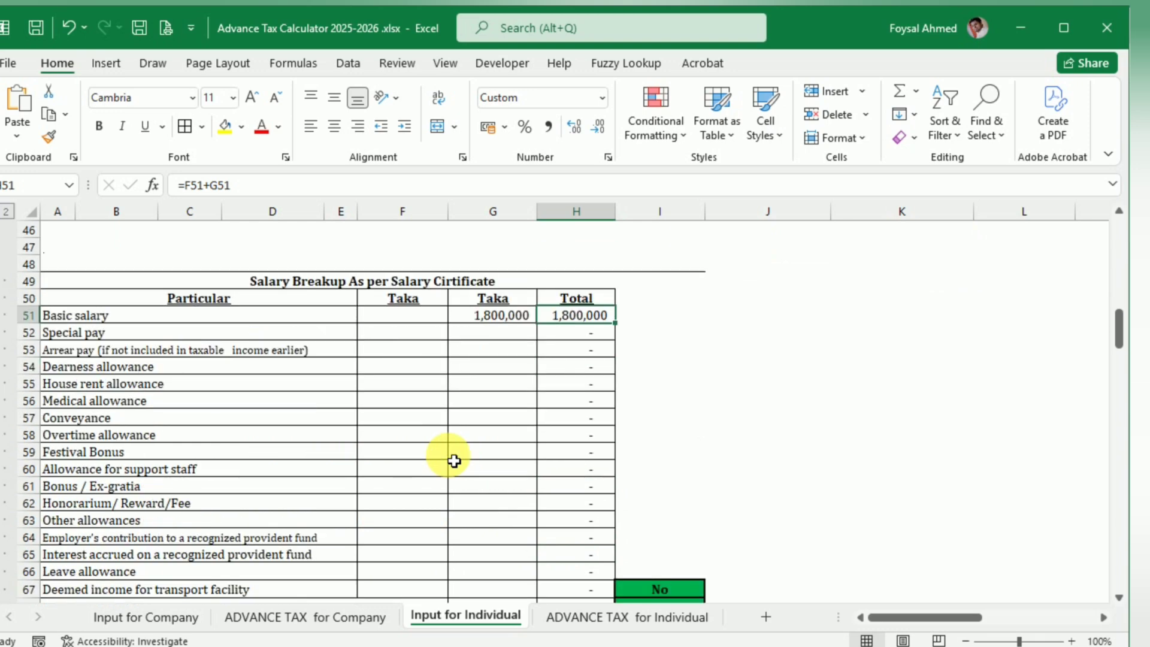
{"action": "left_click", "coordinate": [487, 371]}
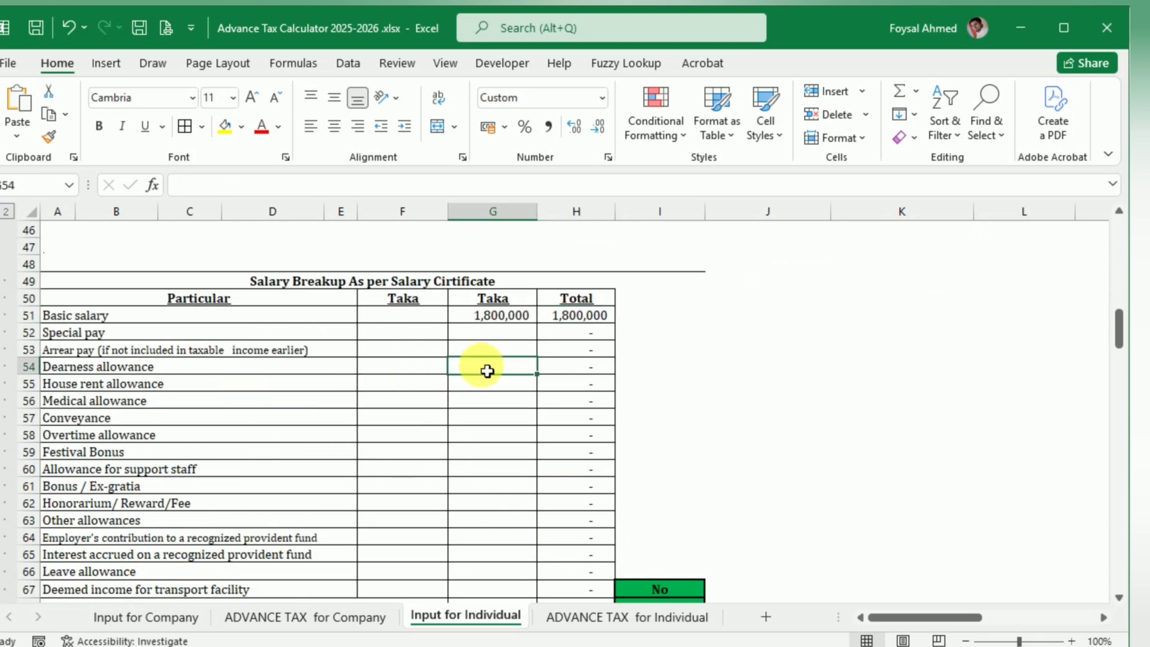
{"action": "type", "text": "30,000"}
{"action": "key", "text": "Tab"}
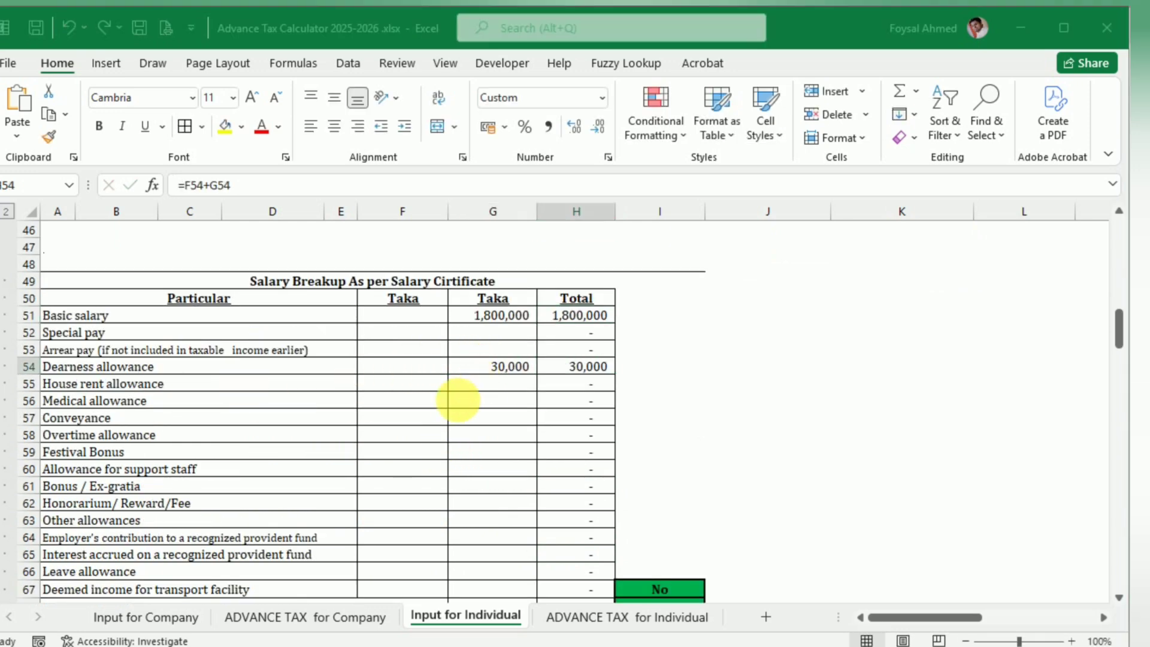
Step: Transfer the house rent allowance of 900,000 from the blog example to its row in the Salary Breakup table
{"action": "key", "text": "alt+Tab"}
{"action": "left_click_drag", "start_coordinate": [305, 358], "coordinate": [327, 360]}
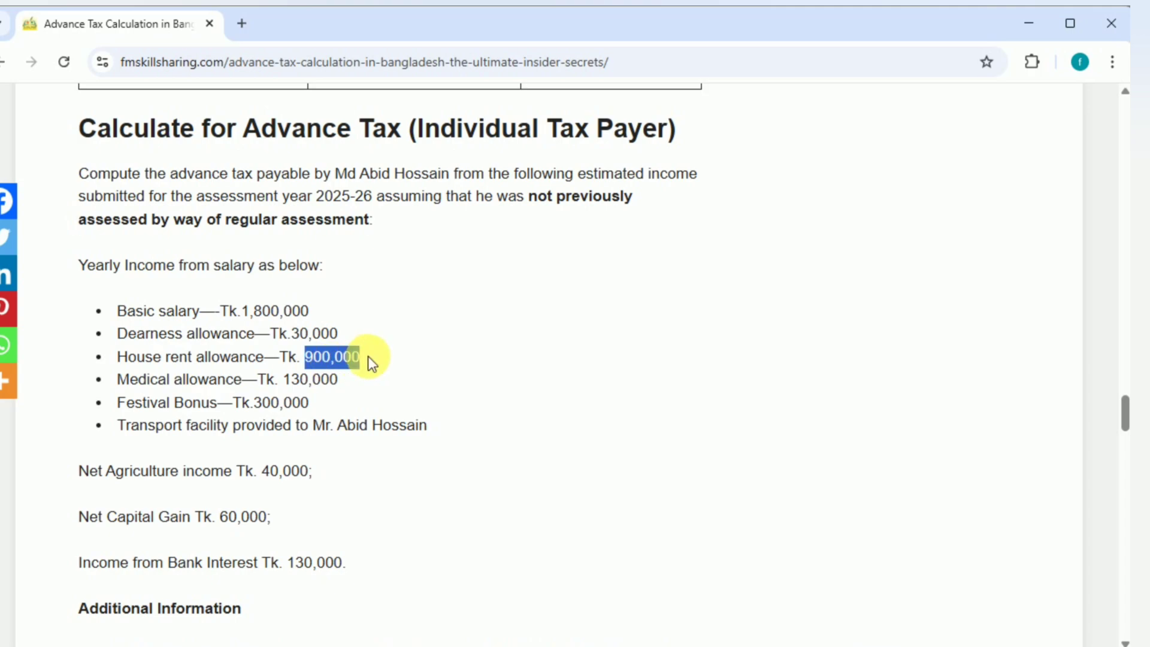
{"action": "key", "text": "alt+Tab"}
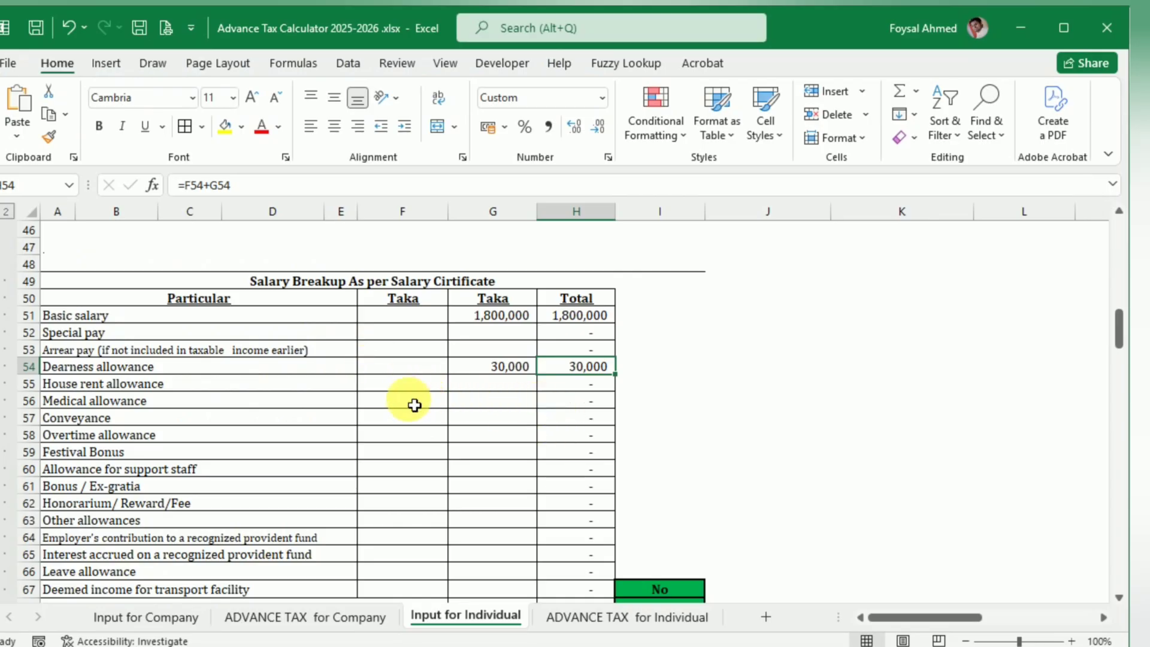
{"action": "left_click", "coordinate": [501, 391]}
{"action": "type", "text": "900,000"}
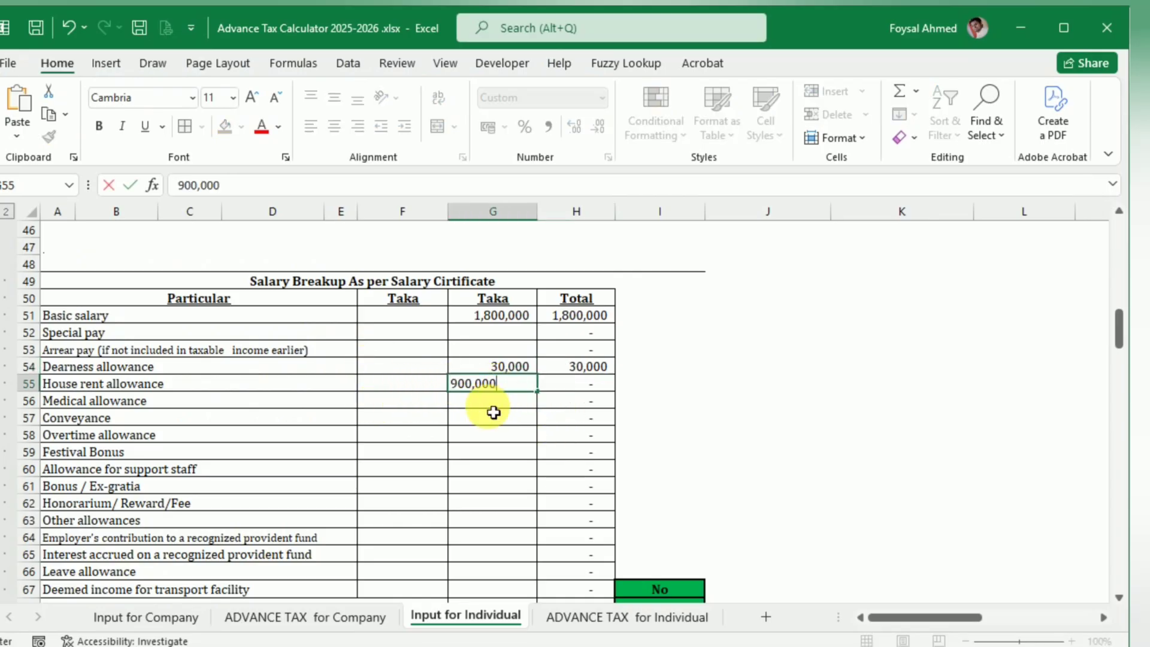
{"action": "key", "text": "Tab"}
Step: Transfer the medical allowance of 130,000 from the blog example to its row in the Salary Breakup table
{"action": "key", "text": "alt+Tab"}
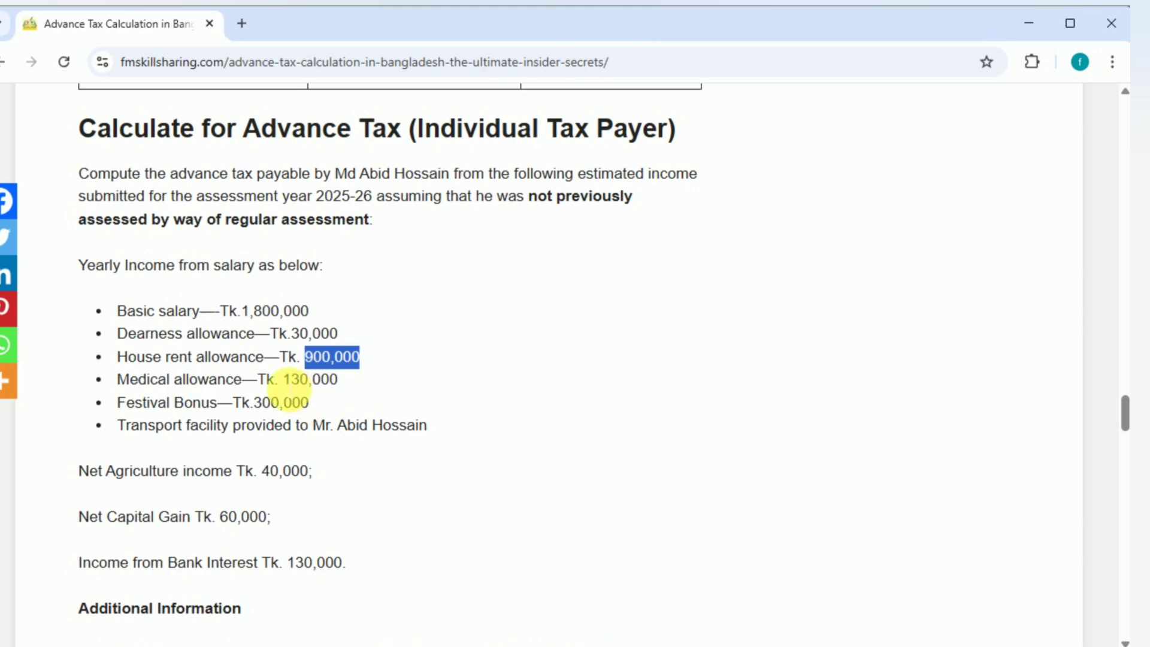
{"action": "left_click_drag", "start_coordinate": [284, 380], "coordinate": [360, 378]}
{"action": "key", "text": "ctrl+c"}
{"action": "key", "text": "alt+Tab"}
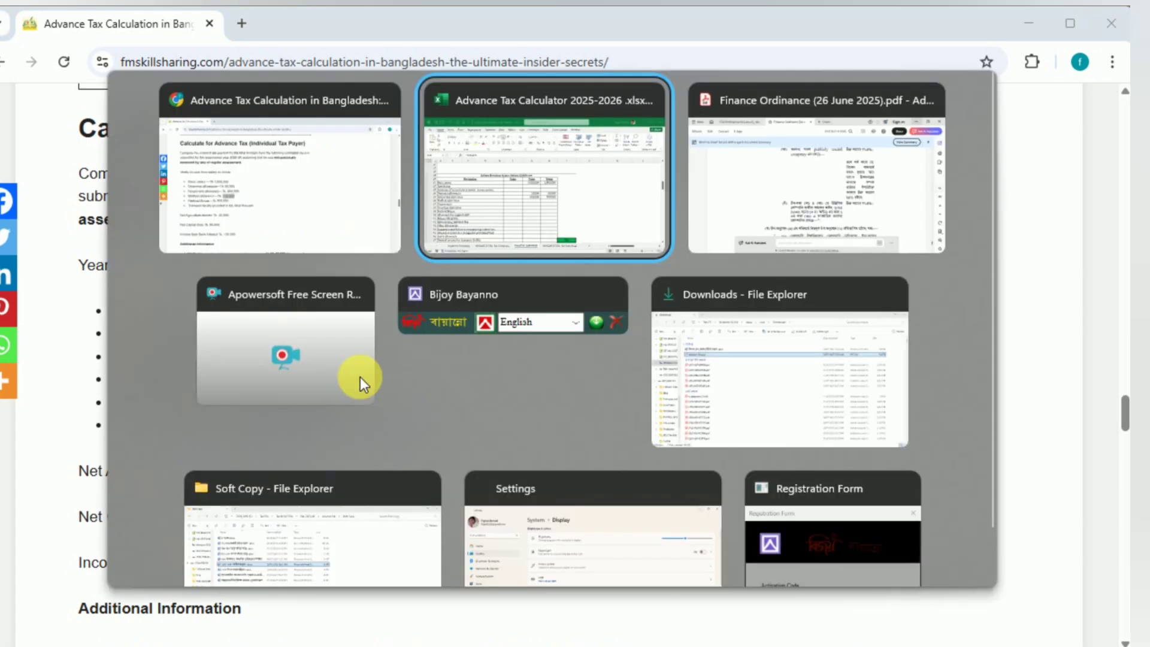
{"action": "left_click", "coordinate": [500, 405]}
{"action": "key", "text": "ctrl+v"}
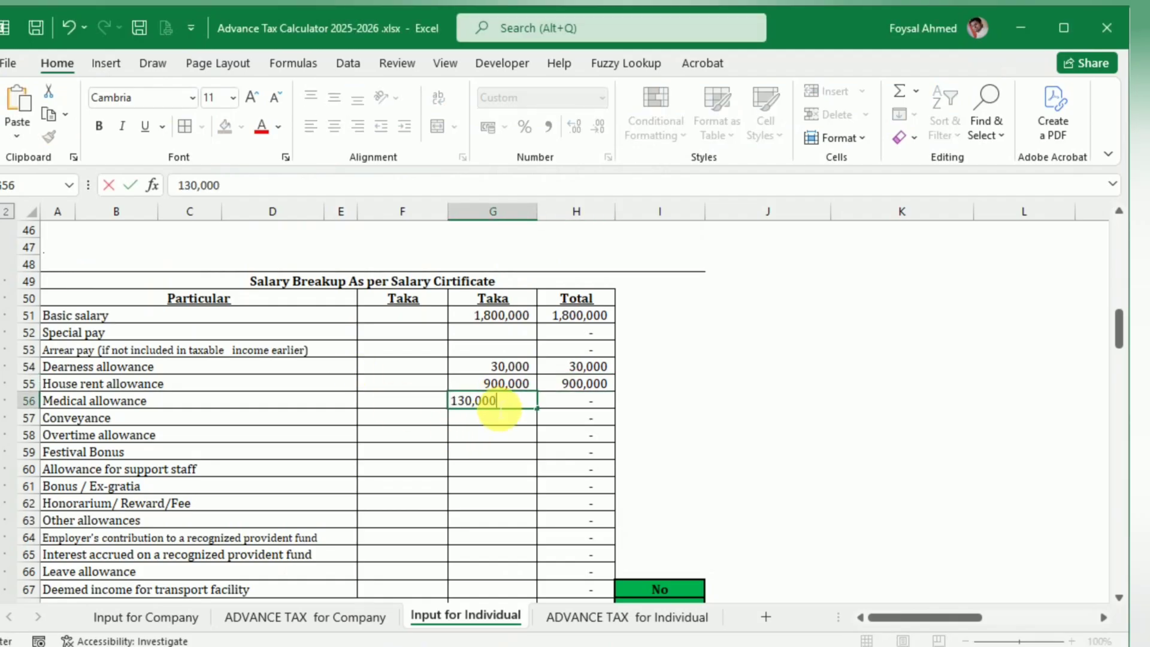
{"action": "key", "text": "Tab"}
Step: Transfer the festival bonus of 300,000 from the blog example to its row in the Salary Breakup table
{"action": "key", "text": "alt+Tab"}
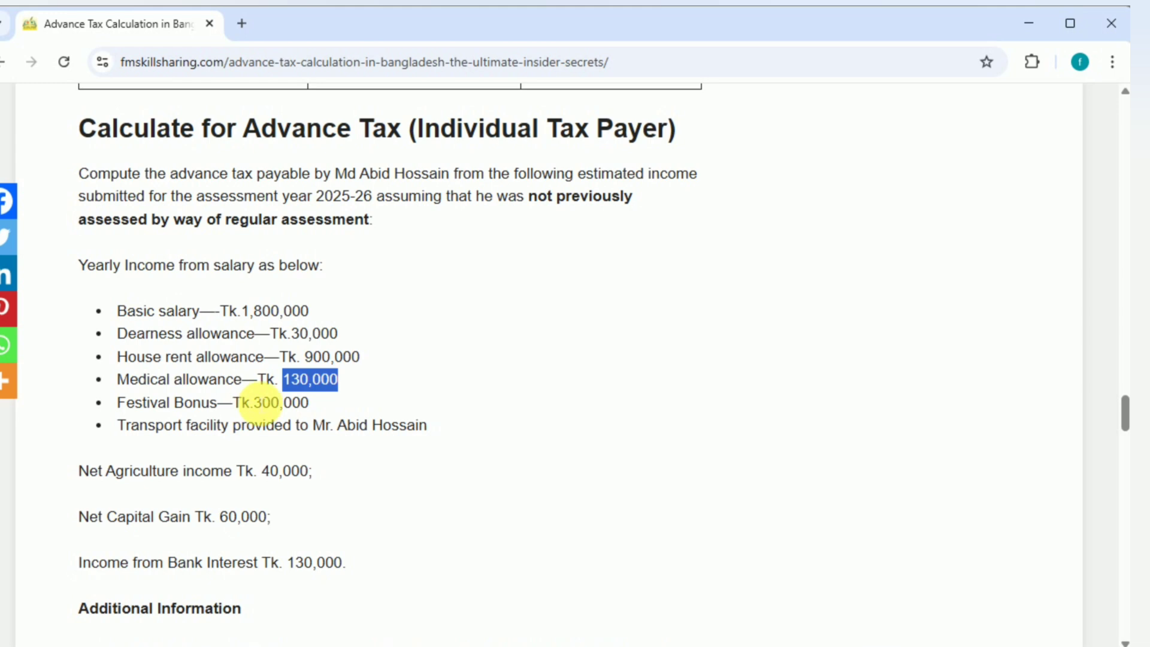
{"action": "left_click_drag", "start_coordinate": [256, 402], "coordinate": [324, 403]}
{"action": "key", "text": "ctrl+c"}
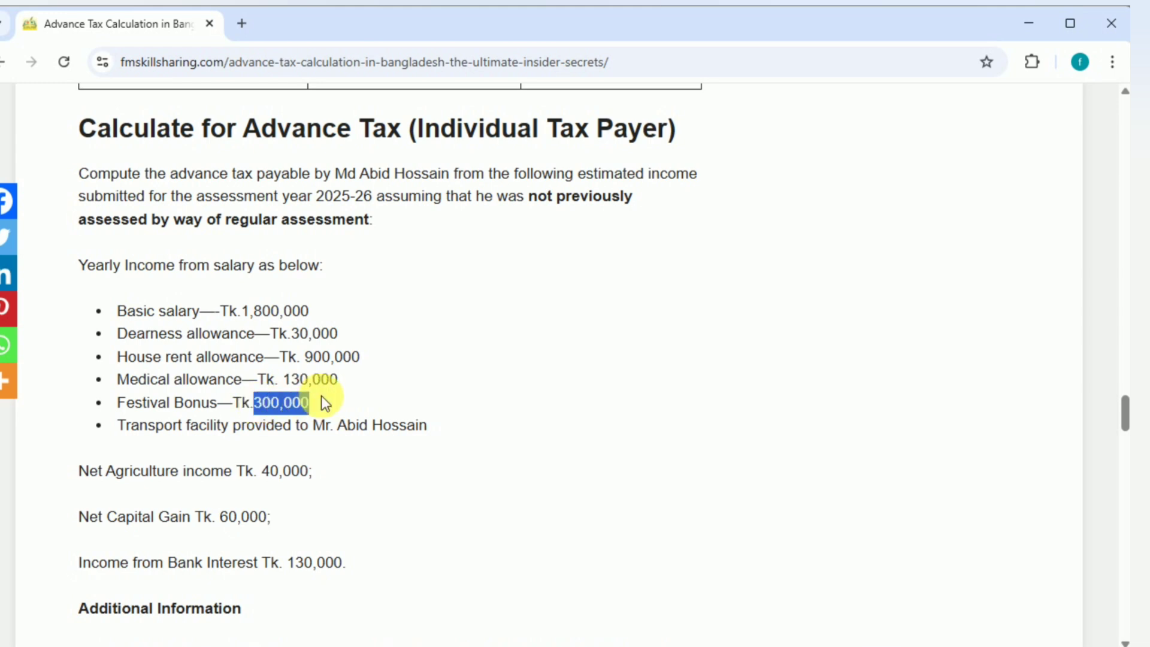
{"action": "key", "text": "alt+Tab"}
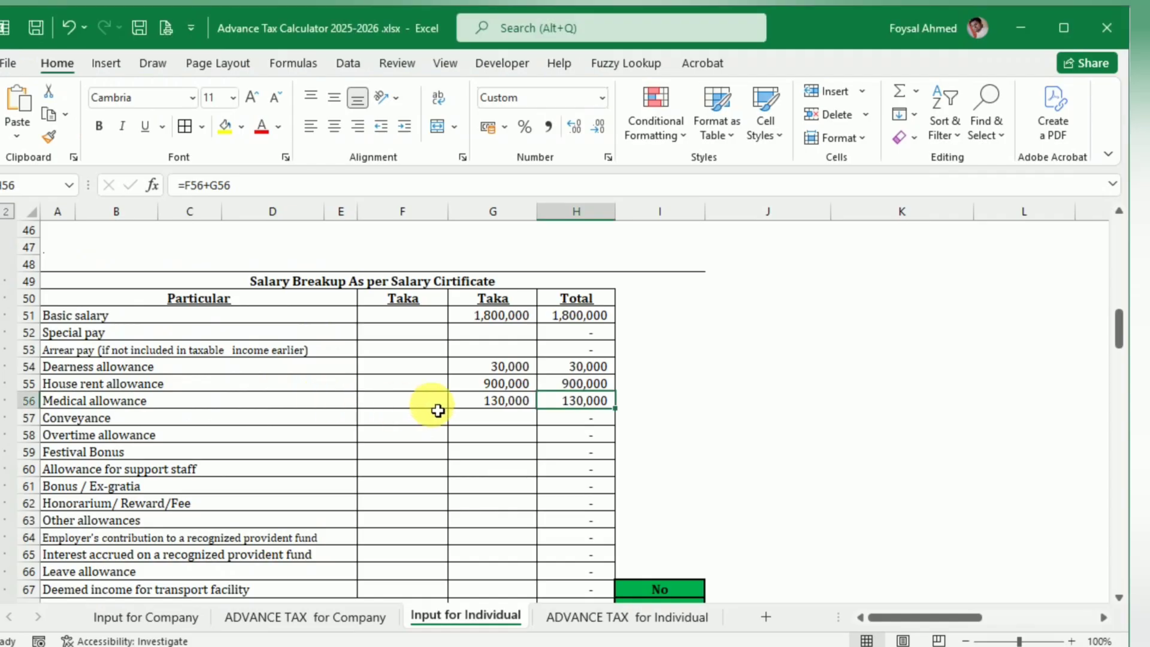
{"action": "key", "text": "Return"}
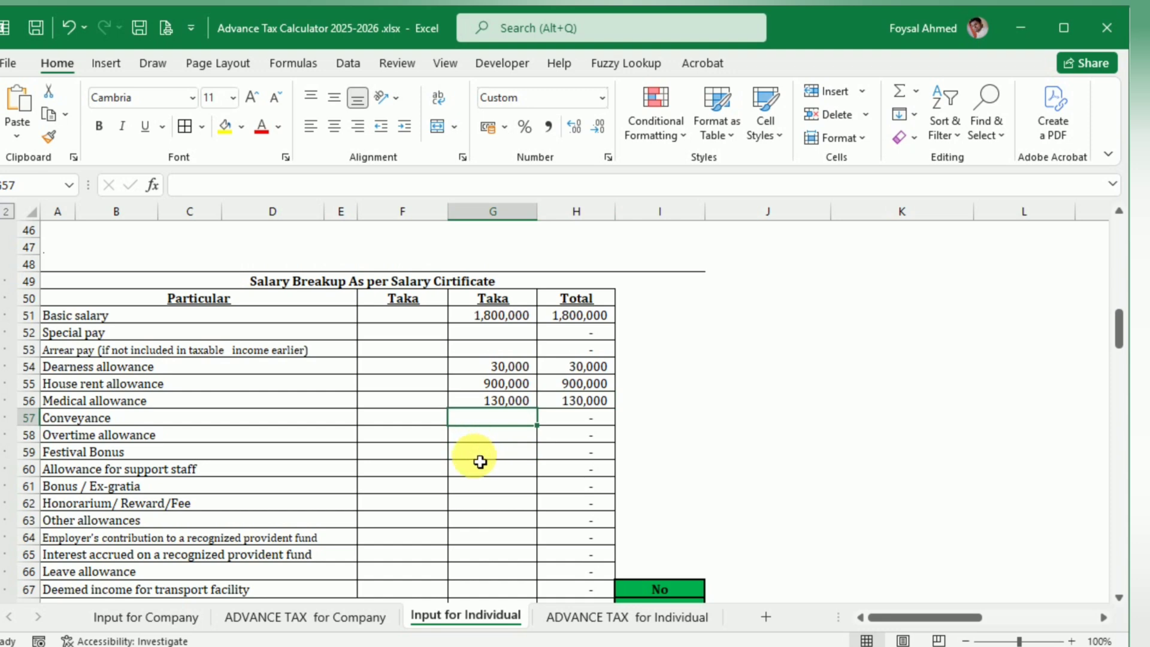
{"action": "left_click", "coordinate": [482, 452]}
{"action": "double_click", "coordinate": [479, 452]}
{"action": "key", "text": "ctrl+v"}
{"action": "key", "text": "Tab"}
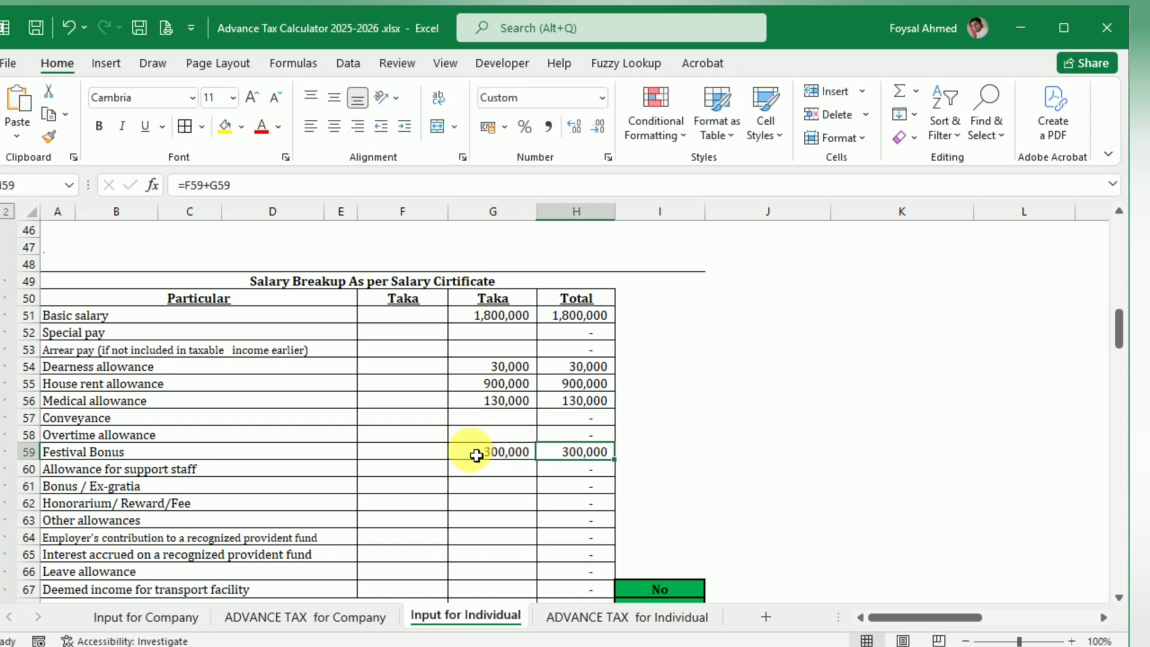
Step: Check the transport facility item in the blog example and set Deemed income for transport facility to Yes in the Salary Breakup table
{"action": "scroll", "coordinate": [476, 456], "scroll_direction": "down", "scroll_amount": 1}
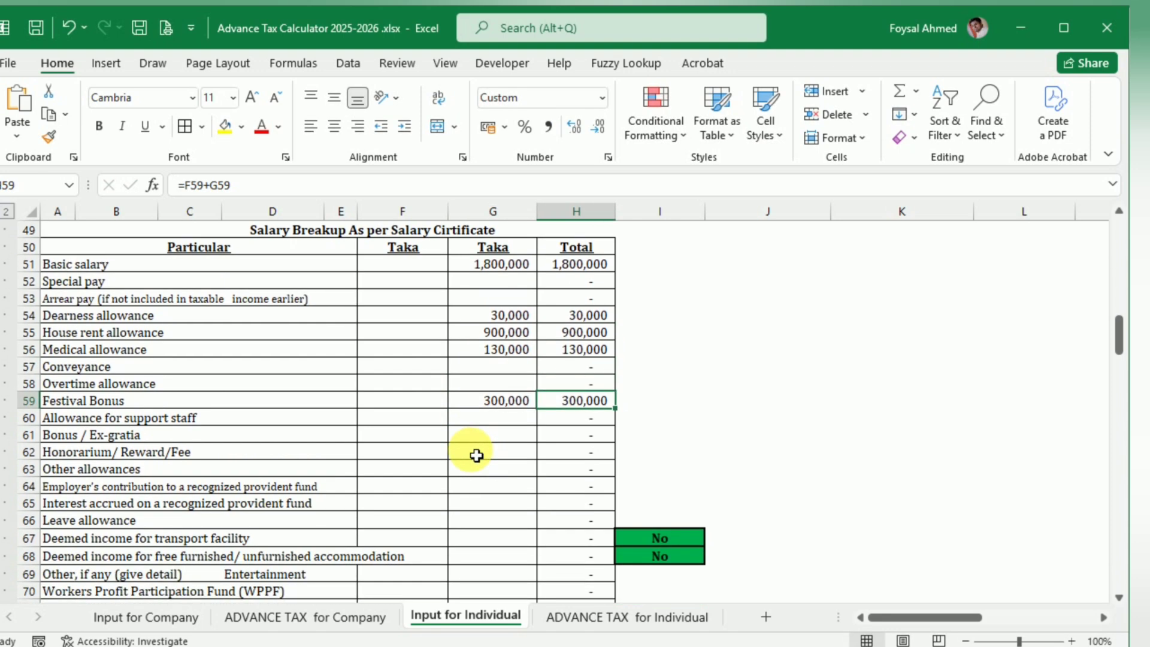
{"action": "key", "text": "alt+Tab"}
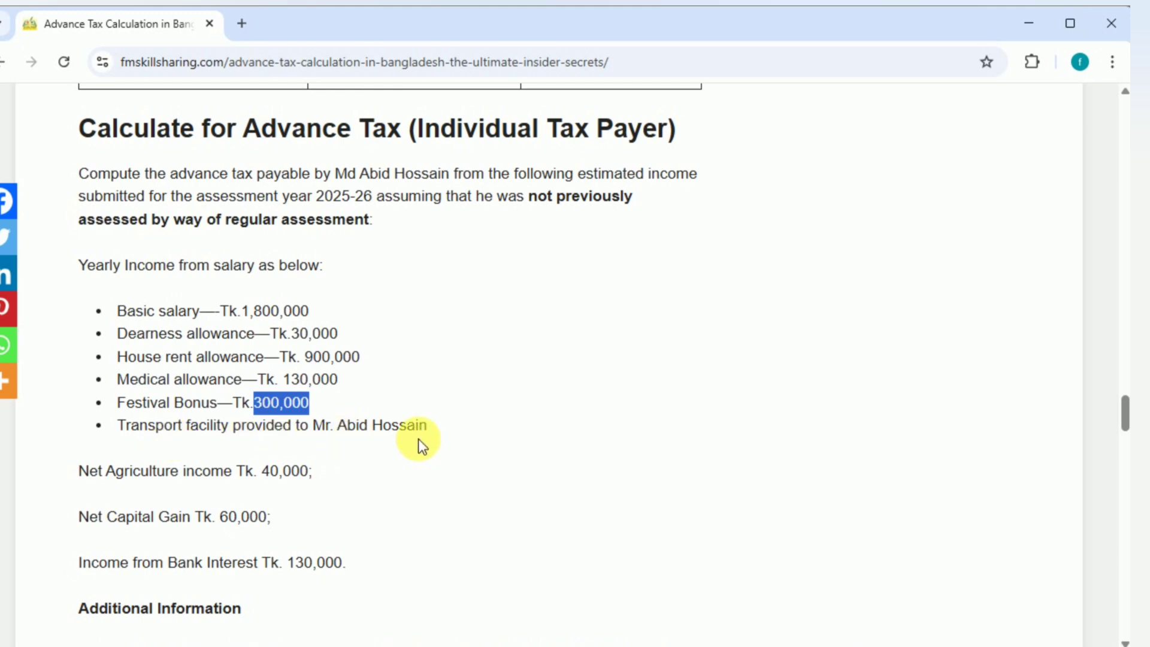
{"action": "key", "text": "alt+Tab"}
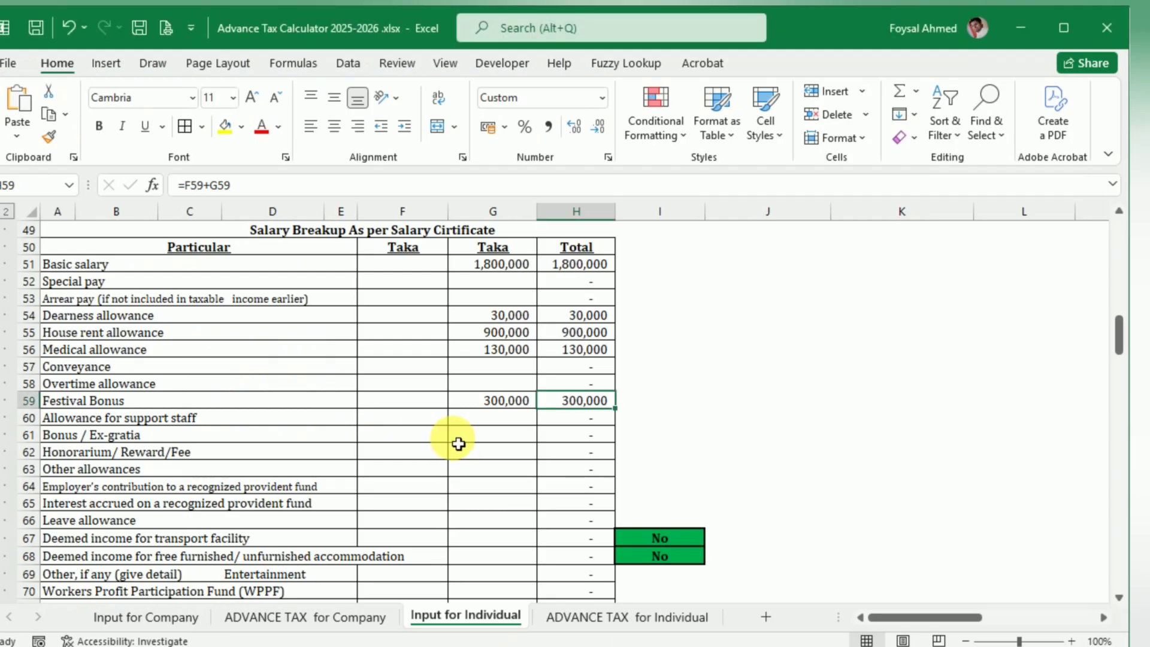
{"action": "scroll", "coordinate": [457, 442], "scroll_direction": "up", "scroll_amount": 5}
{"action": "scroll", "coordinate": [458, 444], "scroll_direction": "down", "scroll_amount": 8}
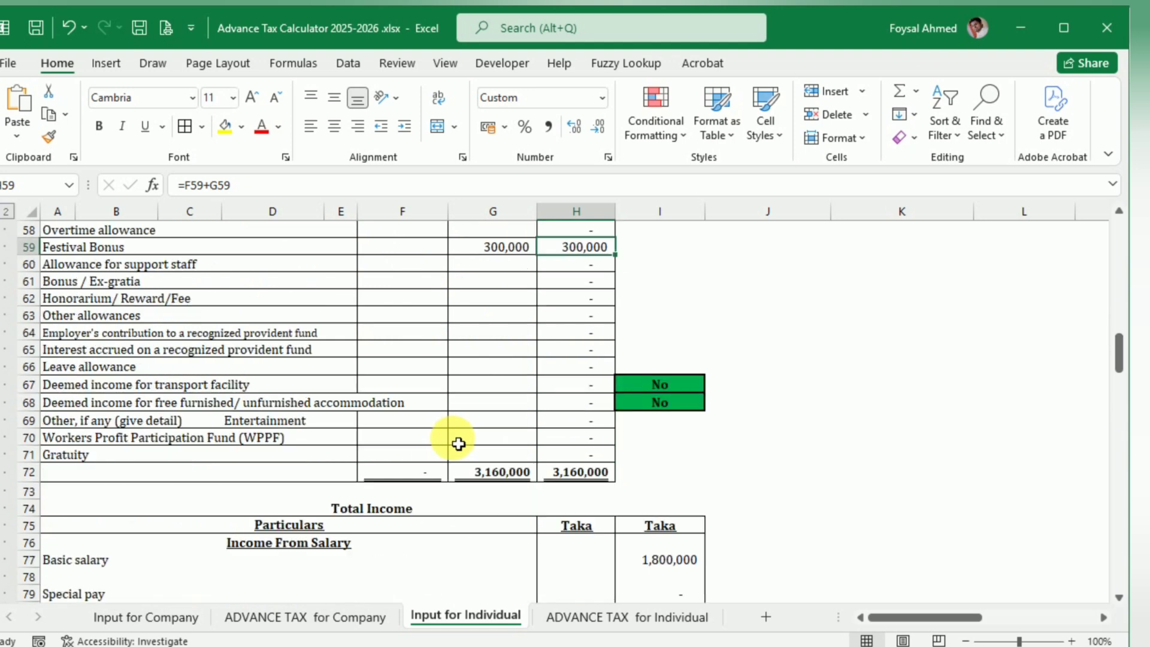
{"action": "left_click", "coordinate": [688, 386]}
{"action": "left_click", "coordinate": [713, 384]}
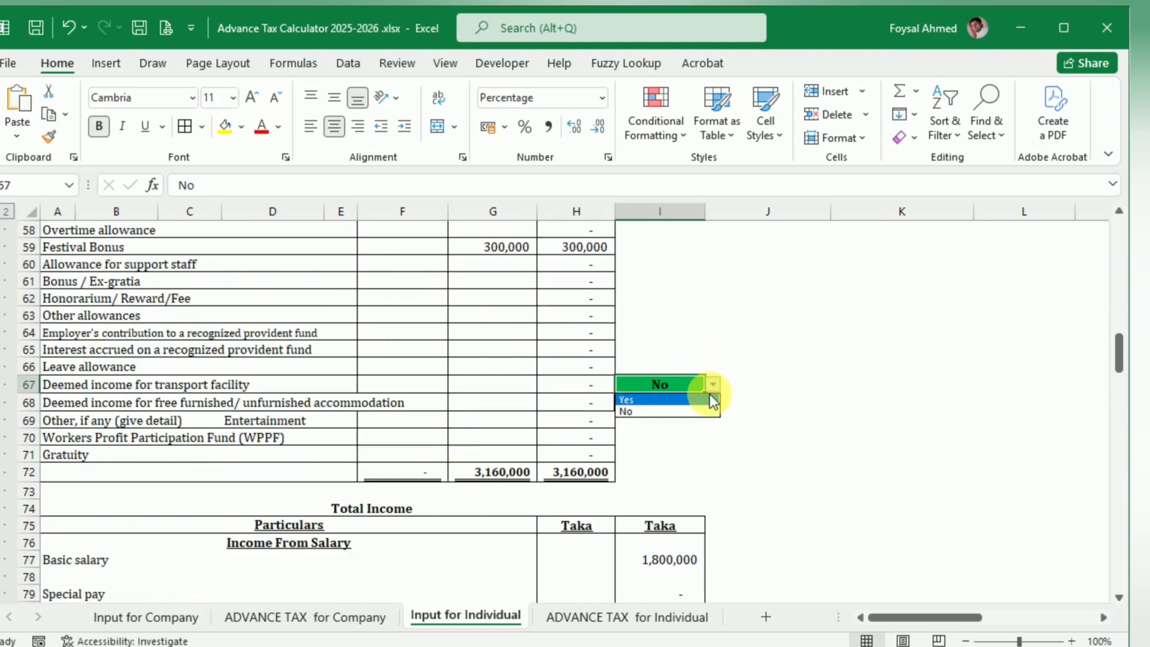
{"action": "left_click", "coordinate": [709, 398]}
Step: Try Up to 1500 CC and Up to 2500 CC for the deemed transport facility income, and return the selection to Above 2500 CC
{"action": "scroll", "coordinate": [475, 465], "scroll_direction": "down", "scroll_amount": 9}
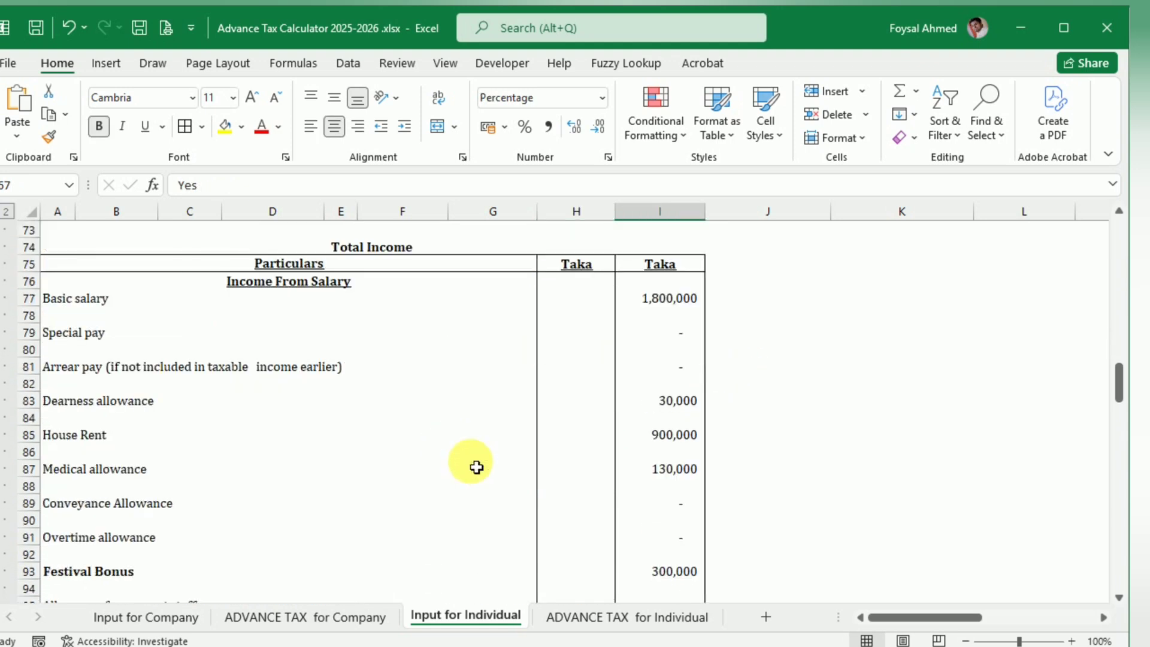
{"action": "scroll", "coordinate": [476, 467], "scroll_direction": "down", "scroll_amount": 4}
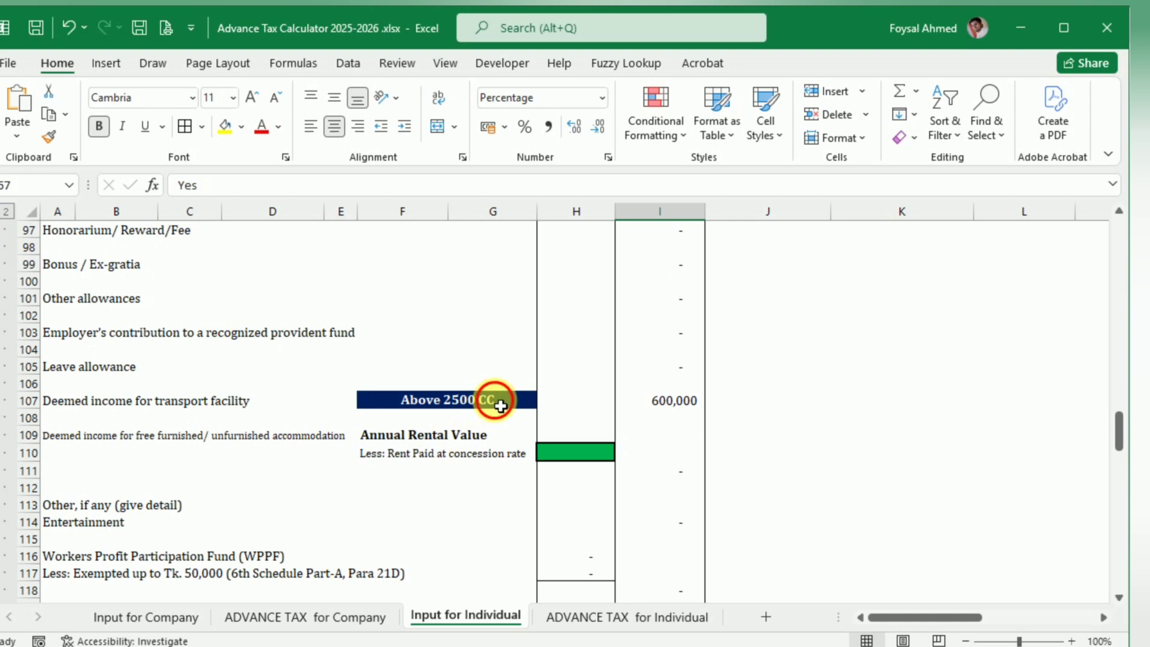
{"action": "left_click", "coordinate": [527, 402]}
{"action": "left_click", "coordinate": [542, 402]}
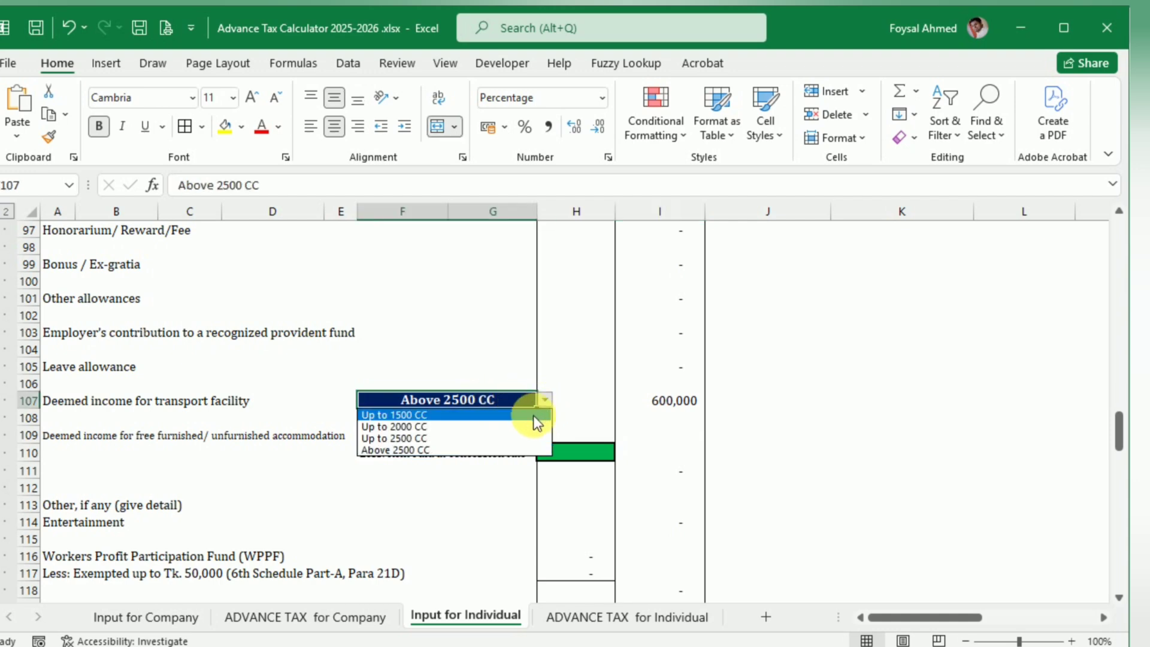
{"action": "left_click", "coordinate": [539, 415]}
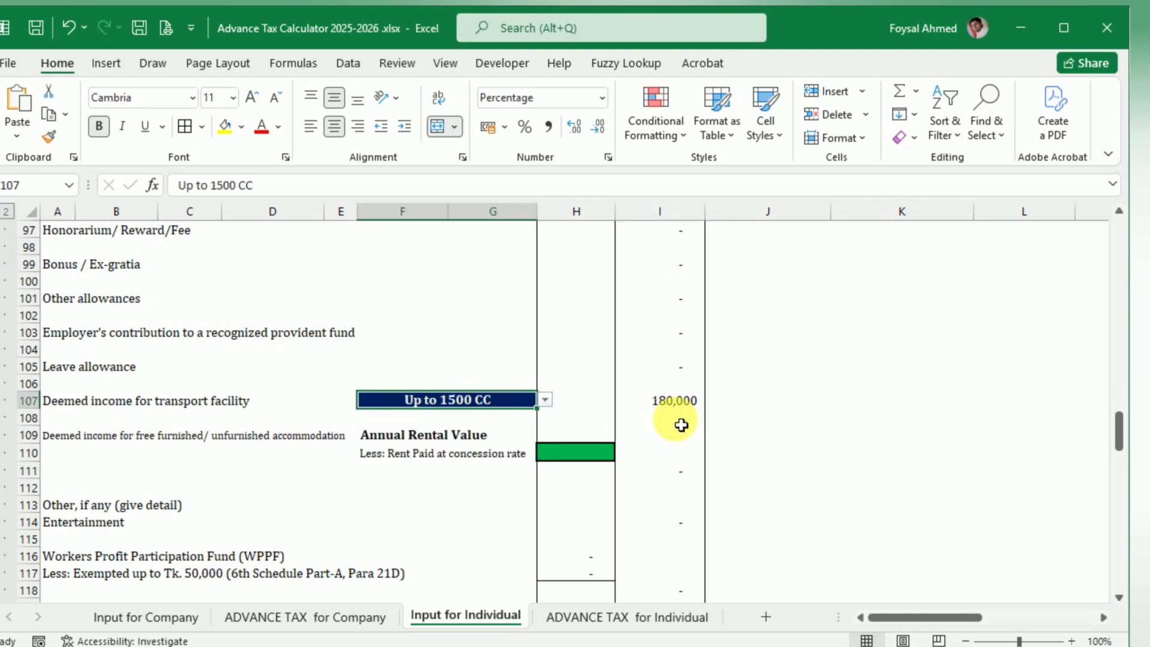
{"action": "left_click", "coordinate": [544, 400]}
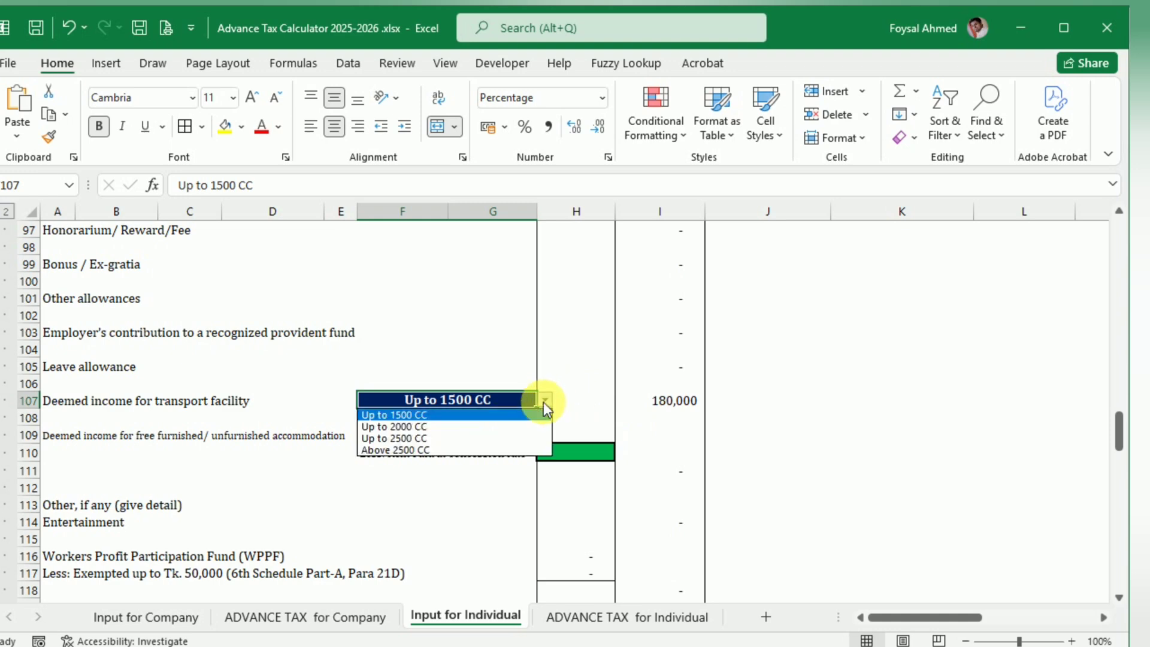
{"action": "left_click", "coordinate": [408, 439]}
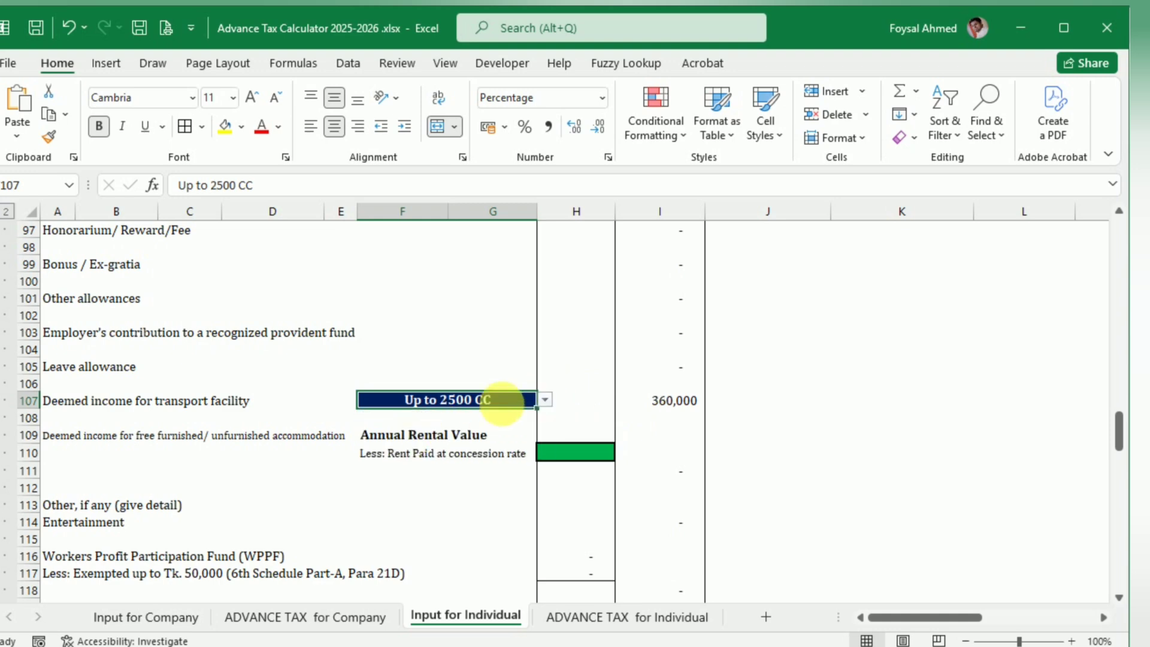
{"action": "left_click", "coordinate": [545, 400]}
{"action": "left_click", "coordinate": [465, 453]}
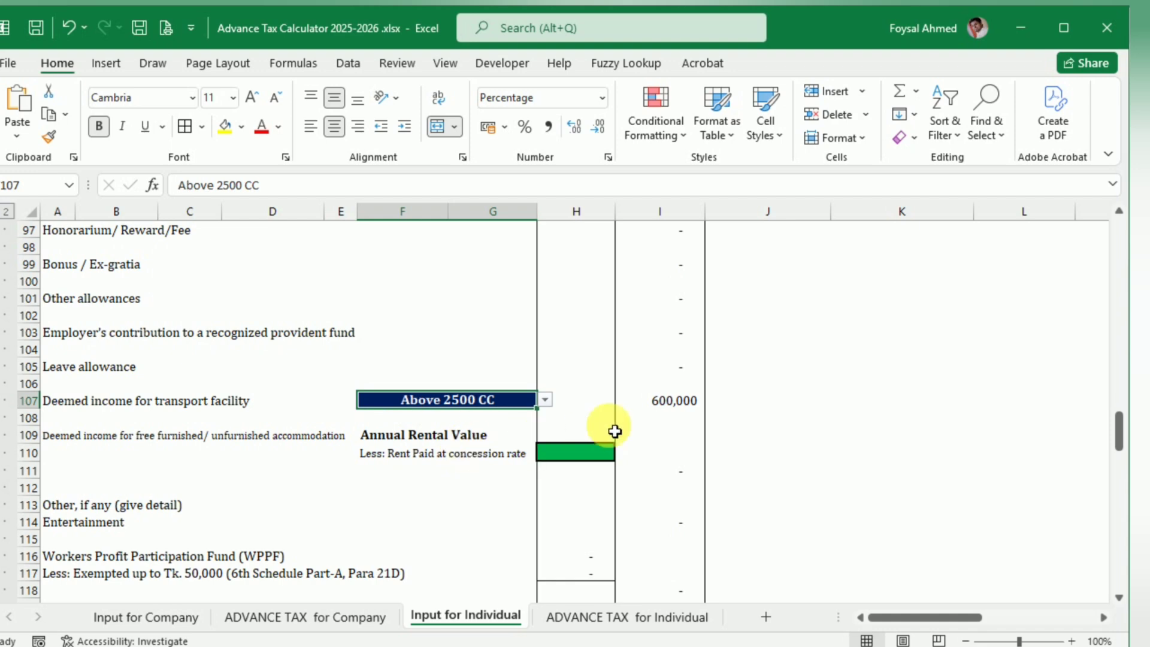
Step: Transfer the net agriculture income of 40,000 from the blog example to Income from Agriculture in the Agriculture Income table
{"action": "key", "text": "alt+Tab"}
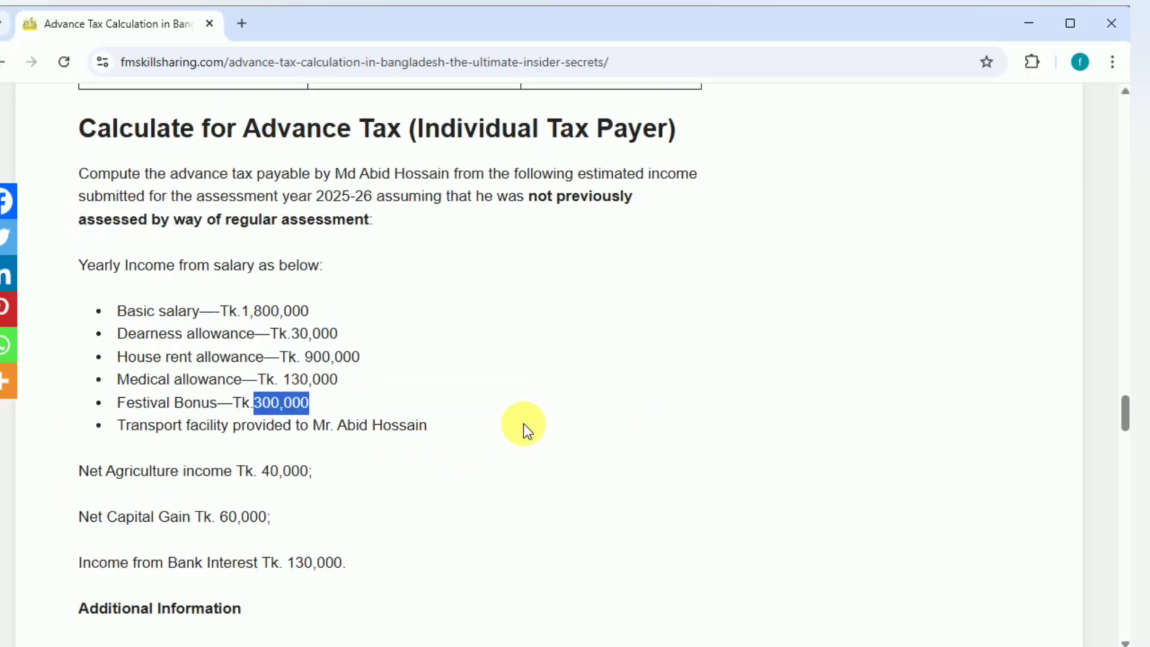
{"action": "scroll", "coordinate": [427, 429], "scroll_direction": "down", "scroll_amount": 3}
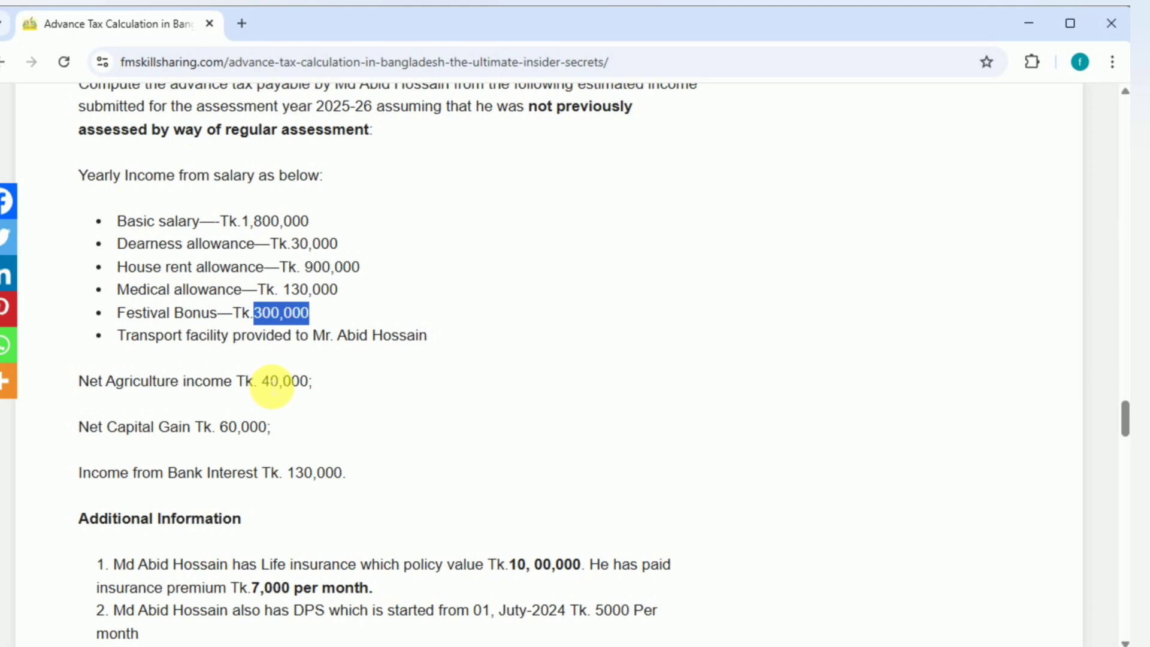
{"action": "left_click_drag", "start_coordinate": [262, 382], "coordinate": [311, 393]}
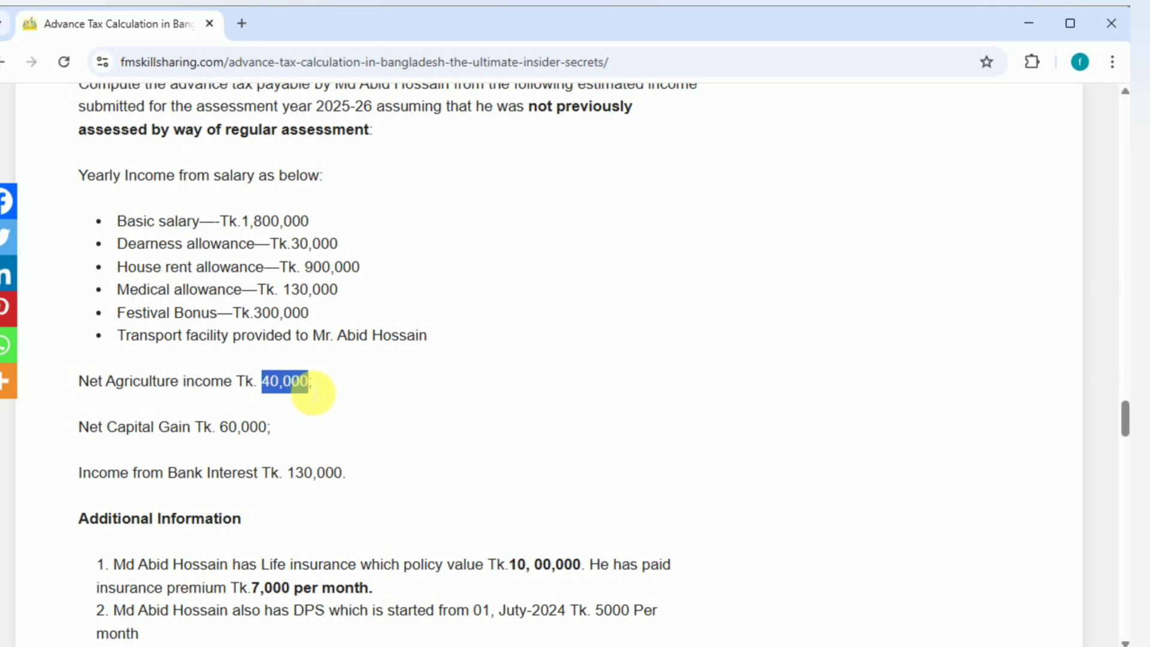
{"action": "key", "text": "alt+Tab"}
{"action": "scroll", "coordinate": [370, 452], "scroll_direction": "up", "scroll_amount": 13}
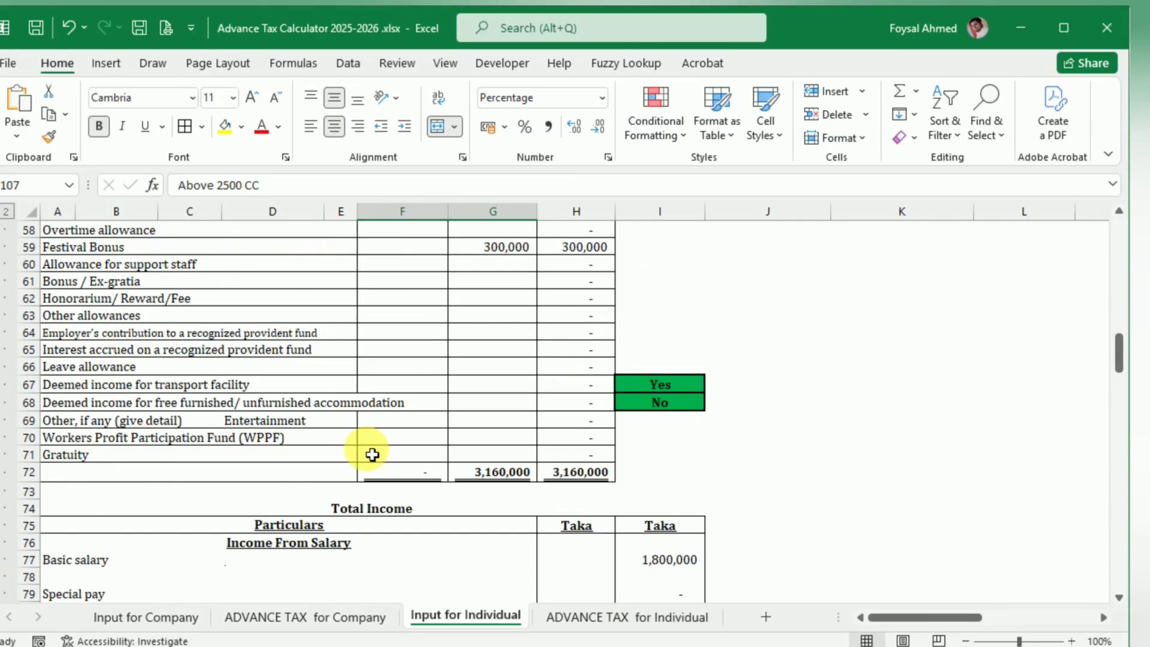
{"action": "scroll", "coordinate": [372, 455], "scroll_direction": "up", "scroll_amount": 9}
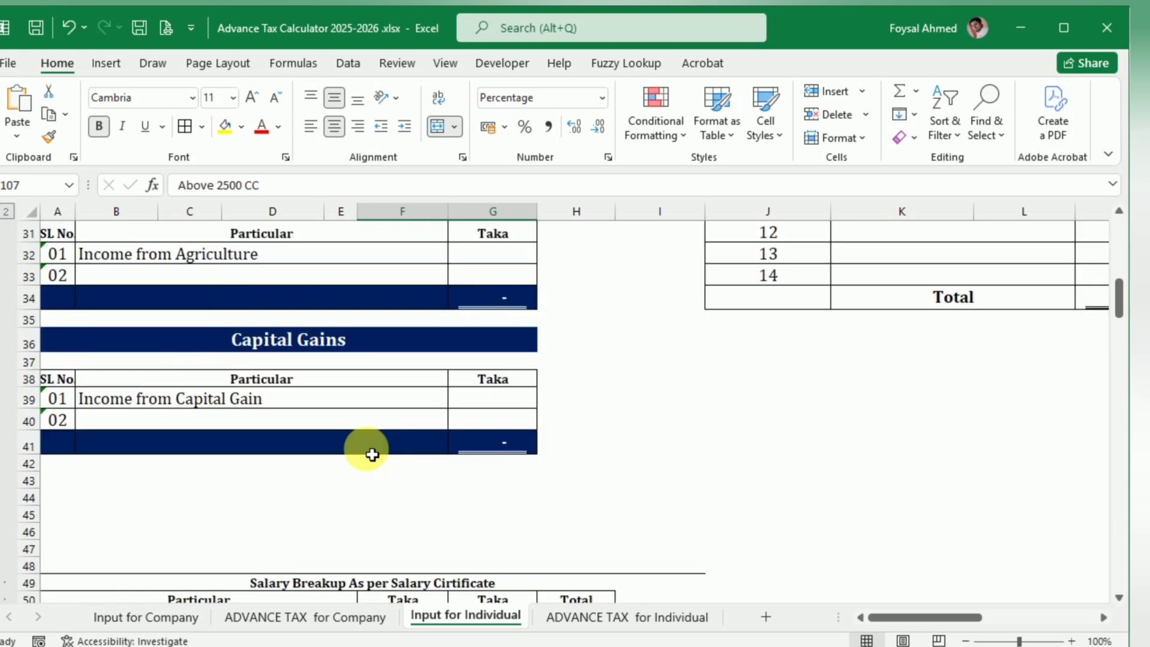
{"action": "scroll", "coordinate": [372, 455], "scroll_direction": "up", "scroll_amount": 1}
{"action": "left_click", "coordinate": [477, 318]}
{"action": "type", "text": "40,000"}
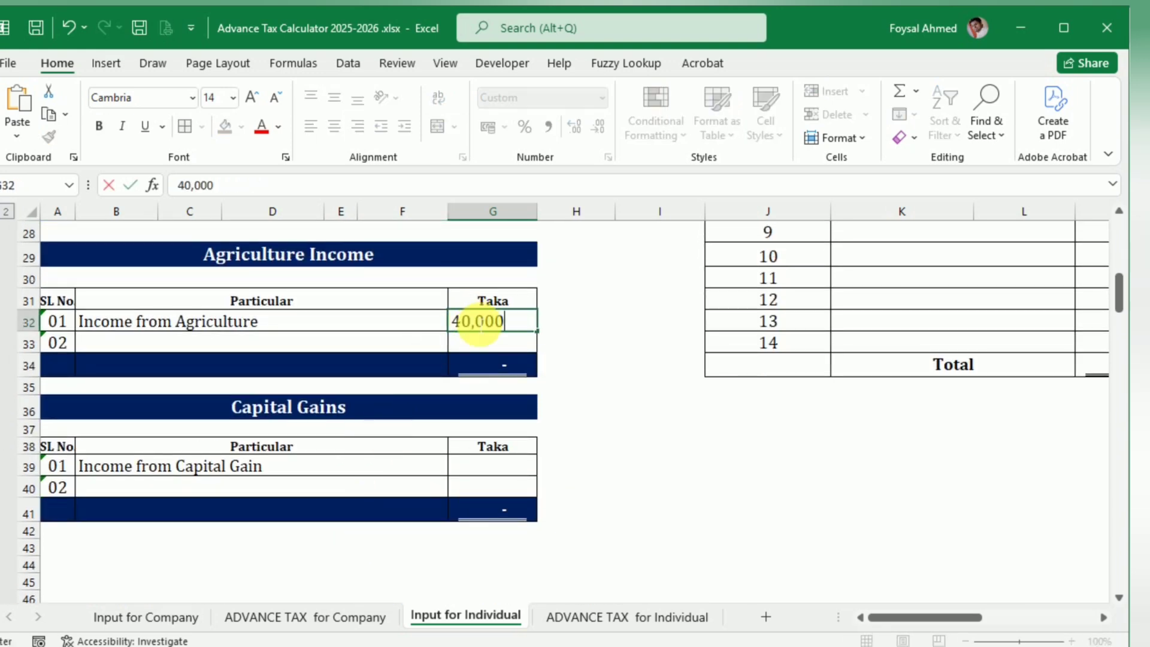
{"action": "key", "text": "Tab"}
Step: Transfer the net capital gain of 60,000 from the blog example to Income from Capital Gain in the Capital Gains table
{"action": "key", "text": "alt+Tab"}
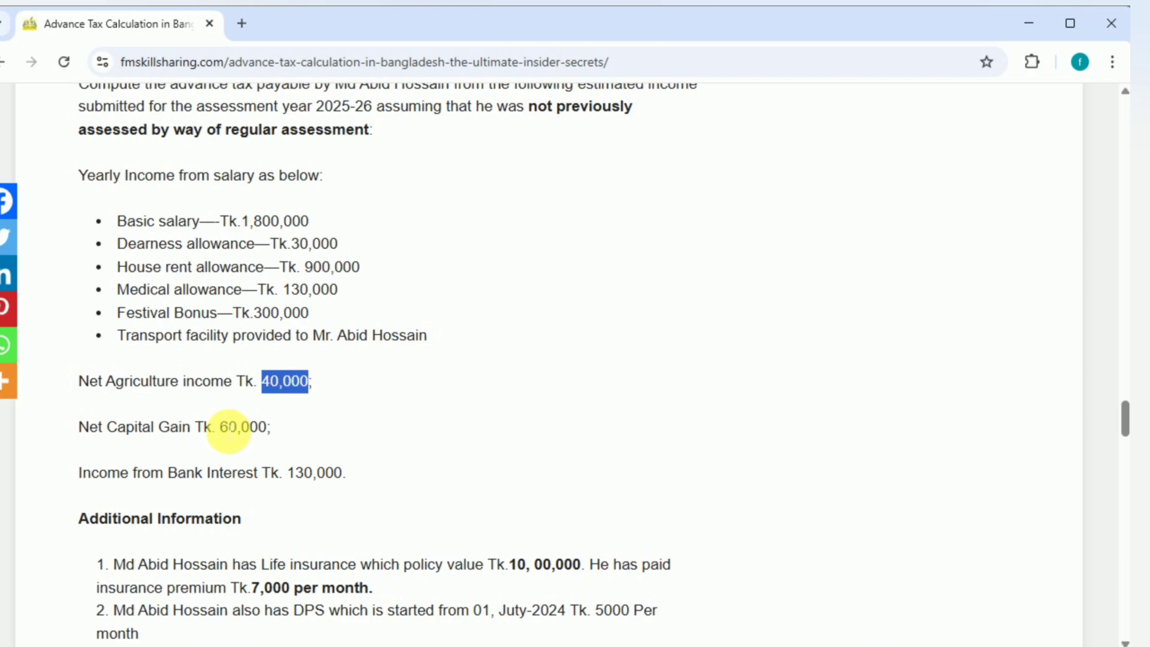
{"action": "left_click_drag", "start_coordinate": [220, 428], "coordinate": [267, 436]}
{"action": "key", "text": "ctrl+c"}
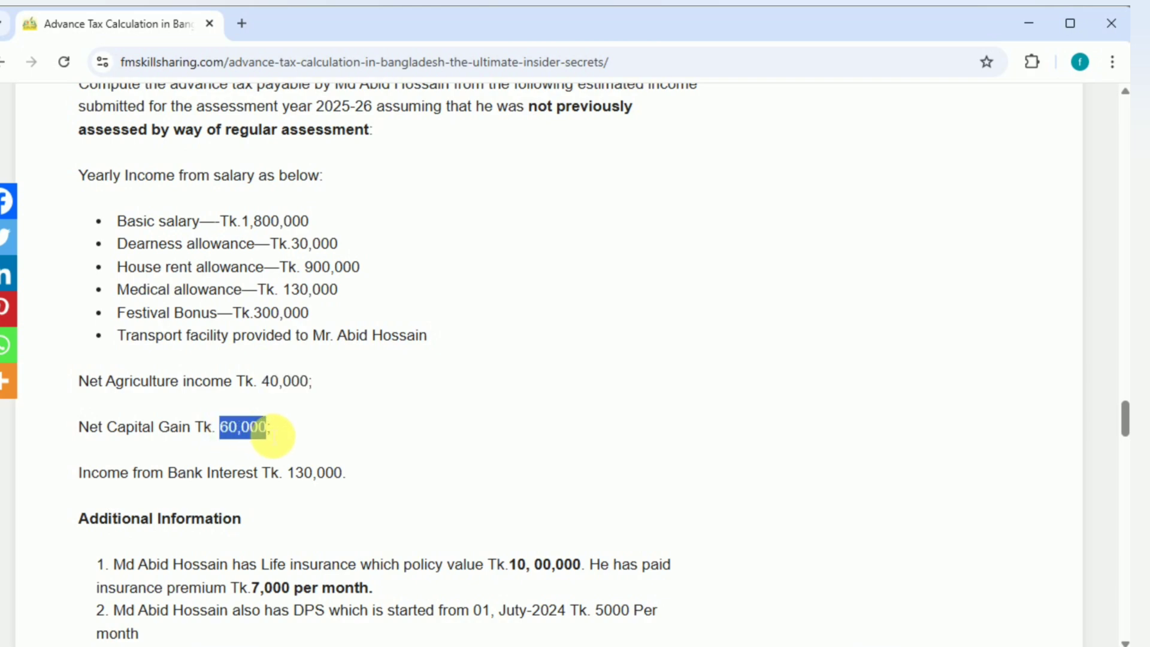
{"action": "key", "text": "alt+Tab"}
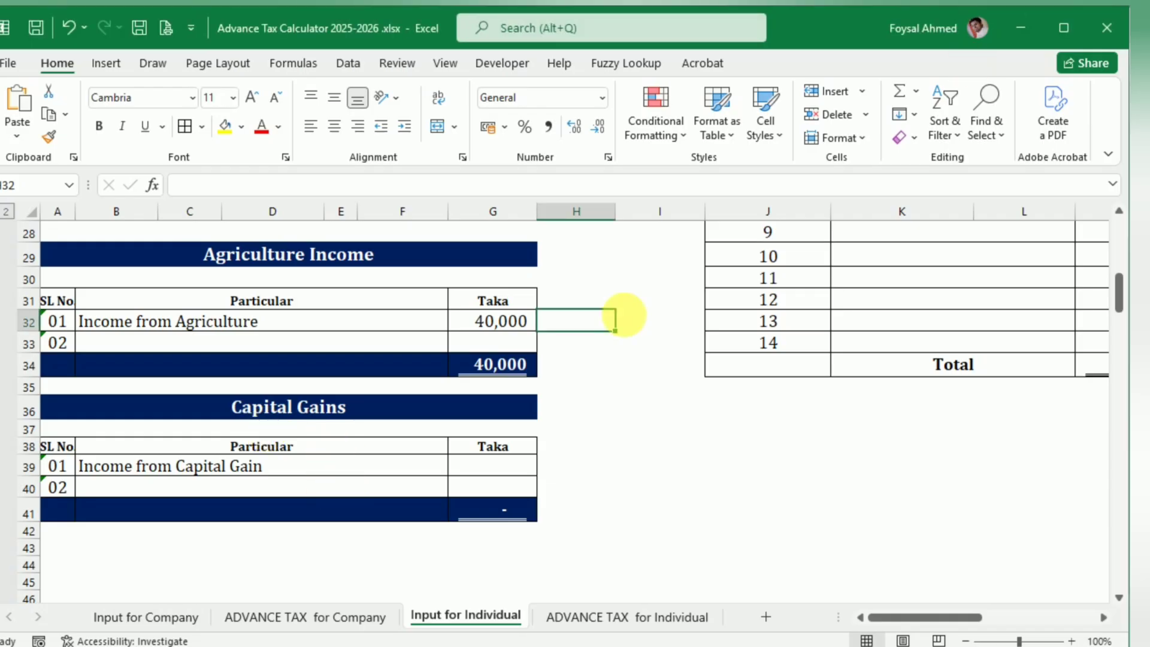
{"action": "double_click", "coordinate": [498, 465]}
{"action": "key", "text": "ctrl+v"}
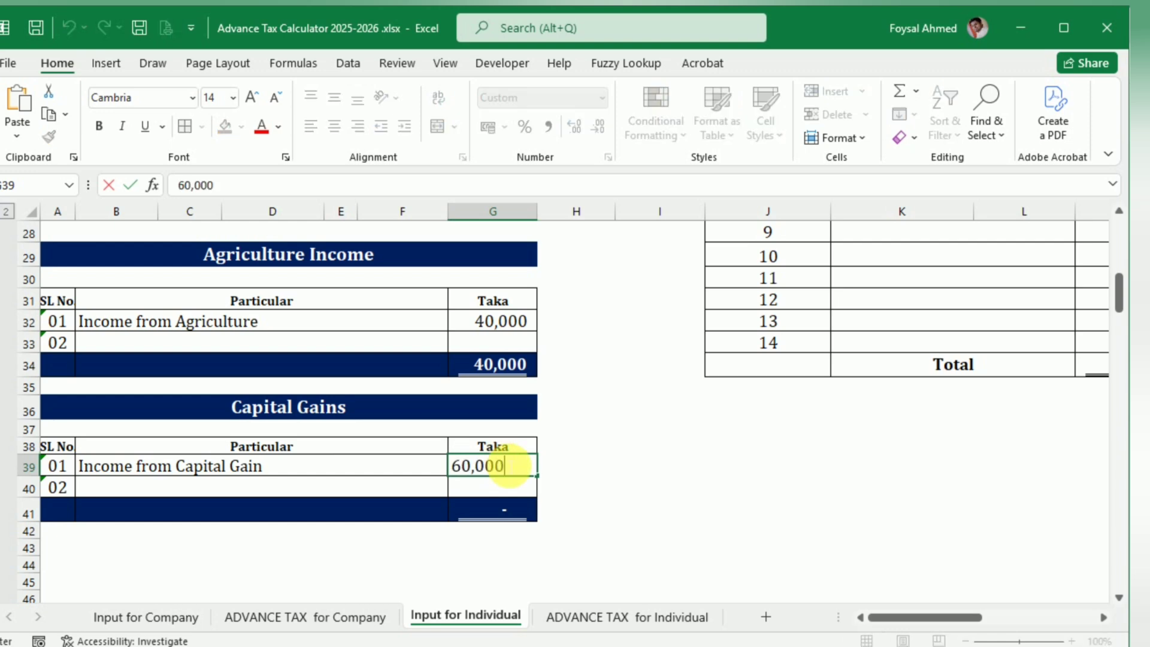
{"action": "key", "text": "Tab"}
Step: Adjust the cell merging of the Life insurance premium heading in row 150 of the Actual Investment Calculation so its full text fits
{"action": "scroll", "coordinate": [506, 455], "scroll_direction": "down", "scroll_amount": 2}
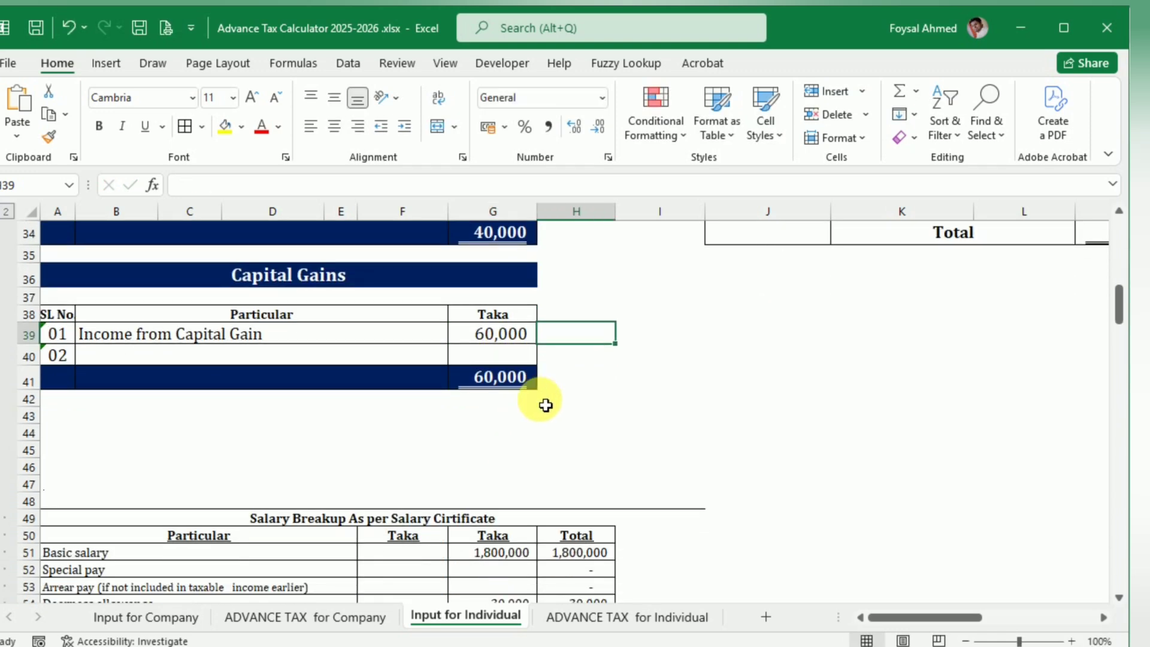
{"action": "scroll", "coordinate": [542, 404], "scroll_direction": "down", "scroll_amount": 5}
{"action": "scroll", "coordinate": [544, 413], "scroll_direction": "down", "scroll_amount": 15}
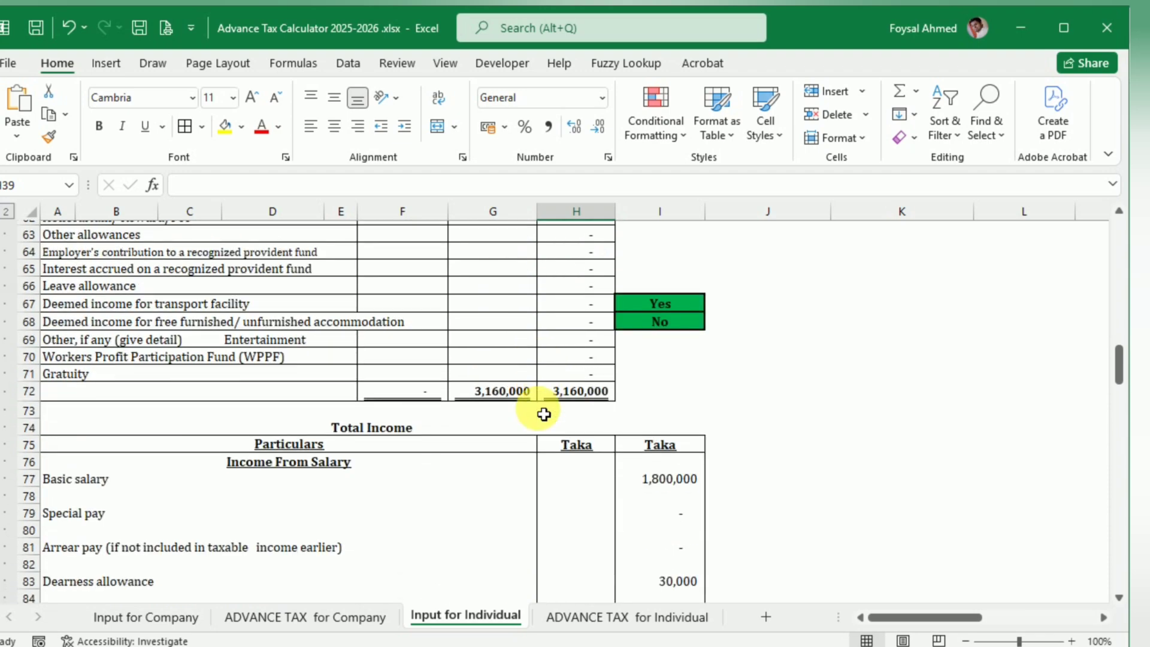
{"action": "scroll", "coordinate": [544, 414], "scroll_direction": "down", "scroll_amount": 5}
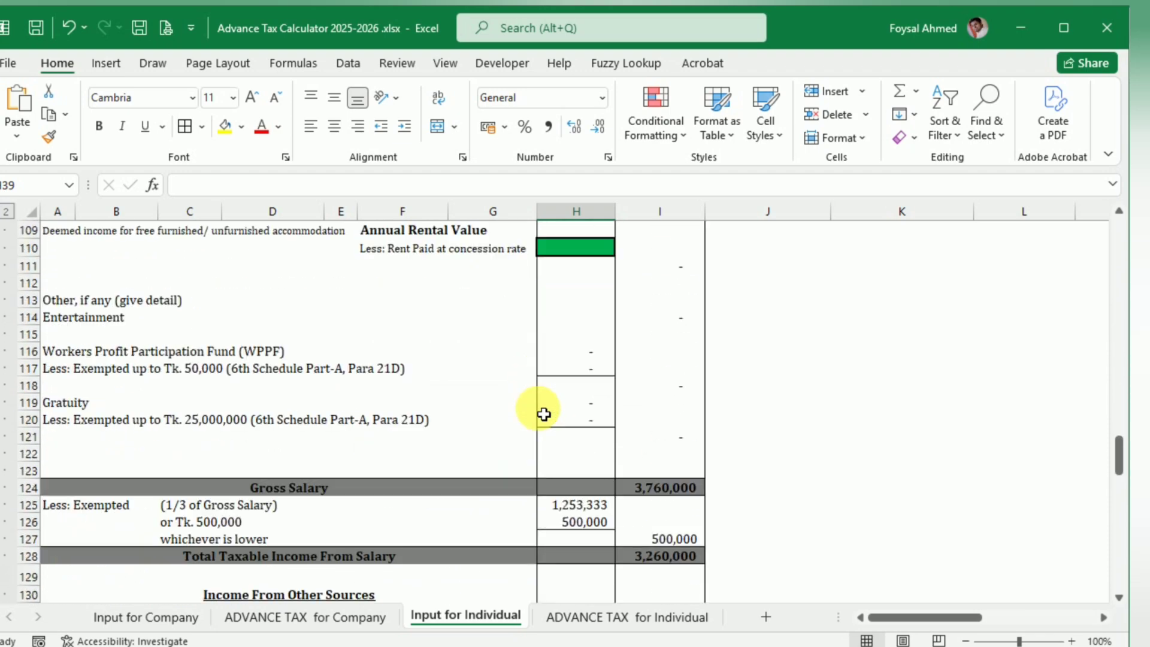
{"action": "scroll", "coordinate": [544, 414], "scroll_direction": "down", "scroll_amount": 12}
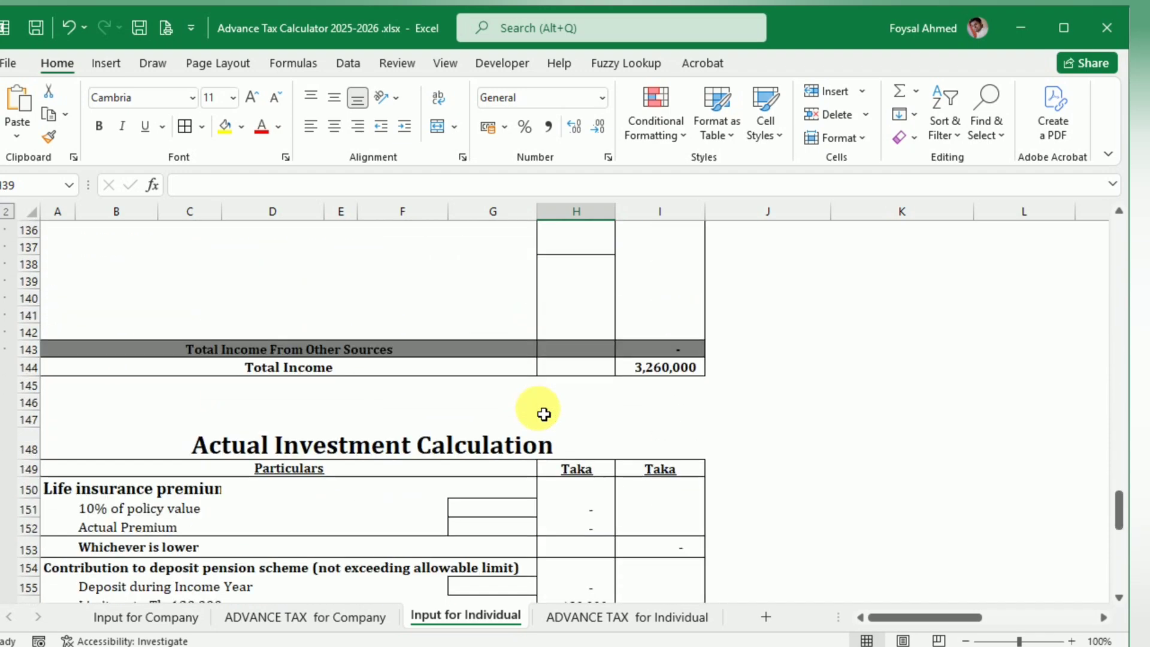
{"action": "scroll", "coordinate": [544, 414], "scroll_direction": "down", "scroll_amount": 1}
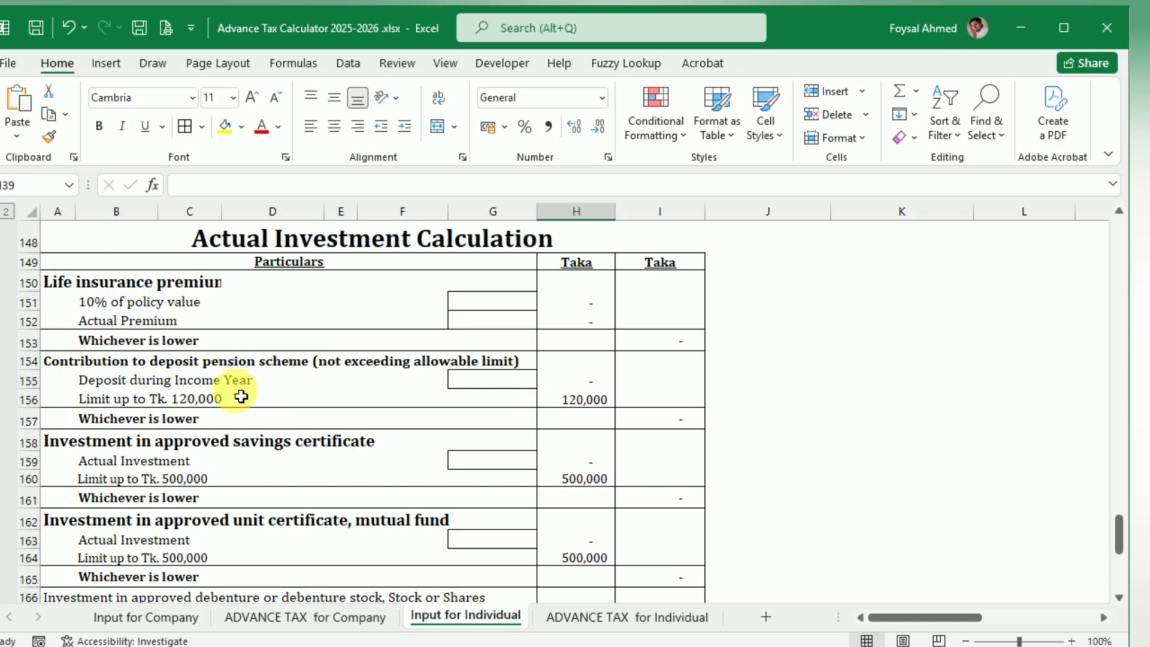
{"action": "left_click_drag", "start_coordinate": [63, 288], "coordinate": [345, 286]}
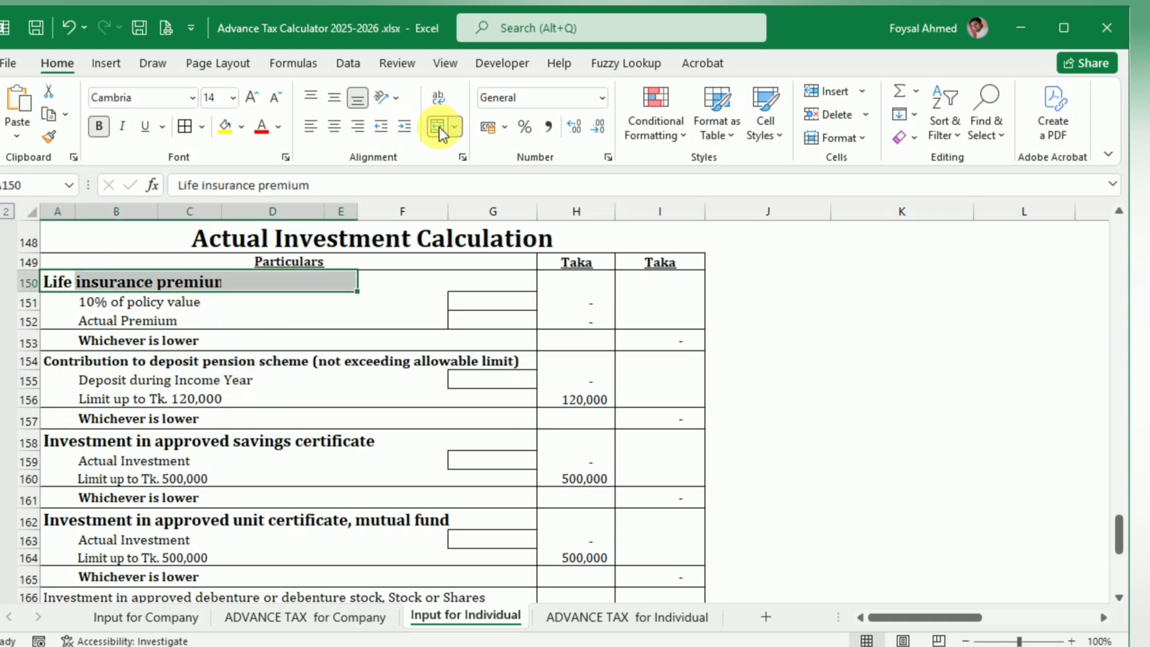
{"action": "left_click", "coordinate": [311, 396]}
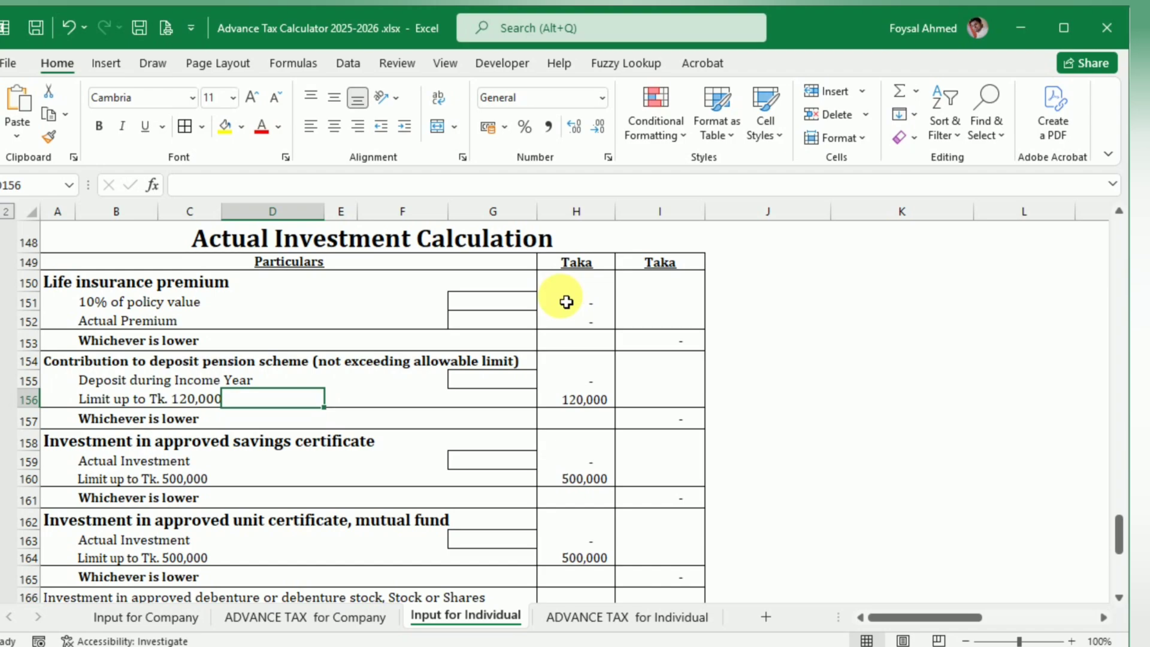
Step: Transfer the life insurance policy value from the blog example to the 10% of policy value row as 1,000,000
{"action": "left_click", "coordinate": [475, 303]}
{"action": "key", "text": "alt+Tab"}
{"action": "scroll", "coordinate": [200, 532], "scroll_direction": "down", "scroll_amount": 7}
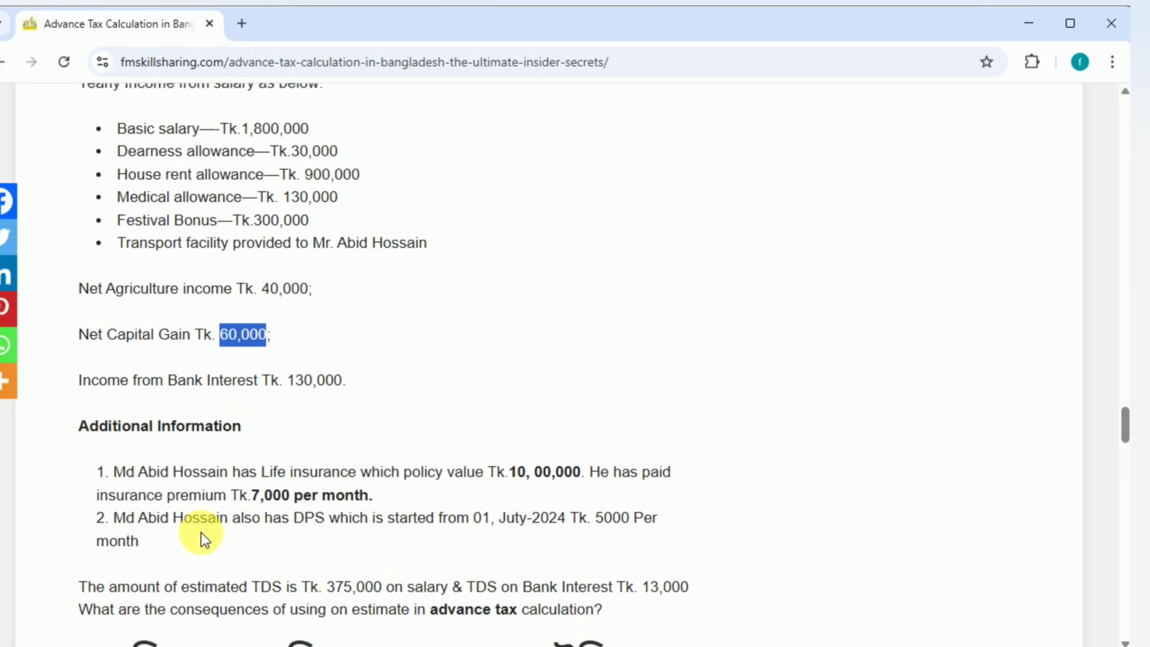
{"action": "scroll", "coordinate": [200, 532], "scroll_direction": "up", "scroll_amount": 2}
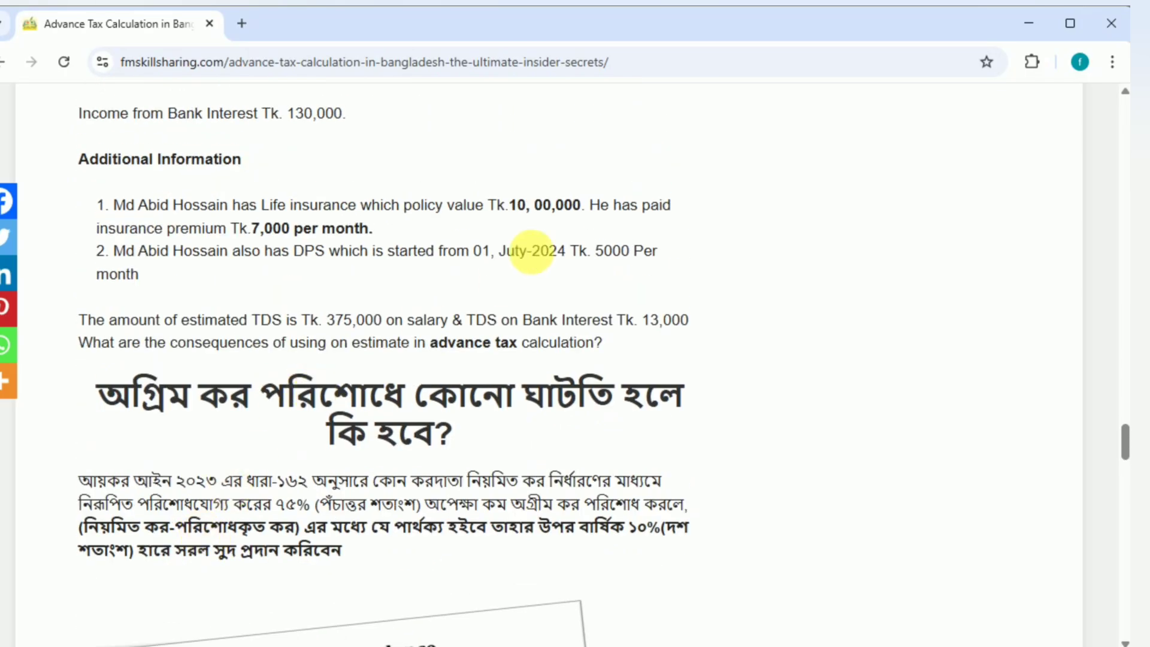
{"action": "left_click_drag", "start_coordinate": [509, 204], "coordinate": [584, 207]}
{"action": "key", "text": "ctrl+c"}
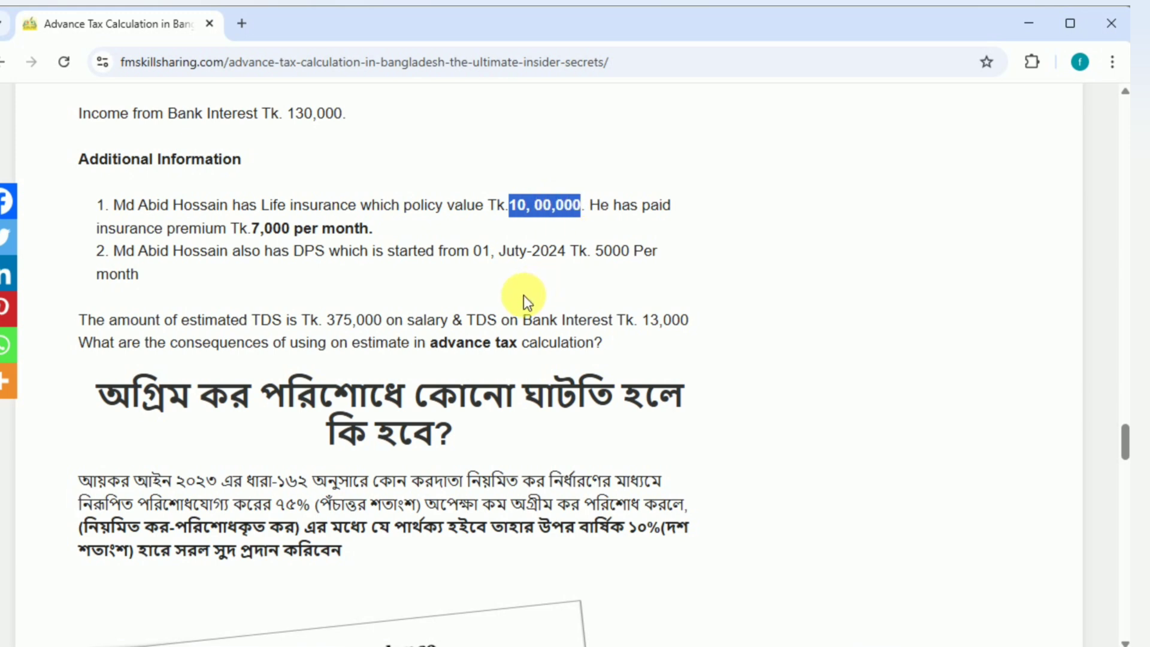
{"action": "key", "text": "alt+Tab"}
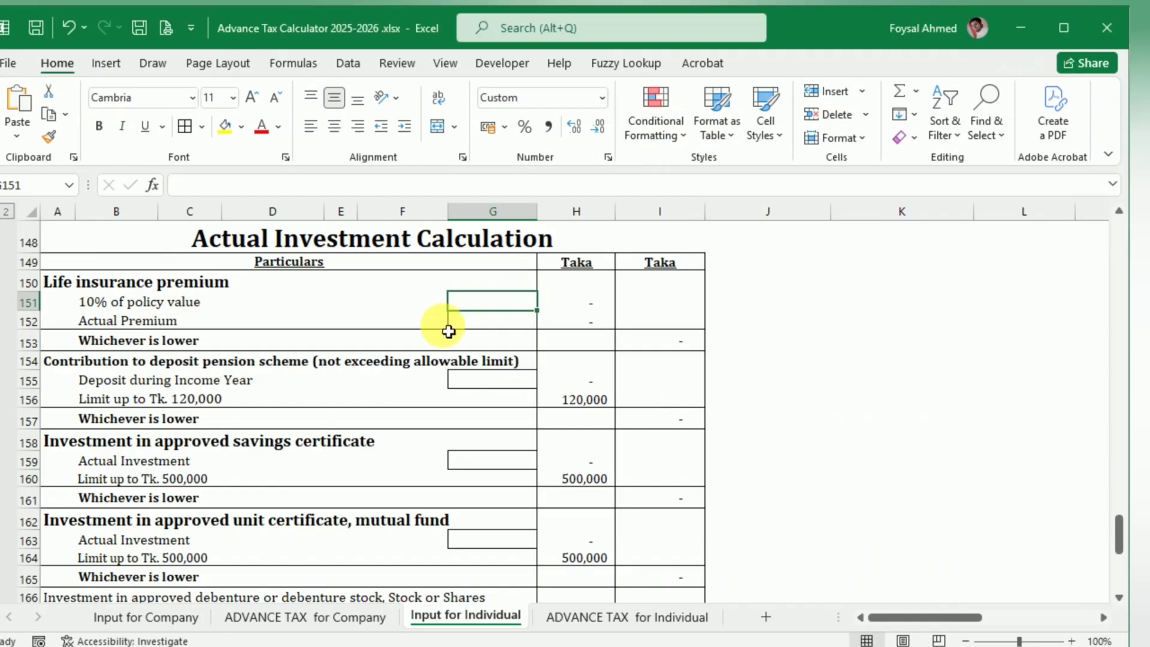
{"action": "double_click", "coordinate": [484, 305]}
{"action": "key", "text": "ctrl+v"}
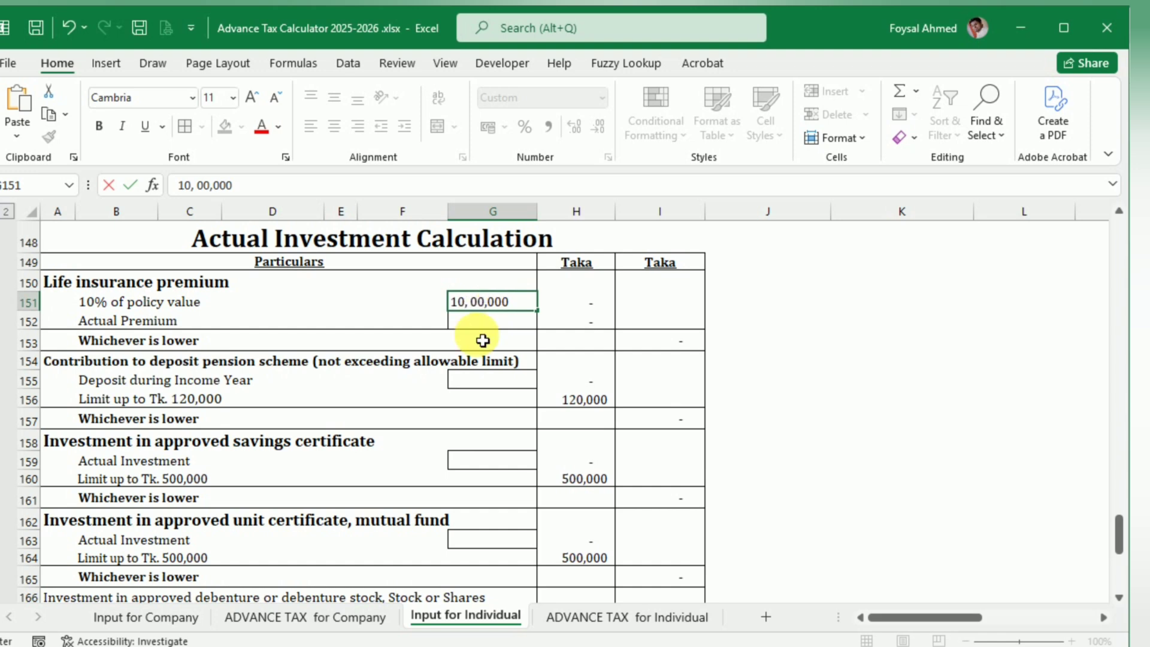
{"action": "type", "text": "="}
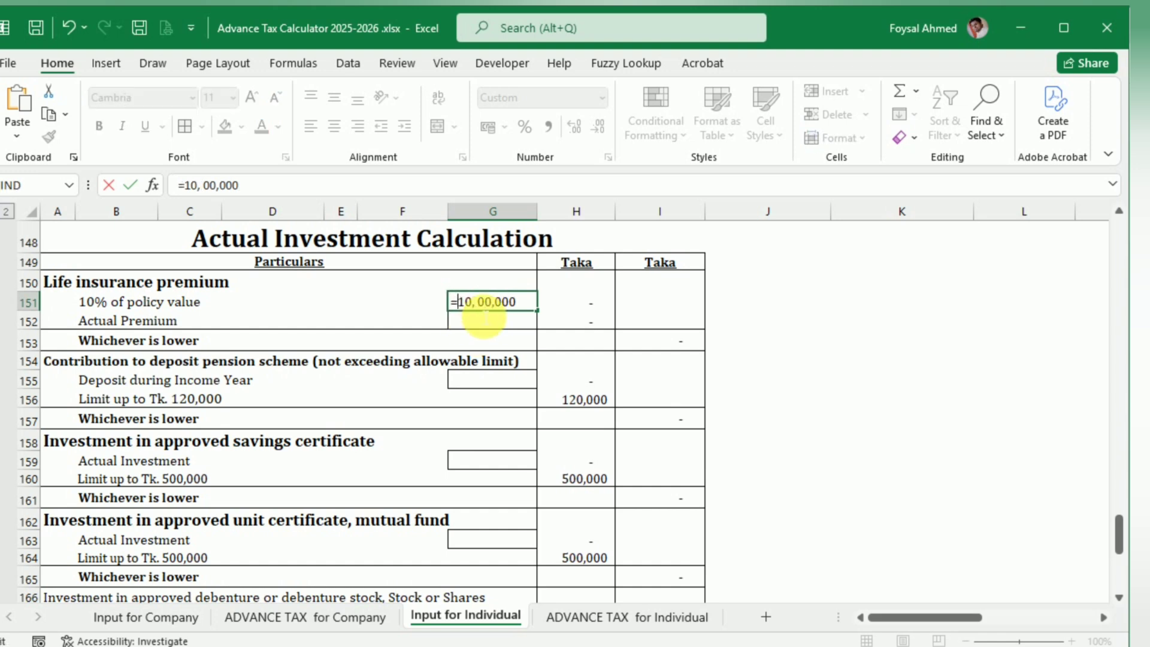
{"action": "key", "text": "Return"}
{"action": "key", "text": "Return"}
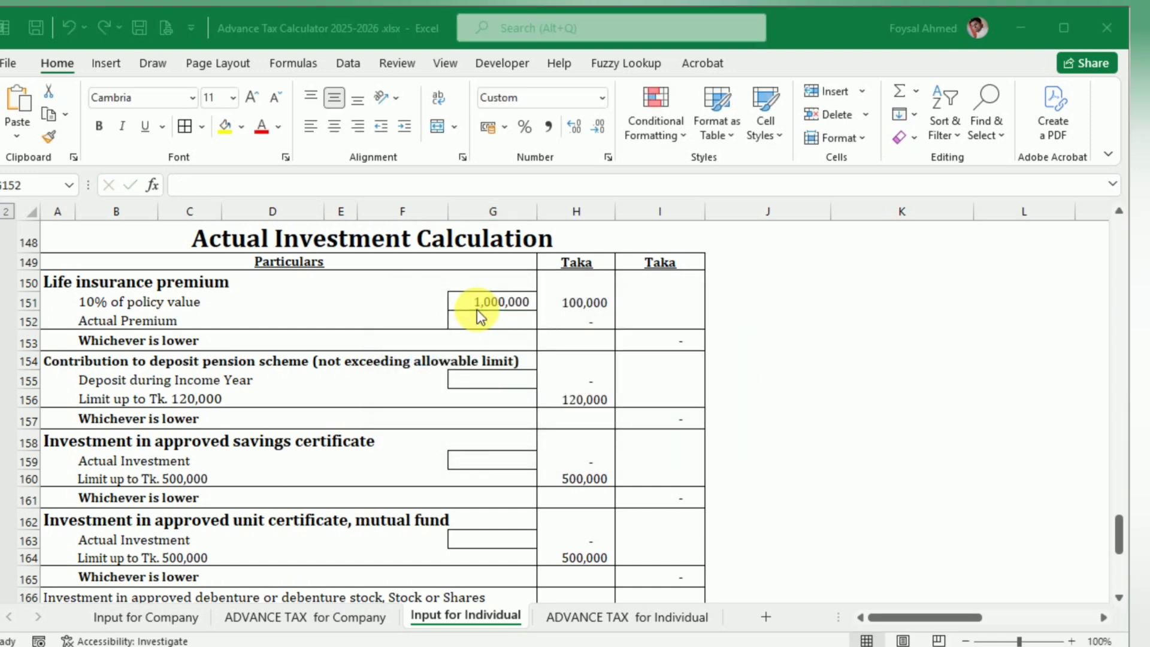
Step: Check the monthly insurance premium in the blog example and enter the Actual Premium as =7000*12
{"action": "key", "text": "alt+Tab"}
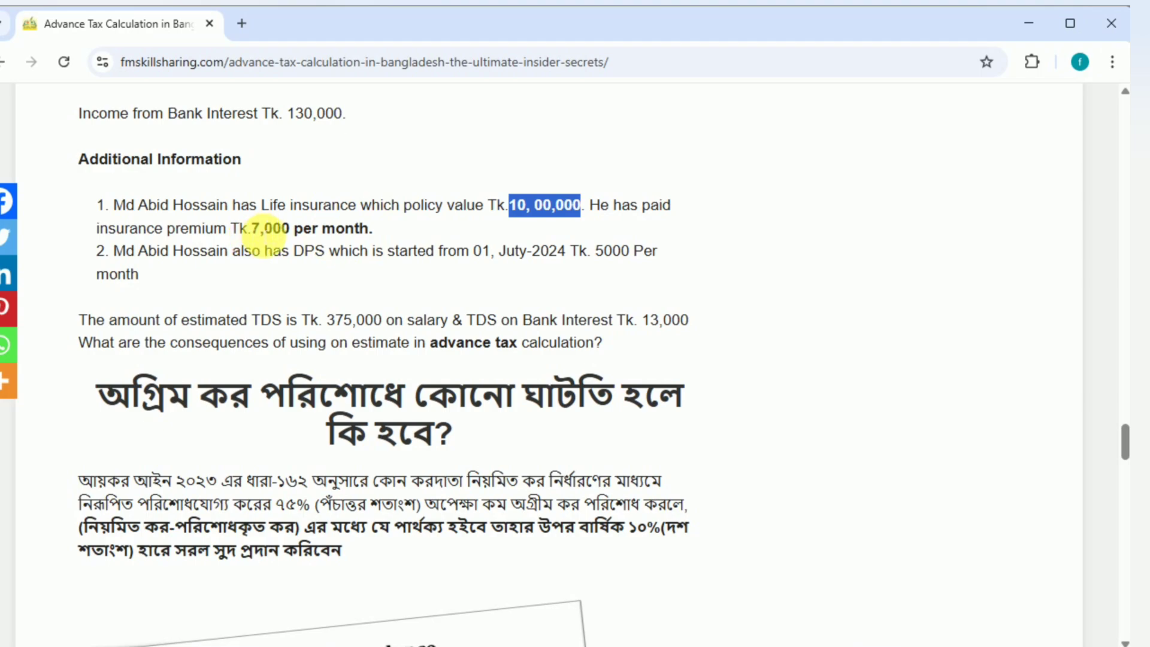
{"action": "key", "text": "alt+Tab"}
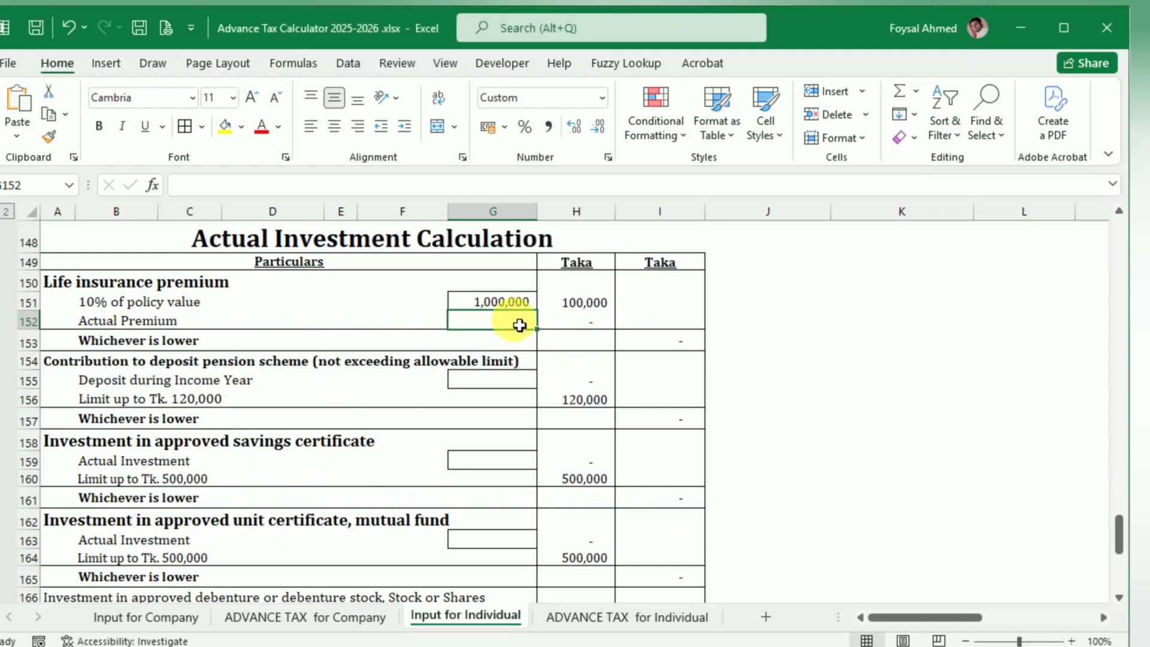
{"action": "type", "text": "=7000*"}
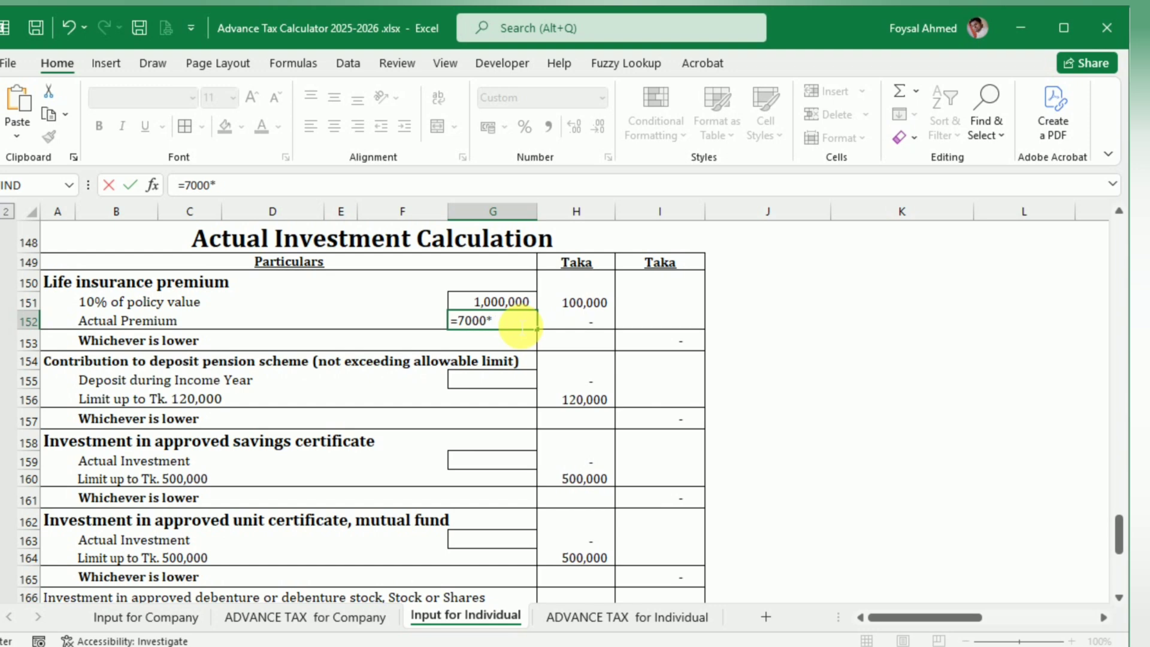
{"action": "type", "text": "12"}
{"action": "key", "text": "Return"}
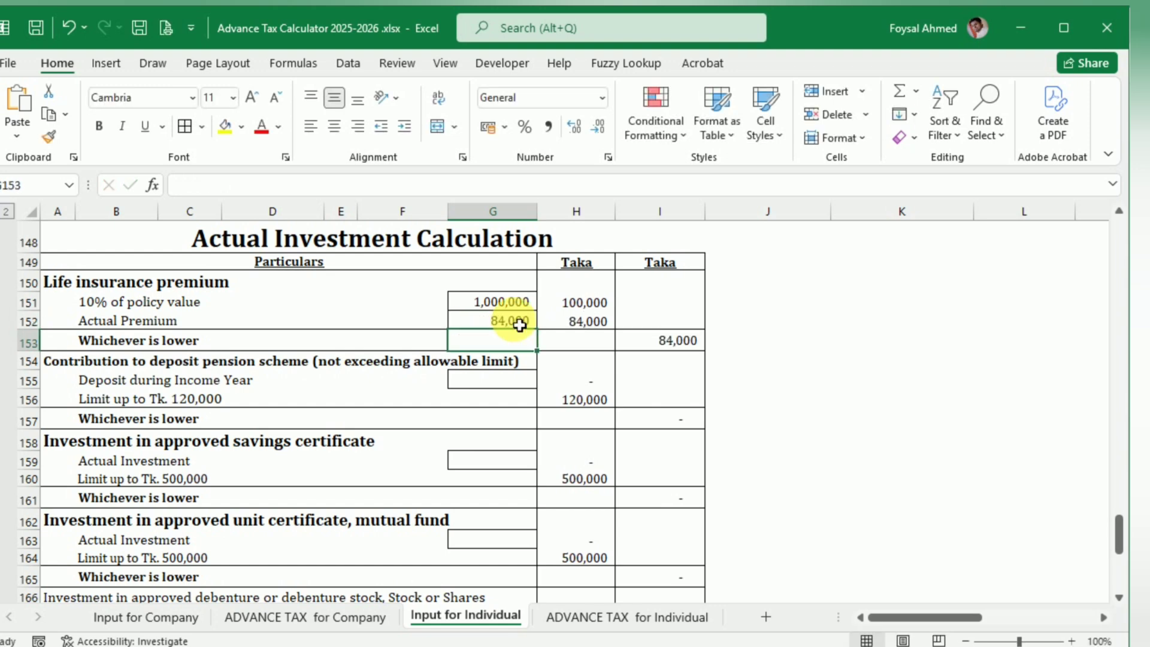
Step: Check the monthly DPS amount in the blog example and enter 60000 as Deposit during Income Year
{"action": "key", "text": "alt+Tab"}
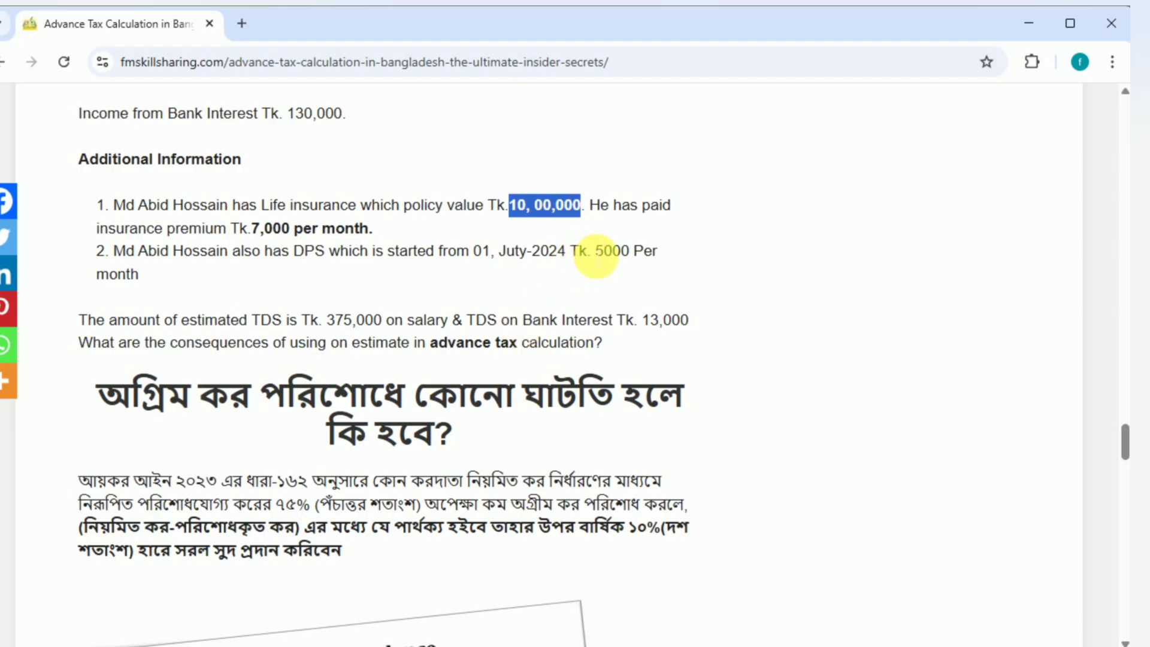
{"action": "key", "text": "alt+Tab"}
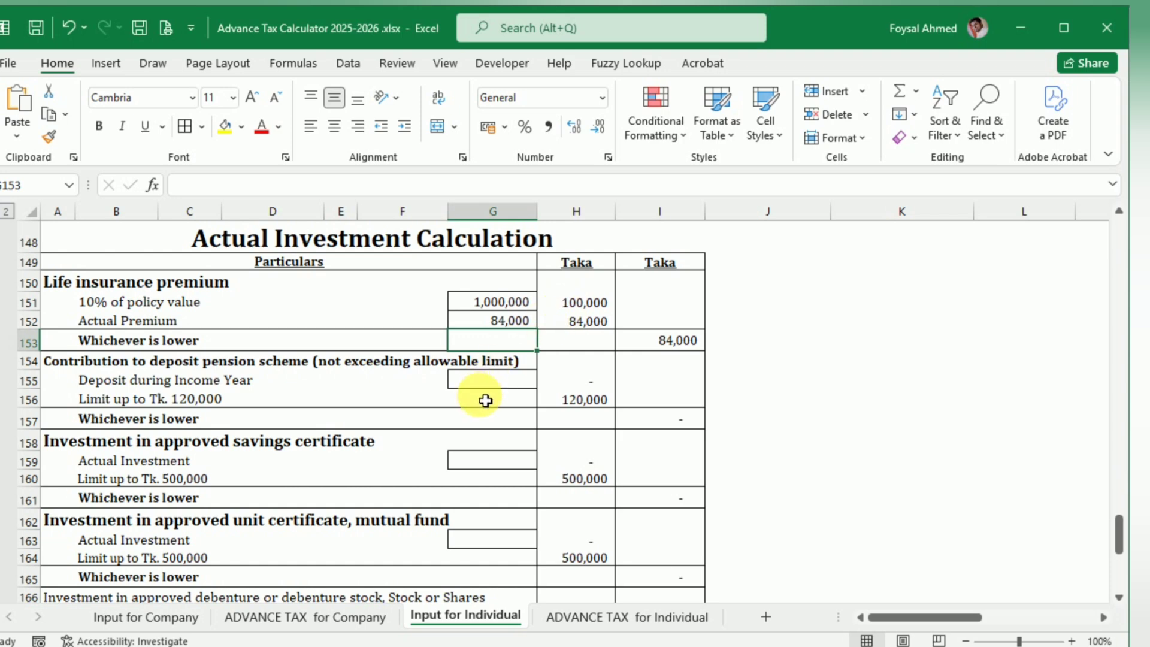
{"action": "left_click", "coordinate": [488, 379]}
{"action": "type", "text": "5"}
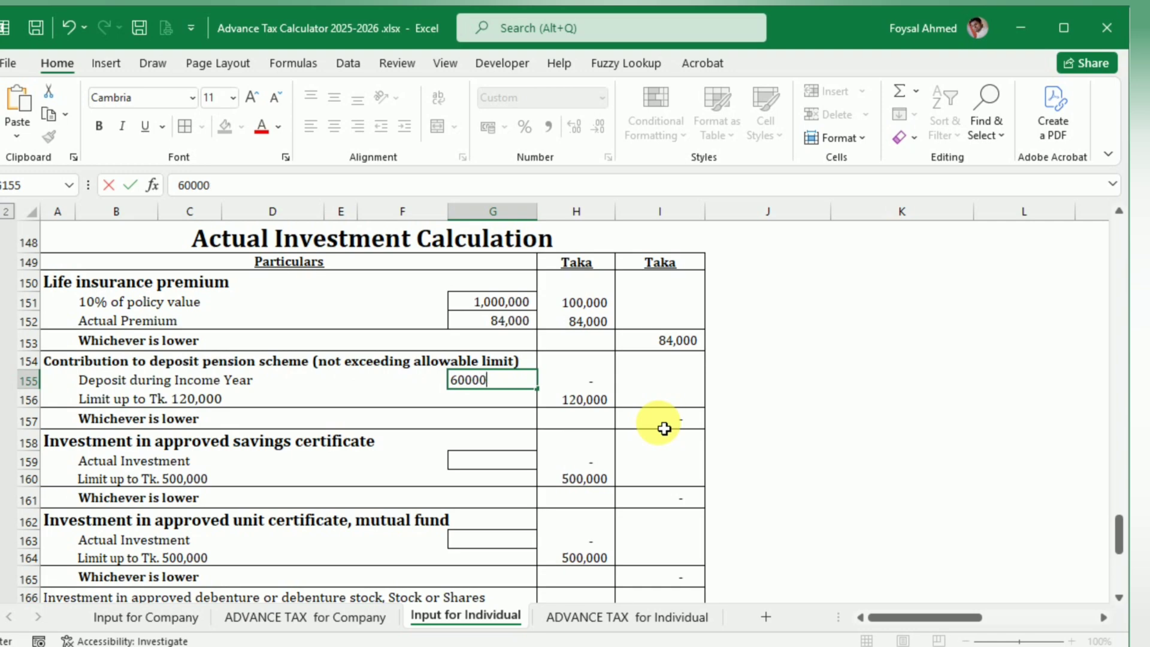
{"action": "type", "text": "0000"}
{"action": "key", "text": "Return"}
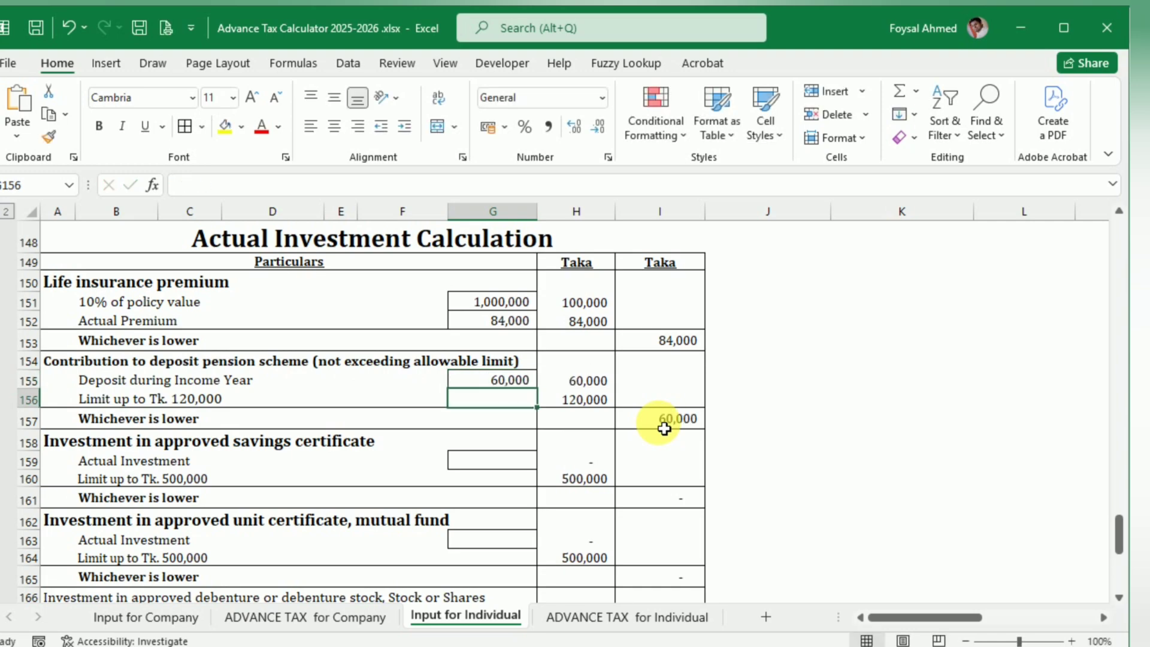
Step: Check the blog's additional information and review the remaining investment rows through the General Tax Rebate Calculation on the individual input sheet
{"action": "key", "text": "alt+Tab"}
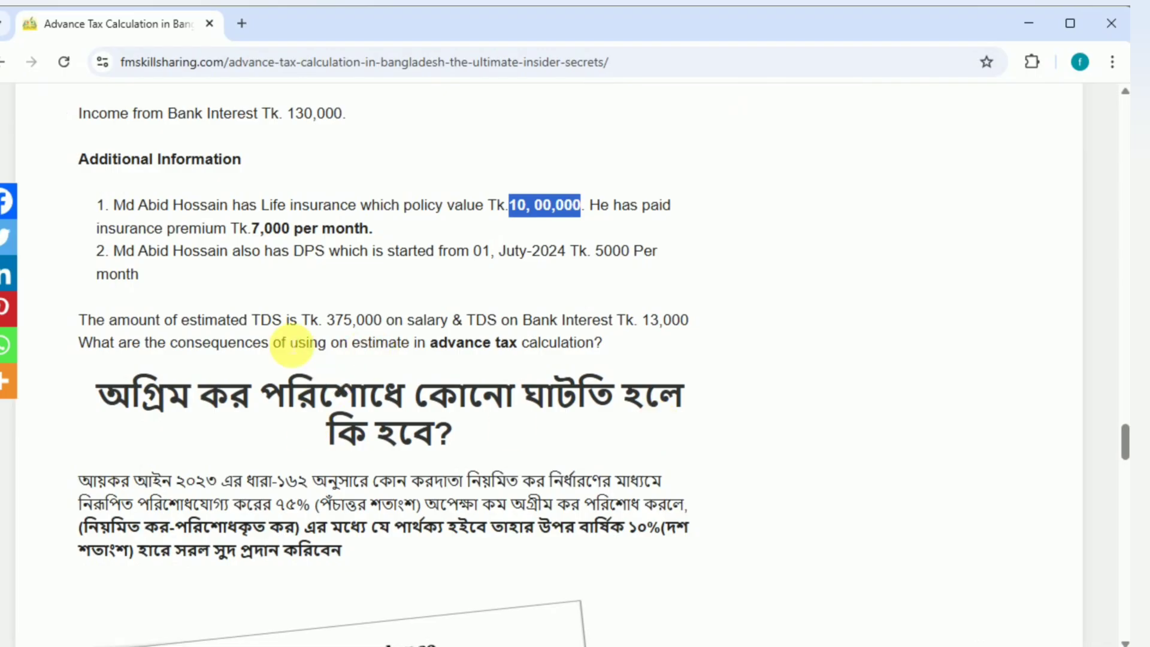
{"action": "key", "text": "alt+Tab"}
{"action": "scroll", "coordinate": [617, 393], "scroll_direction": "down", "scroll_amount": 2}
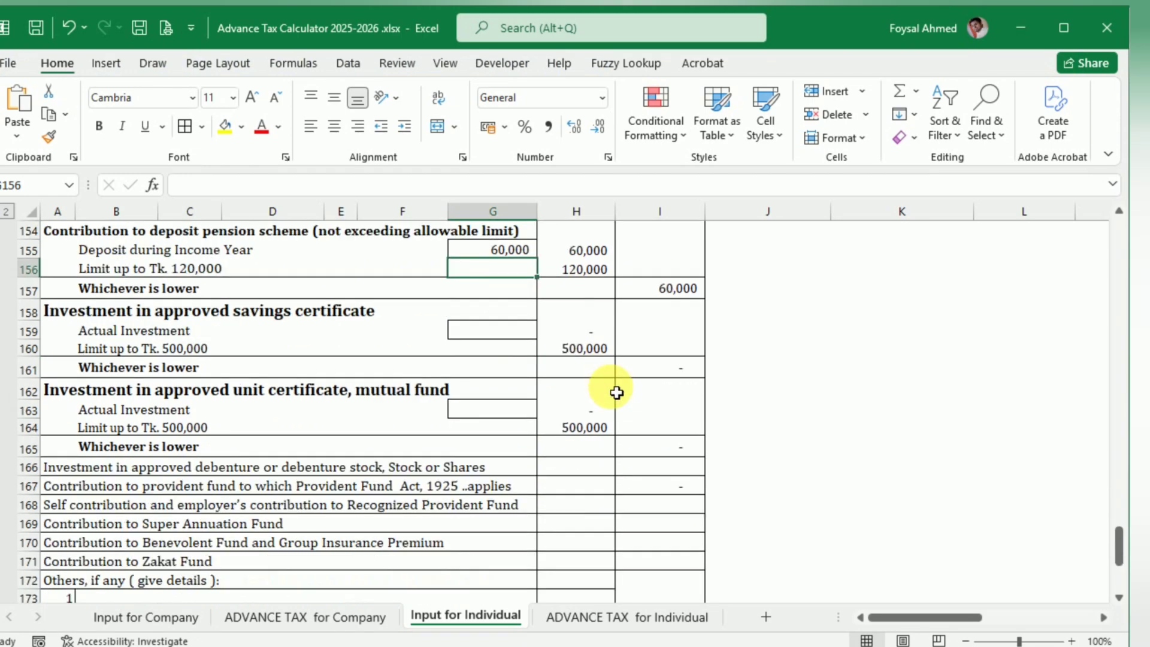
{"action": "scroll", "coordinate": [617, 392], "scroll_direction": "down", "scroll_amount": 5}
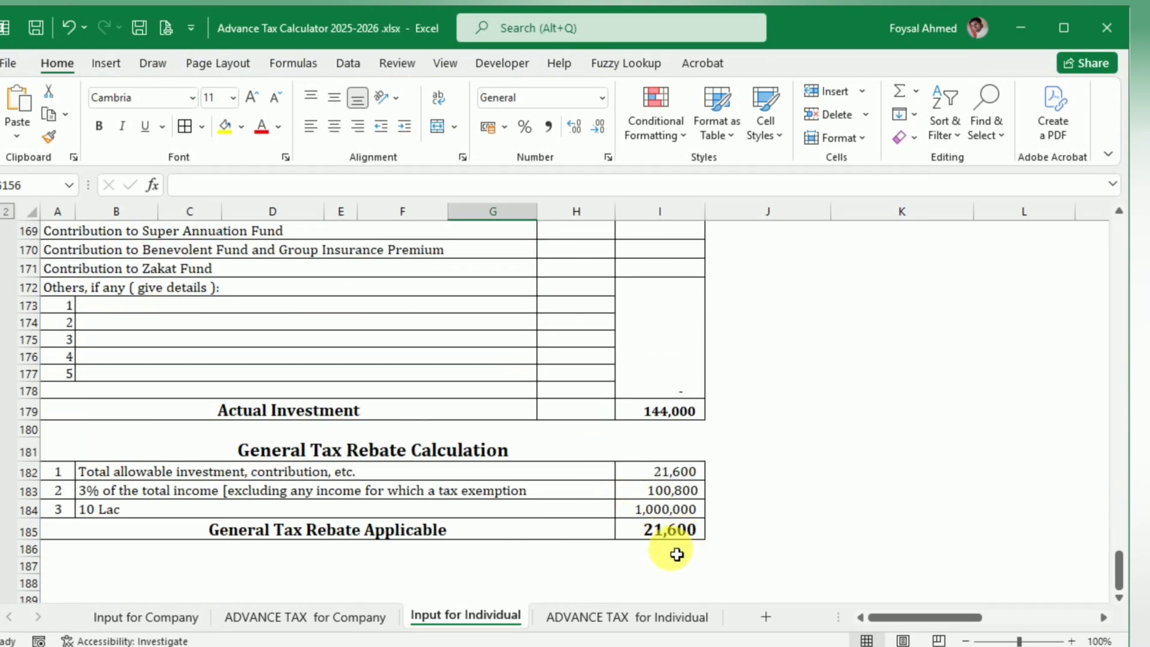
Step: Locate the Adjustment for Tax Deducted and Collected at source table on Input for Individual and examine its quarterly columns
{"action": "scroll", "coordinate": [677, 554], "scroll_direction": "up", "scroll_amount": 20}
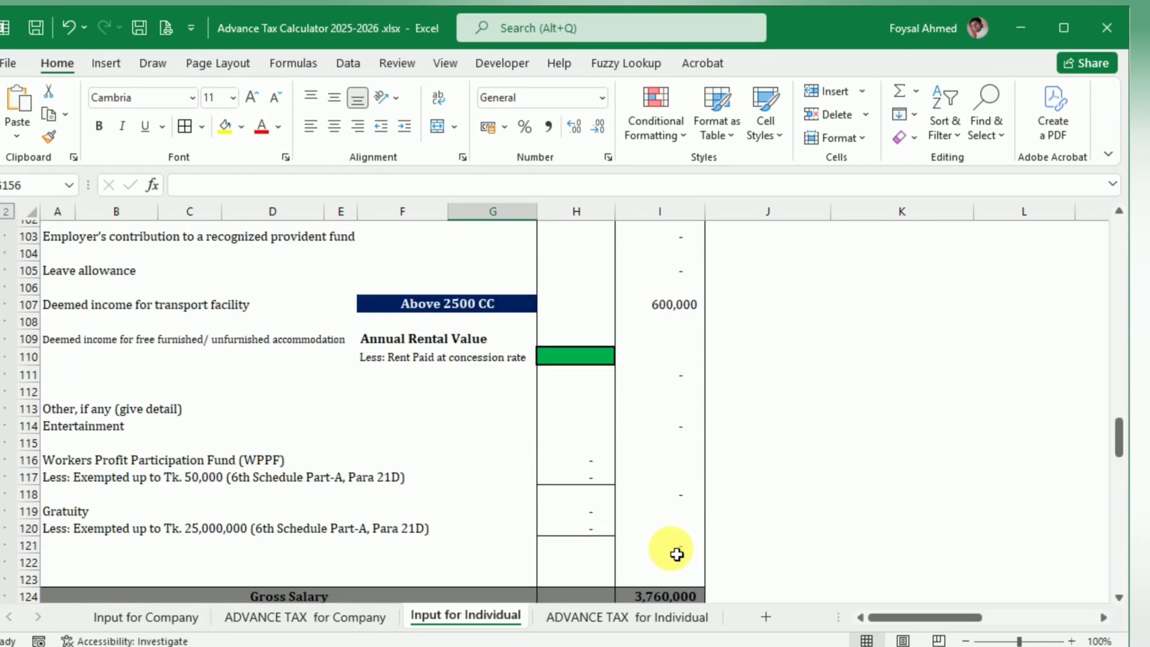
{"action": "scroll", "coordinate": [677, 554], "scroll_direction": "up", "scroll_amount": 16}
{"action": "scroll", "coordinate": [675, 560], "scroll_direction": "down", "scroll_amount": 6}
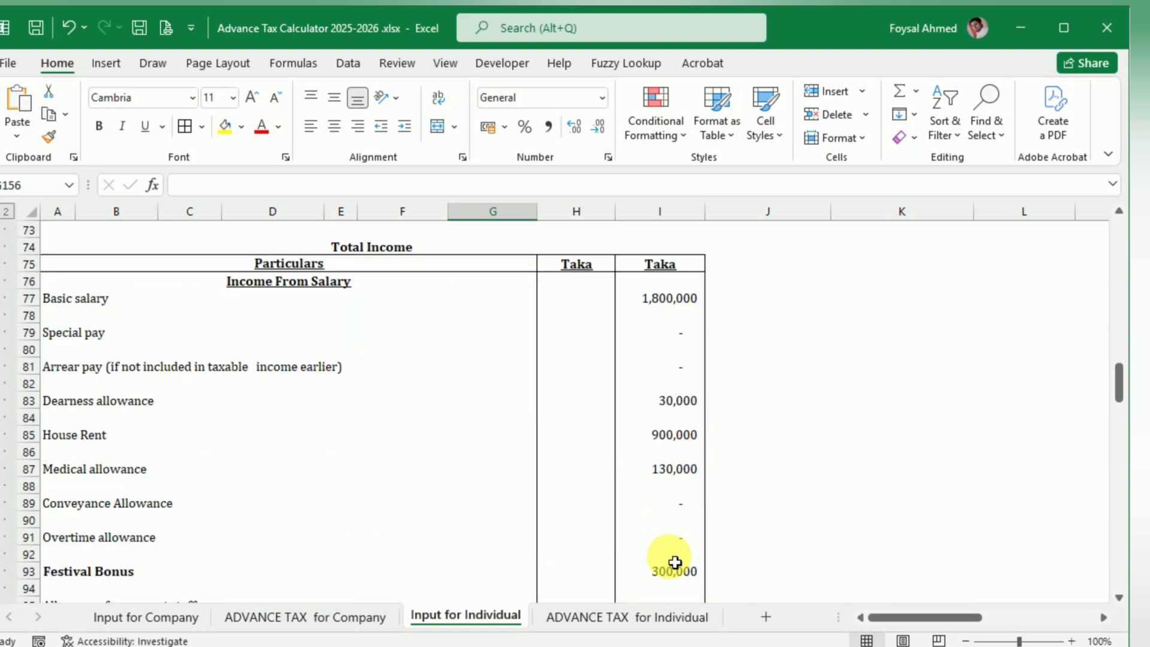
{"action": "scroll", "coordinate": [675, 562], "scroll_direction": "down", "scroll_amount": 6}
{"action": "left_click_drag", "start_coordinate": [868, 616], "coordinate": [998, 591]}
{"action": "scroll", "coordinate": [816, 521], "scroll_direction": "up", "scroll_amount": 15}
{"action": "scroll", "coordinate": [816, 521], "scroll_direction": "down", "scroll_amount": 7}
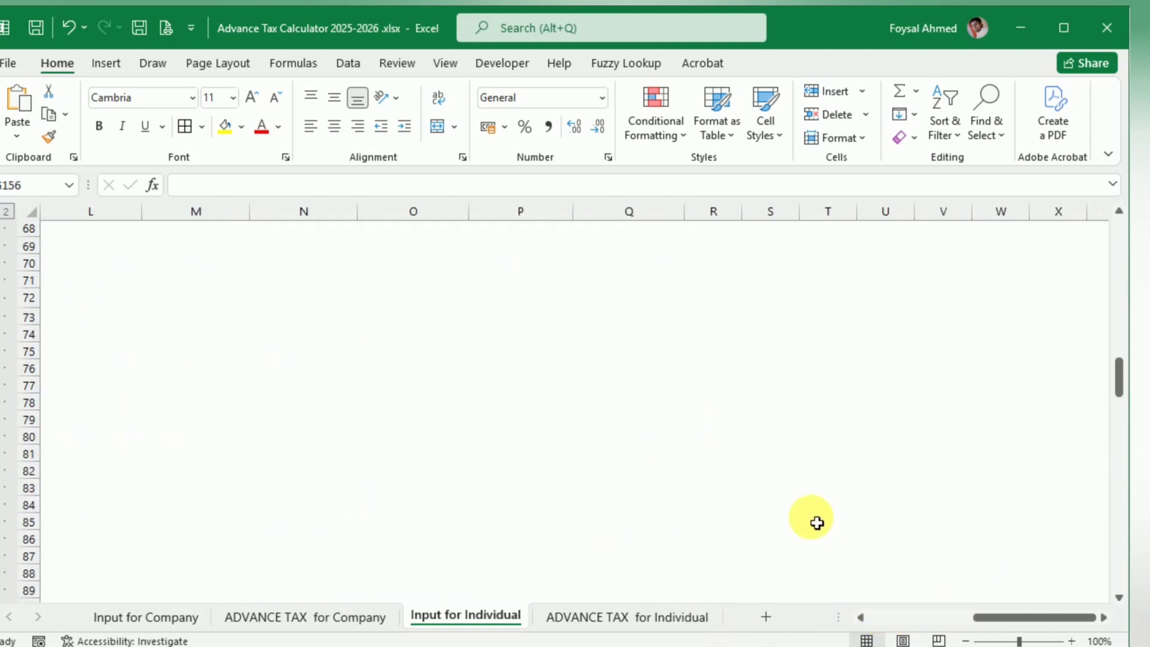
{"action": "scroll", "coordinate": [817, 523], "scroll_direction": "down", "scroll_amount": 20}
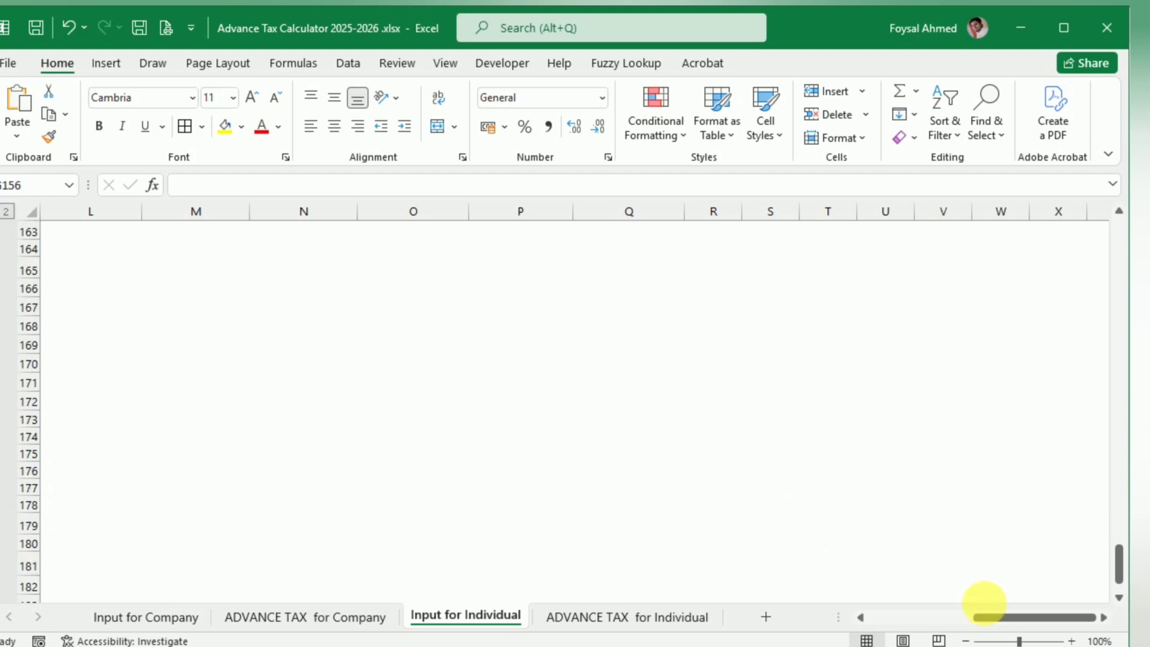
{"action": "left_click_drag", "start_coordinate": [985, 602], "coordinate": [680, 585]}
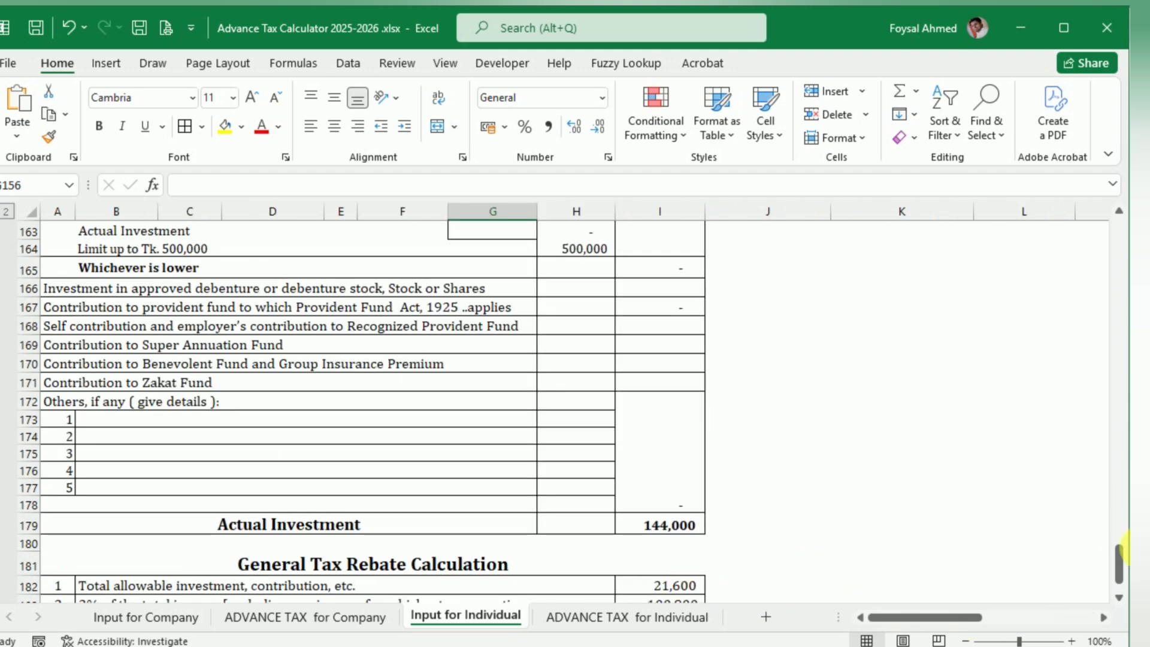
{"action": "left_click_drag", "start_coordinate": [1120, 551], "coordinate": [1096, 261]}
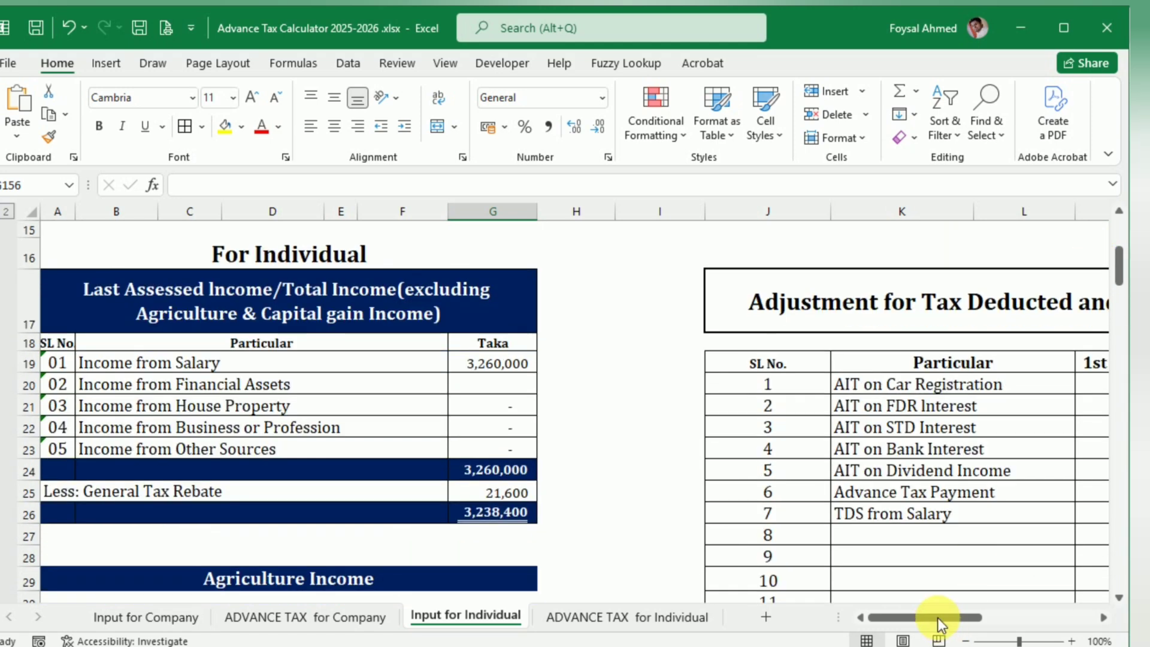
{"action": "left_click_drag", "start_coordinate": [937, 617], "coordinate": [1032, 607]}
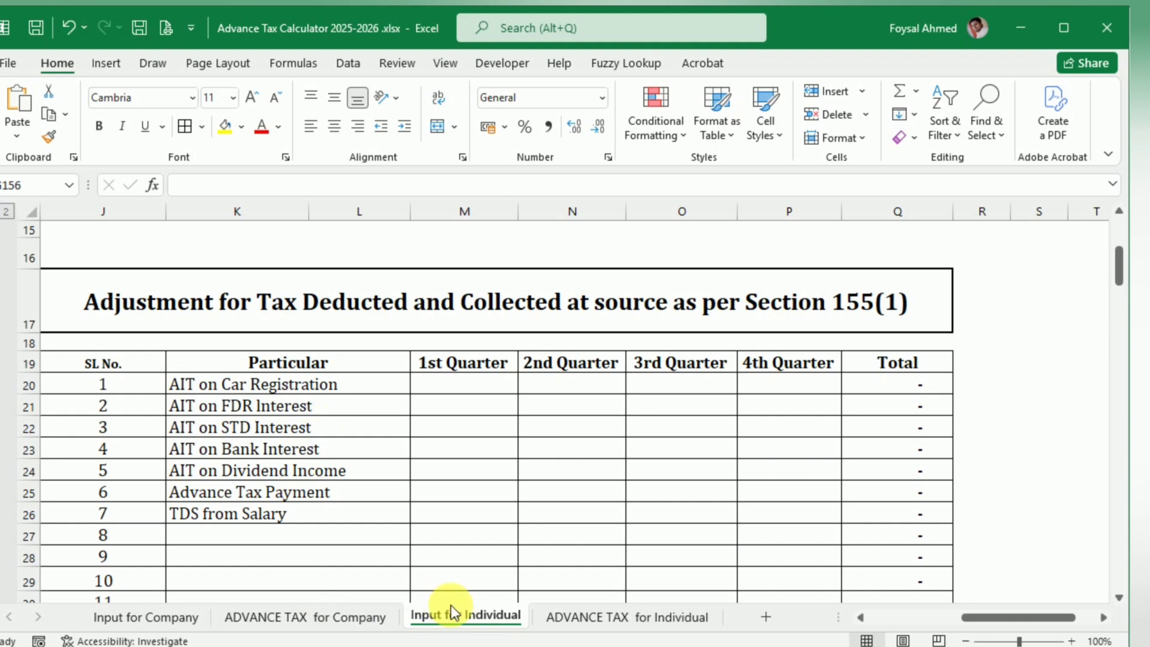
Step: Compare the income summary on ADVANCE TAX for Individual with the Agriculture Income and Capital Gains tables on Input for Individual
{"action": "left_click", "coordinate": [603, 616]}
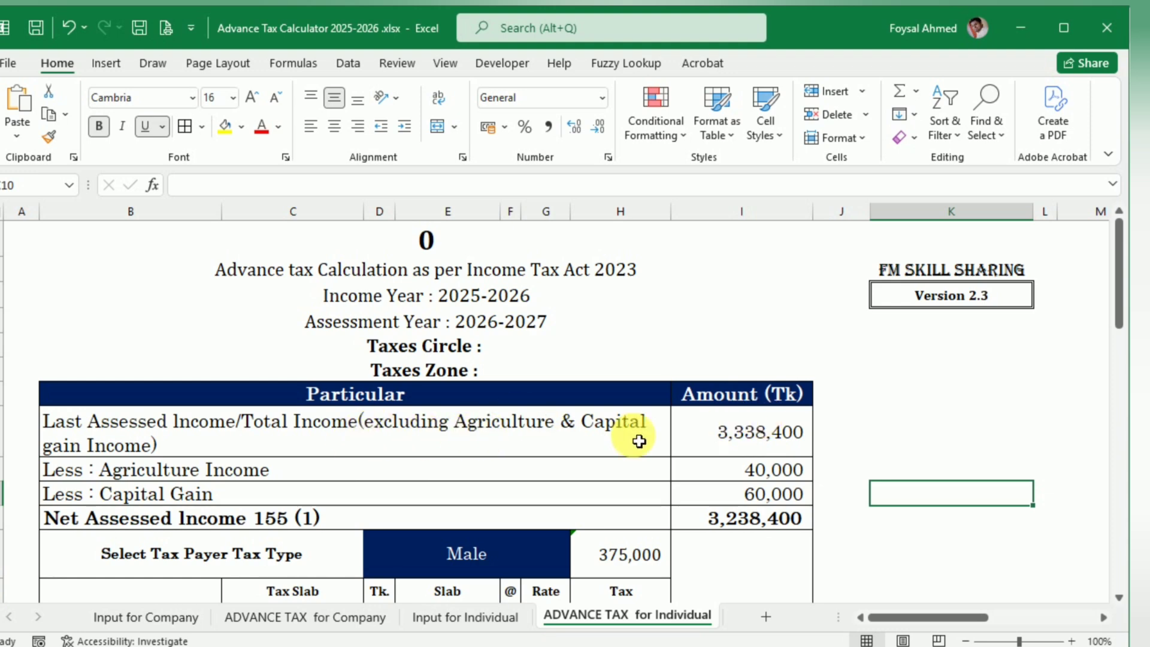
{"action": "left_click", "coordinate": [464, 617]}
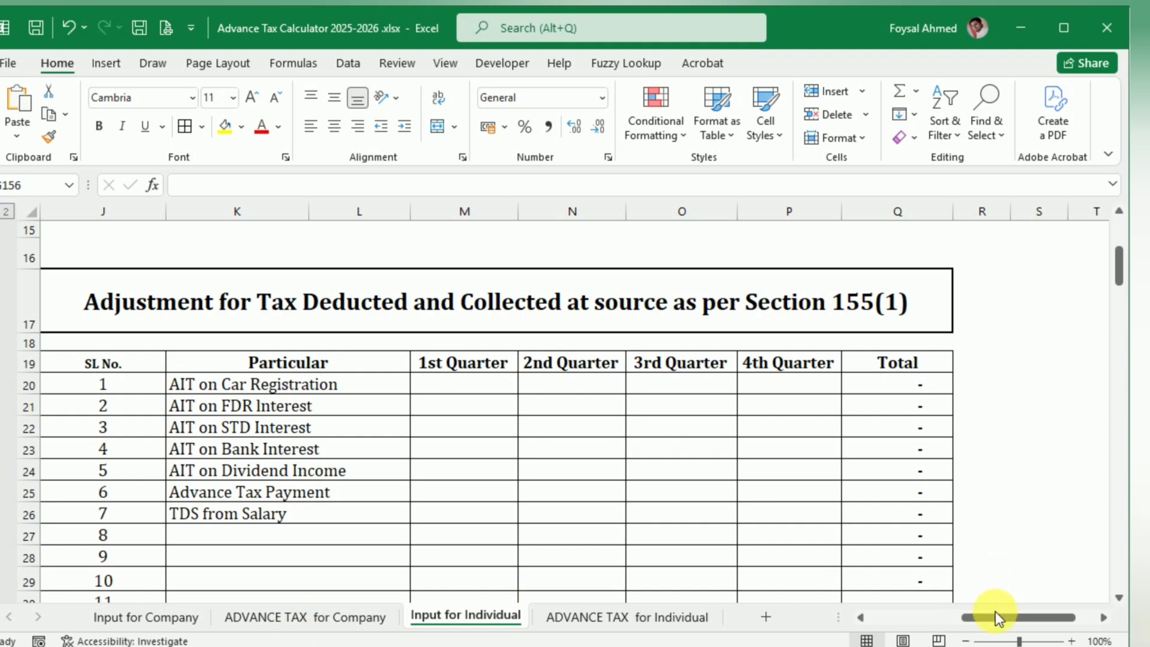
{"action": "left_click_drag", "start_coordinate": [996, 617], "coordinate": [745, 620]}
{"action": "scroll", "coordinate": [423, 509], "scroll_direction": "down", "scroll_amount": 1}
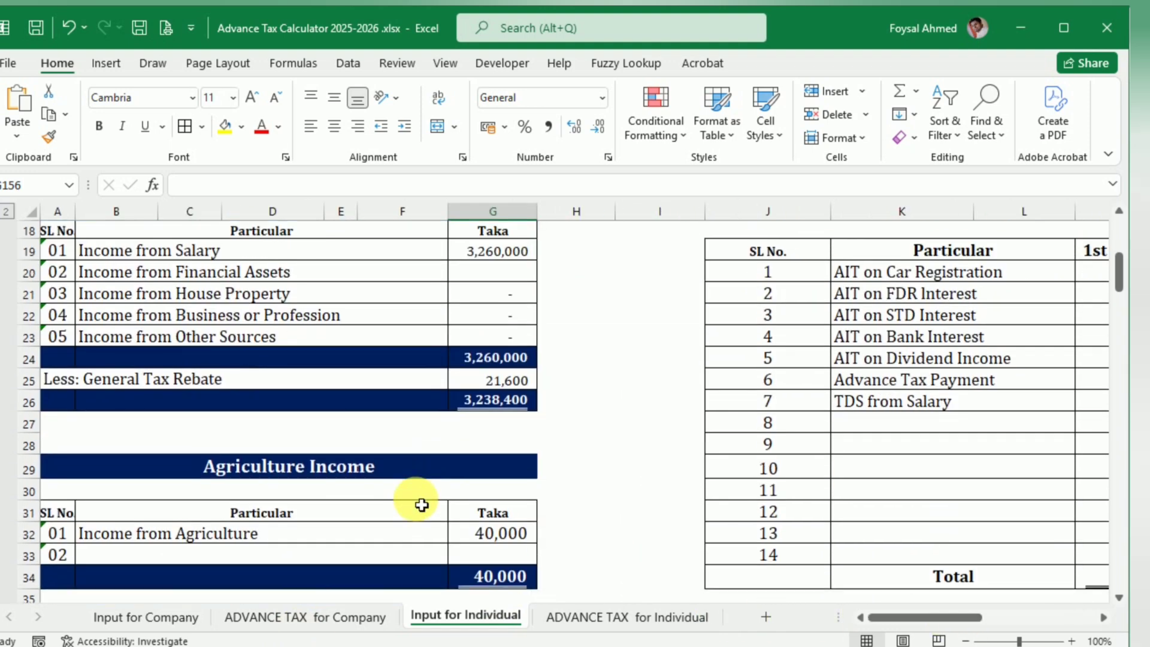
{"action": "scroll", "coordinate": [422, 505], "scroll_direction": "down", "scroll_amount": 3}
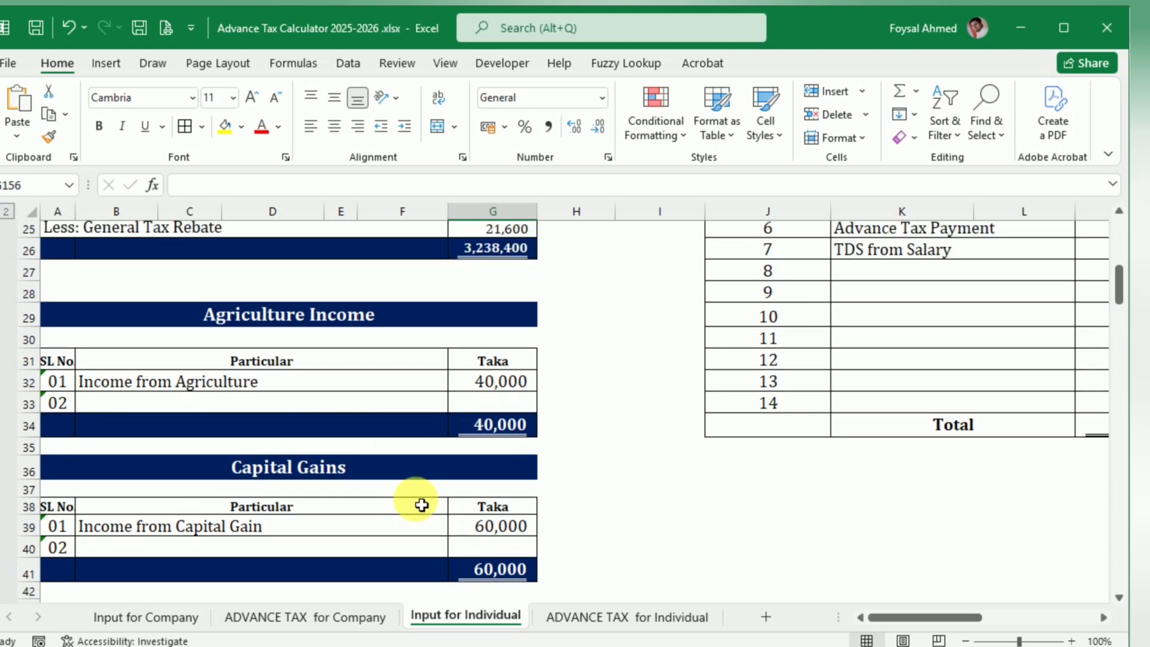
{"action": "scroll", "coordinate": [423, 505], "scroll_direction": "up", "scroll_amount": 2}
{"action": "left_click", "coordinate": [587, 617]}
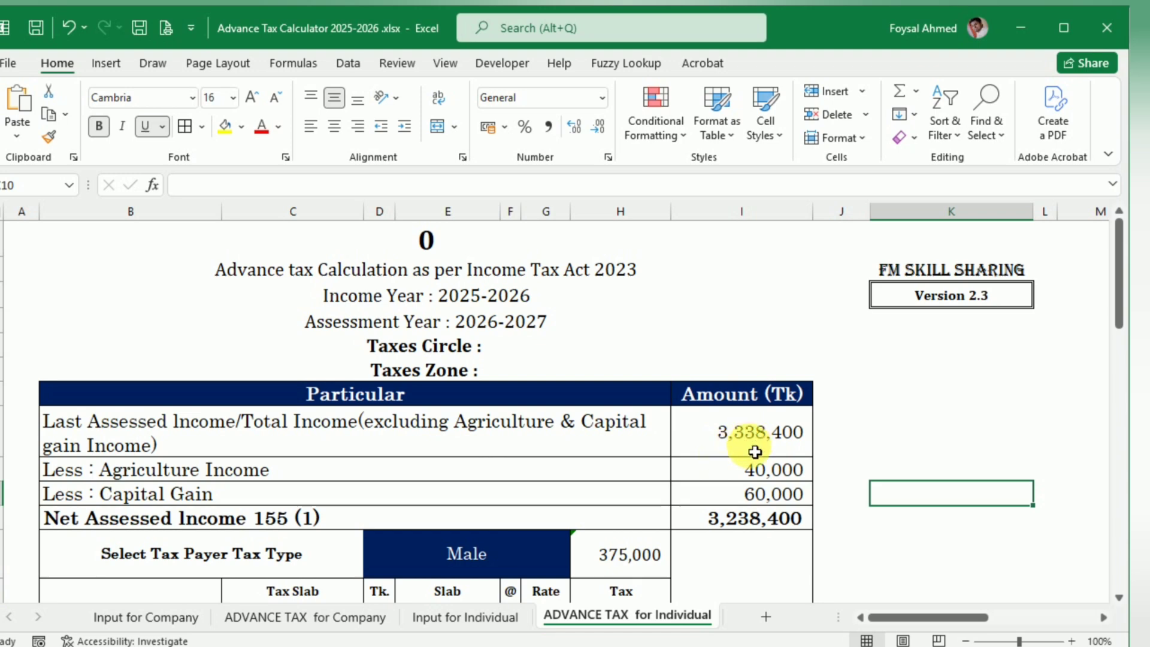
{"action": "left_click", "coordinate": [494, 616]}
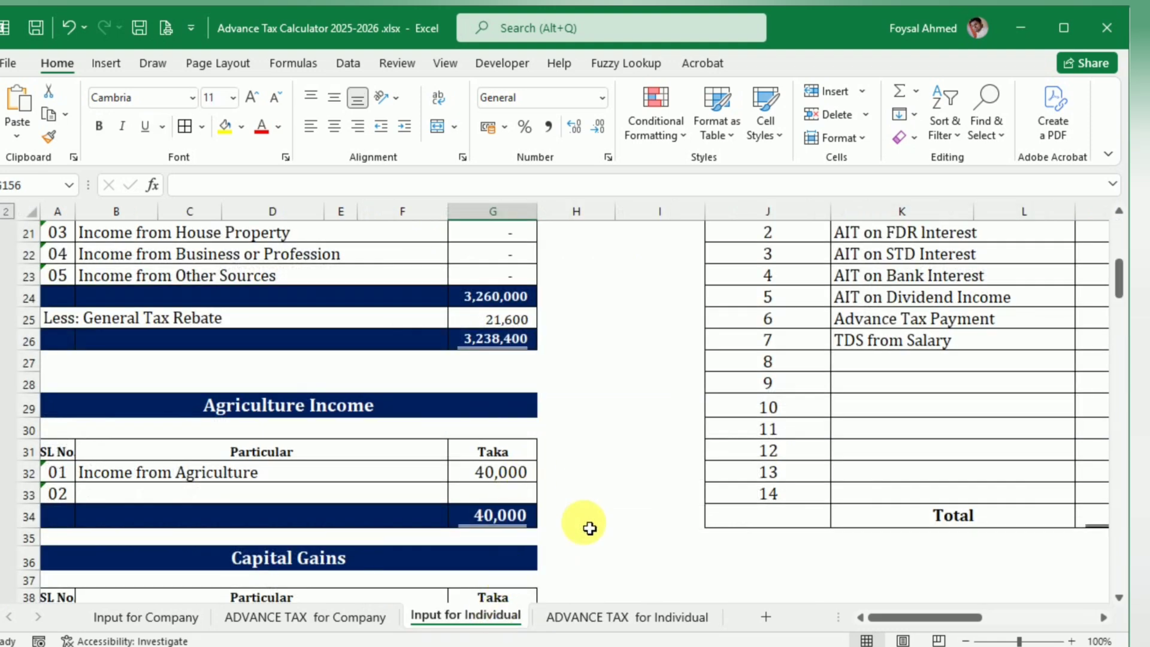
Step: Inspect the formulas for the total income and Income from Salary, and review the agriculture and capital gain entries below
{"action": "scroll", "coordinate": [590, 528], "scroll_direction": "up", "scroll_amount": 1}
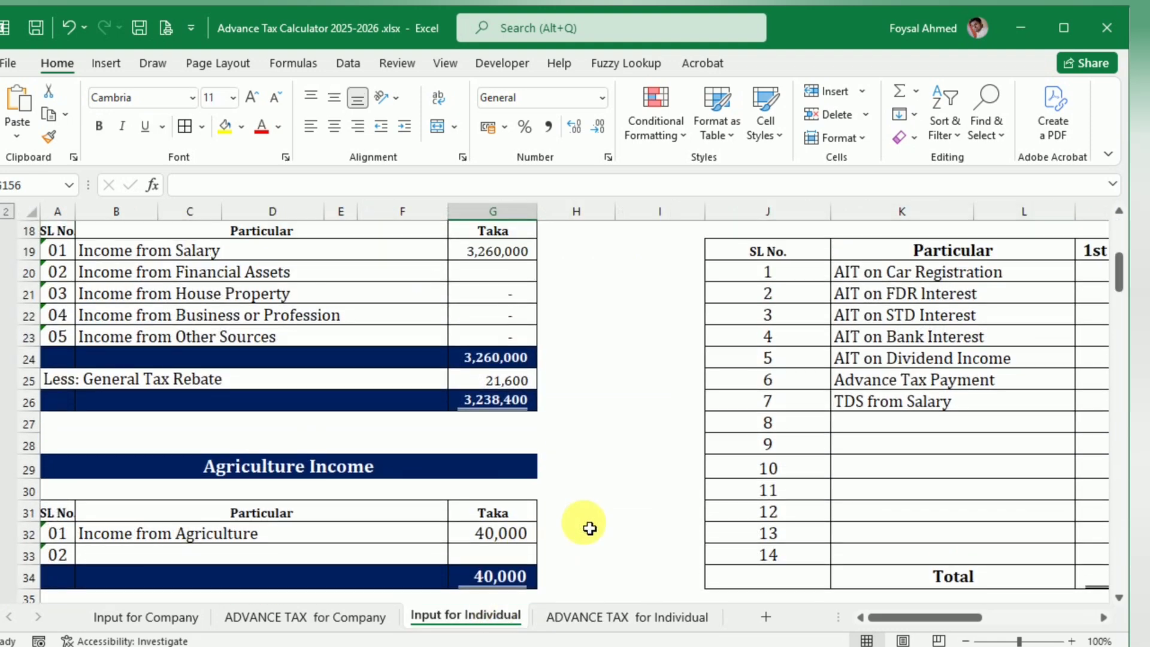
{"action": "scroll", "coordinate": [589, 528], "scroll_direction": "up", "scroll_amount": 1}
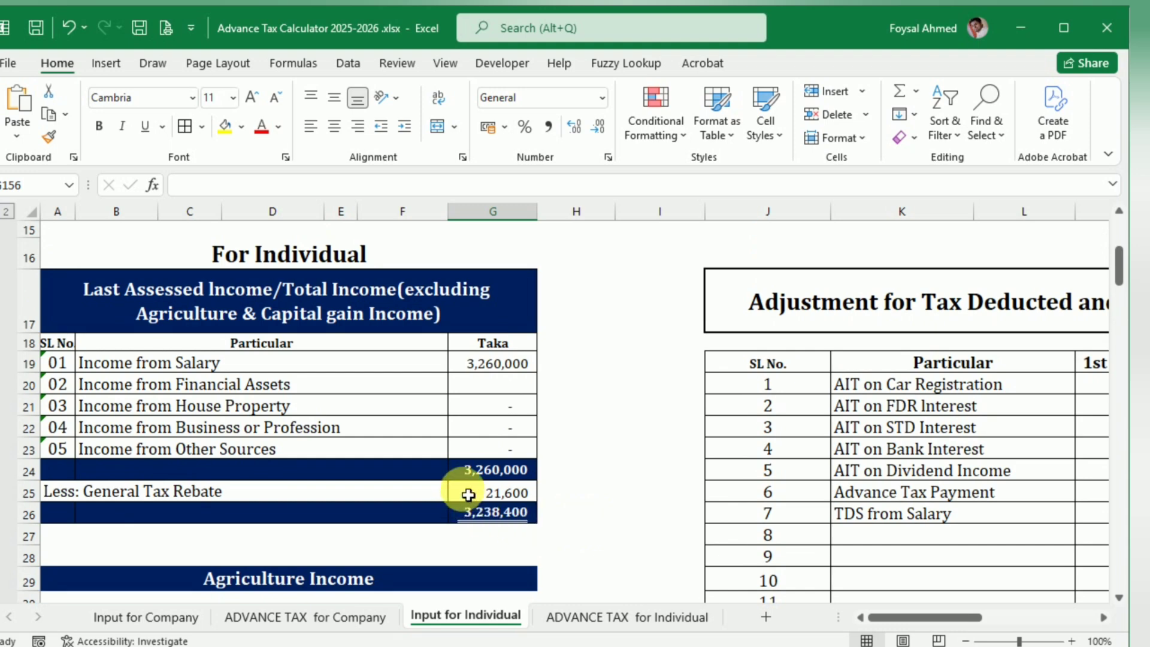
{"action": "left_click", "coordinate": [480, 479]}
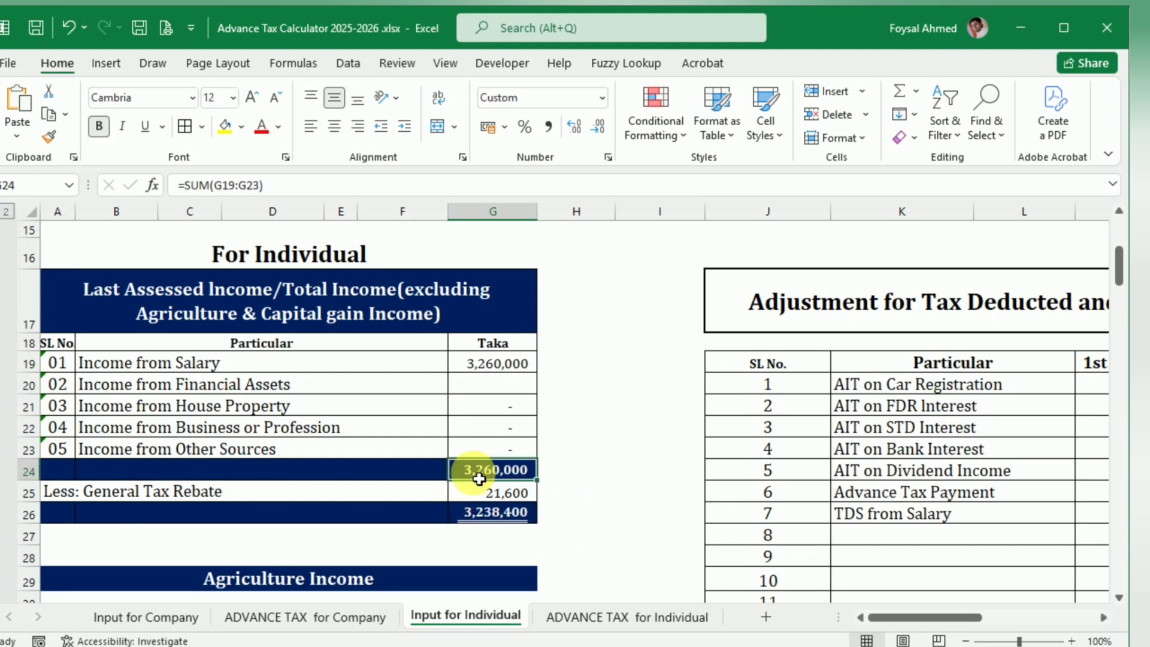
{"action": "left_click", "coordinate": [487, 367]}
{"action": "scroll", "coordinate": [537, 462], "scroll_direction": "down", "scroll_amount": 2}
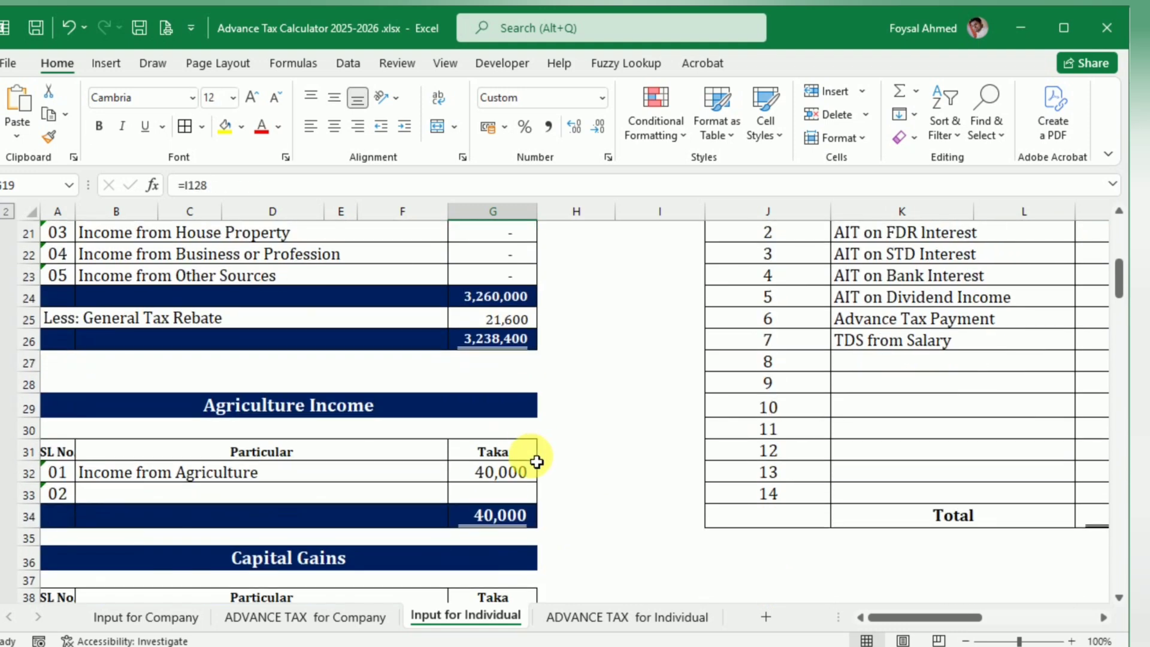
{"action": "scroll", "coordinate": [537, 462], "scroll_direction": "down", "scroll_amount": 1}
{"action": "scroll", "coordinate": [537, 462], "scroll_direction": "down", "scroll_amount": 1}
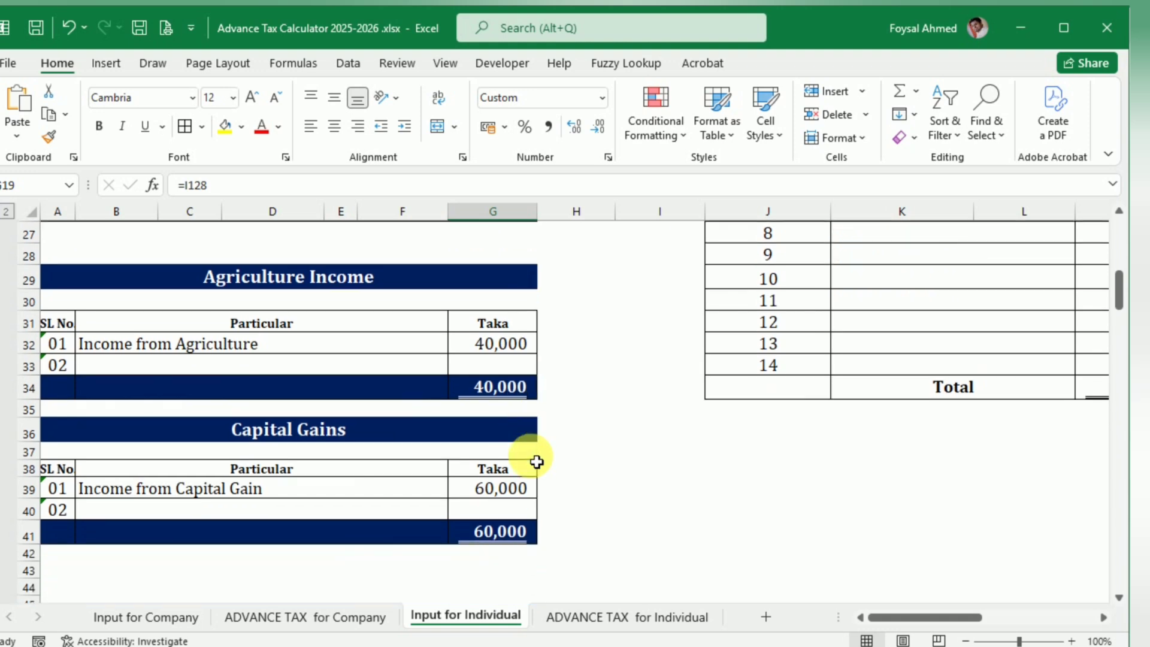
Step: Examine the Last Assessed Income/Total Income formula on ADVANCE TAX for Individual and trace it to the net income on Input for Individual
{"action": "left_click", "coordinate": [602, 616]}
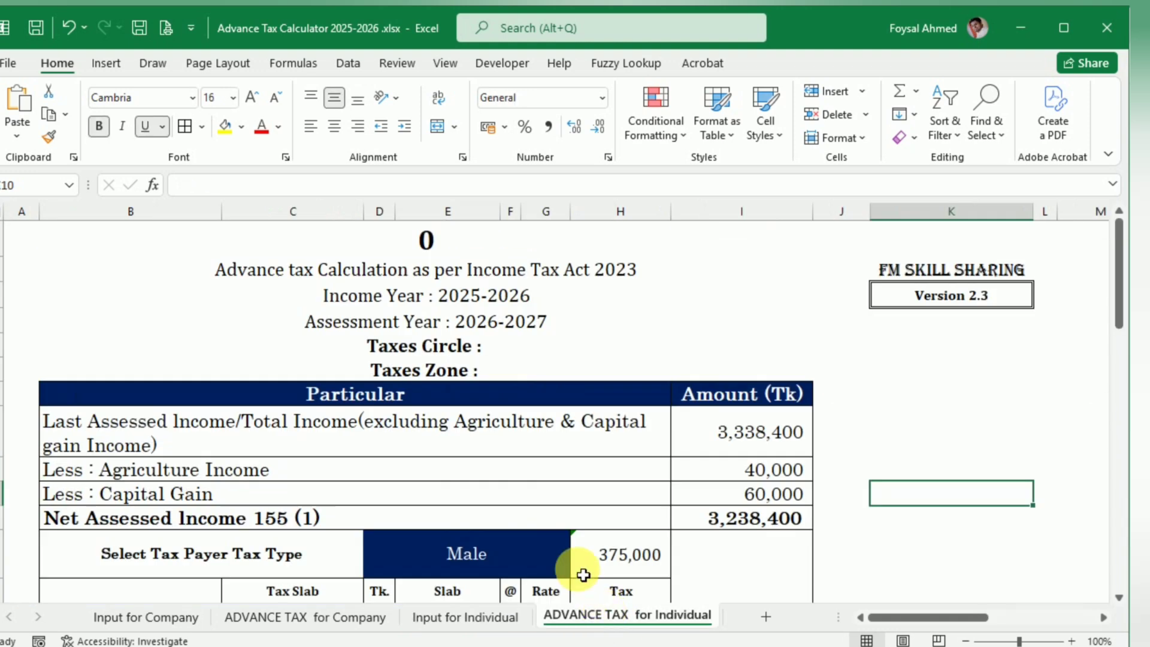
{"action": "left_click", "coordinate": [758, 430]}
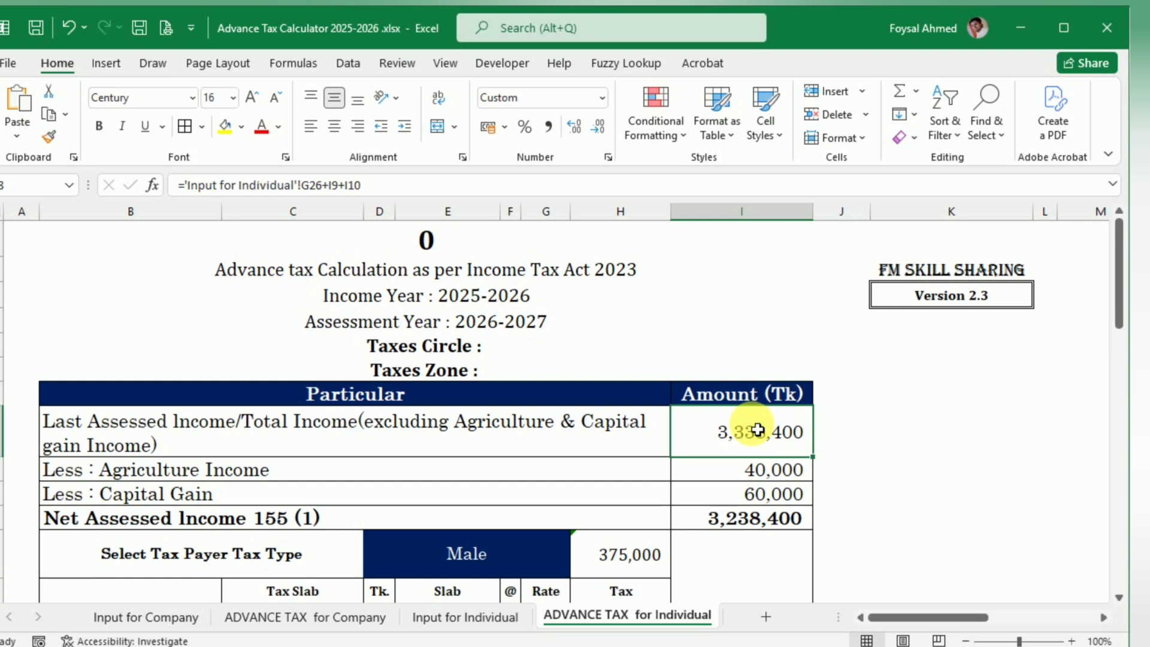
{"action": "double_click", "coordinate": [754, 435]}
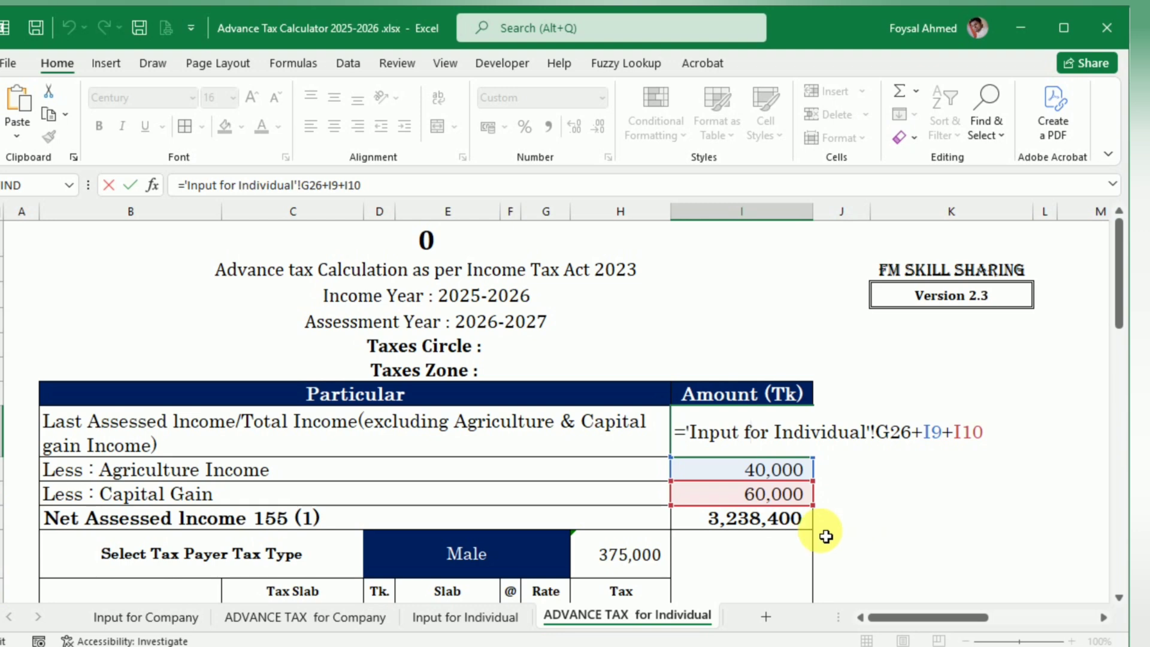
{"action": "key", "text": "Return"}
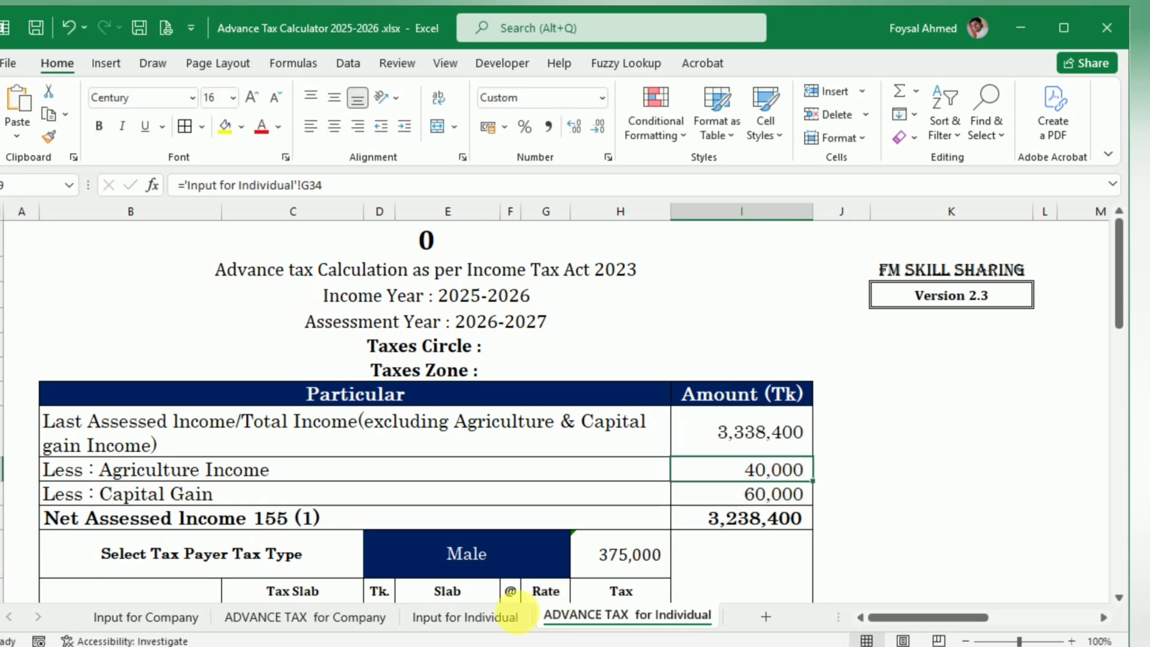
{"action": "left_click", "coordinate": [473, 615]}
{"action": "scroll", "coordinate": [462, 559], "scroll_direction": "up", "scroll_amount": 3}
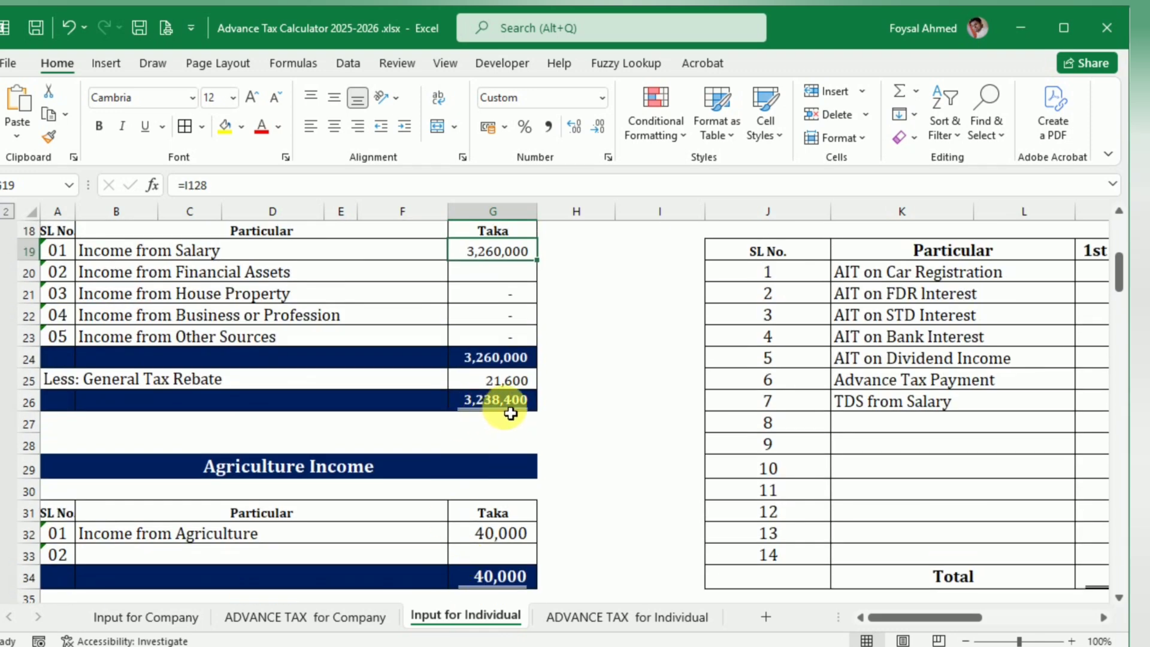
{"action": "left_click", "coordinate": [605, 617]}
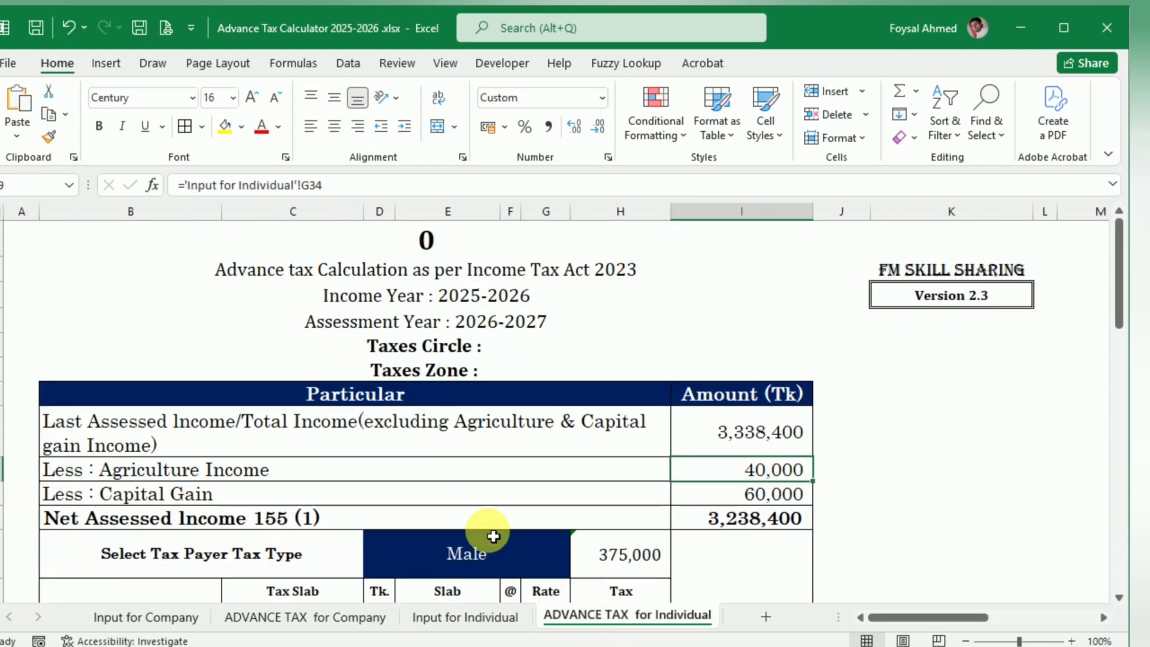
Step: Review the agriculture and capital gain deductions, the Net Assessed Income 155 (1) formula and the tax slab calculation beneath it
{"action": "left_click", "coordinate": [110, 470]}
{"action": "left_click", "coordinate": [118, 502]}
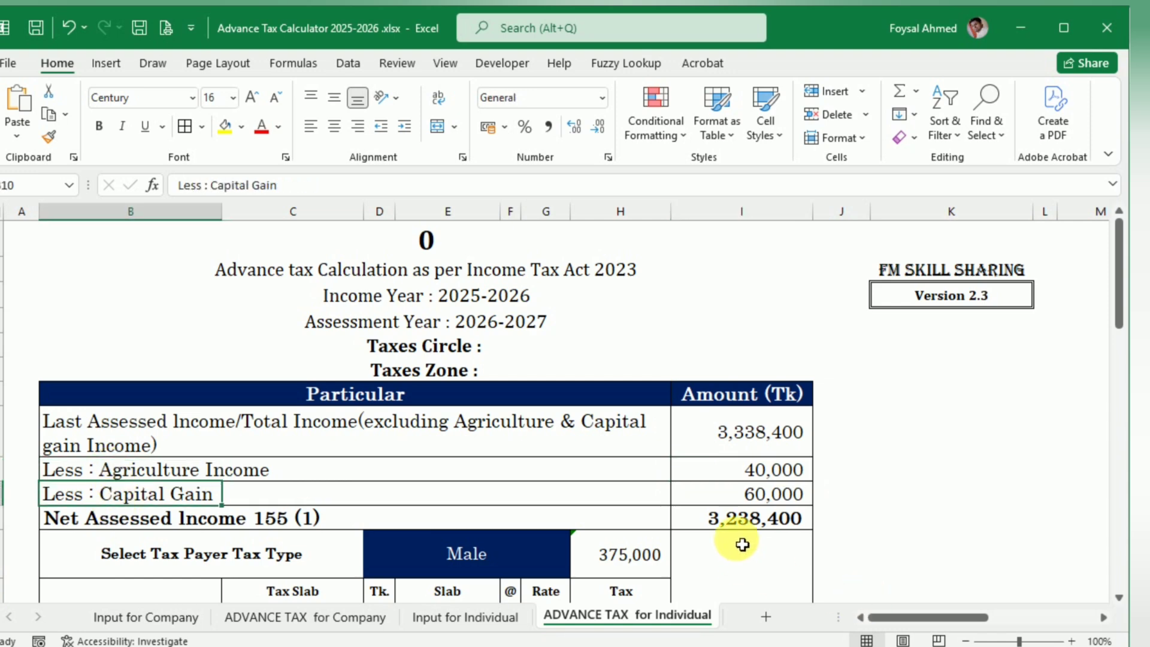
{"action": "left_click", "coordinate": [743, 520]}
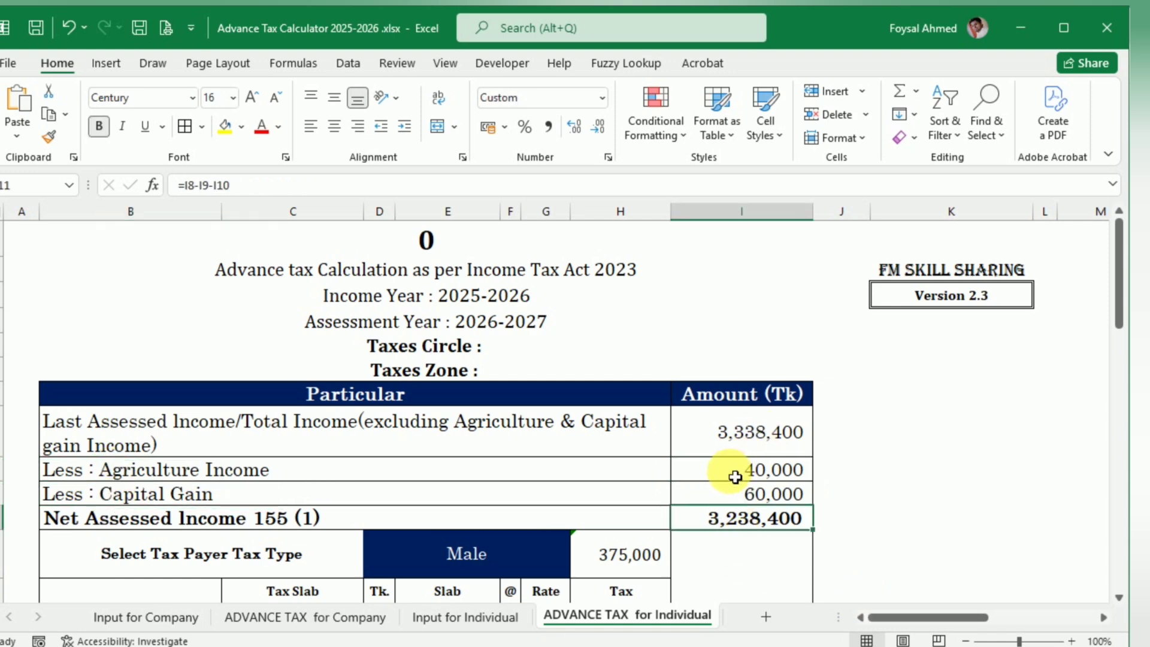
{"action": "left_click", "coordinate": [756, 433]}
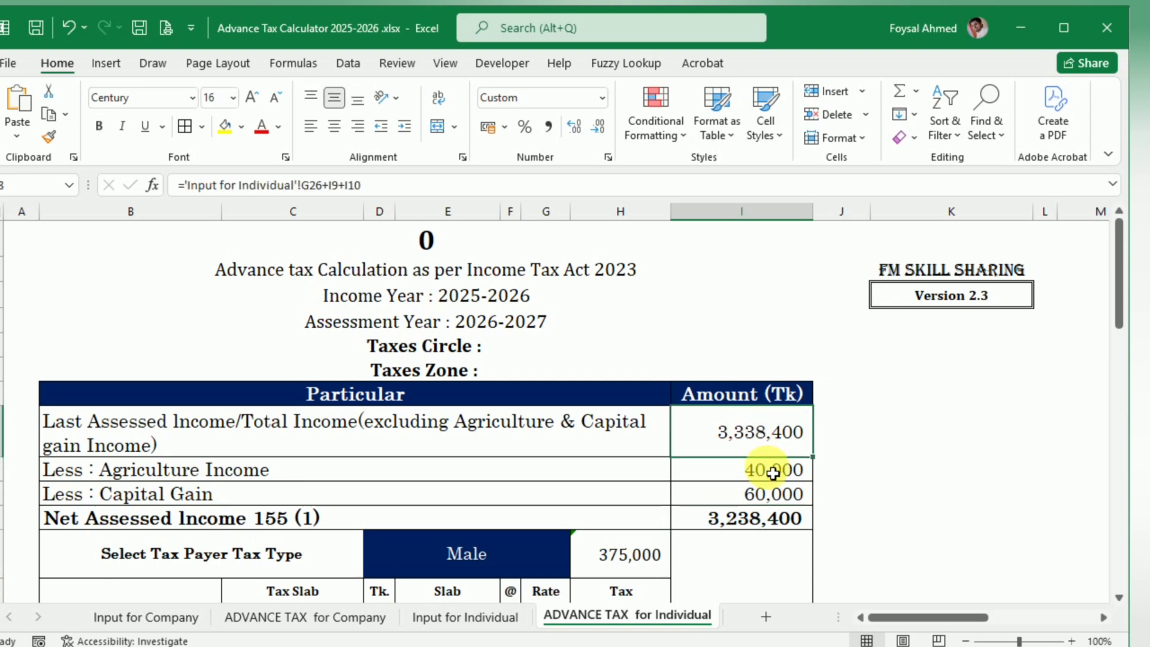
{"action": "scroll", "coordinate": [773, 473], "scroll_direction": "down", "scroll_amount": 2}
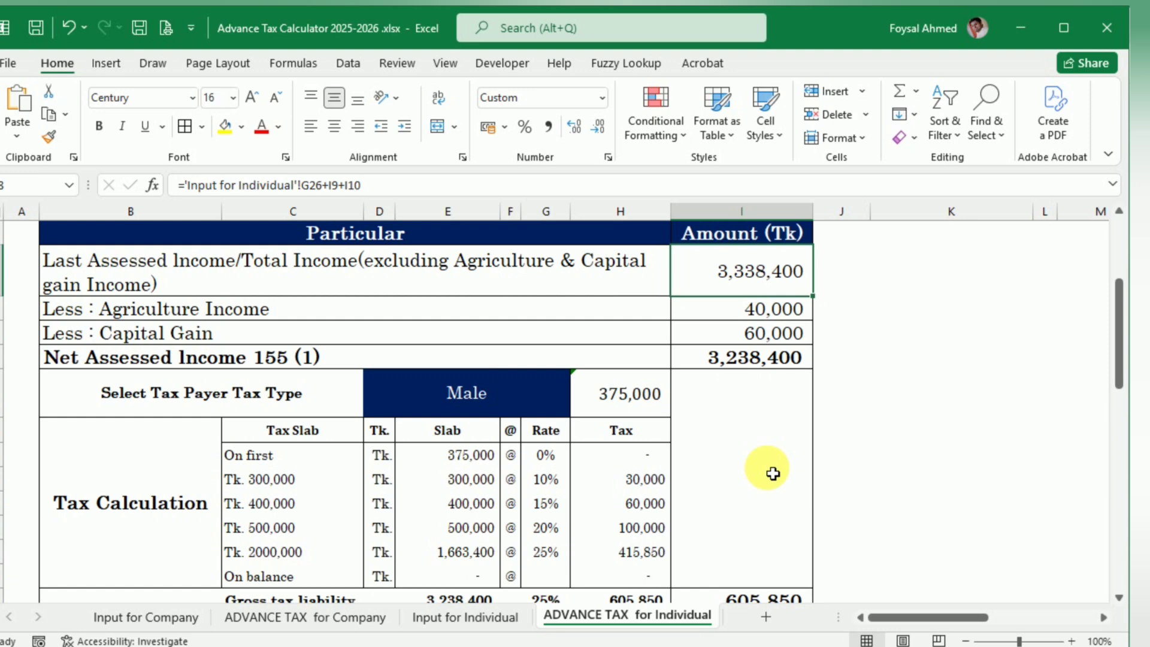
Step: Try the tax payer types Female, Gazated War Wounded Freedom Fighter, Senior Citizens at age 65 or above and Handicapped/disabled Persons, and return to Male
{"action": "scroll", "coordinate": [773, 473], "scroll_direction": "down", "scroll_amount": 1}
{"action": "scroll", "coordinate": [737, 478], "scroll_direction": "up", "scroll_amount": 1}
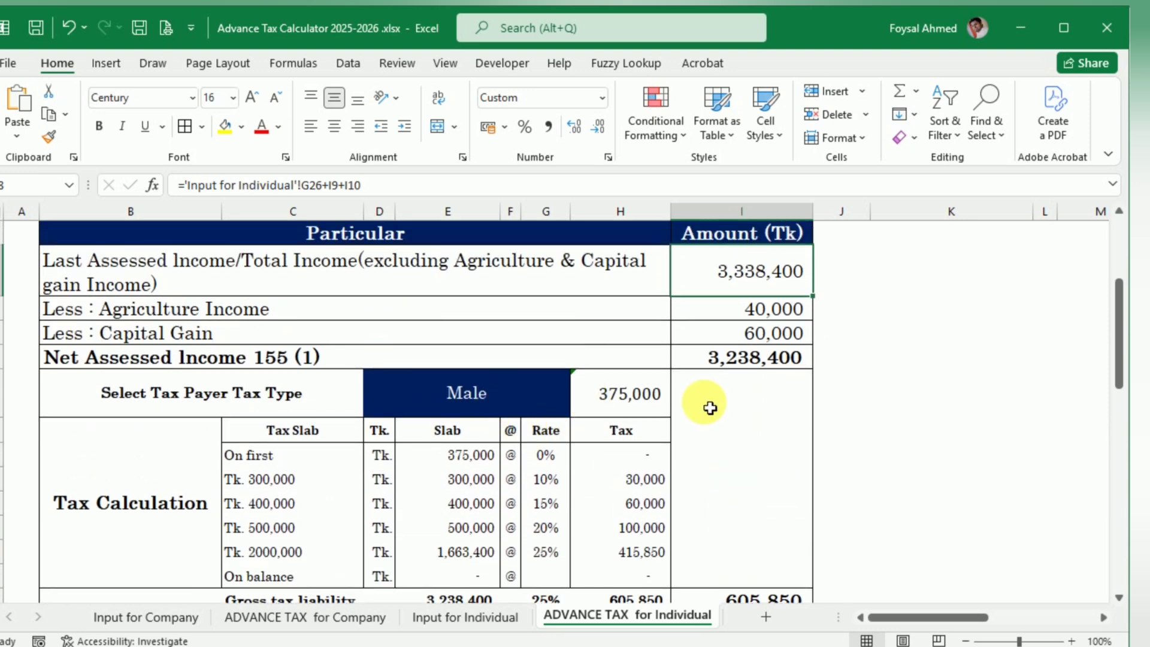
{"action": "left_click", "coordinate": [503, 398]}
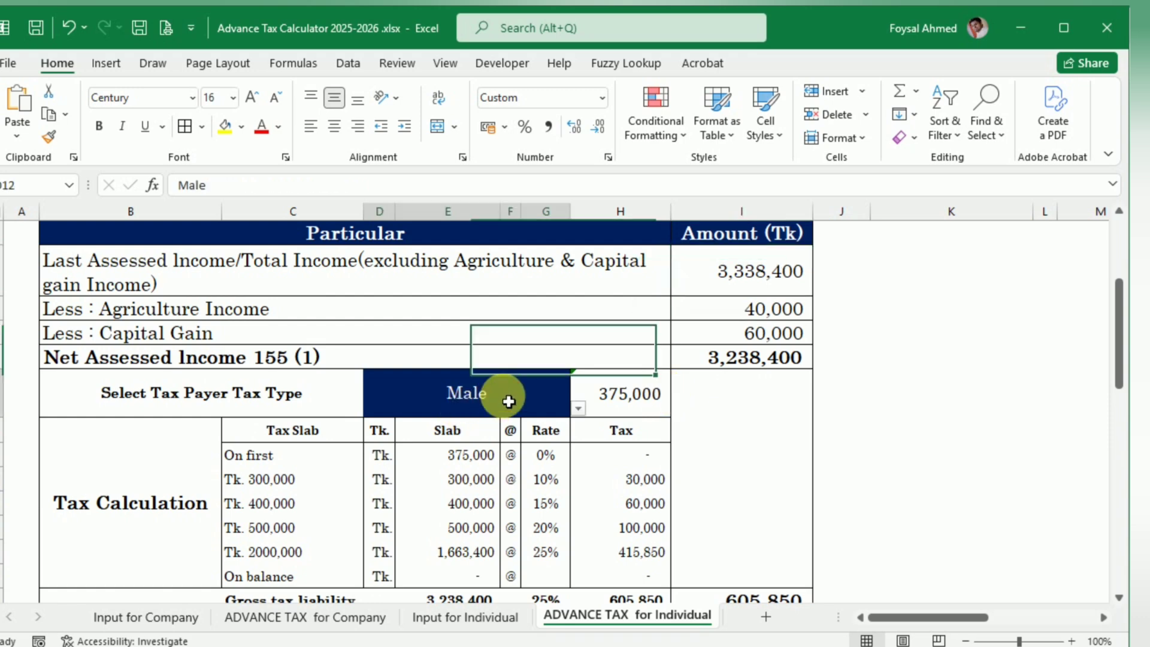
{"action": "left_click", "coordinate": [576, 409]}
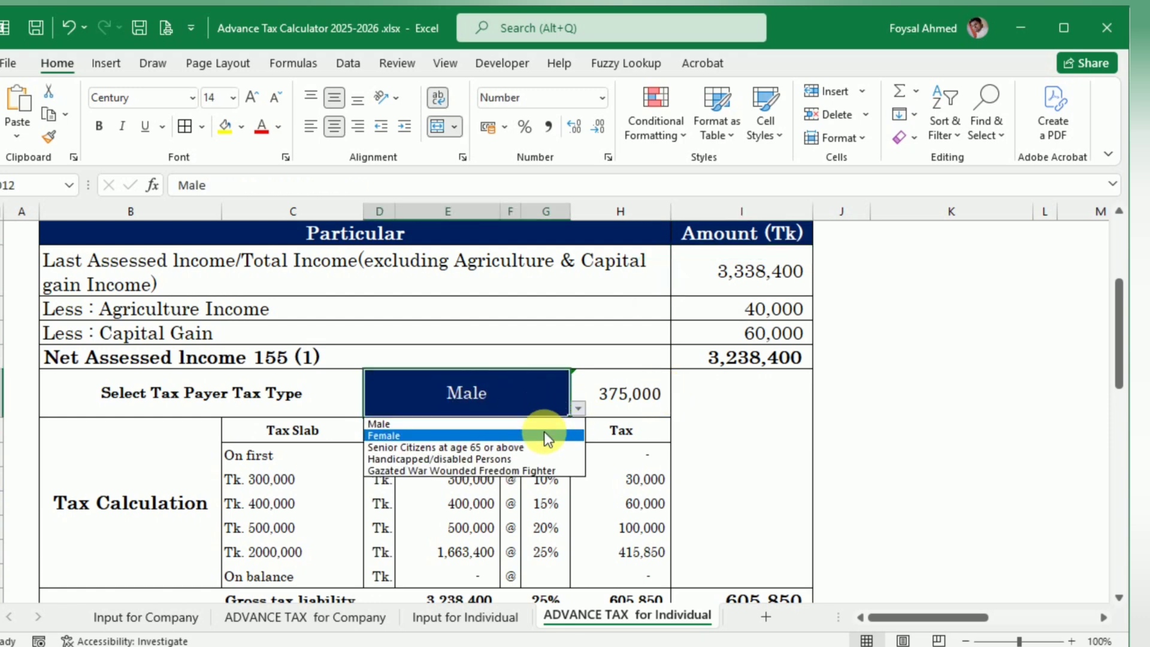
{"action": "left_click", "coordinate": [545, 435]}
{"action": "left_click", "coordinate": [579, 409]}
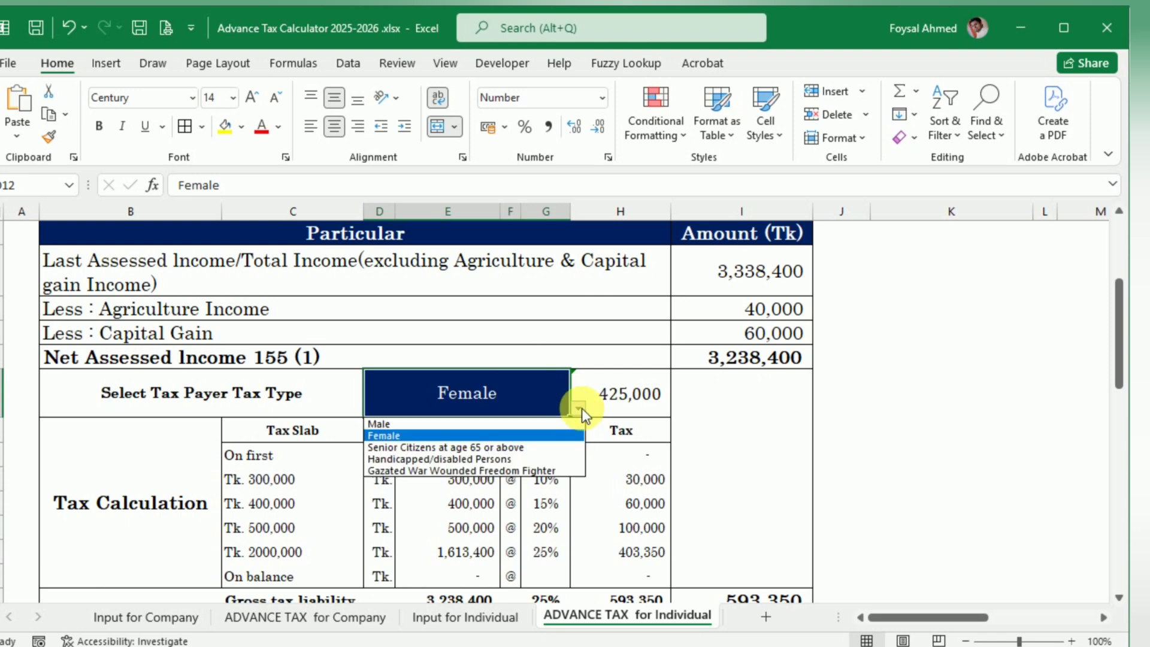
{"action": "left_click", "coordinate": [552, 471]}
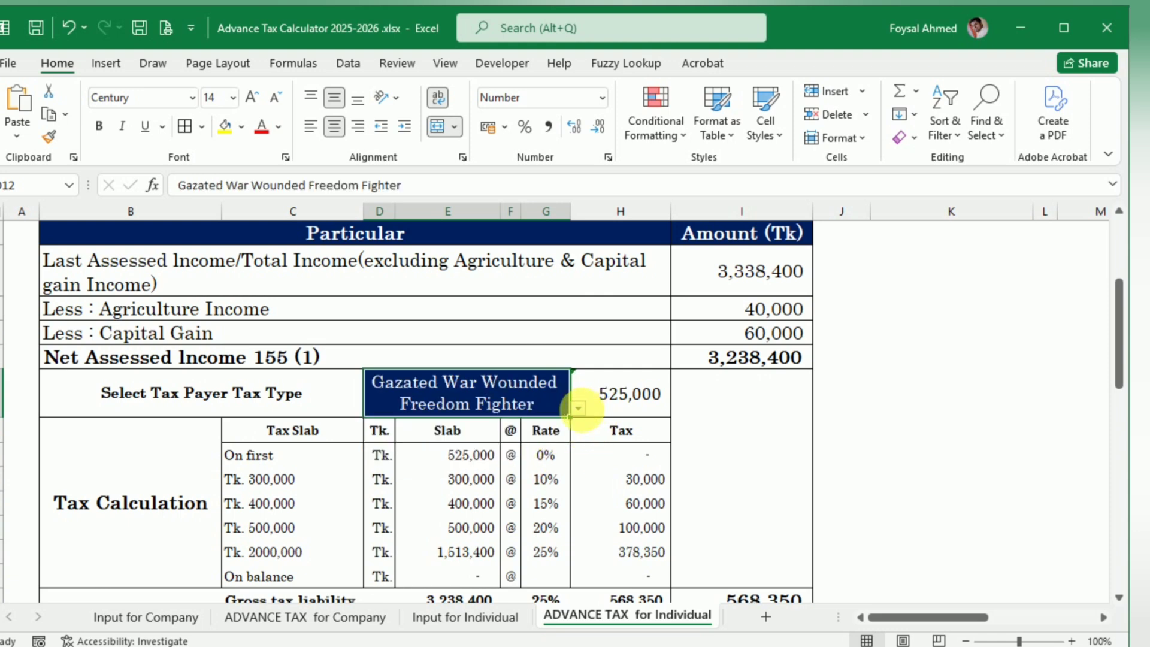
{"action": "left_click", "coordinate": [579, 409]}
{"action": "left_click", "coordinate": [556, 445]}
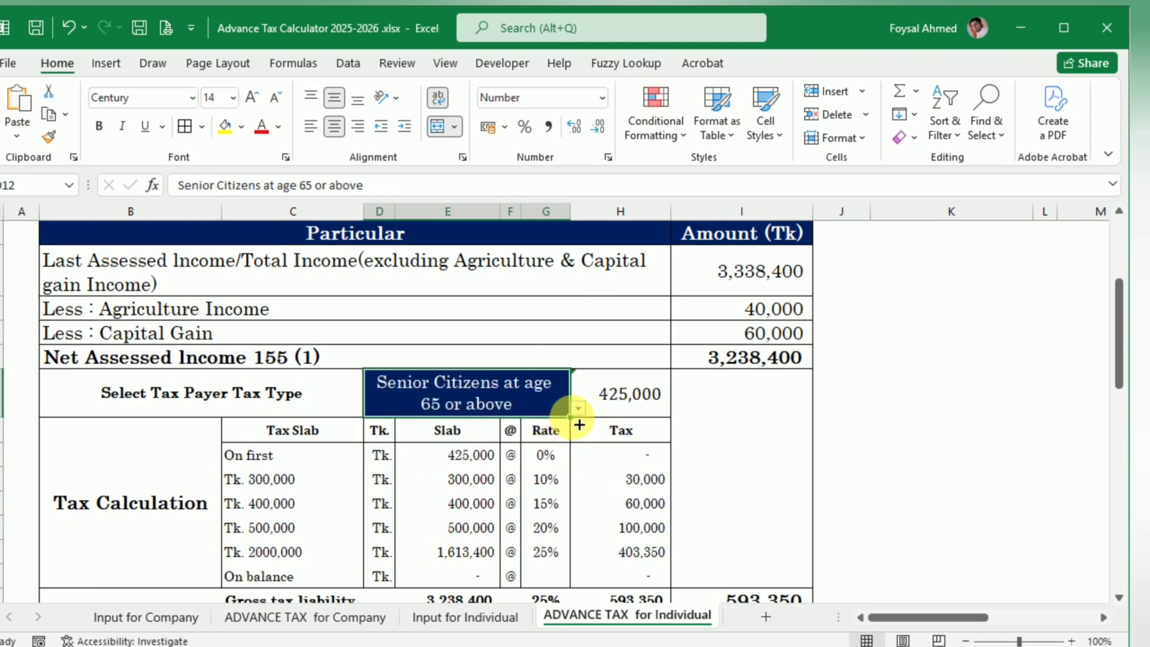
{"action": "left_click", "coordinate": [579, 408]}
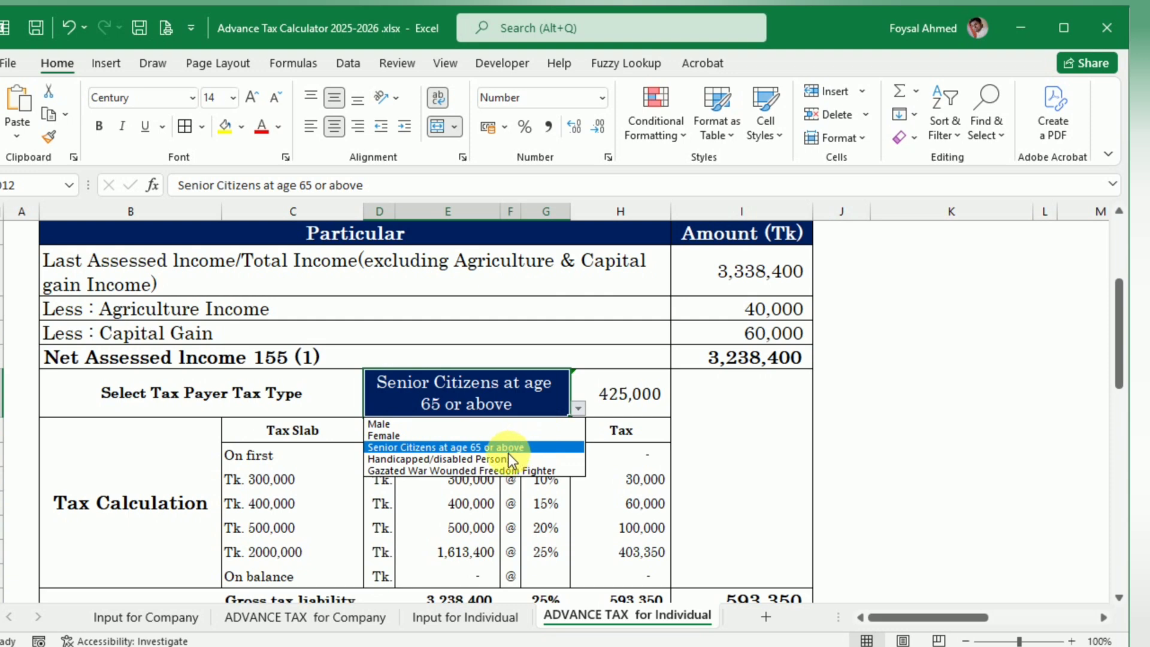
{"action": "left_click", "coordinate": [509, 459]}
{"action": "left_click", "coordinate": [579, 408]}
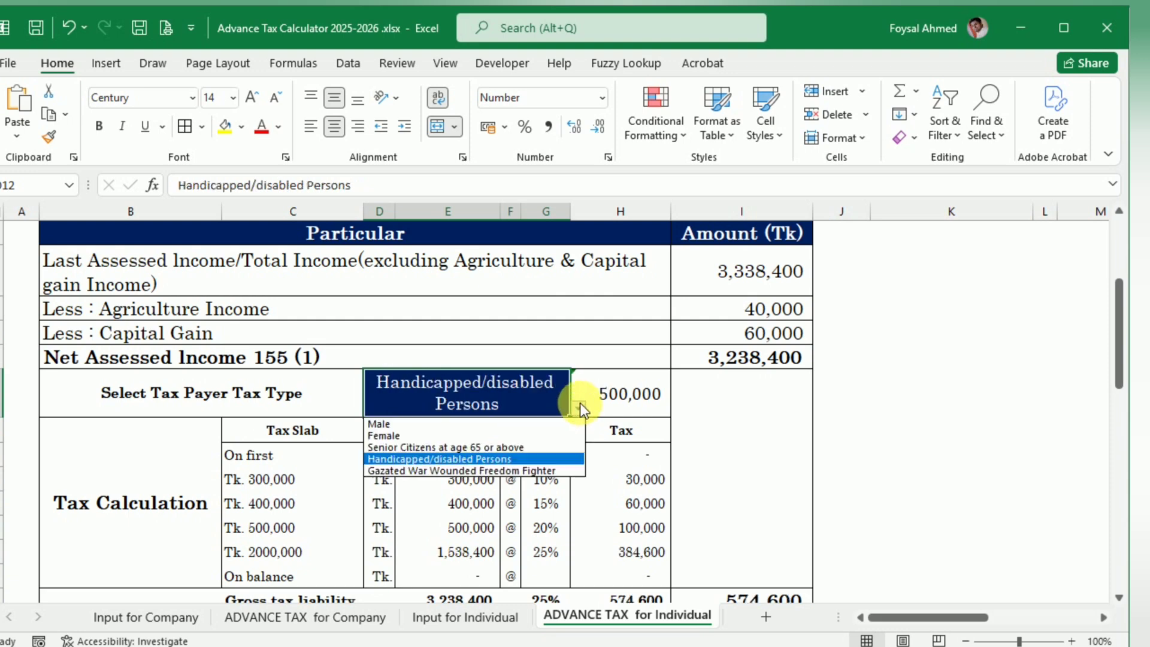
{"action": "left_click", "coordinate": [508, 425]}
Step: Review the Gross tax liability formula, the two Shortfall Test tables and the year-end formula for 75% of tax liability
{"action": "scroll", "coordinate": [689, 412], "scroll_direction": "down", "scroll_amount": 1}
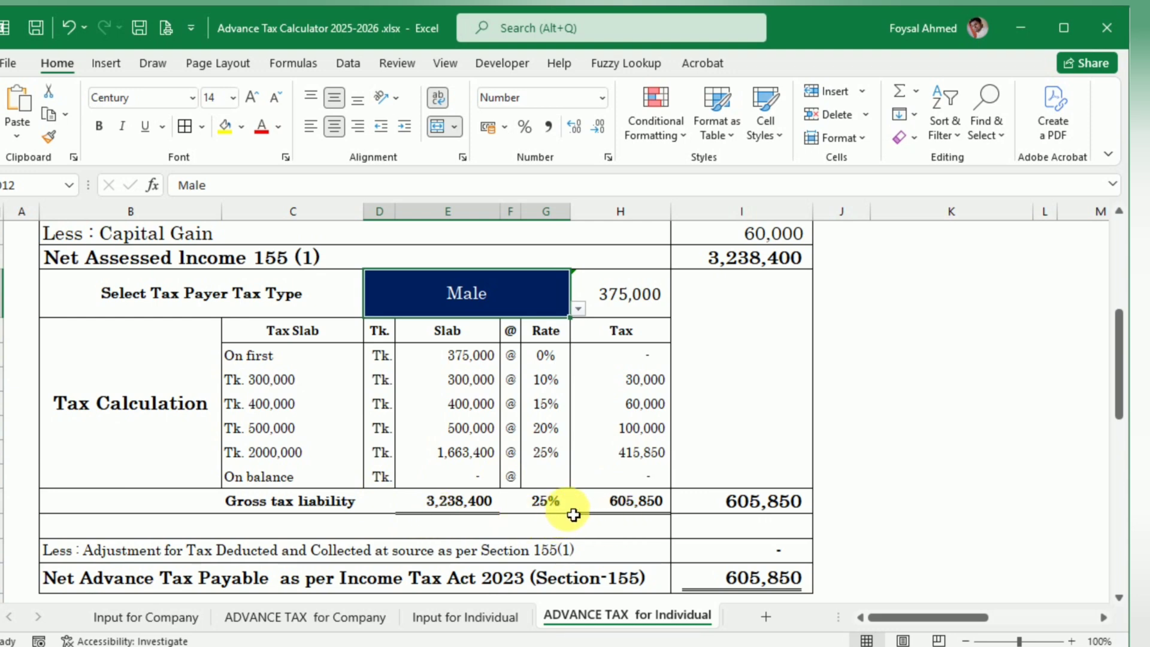
{"action": "left_click", "coordinate": [633, 504]}
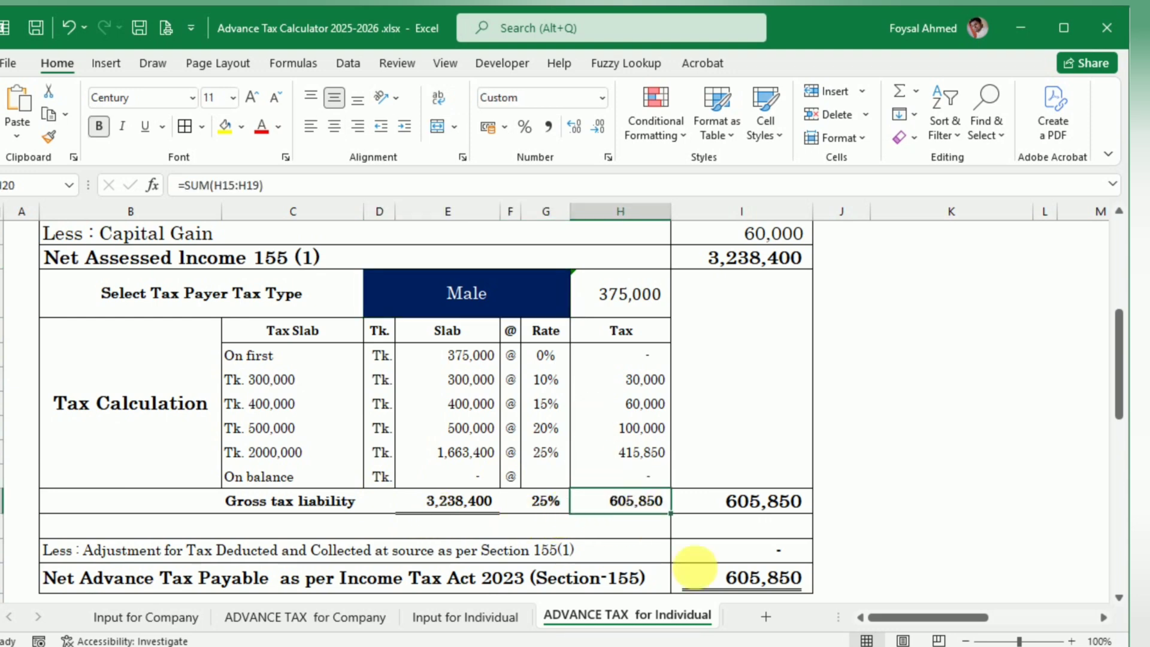
{"action": "left_click", "coordinate": [546, 500]}
{"action": "left_click", "coordinate": [632, 503]}
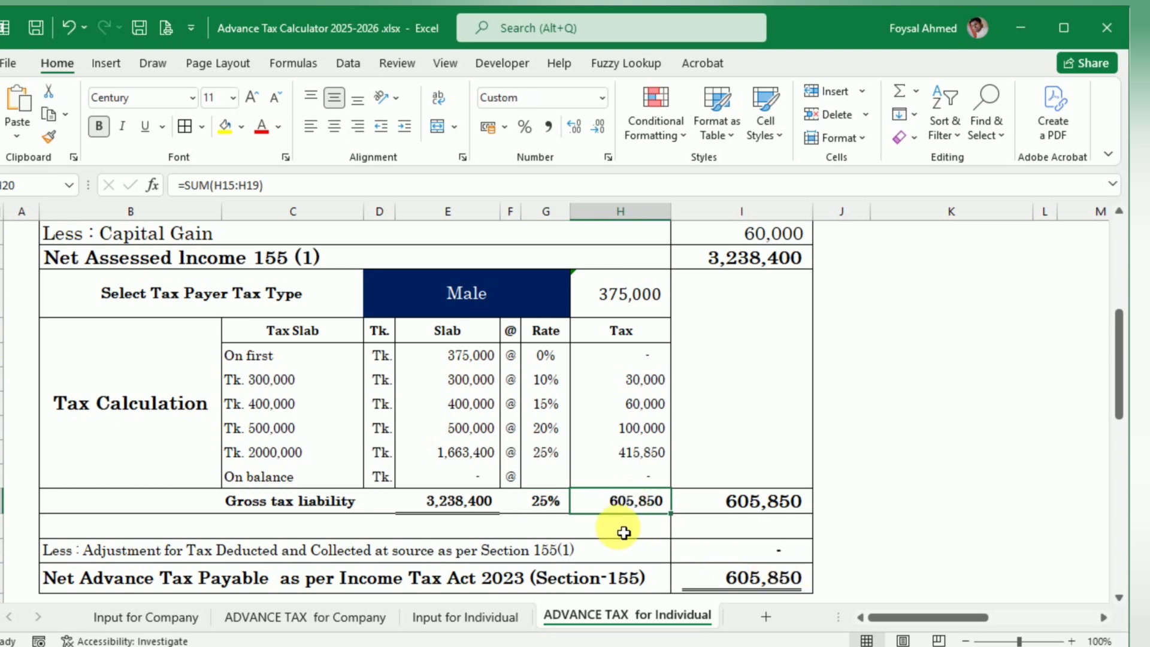
{"action": "scroll", "coordinate": [712, 454], "scroll_direction": "down", "scroll_amount": 5}
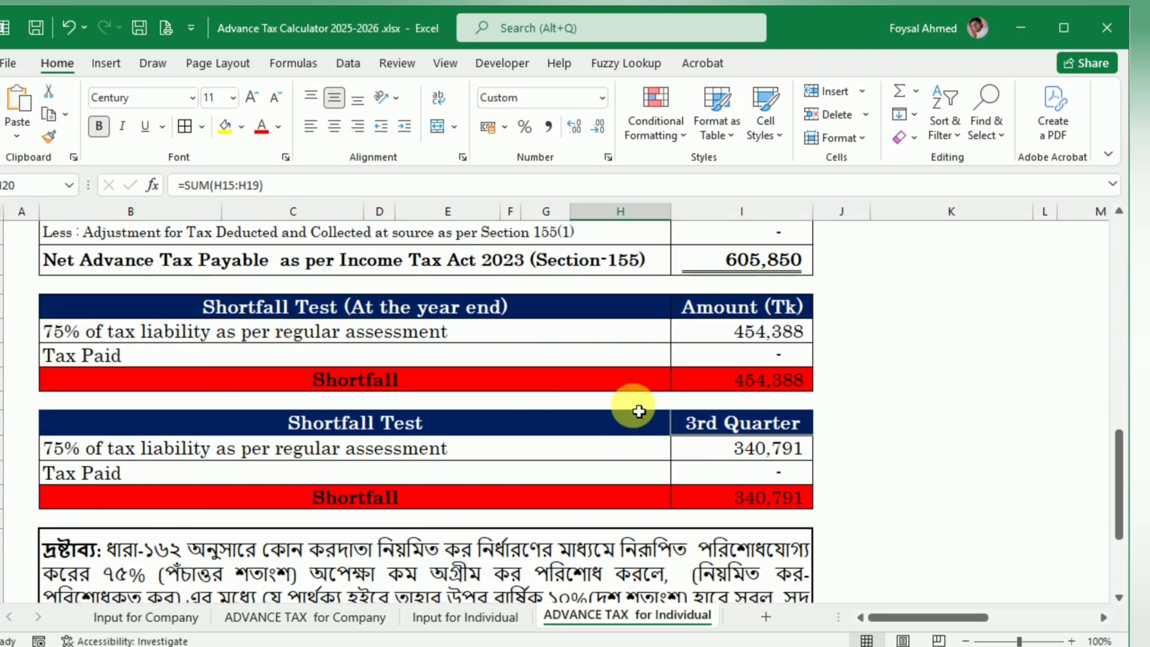
{"action": "scroll", "coordinate": [626, 430], "scroll_direction": "up", "scroll_amount": 1}
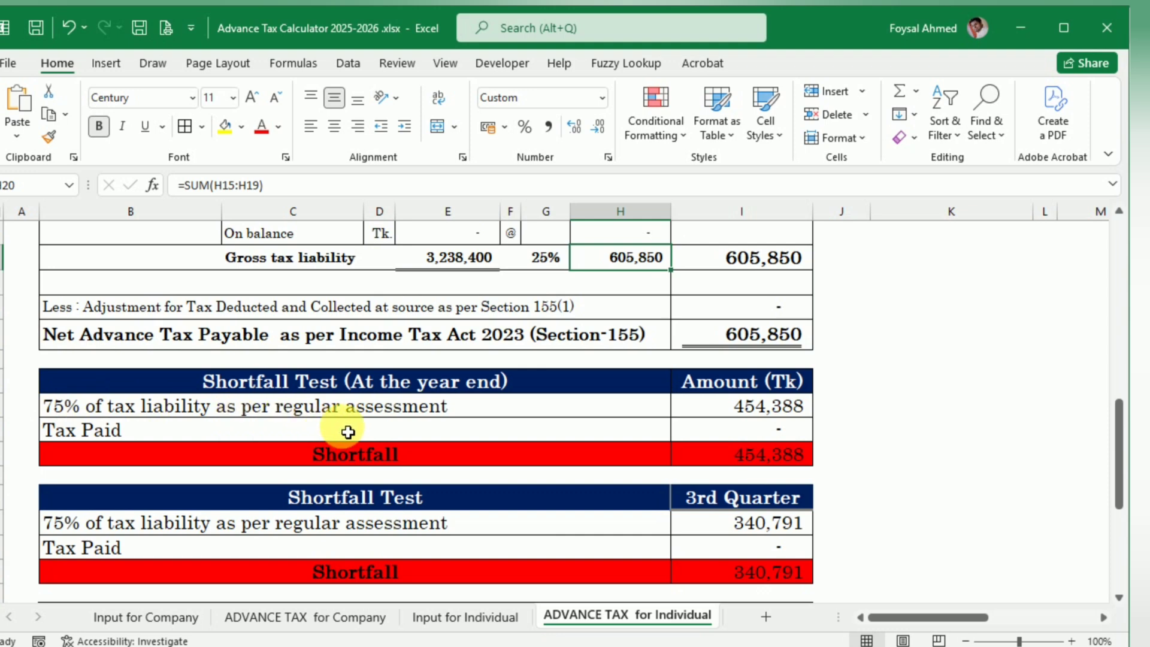
{"action": "left_click", "coordinate": [787, 415]}
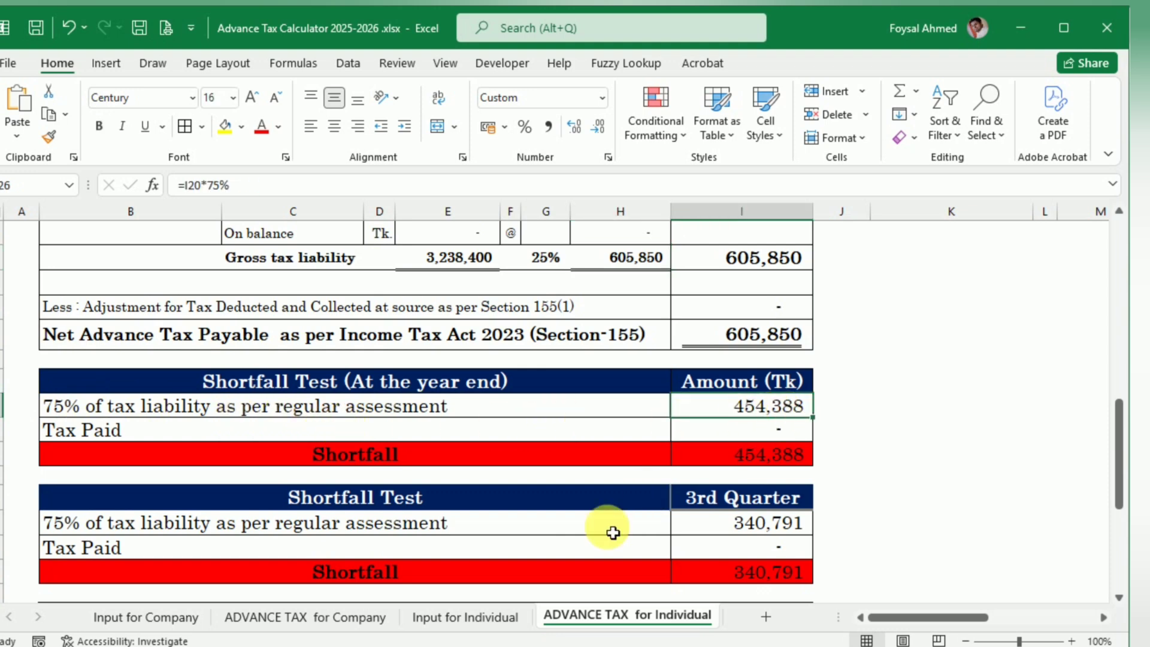
Step: On Input for Individual, enter 50,000 as the 1st Quarter amount for AIT on Car Registration
{"action": "left_click", "coordinate": [501, 617]}
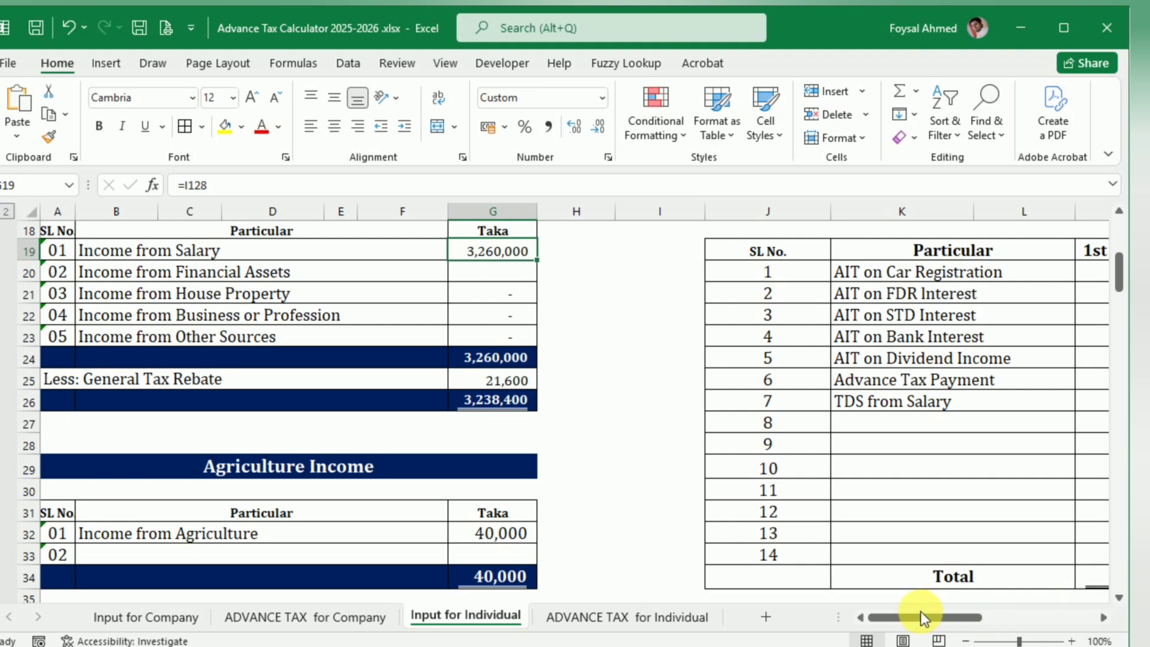
{"action": "left_click_drag", "start_coordinate": [922, 622], "coordinate": [990, 607]}
{"action": "left_click", "coordinate": [747, 282]}
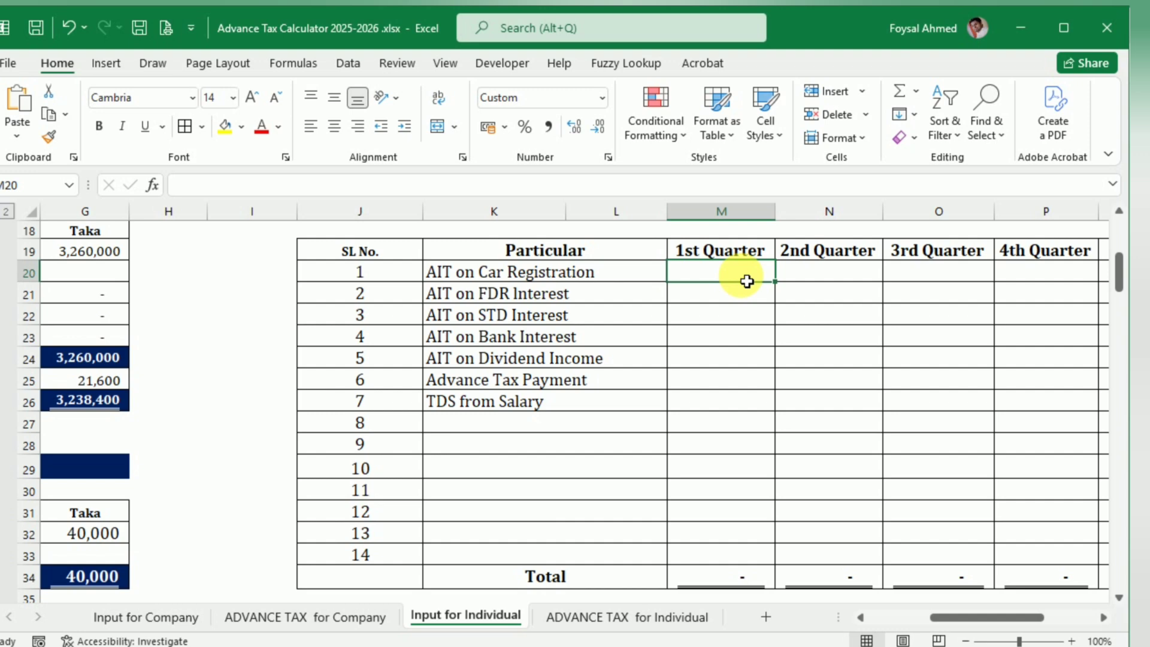
{"action": "type", "text": "50000"}
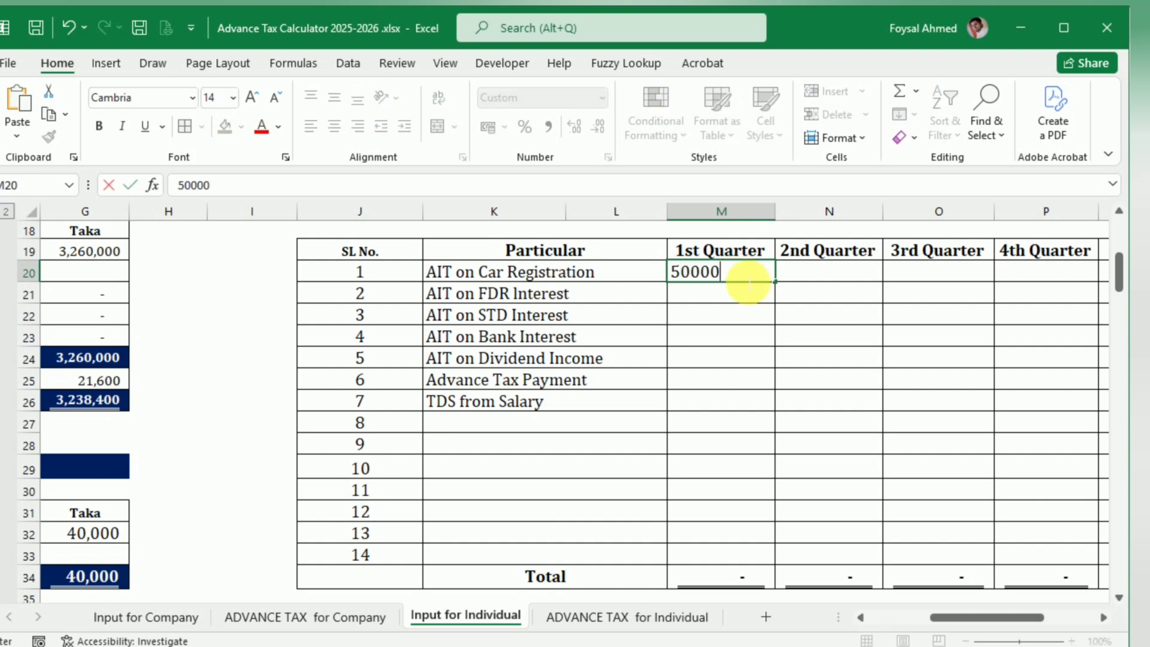
{"action": "key", "text": "Return"}
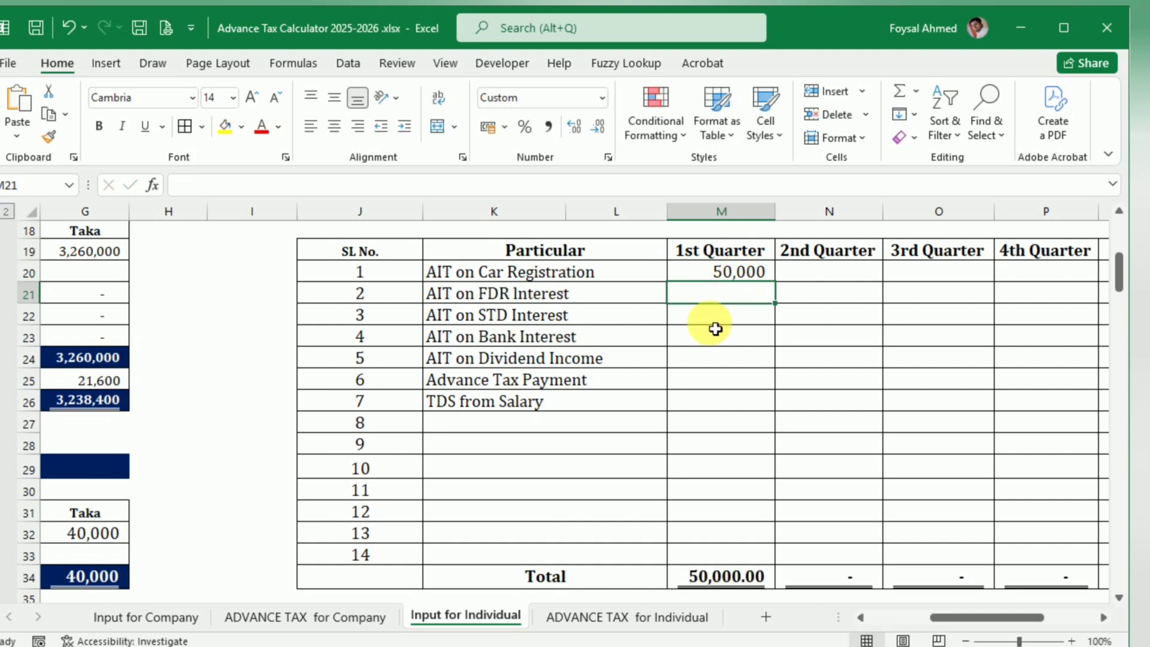
Step: On ADVANCE TAX for Individual, set the quarter of the second Shortfall Test to 1st Quarter
{"action": "left_click", "coordinate": [598, 615]}
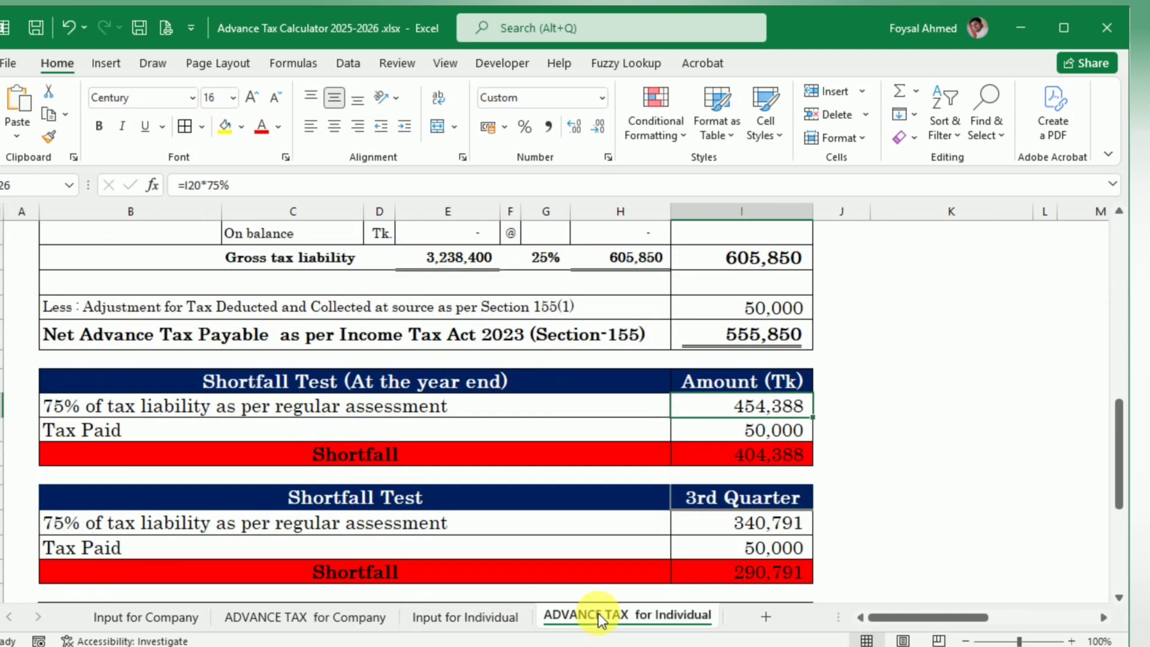
{"action": "left_click", "coordinate": [783, 500]}
{"action": "left_click", "coordinate": [821, 502]}
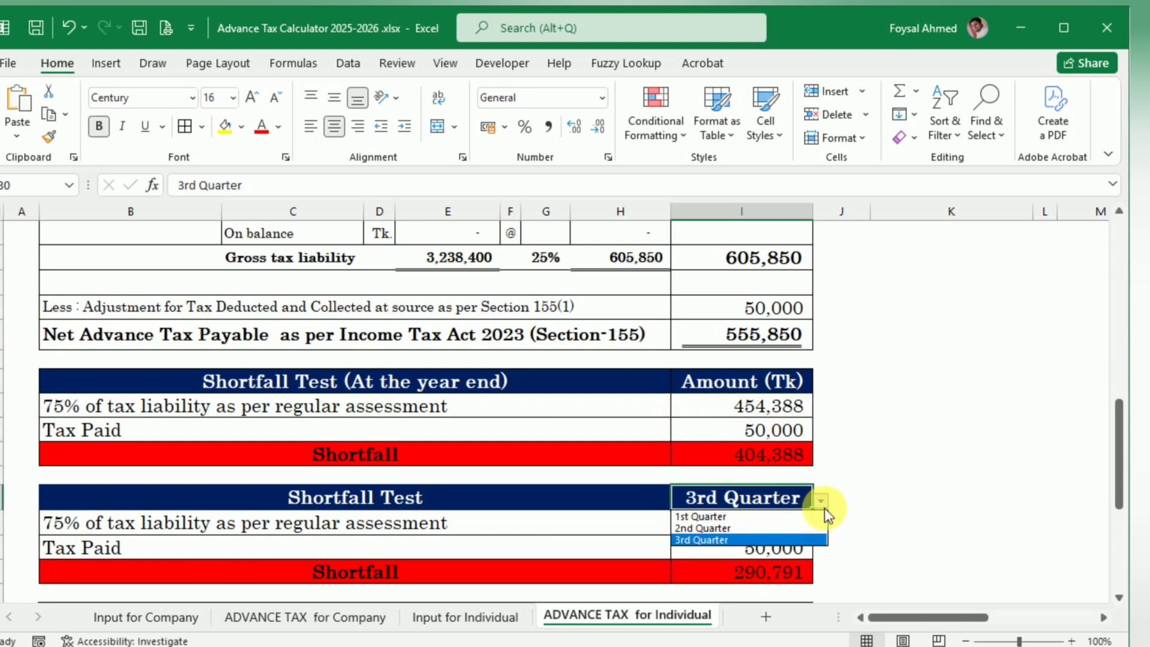
{"action": "left_click", "coordinate": [812, 516]}
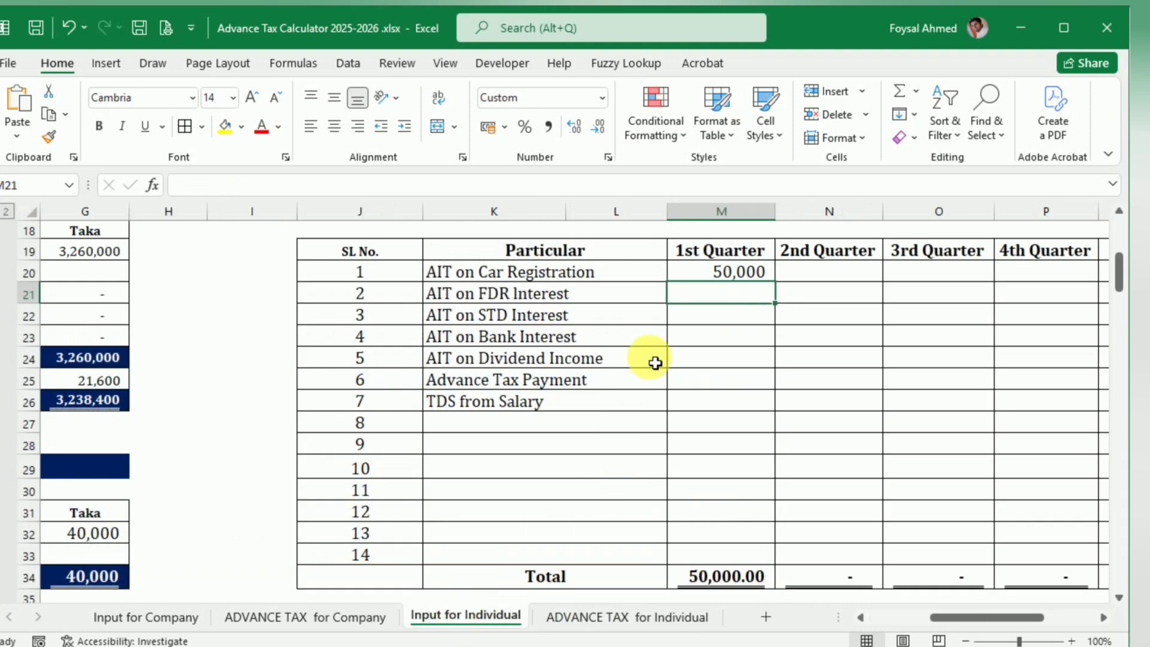
Step: Enter 85,000 as the 1st Quarter TDS from Salary on Input for Individual and return to the shortfall tests on ADVANCE TAX for Individual
{"action": "left_click", "coordinate": [743, 347]}
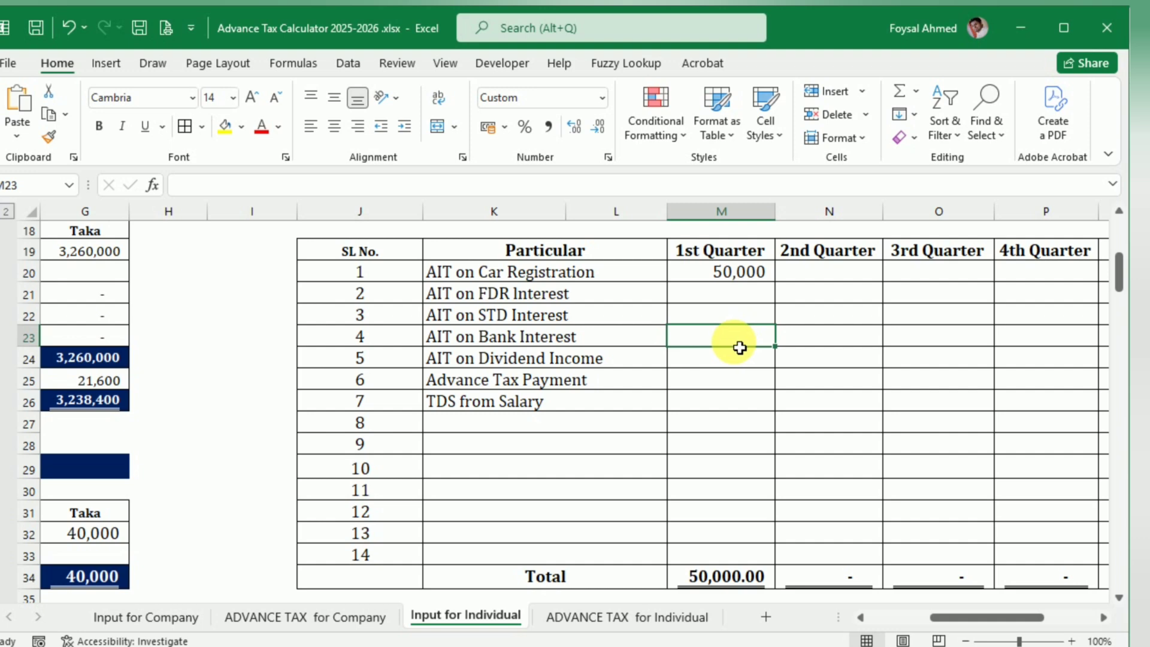
{"action": "left_click", "coordinate": [712, 410]}
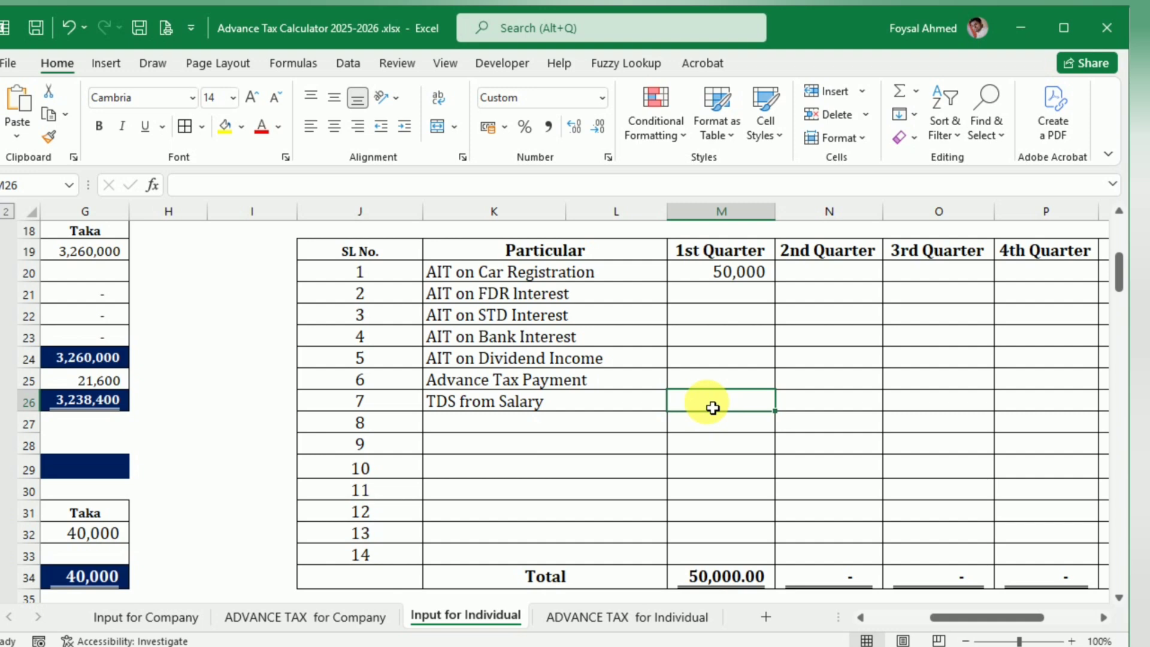
{"action": "type", "text": "85000"}
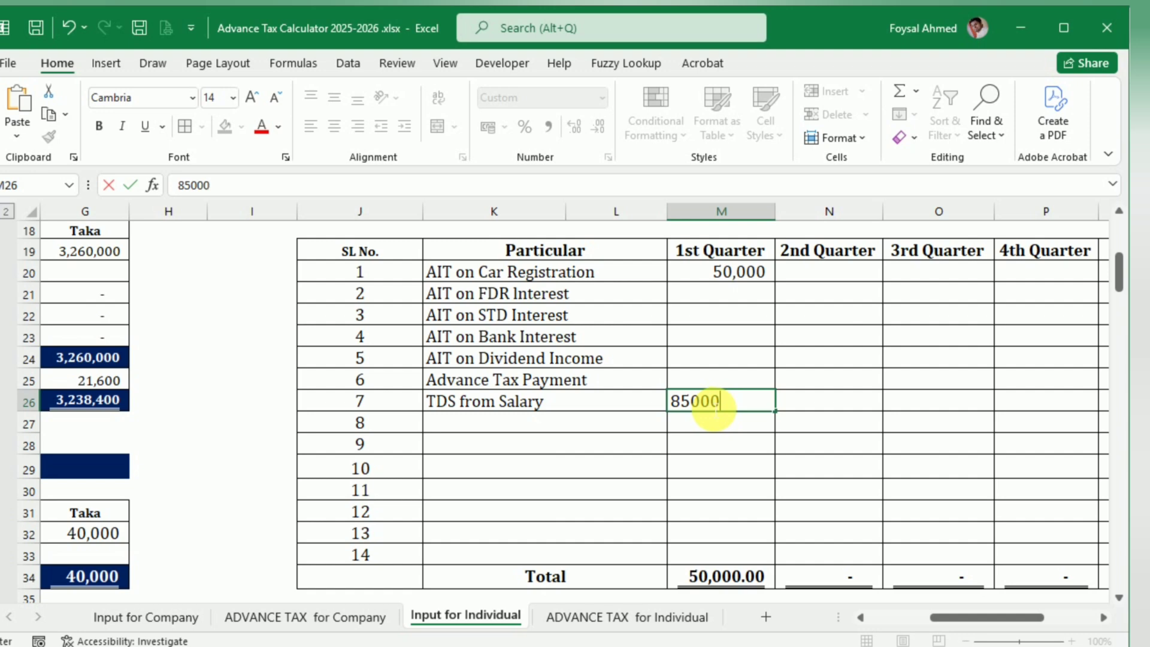
{"action": "key", "text": "Return"}
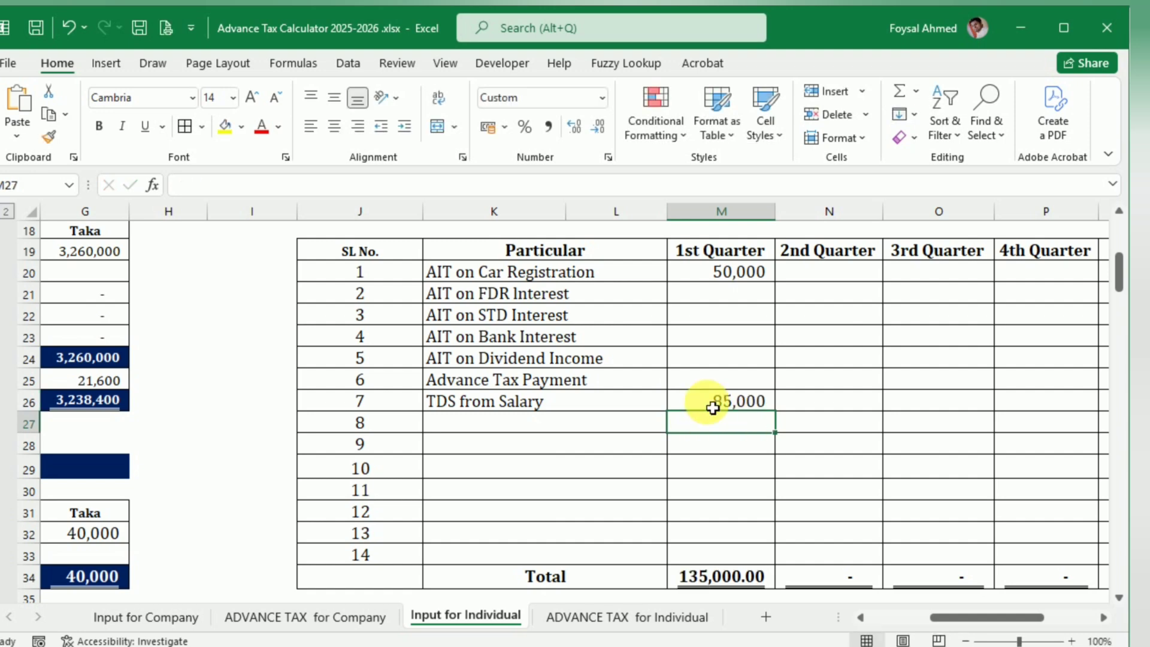
{"action": "left_click", "coordinate": [655, 616]}
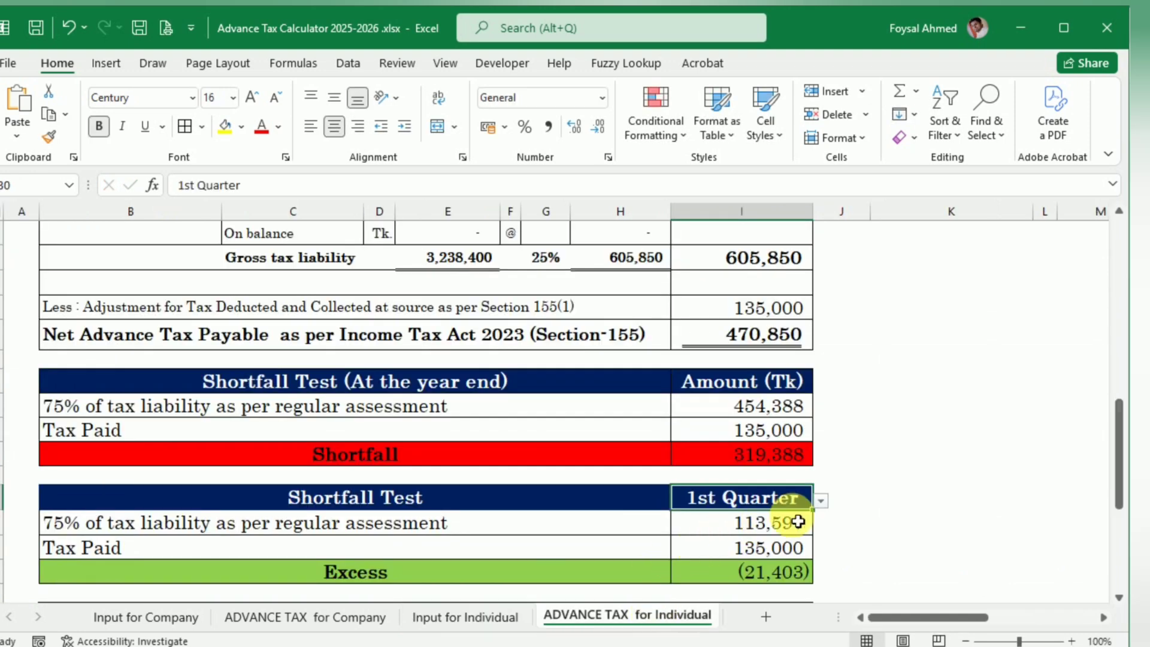
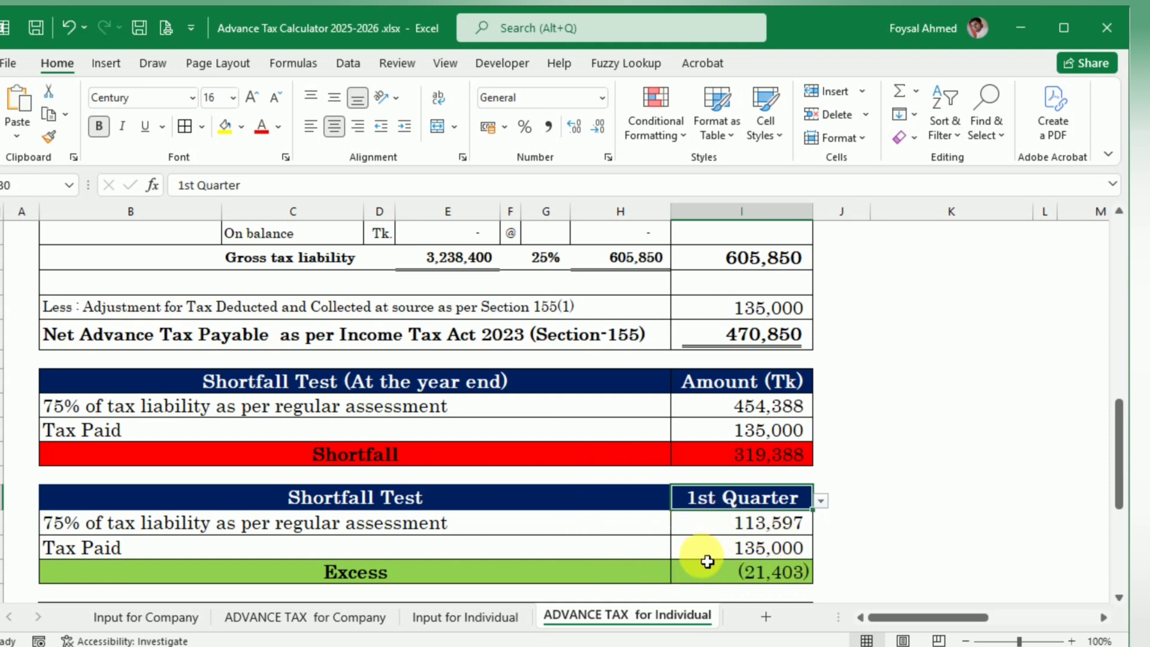
Step: Check the estimated TDS in the web article and enter 13,000 as the 2nd Quarter AIT on Bank Interest on Input for Individual
{"action": "left_click", "coordinate": [473, 615]}
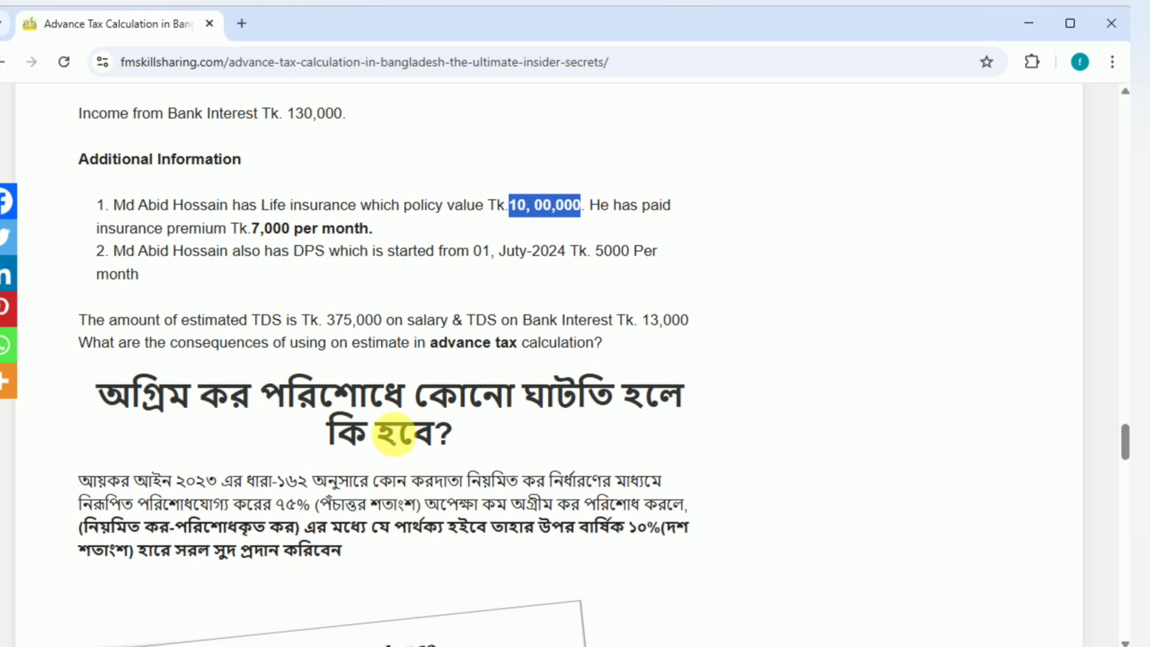
{"action": "scroll", "coordinate": [398, 422], "scroll_direction": "up", "scroll_amount": 1}
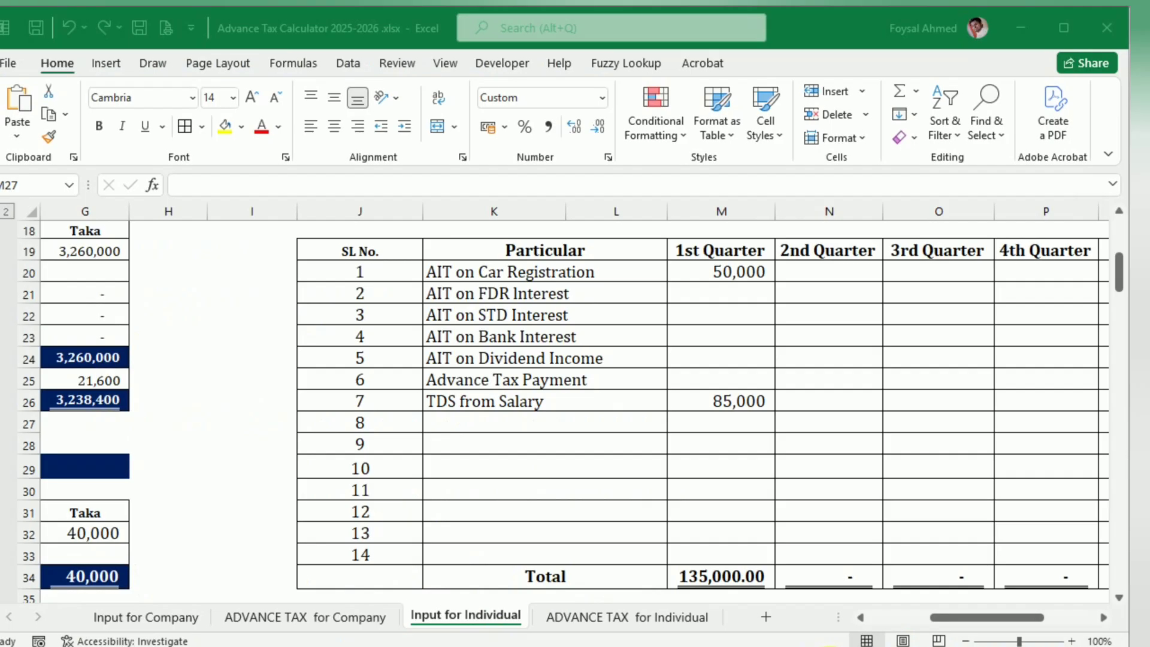
{"action": "left_click", "coordinate": [811, 644]}
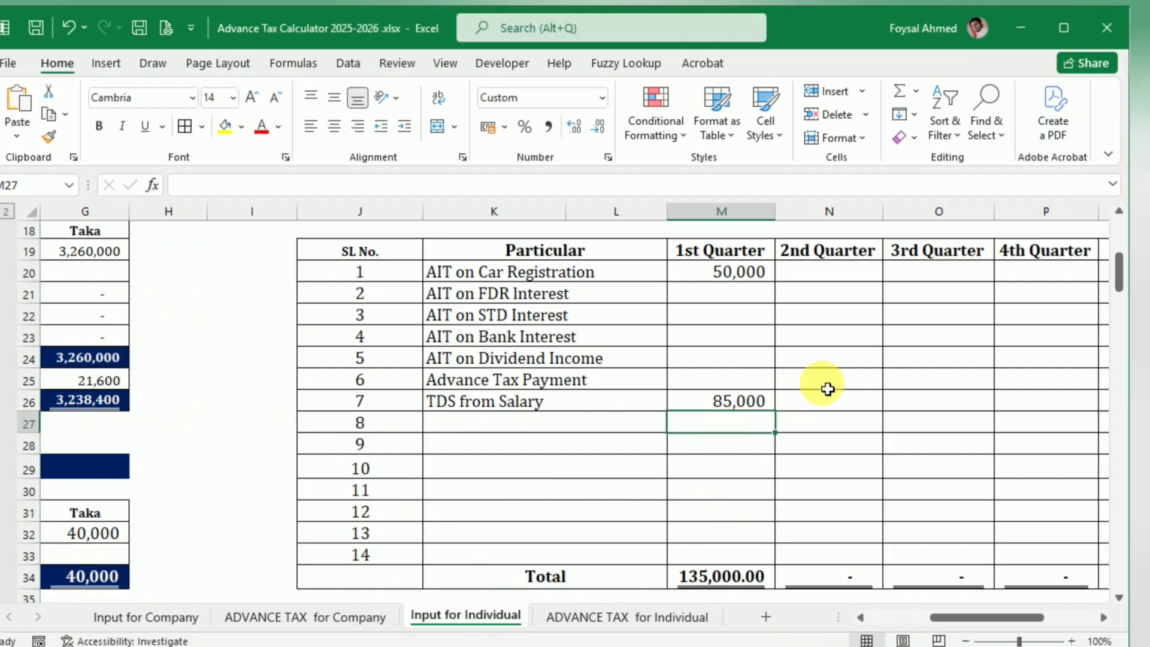
{"action": "left_click", "coordinate": [822, 345]}
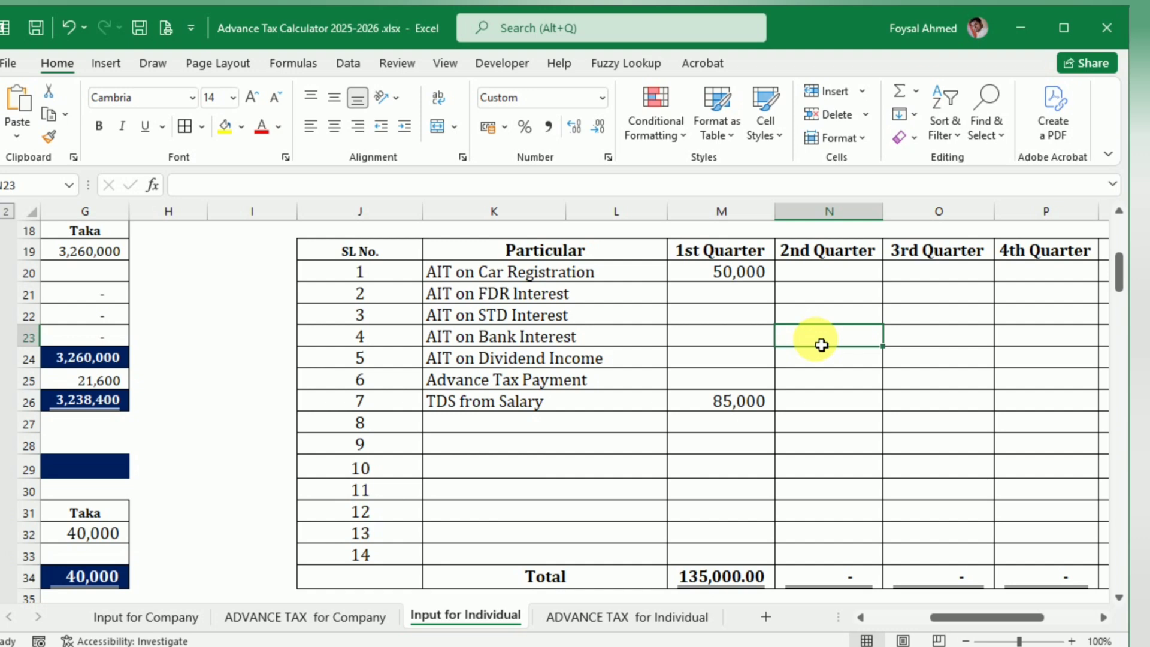
{"action": "type", "text": "1"}
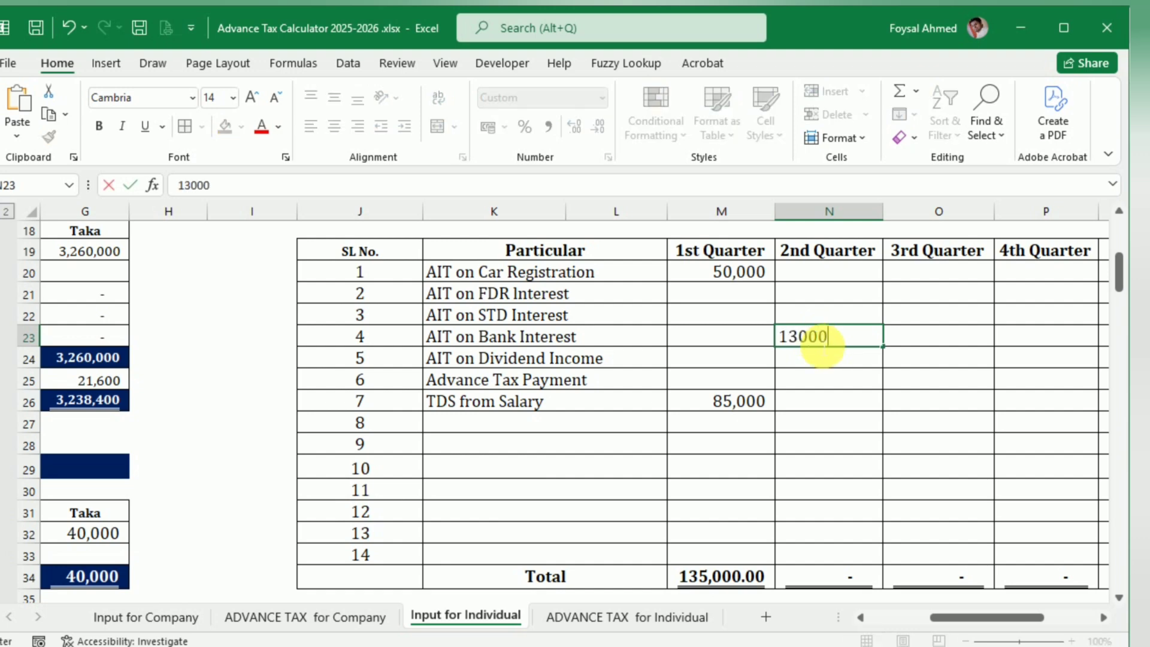
{"action": "type", "text": "3,000"}
{"action": "key", "text": "Return"}
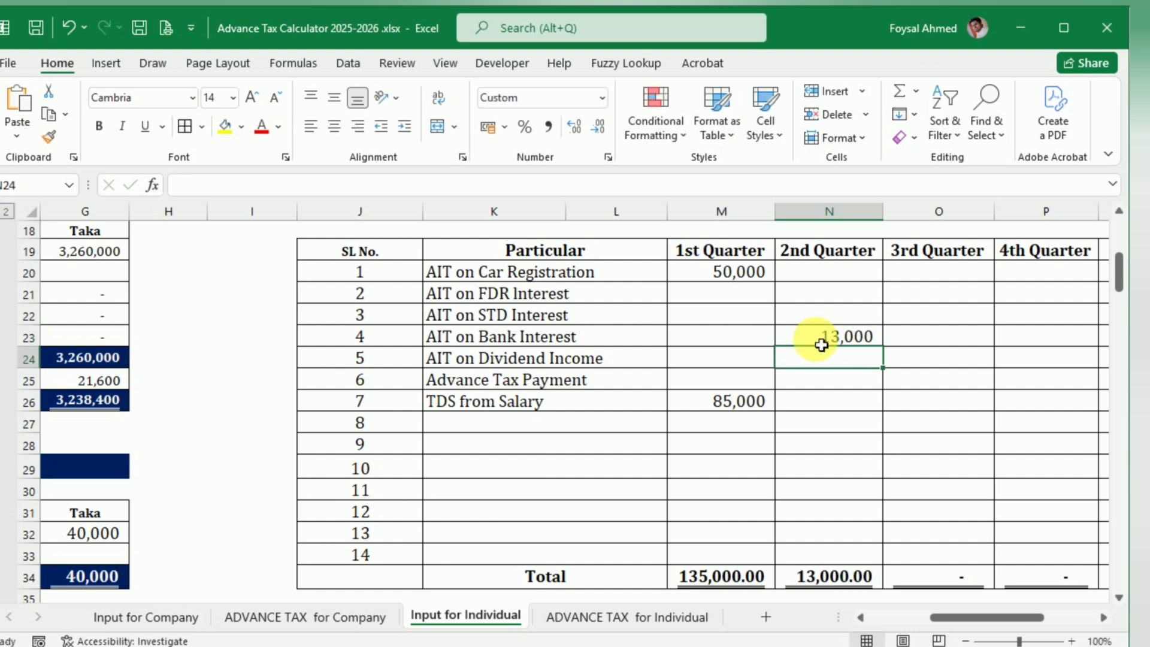
Step: Enter 29,000 as the 2nd Quarter amount for AIT on Dividend Income
{"action": "left_click", "coordinate": [822, 346]}
{"action": "key", "text": "Down"}
{"action": "type", "text": "2"}
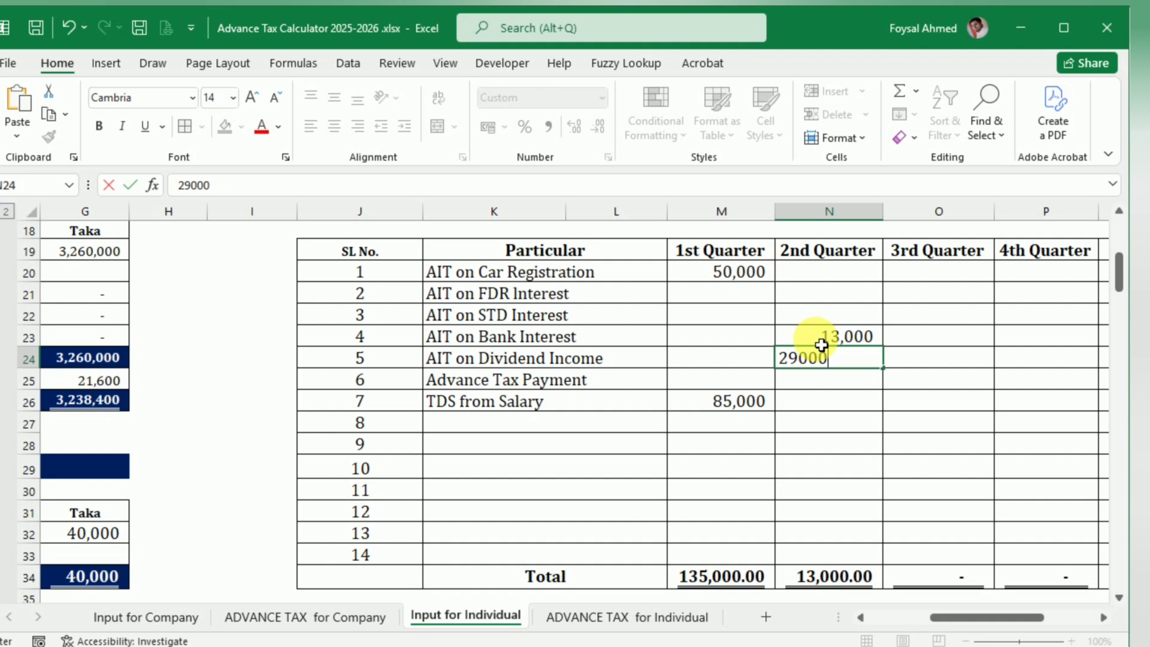
{"action": "type", "text": "9,000"}
{"action": "key", "text": "Return"}
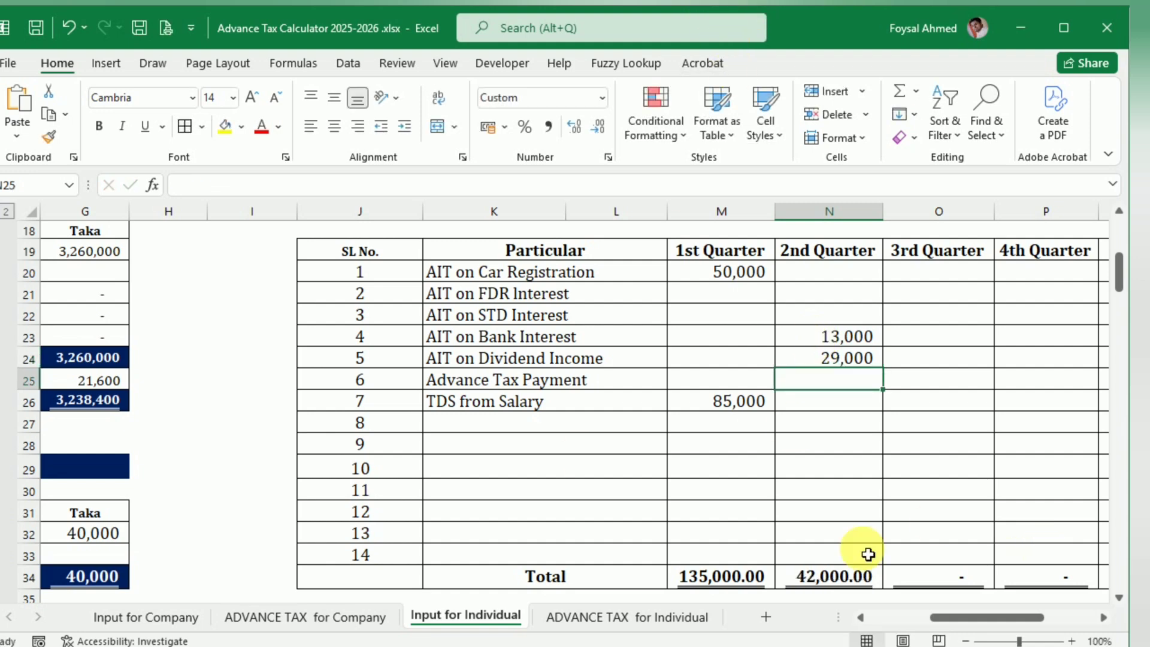
Step: On ADVANCE TAX for Individual, set the second Shortfall Test to 2nd Quarter and inspect its Tax Paid formula
{"action": "left_click", "coordinate": [616, 617]}
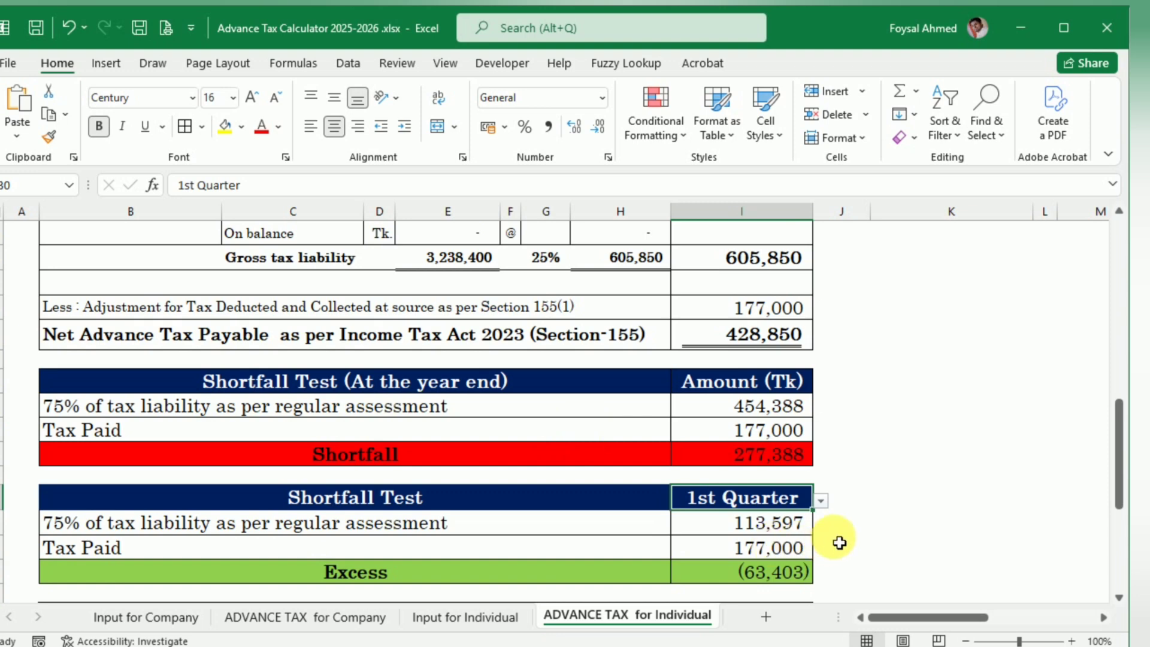
{"action": "left_click", "coordinate": [828, 508]}
{"action": "left_click", "coordinate": [804, 497]}
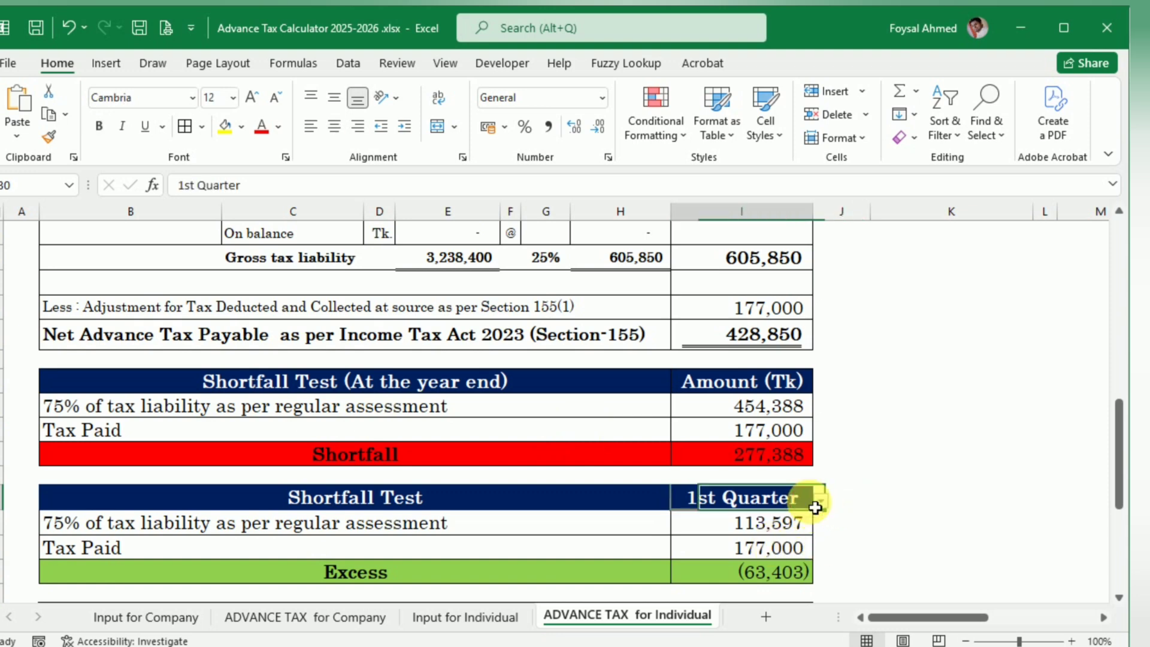
{"action": "left_click", "coordinate": [820, 501]}
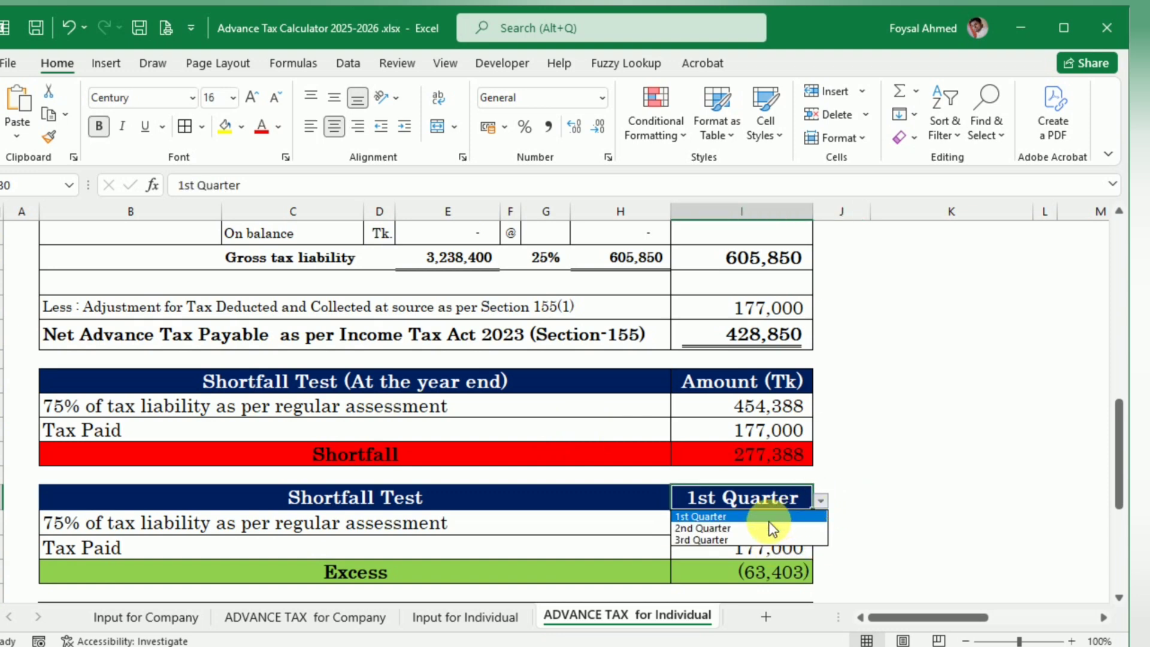
{"action": "left_click", "coordinate": [735, 527]}
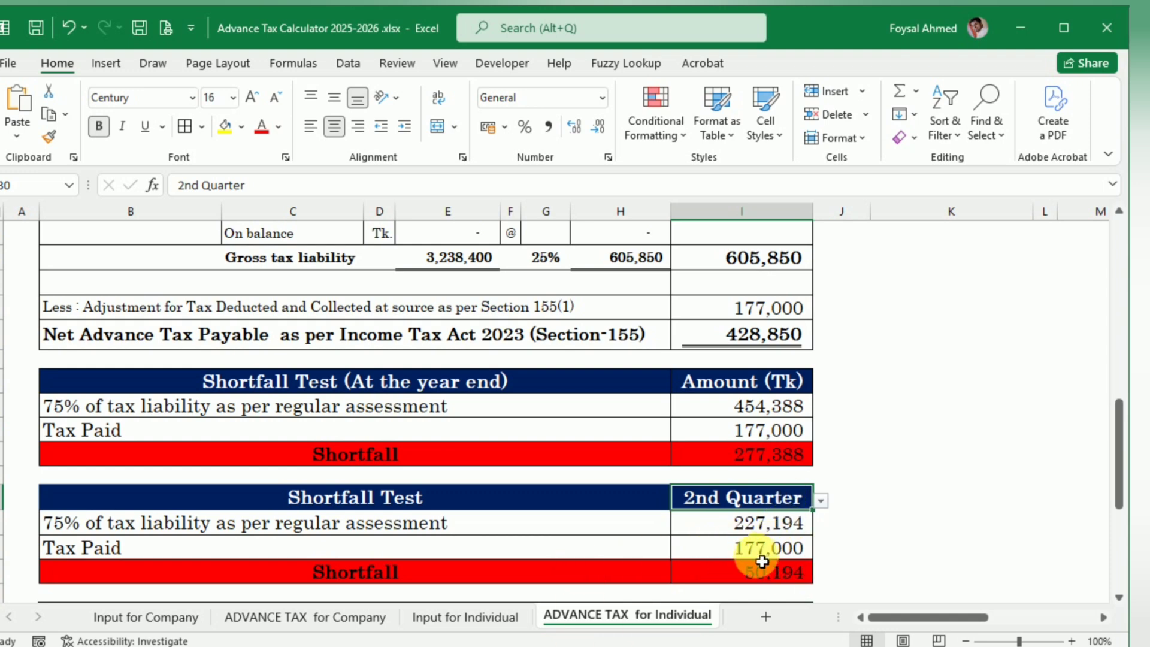
{"action": "left_click", "coordinate": [748, 549]}
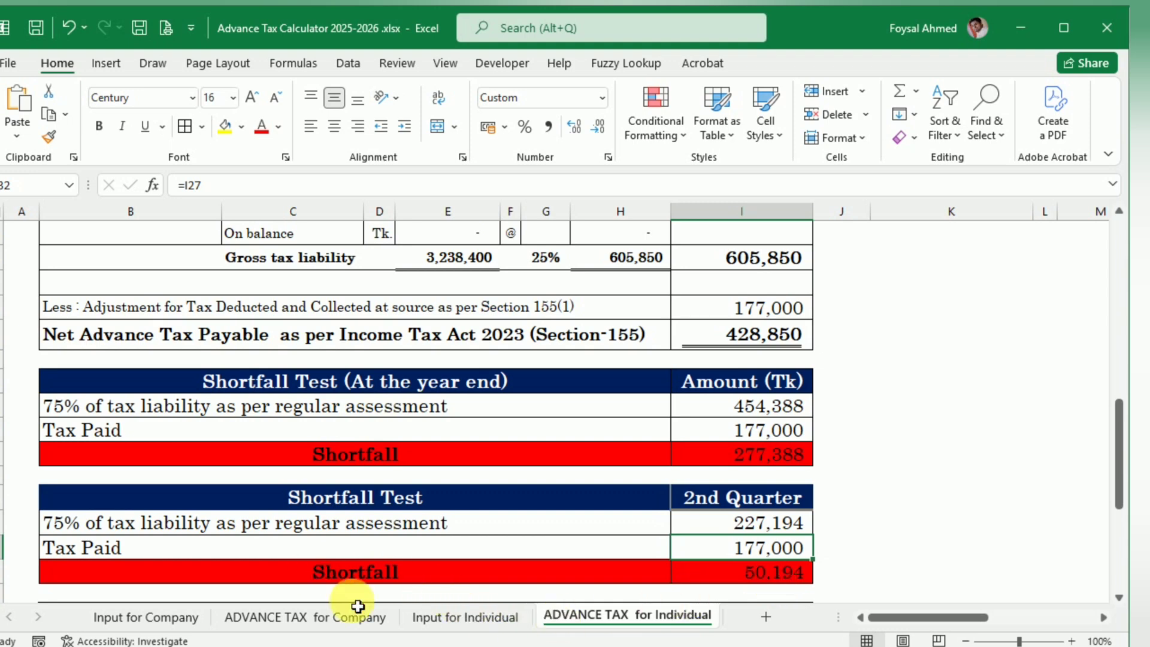
Step: On Input for Individual, copy the 1st Quarter TDS from Salary into the 3rd Quarter and change the copy to 185,000
{"action": "left_click", "coordinate": [480, 618]}
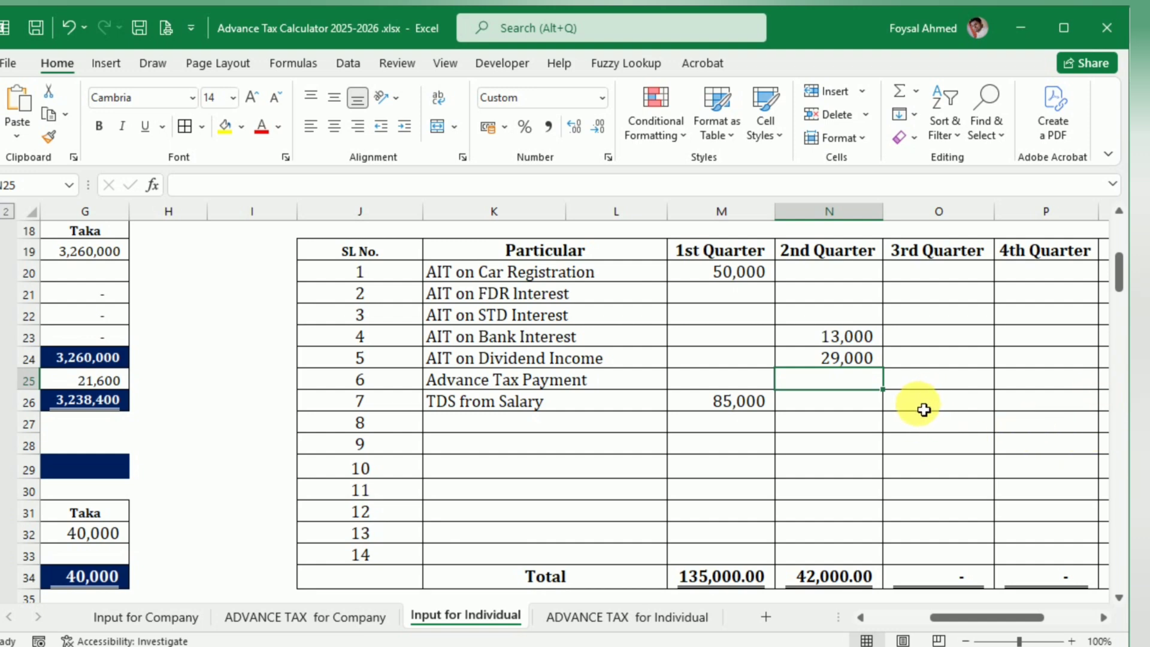
{"action": "left_click", "coordinate": [742, 409]}
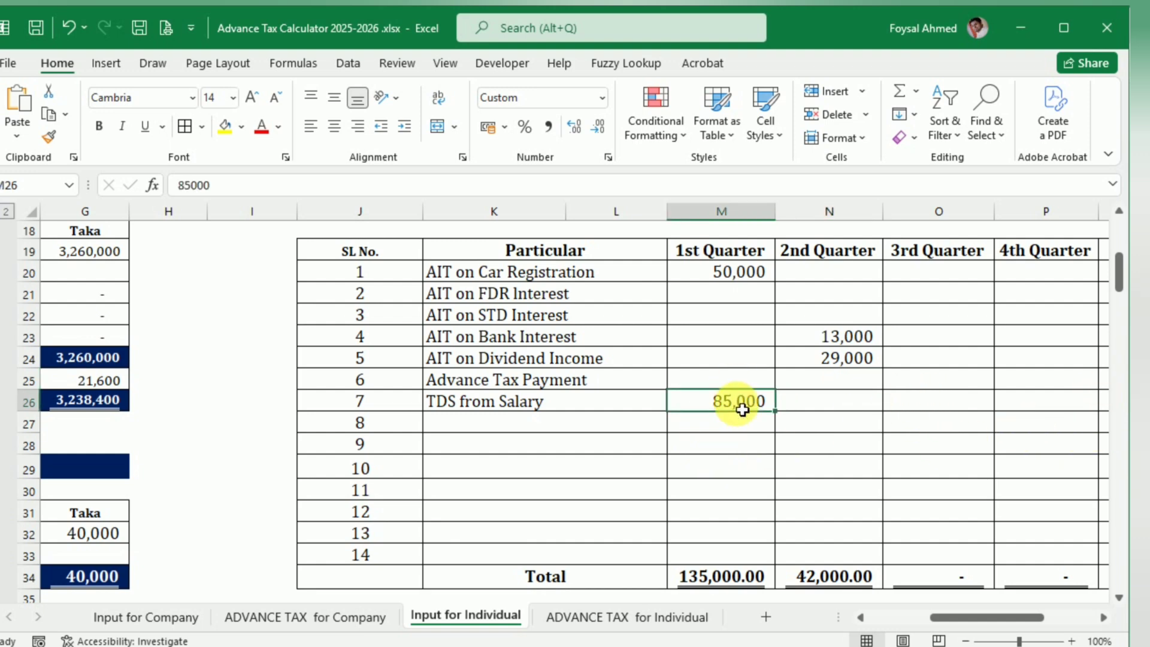
{"action": "key", "text": "ctrl+c"}
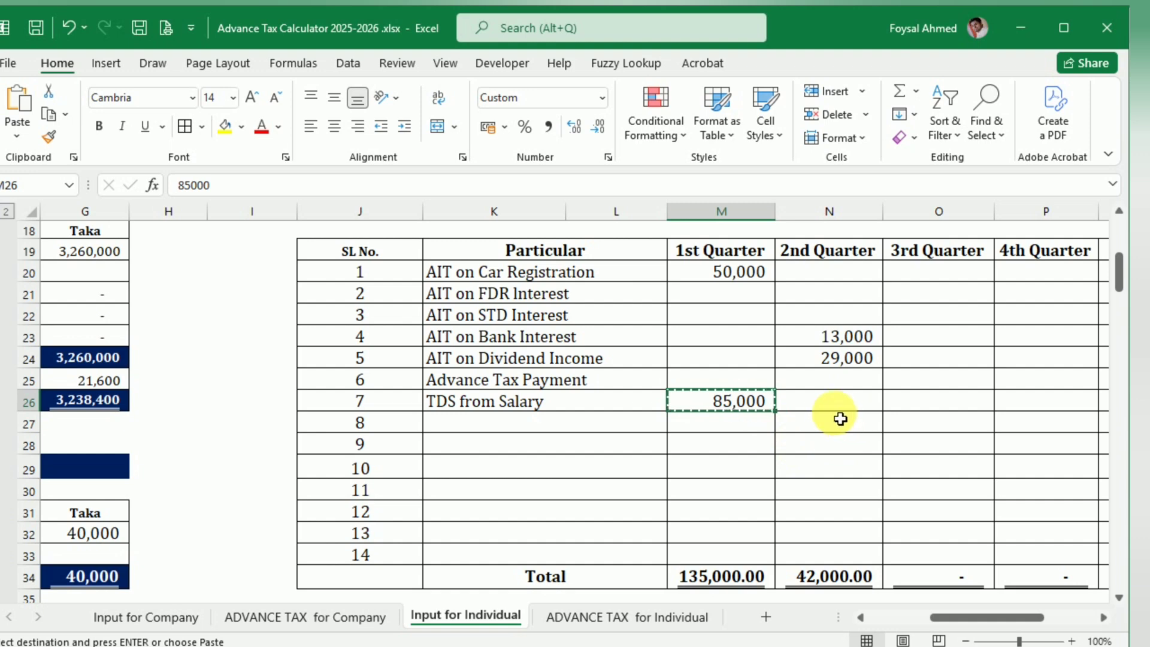
{"action": "left_click", "coordinate": [962, 399]}
{"action": "key", "text": "ctrl+v"}
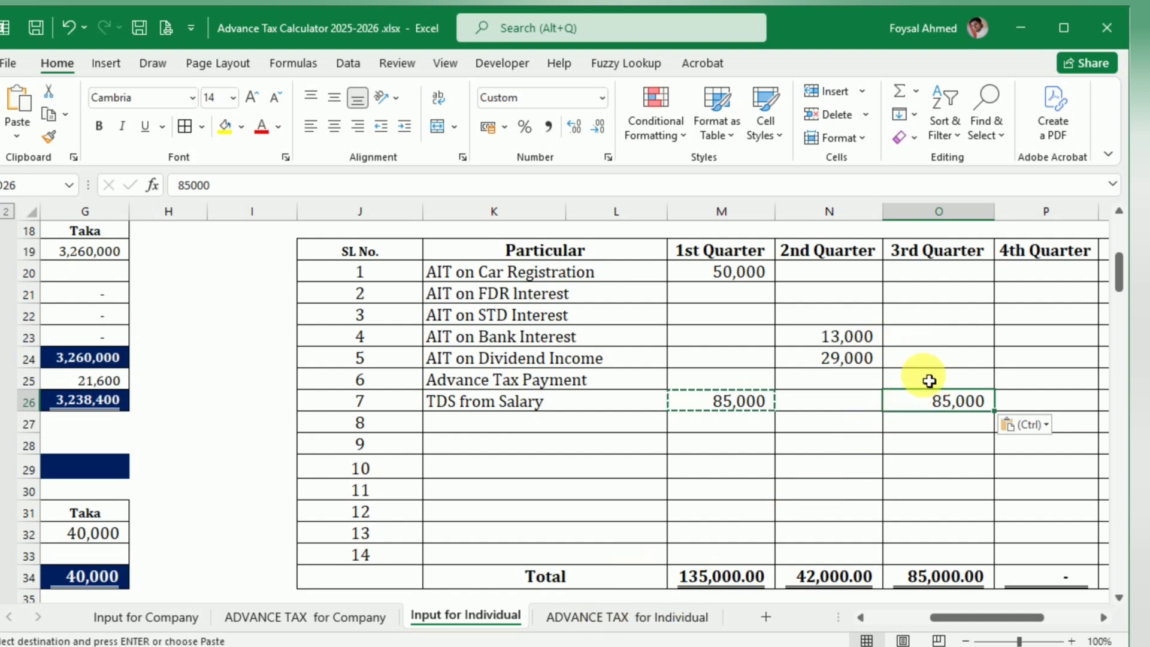
{"action": "double_click", "coordinate": [929, 408]}
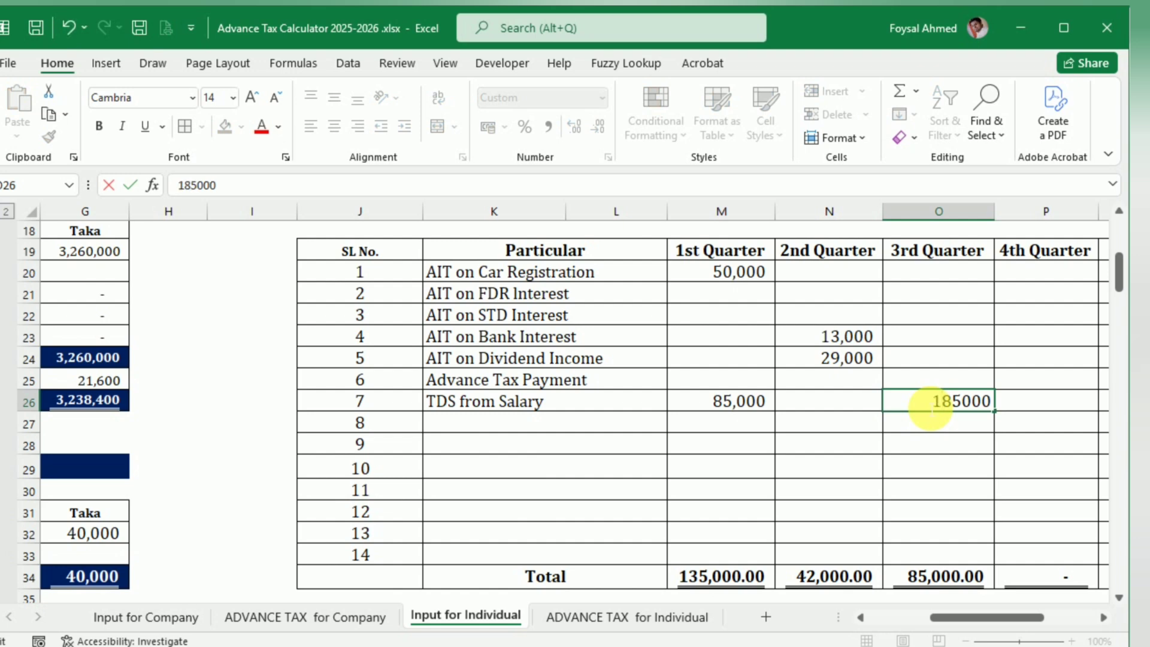
{"action": "type", "text": "1"}
{"action": "key", "text": "Return"}
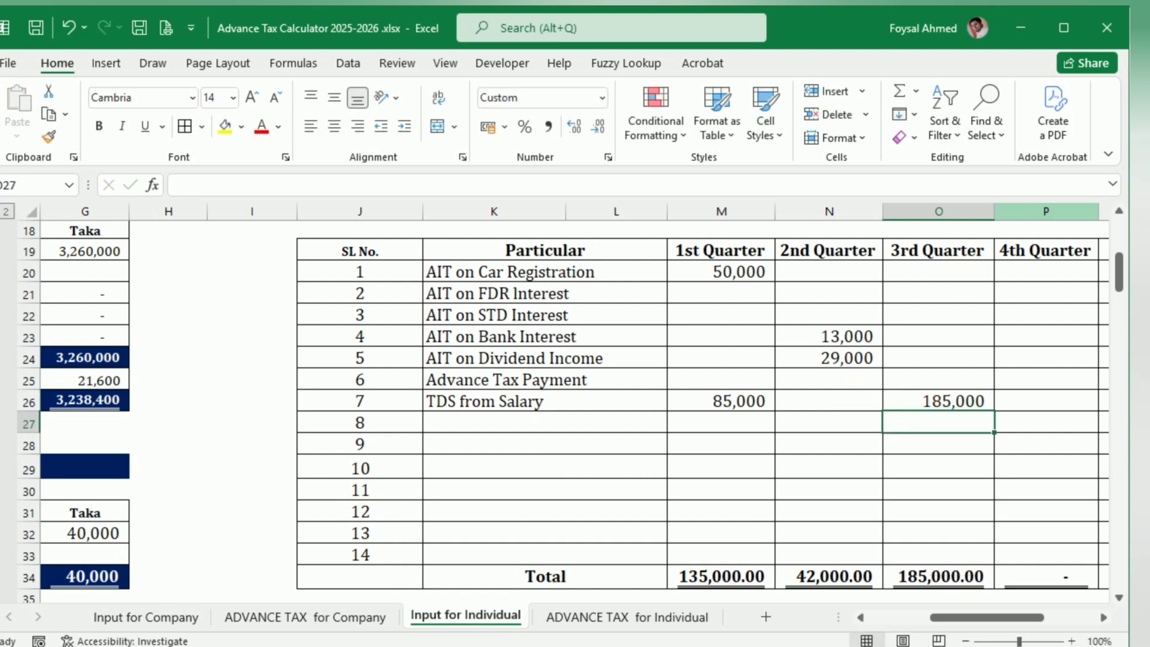
Step: On ADVANCE TAX for Individual, set the quarter of the second Shortfall Test to 3rd Quarter
{"action": "left_click", "coordinate": [606, 614]}
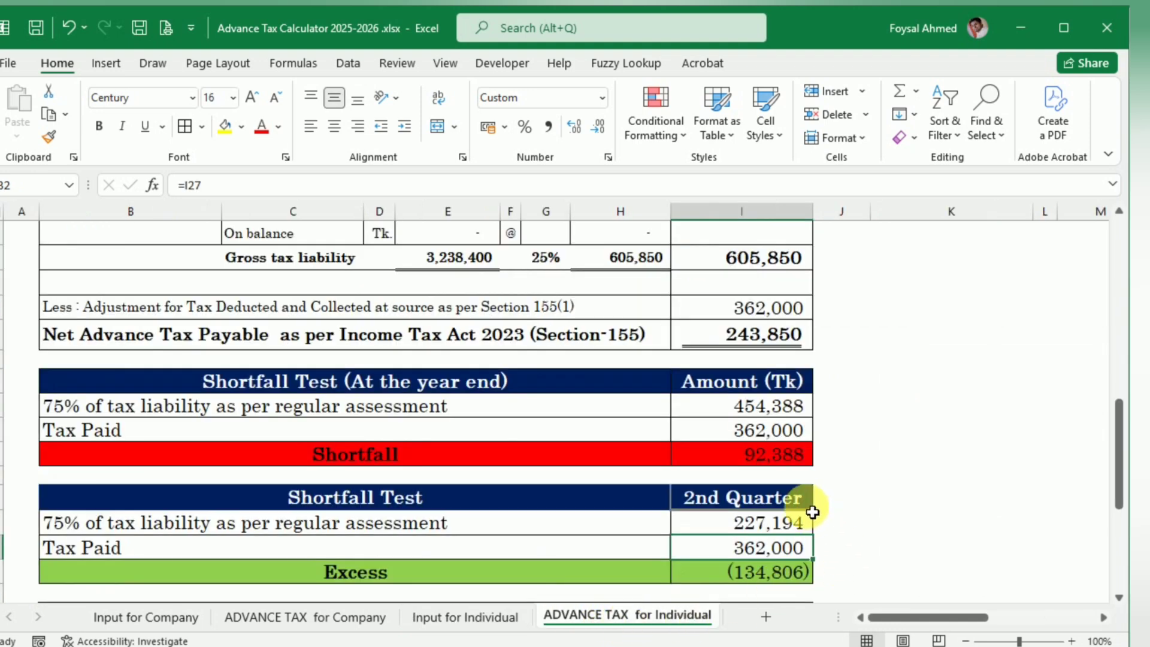
{"action": "left_click", "coordinate": [797, 502]}
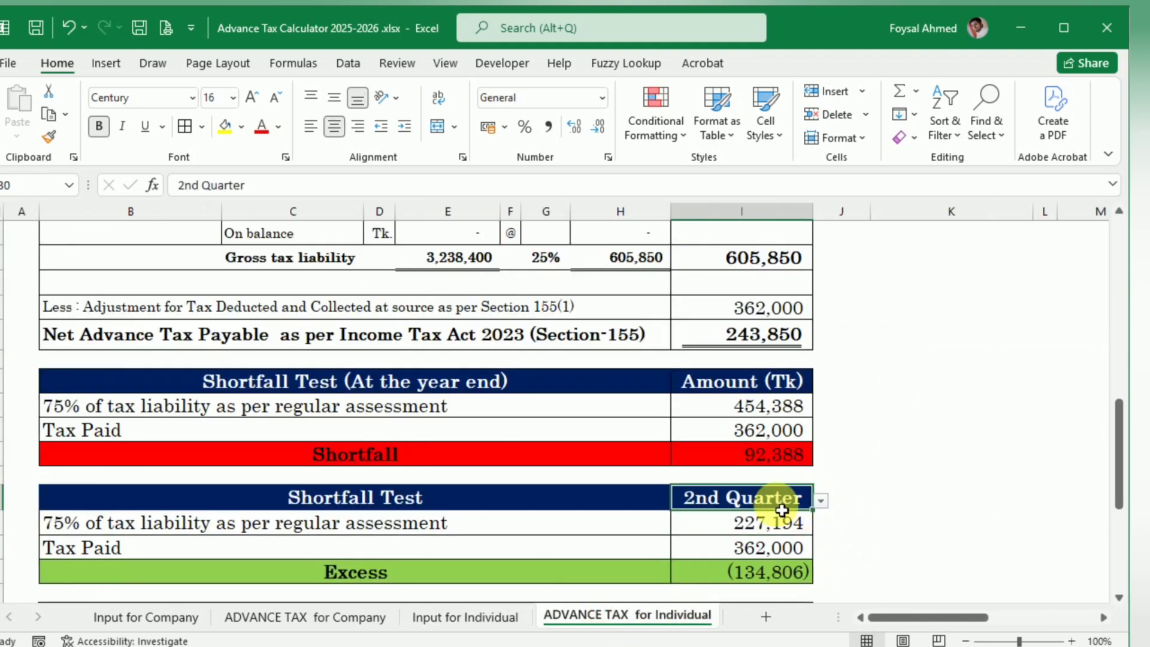
{"action": "left_click", "coordinate": [819, 501]}
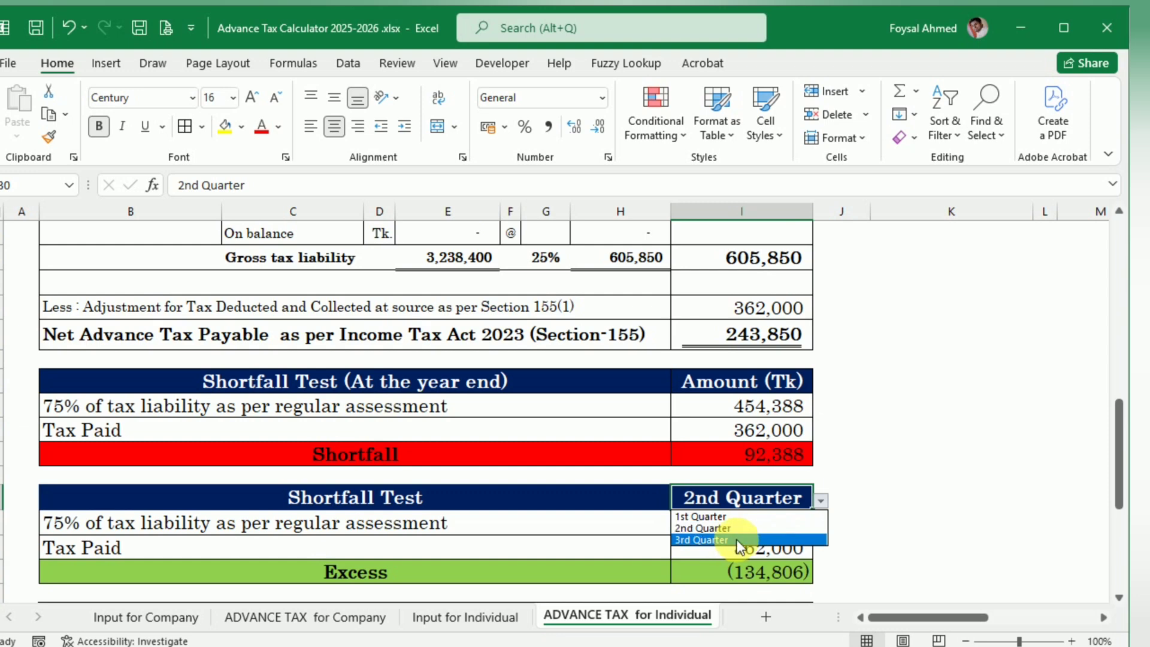
{"action": "left_click", "coordinate": [736, 539]}
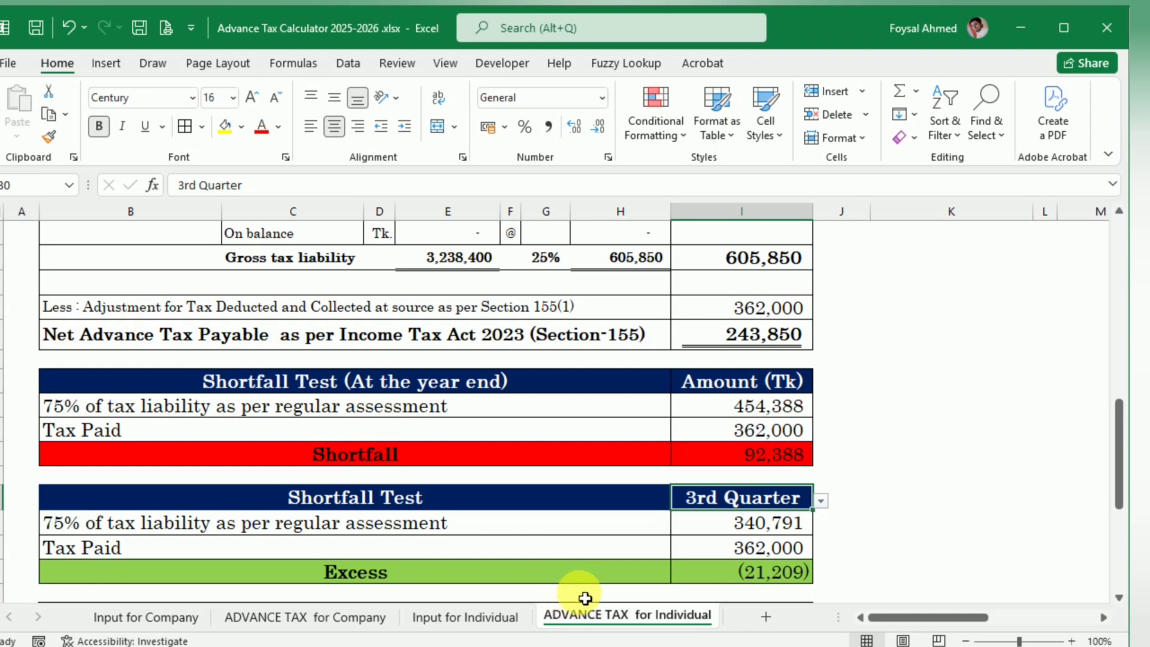
Step: Set the taxpayer tax type to Female and review the recalculated tax liability, both shortfall tests and the notes beneath them
{"action": "scroll", "coordinate": [626, 509], "scroll_direction": "up", "scroll_amount": 1}
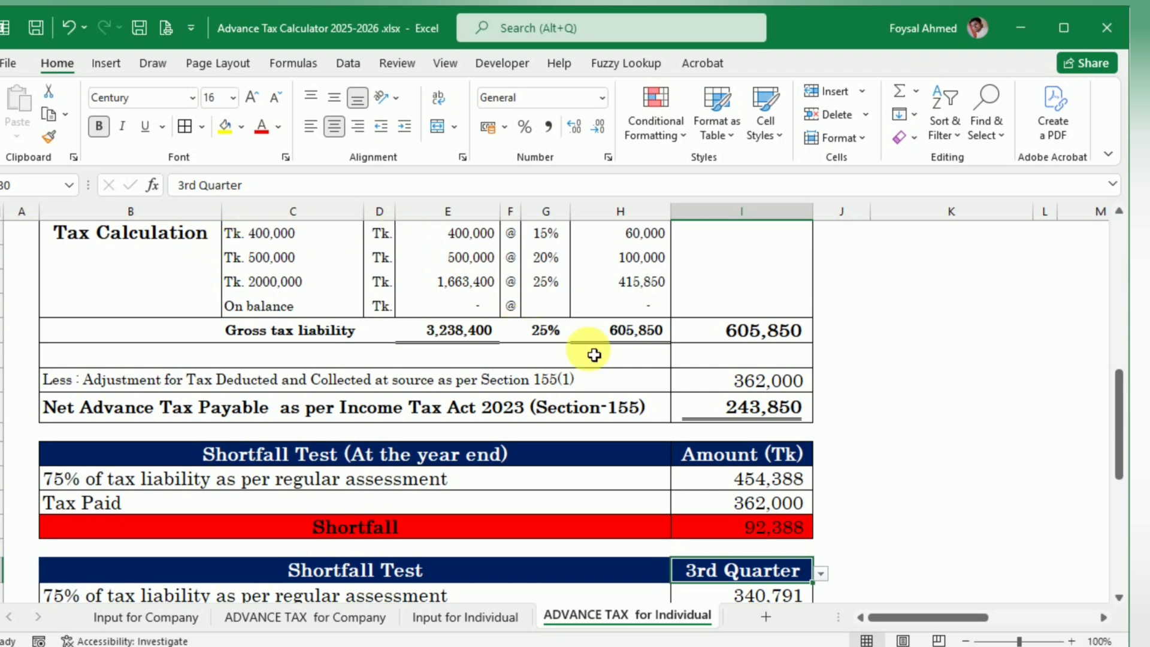
{"action": "scroll", "coordinate": [651, 457], "scroll_direction": "up", "scroll_amount": 5}
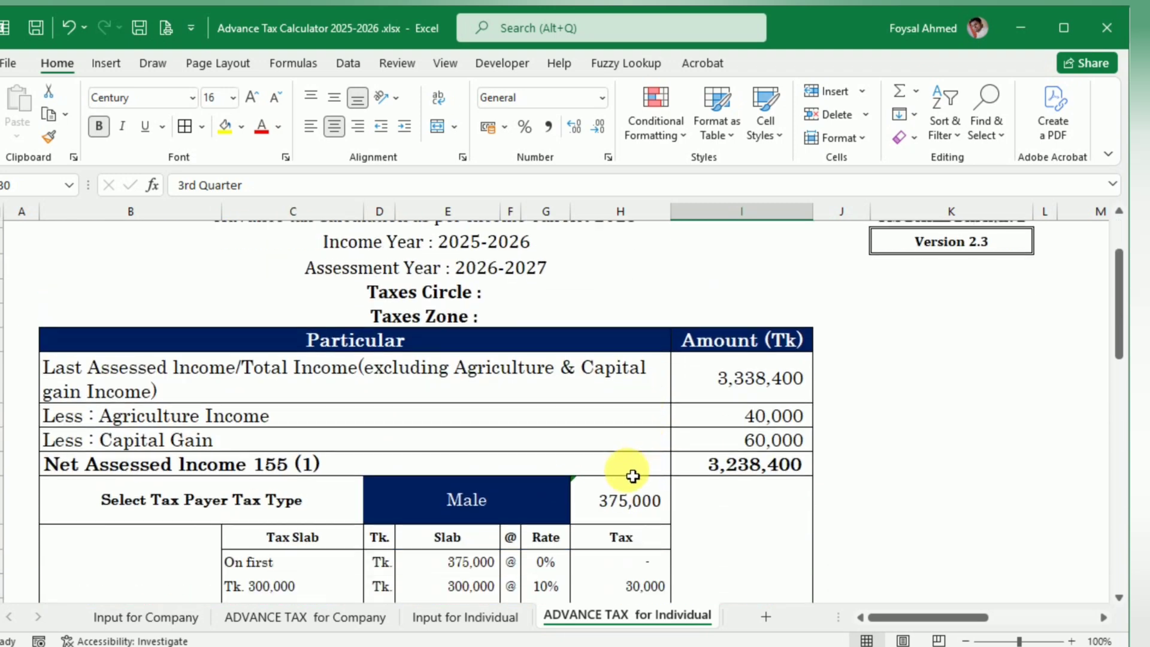
{"action": "scroll", "coordinate": [632, 473], "scroll_direction": "down", "scroll_amount": 2}
{"action": "left_click", "coordinate": [559, 413]}
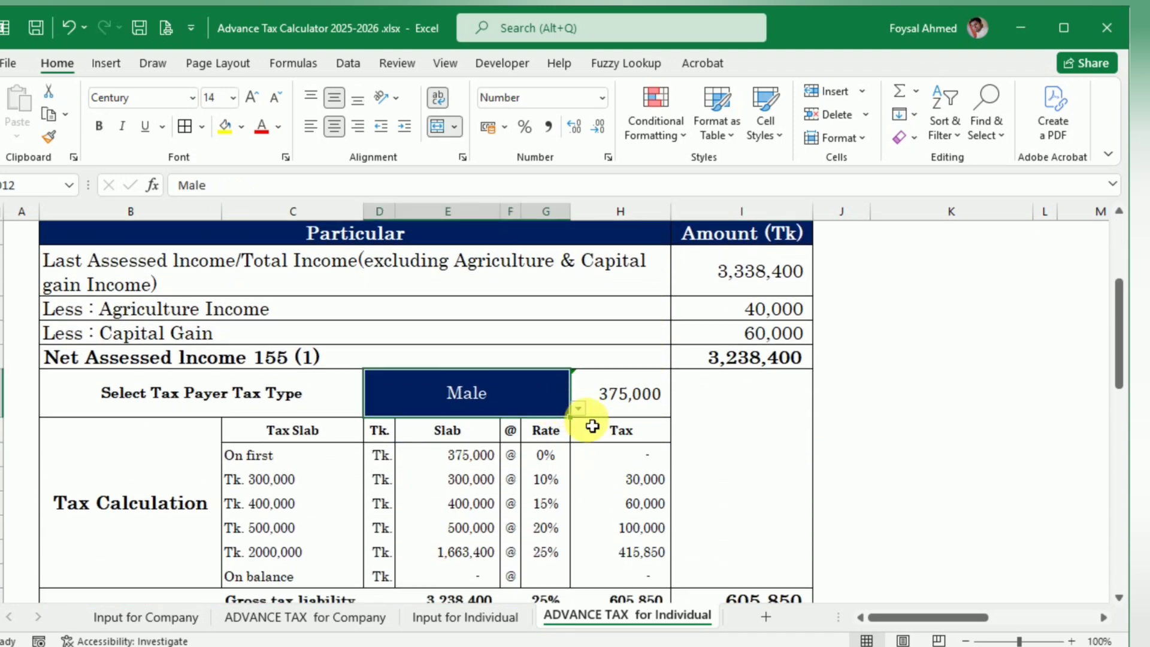
{"action": "left_click", "coordinate": [578, 409]}
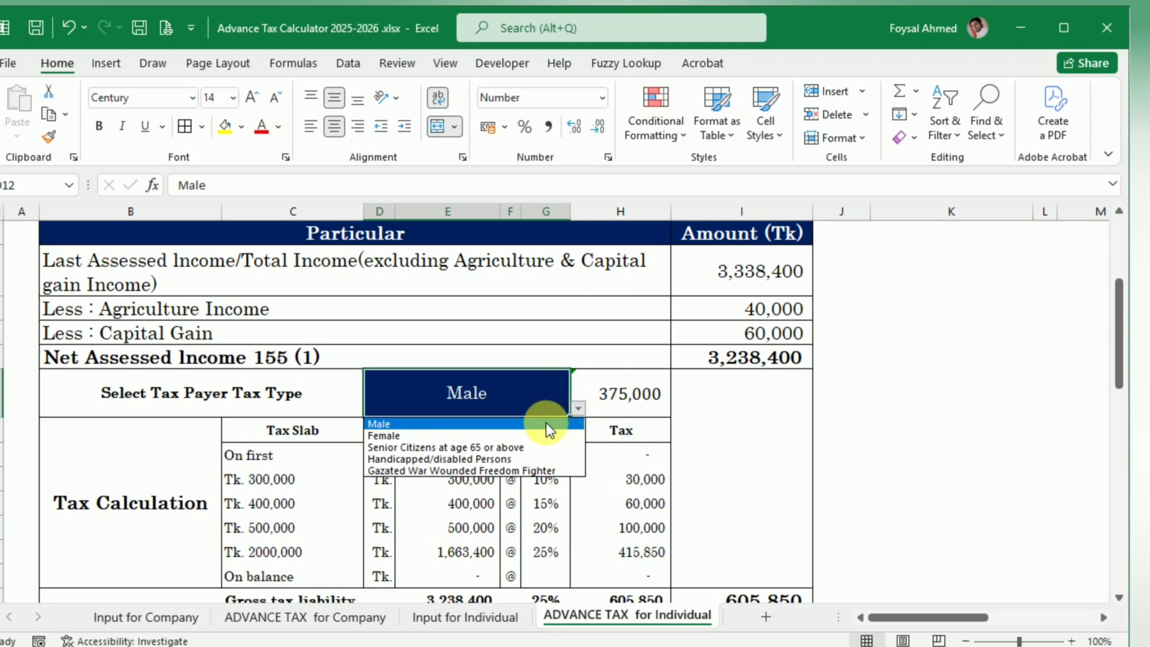
{"action": "left_click", "coordinate": [467, 436]}
{"action": "scroll", "coordinate": [470, 439], "scroll_direction": "down", "scroll_amount": 4}
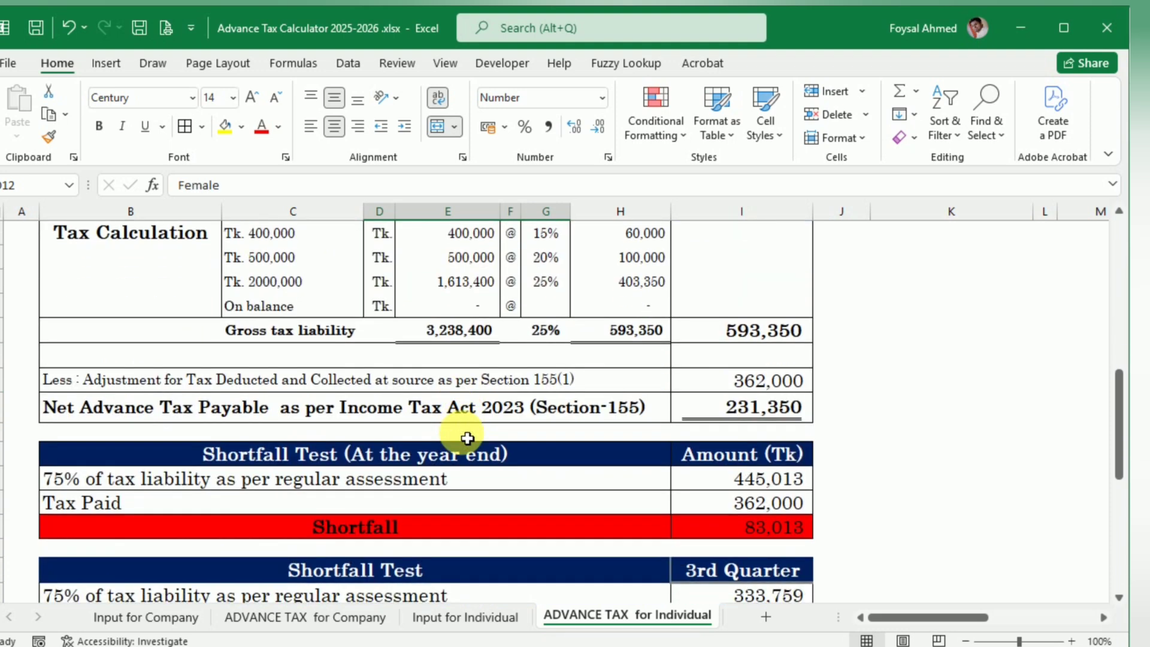
{"action": "scroll", "coordinate": [467, 438], "scroll_direction": "down", "scroll_amount": 4}
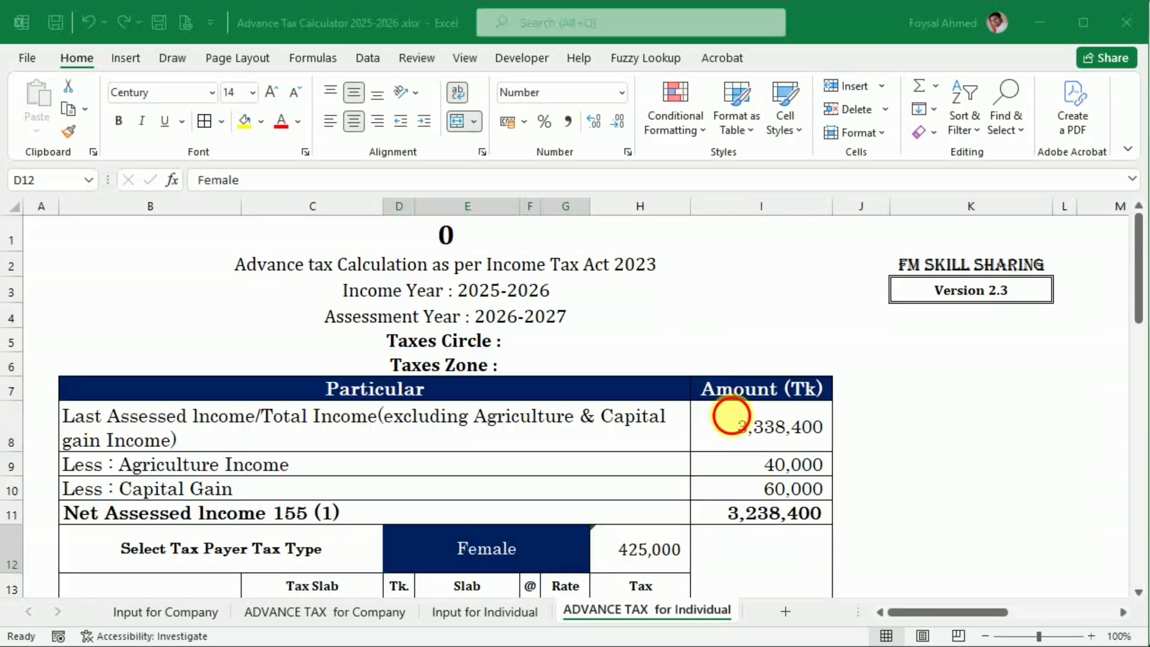
{"action": "left_click", "coordinate": [737, 420]}
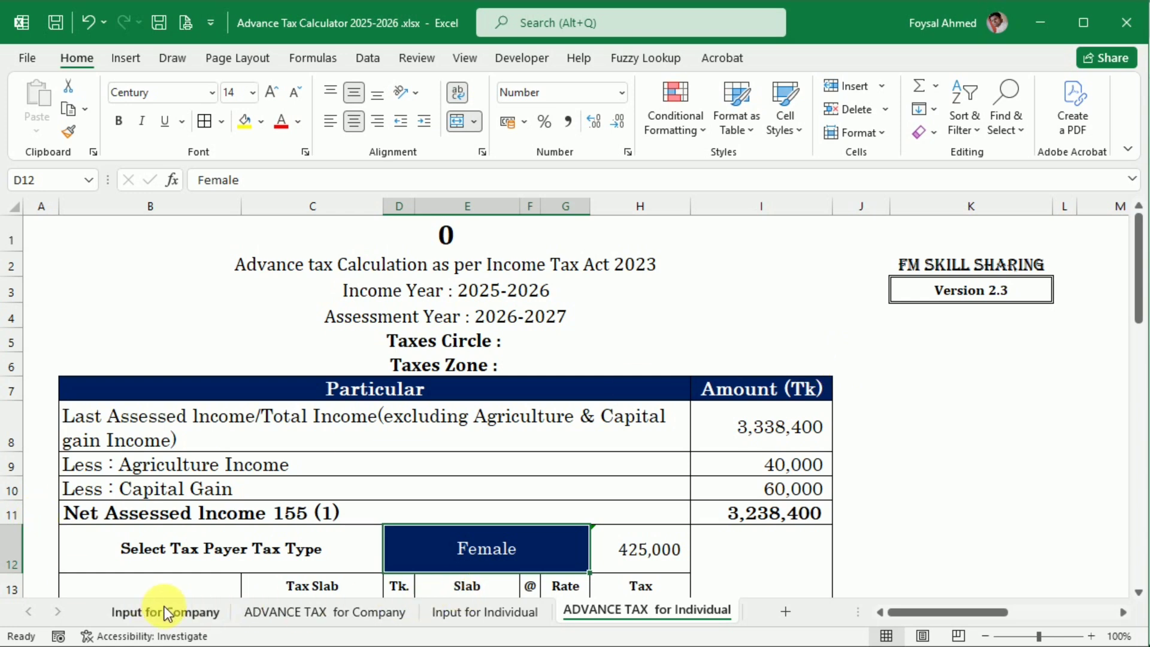
Step: On Input for Company, clear the cigarette manufacturer's Gross Sales and VAT & SD amounts for July through December
{"action": "left_click", "coordinate": [290, 611]}
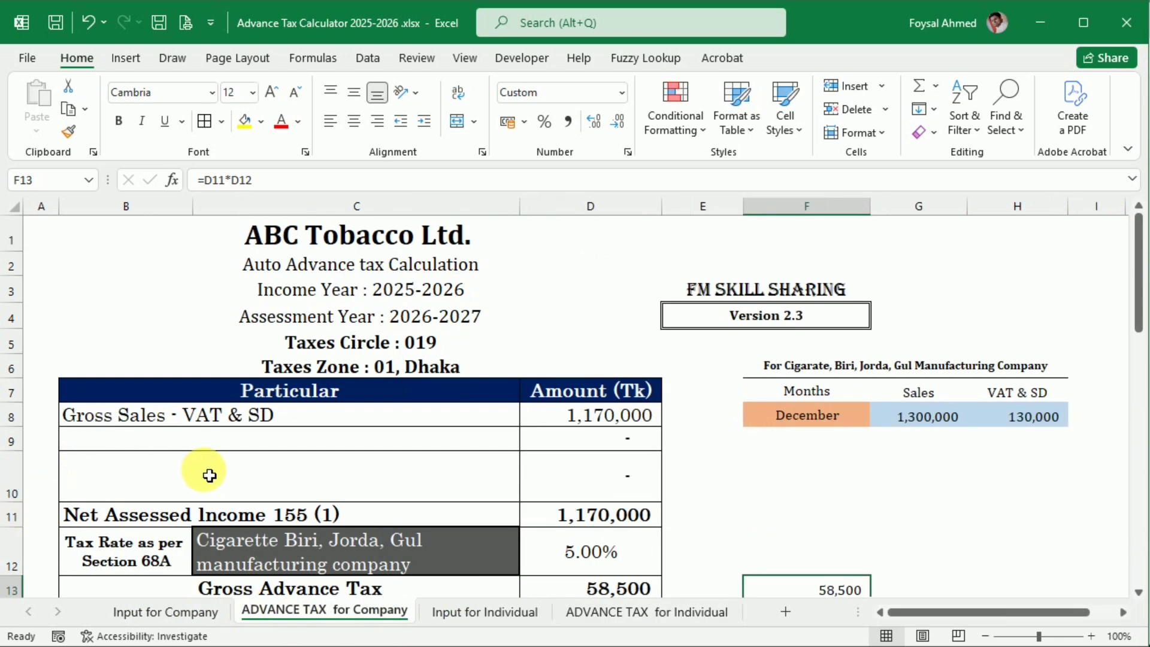
{"action": "left_click", "coordinate": [155, 610]}
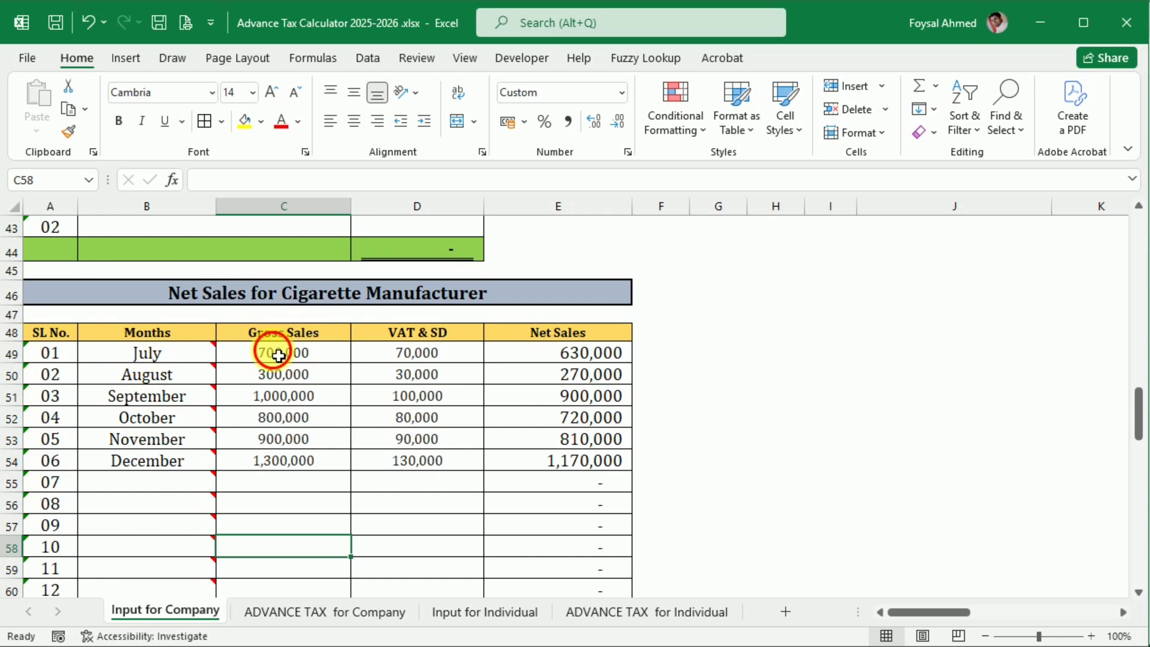
{"action": "left_click_drag", "start_coordinate": [269, 354], "coordinate": [459, 469]}
{"action": "key", "text": "Delete"}
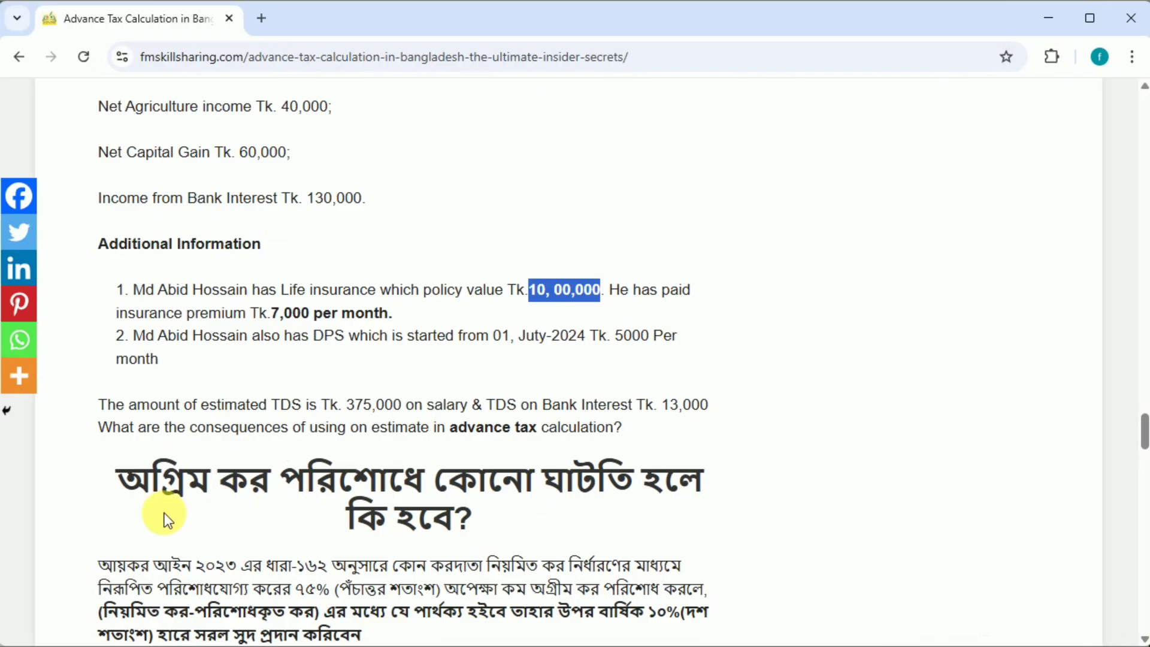
Step: Copy ABC Company Ltd.'s four assessment records, 2020-21 to 2023-24, from the web article into Last Assessed Income for Company, starting at B19
{"action": "scroll", "coordinate": [250, 518], "scroll_direction": "up", "scroll_amount": 20}
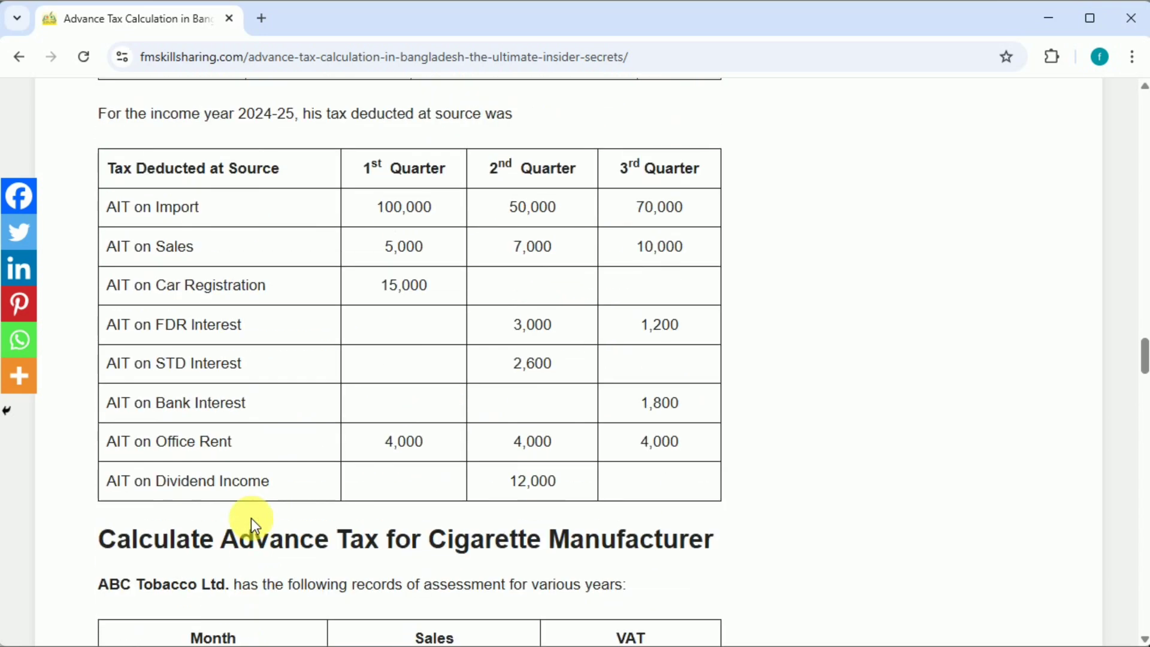
{"action": "scroll", "coordinate": [250, 519], "scroll_direction": "up", "scroll_amount": 6}
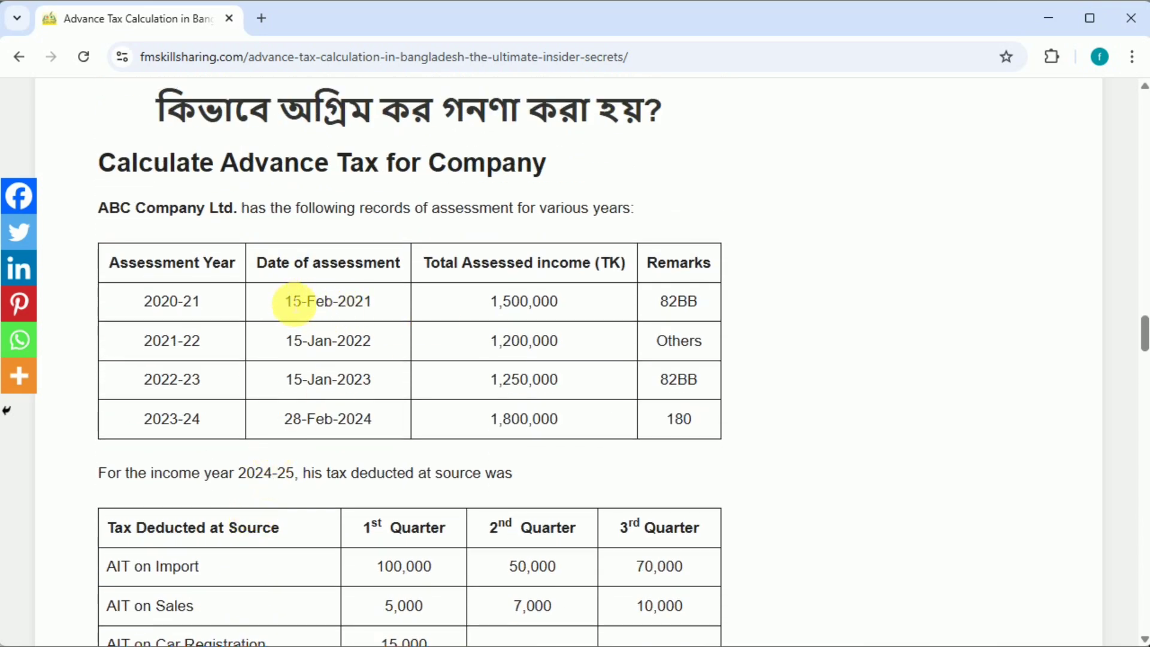
{"action": "left_click_drag", "start_coordinate": [144, 297], "coordinate": [598, 417]}
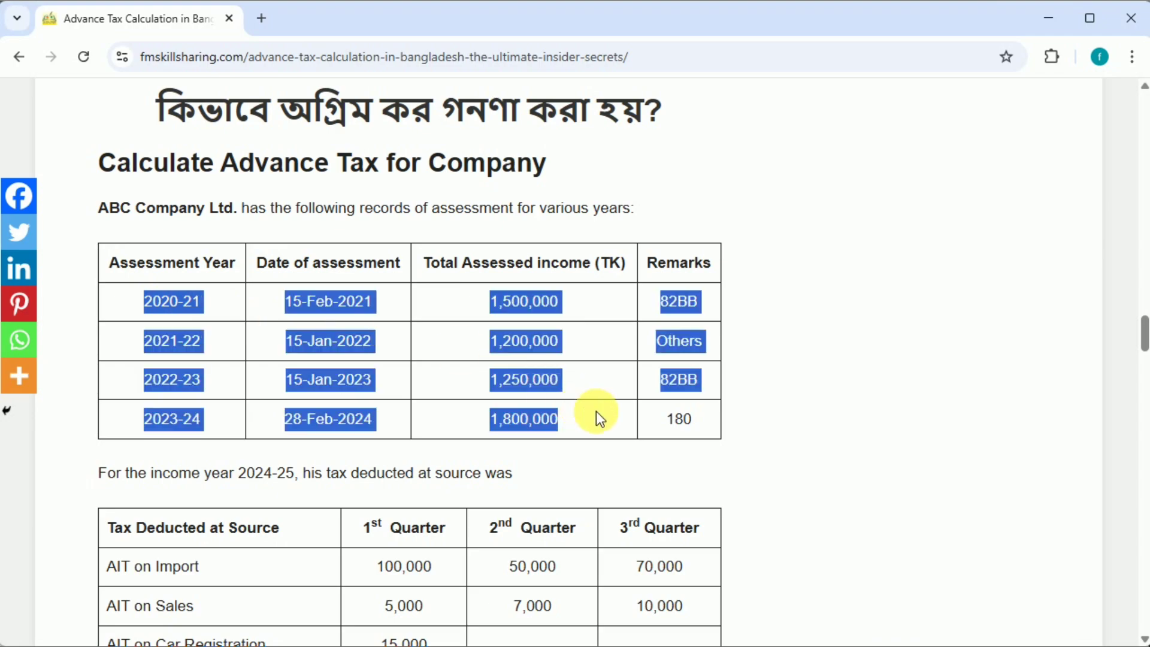
{"action": "key", "text": "alt+Tab"}
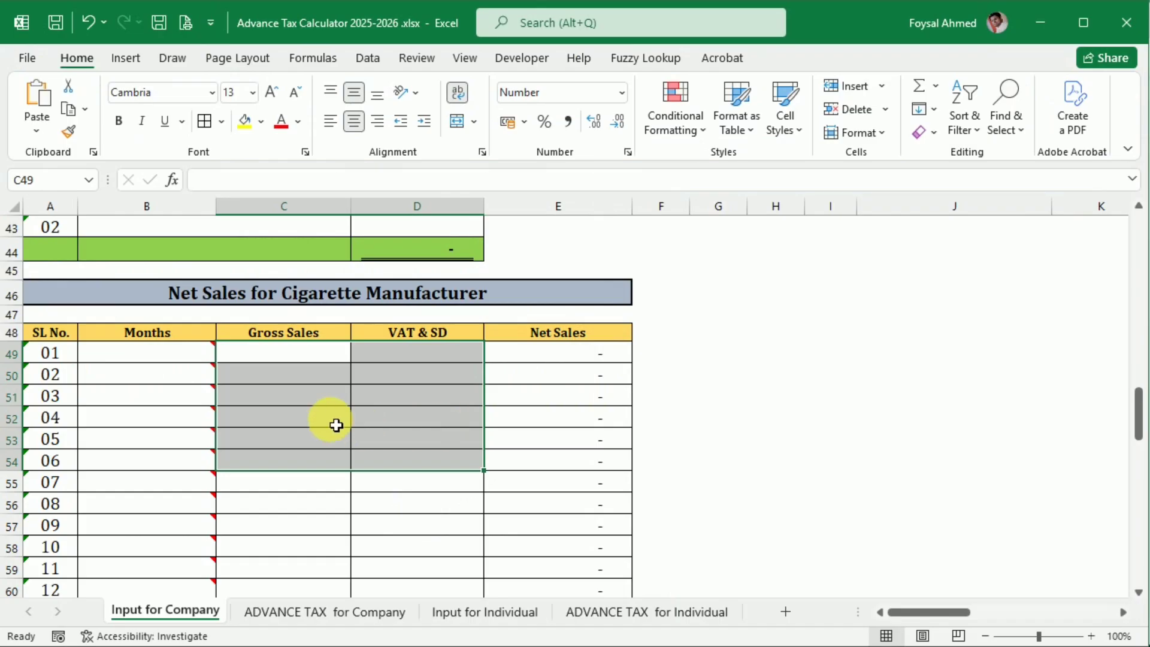
{"action": "scroll", "coordinate": [337, 423], "scroll_direction": "up", "scroll_amount": 7}
{"action": "scroll", "coordinate": [327, 498], "scroll_direction": "up", "scroll_amount": 4}
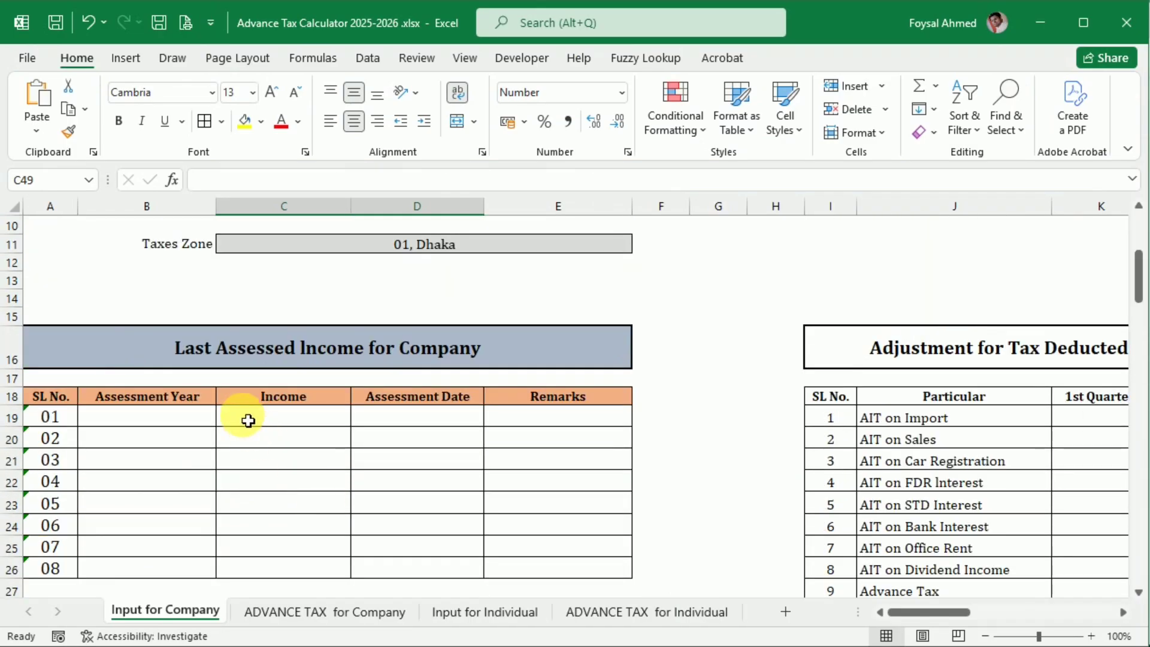
{"action": "left_click", "coordinate": [155, 417]}
{"action": "type", "text": "2020-21\t15-Feb-21\t1,500,000\t82BB 2021-22\t15-Jan-22\t1,200,000\tOthers 2022-23\t15-Jan-23\t1,250,000\t82BB 2023-24\t28-Feb-24\t1,800,000\t180"}
Step: Change the font of the pasted assessment records in B19:E23 to Cambria
{"action": "left_click_drag", "start_coordinate": [143, 414], "coordinate": [632, 521]}
{"action": "left_click", "coordinate": [177, 92]}
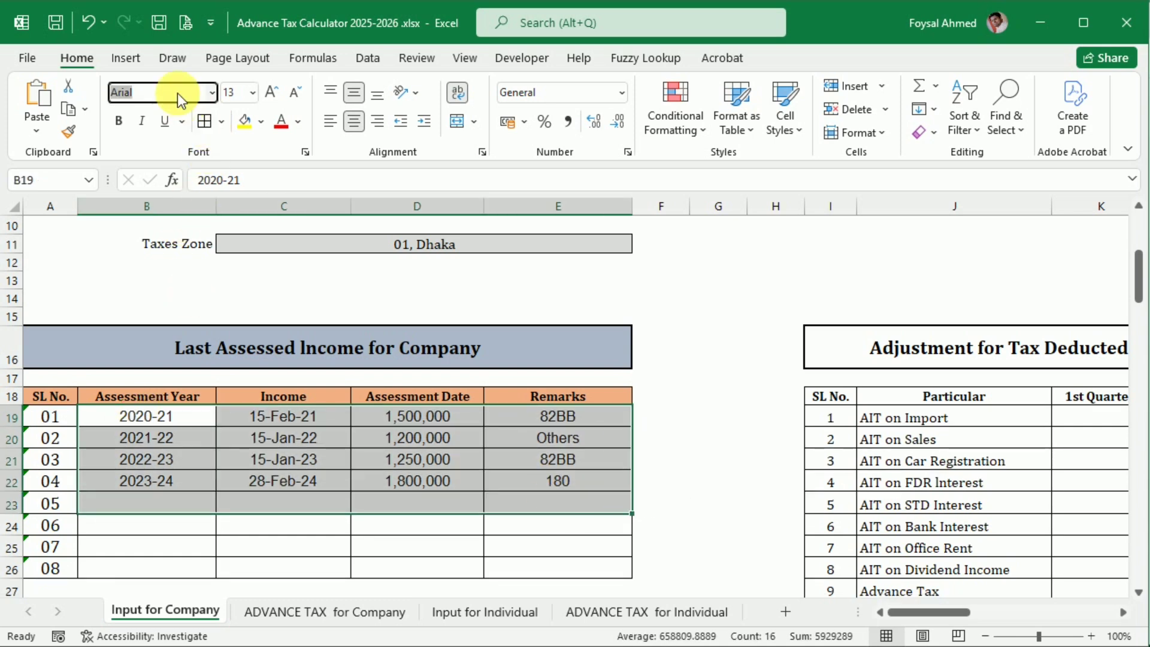
{"action": "type", "text": "Camb"}
{"action": "key", "text": "Return"}
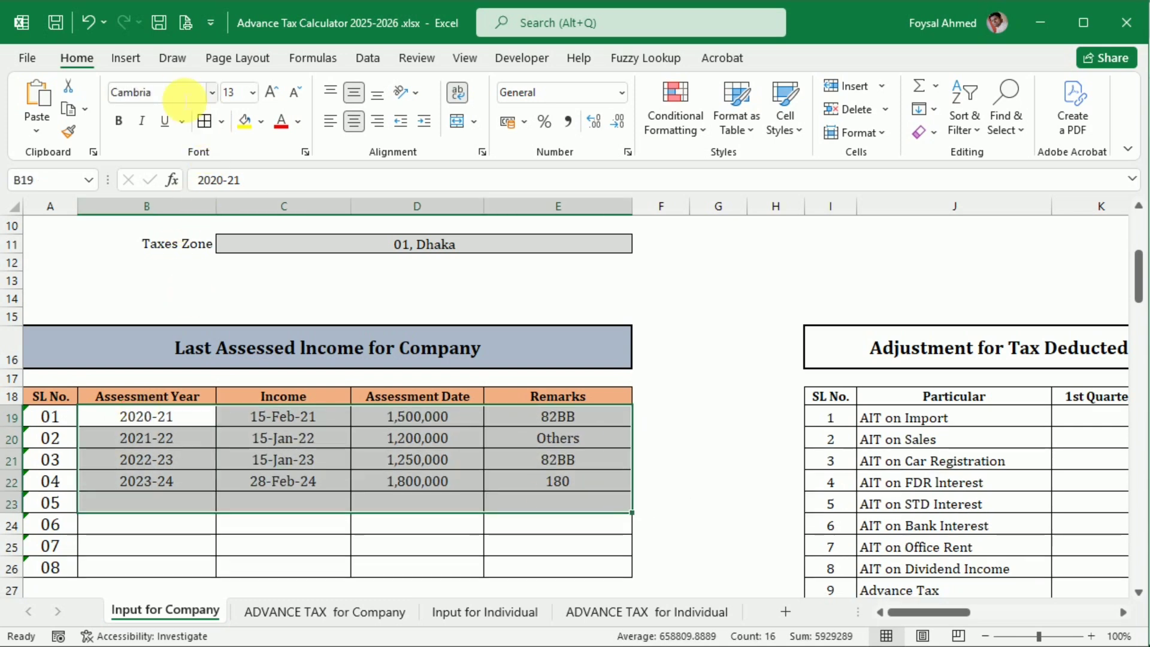
Step: Test the Last Assessed Income lookup by changing the 2021-22 record's date to 15/01/2025, and undo the change
{"action": "scroll", "coordinate": [463, 423], "scroll_direction": "down", "scroll_amount": 2}
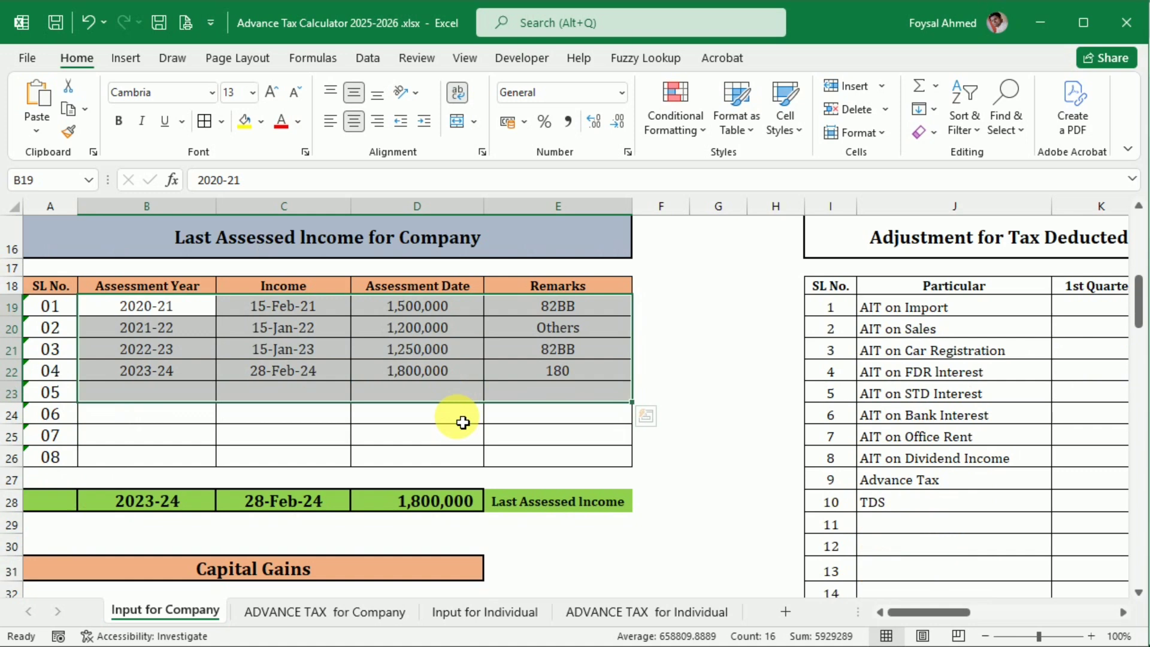
{"action": "left_click", "coordinate": [454, 503]}
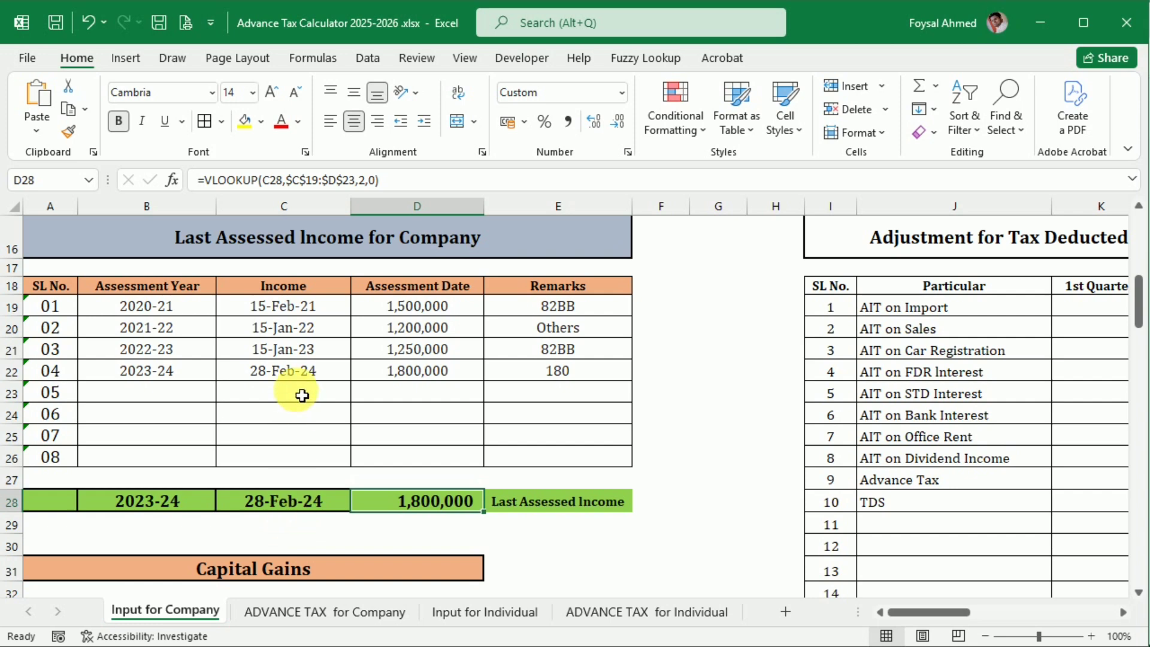
{"action": "left_click", "coordinate": [332, 331]}
{"action": "double_click", "coordinate": [332, 331]}
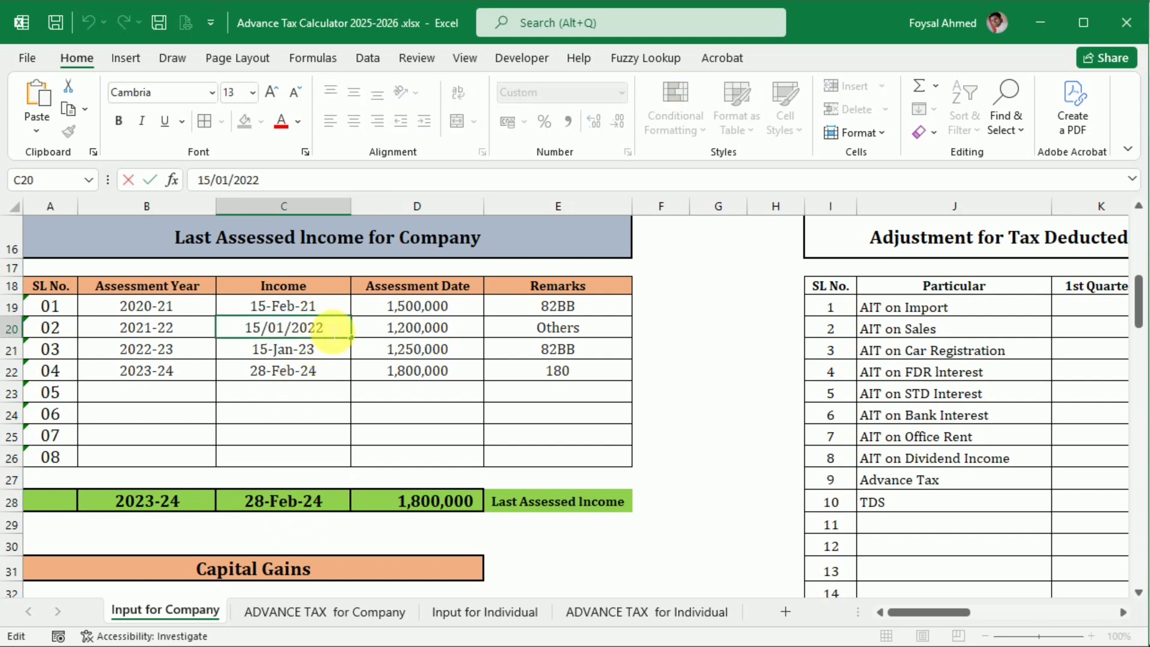
{"action": "key", "text": "BackSpace"}
{"action": "type", "text": "5"}
{"action": "key", "text": "Return"}
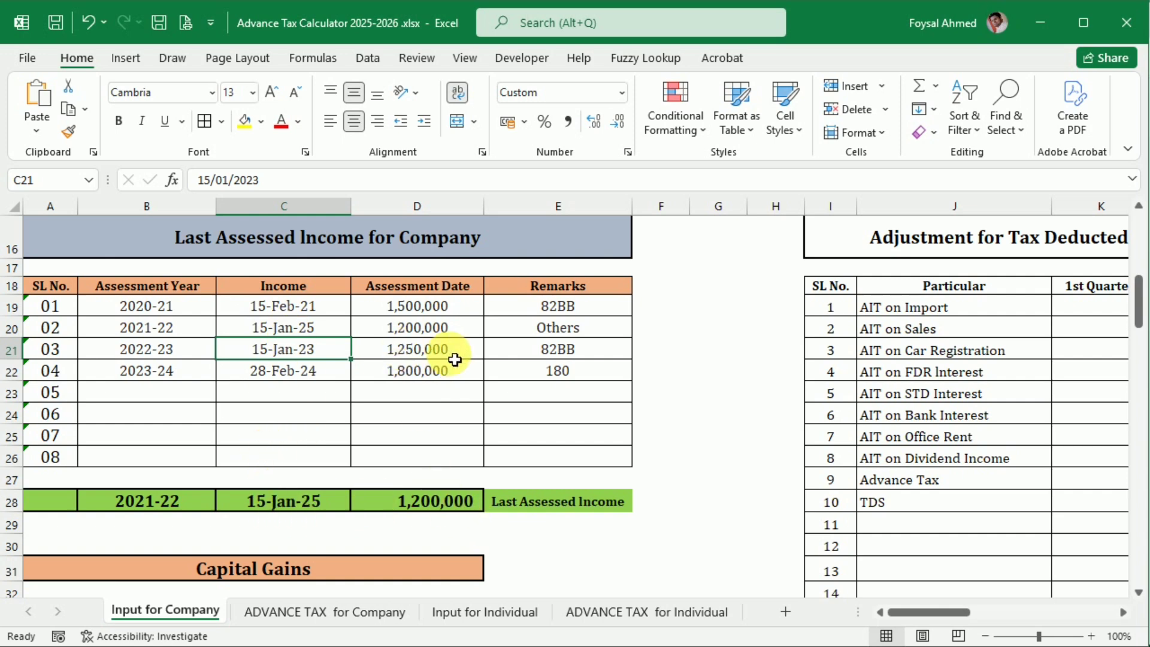
{"action": "key", "text": "ctrl+z"}
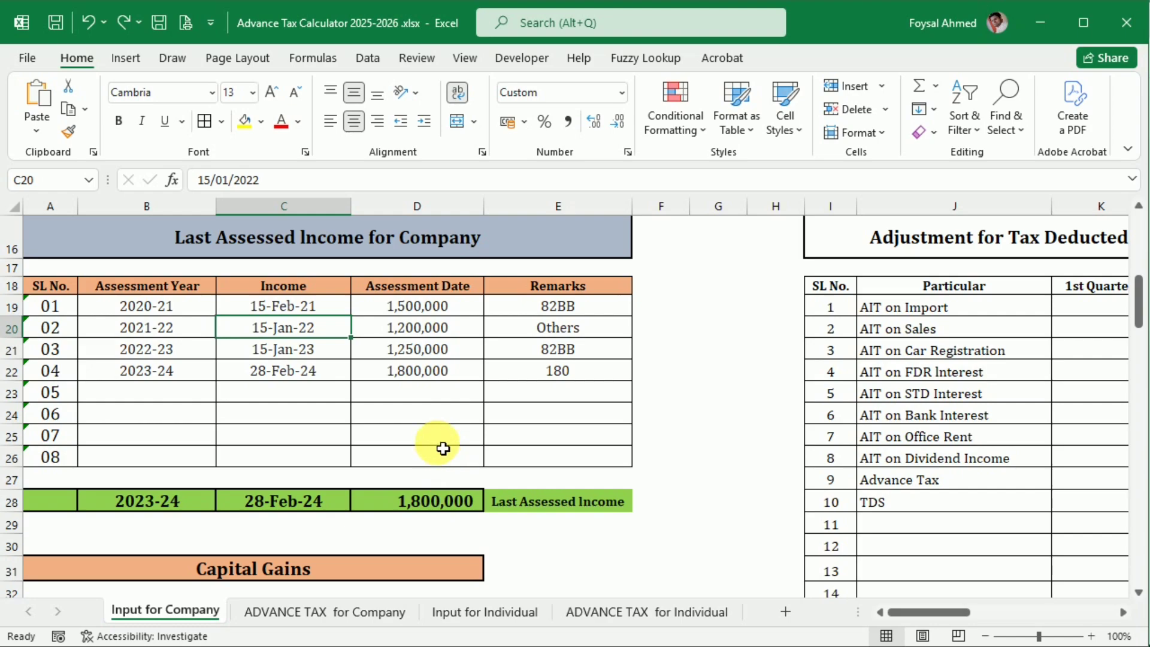
Step: Take the 1st Quarter AIT on Import from the article and enter 100,000 in the company's tax-deducted-at-source adjustment table
{"action": "scroll", "coordinate": [444, 451], "scroll_direction": "down", "scroll_amount": 2}
{"action": "key", "text": "alt+Tab"}
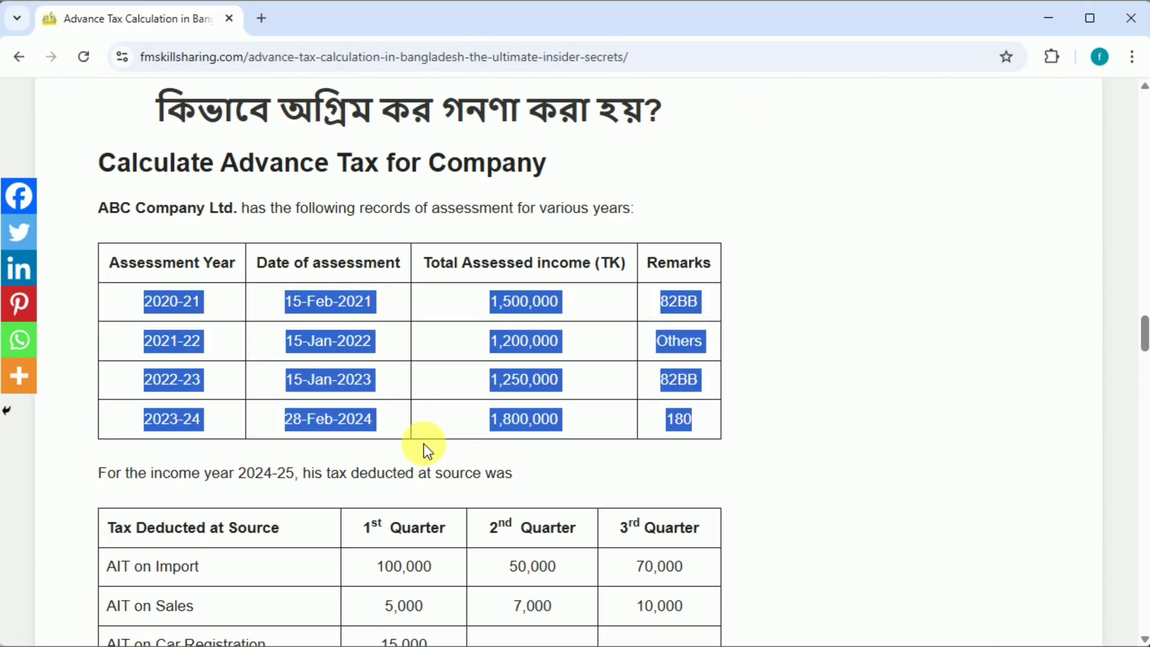
{"action": "left_click", "coordinate": [425, 444]}
{"action": "scroll", "coordinate": [424, 444], "scroll_direction": "down", "scroll_amount": 3}
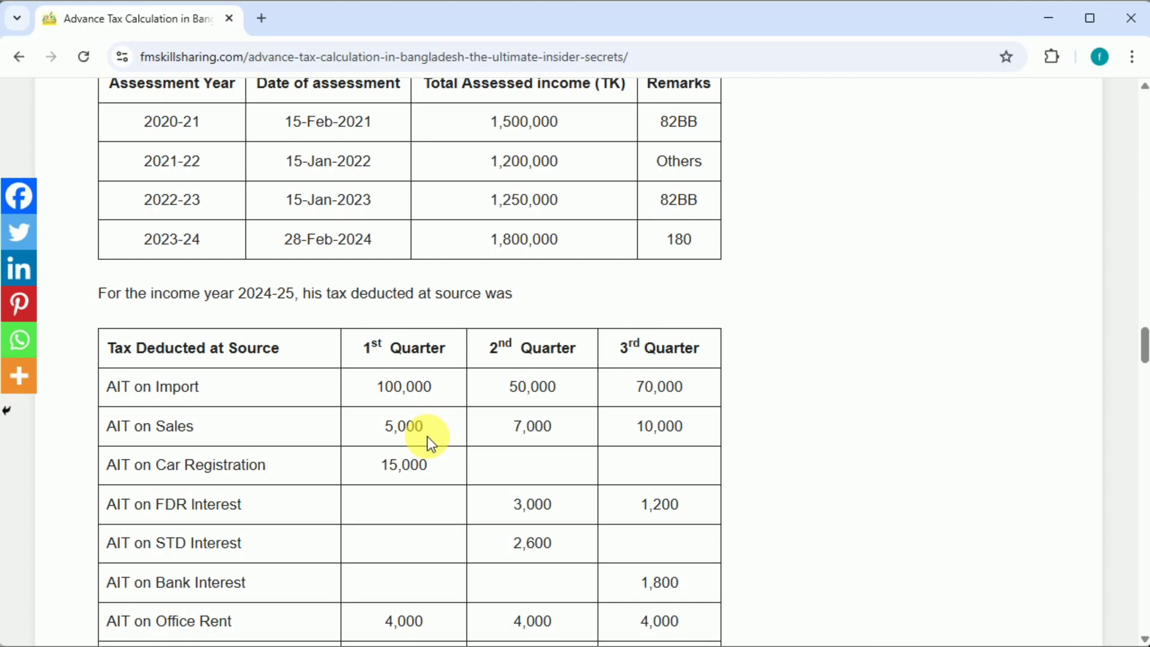
{"action": "scroll", "coordinate": [404, 319], "scroll_direction": "down", "scroll_amount": 2}
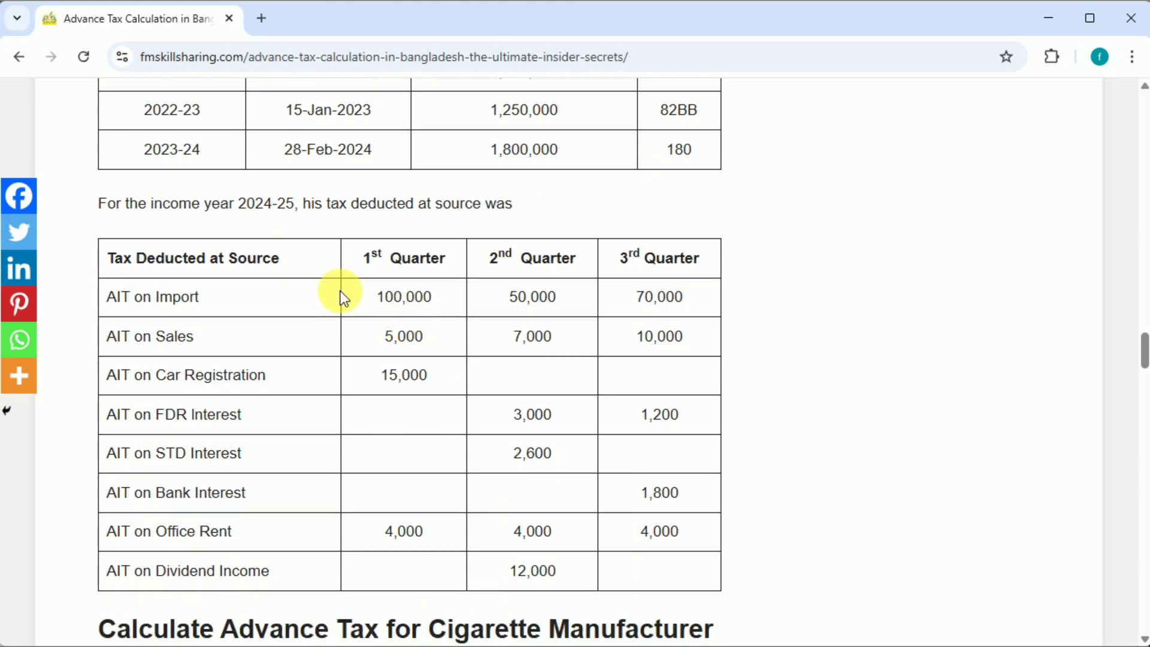
{"action": "left_click_drag", "start_coordinate": [385, 297], "coordinate": [443, 300]}
{"action": "key", "text": "alt+Tab"}
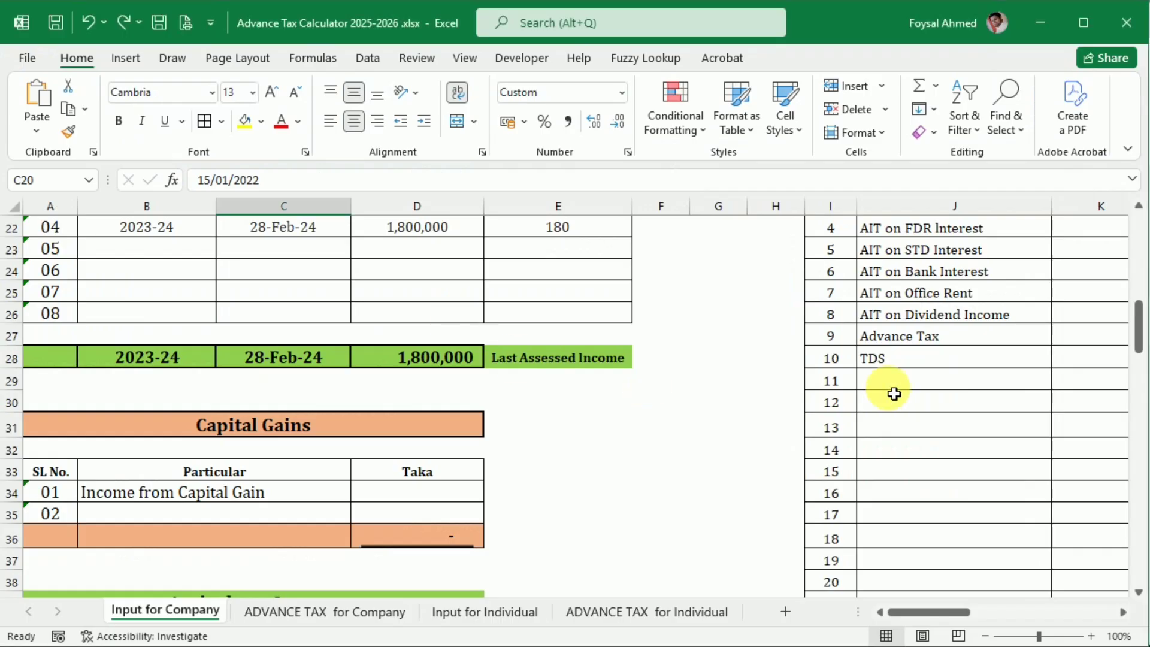
{"action": "scroll", "coordinate": [906, 599], "scroll_direction": "up", "scroll_amount": 3}
{"action": "left_click_drag", "start_coordinate": [922, 609], "coordinate": [984, 607]}
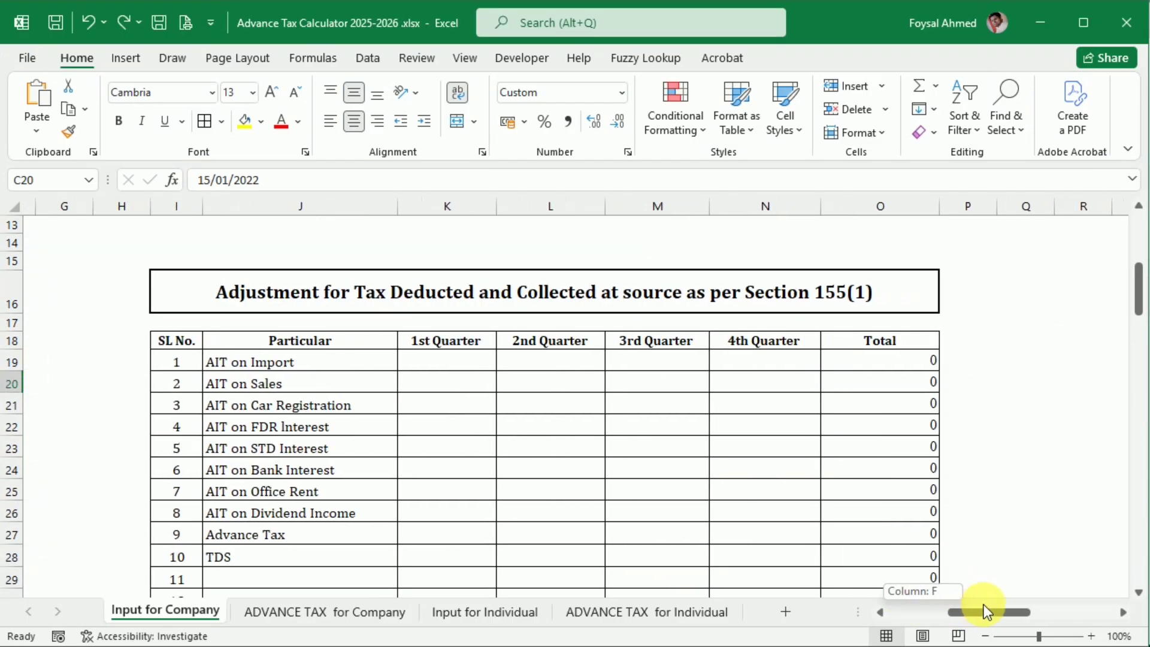
{"action": "left_click", "coordinate": [456, 364]}
{"action": "type", "text": "100,000"}
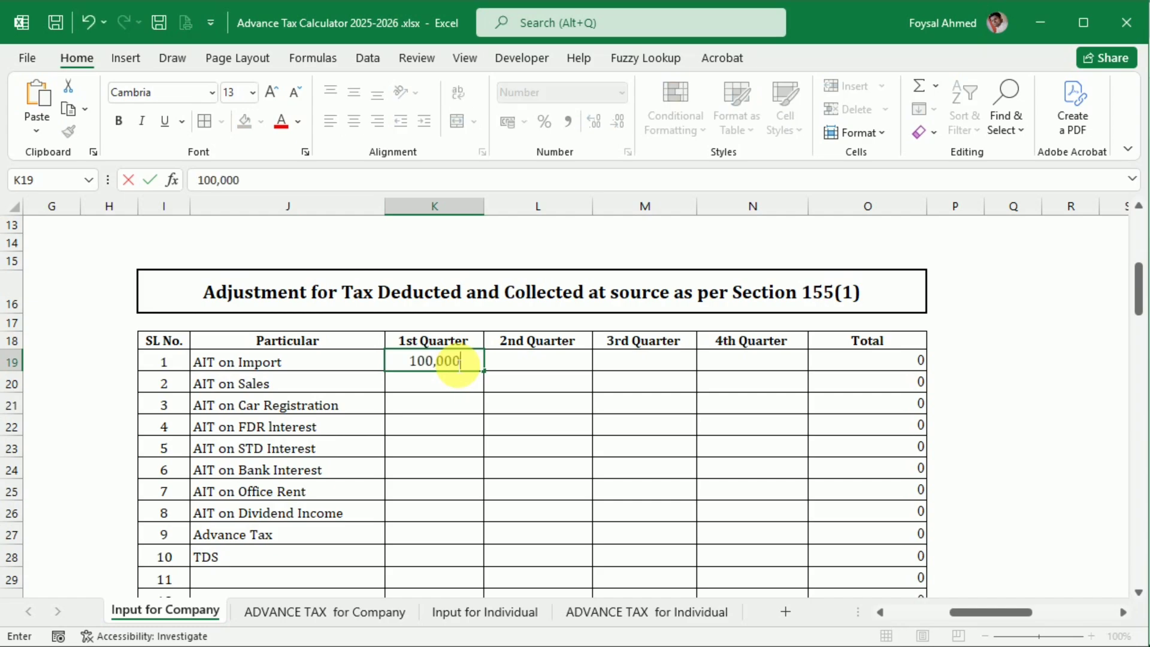
{"action": "key", "text": "Tab"}
Step: Carry over the 1st Quarter AIT on Sales of 5,000 from the article into the adjustment table
{"action": "key", "text": "alt+Tab"}
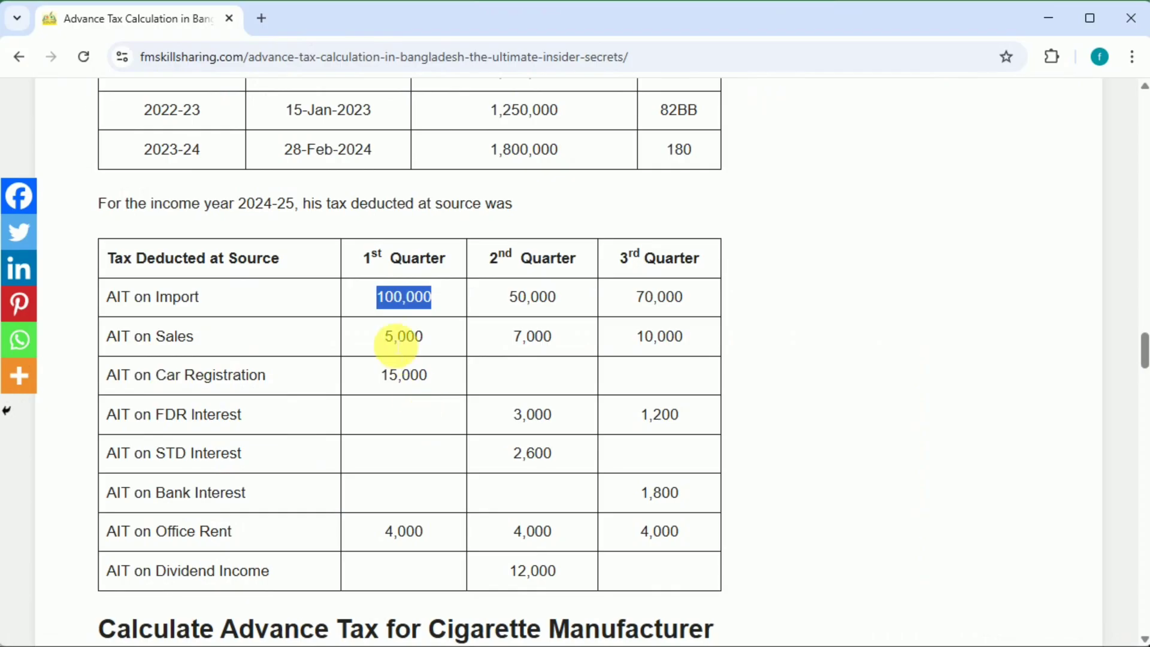
{"action": "double_click", "coordinate": [396, 336]}
{"action": "key", "text": "alt+Tab"}
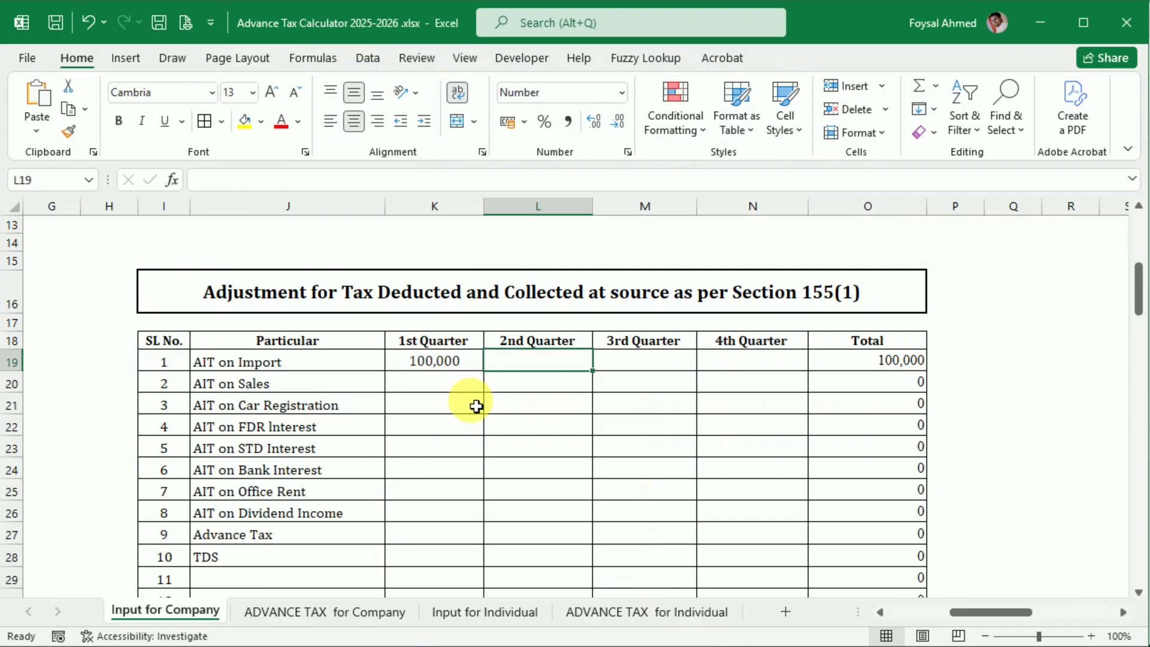
{"action": "left_click", "coordinate": [451, 394]}
{"action": "type", "text": "5,000"}
{"action": "key", "text": "Tab"}
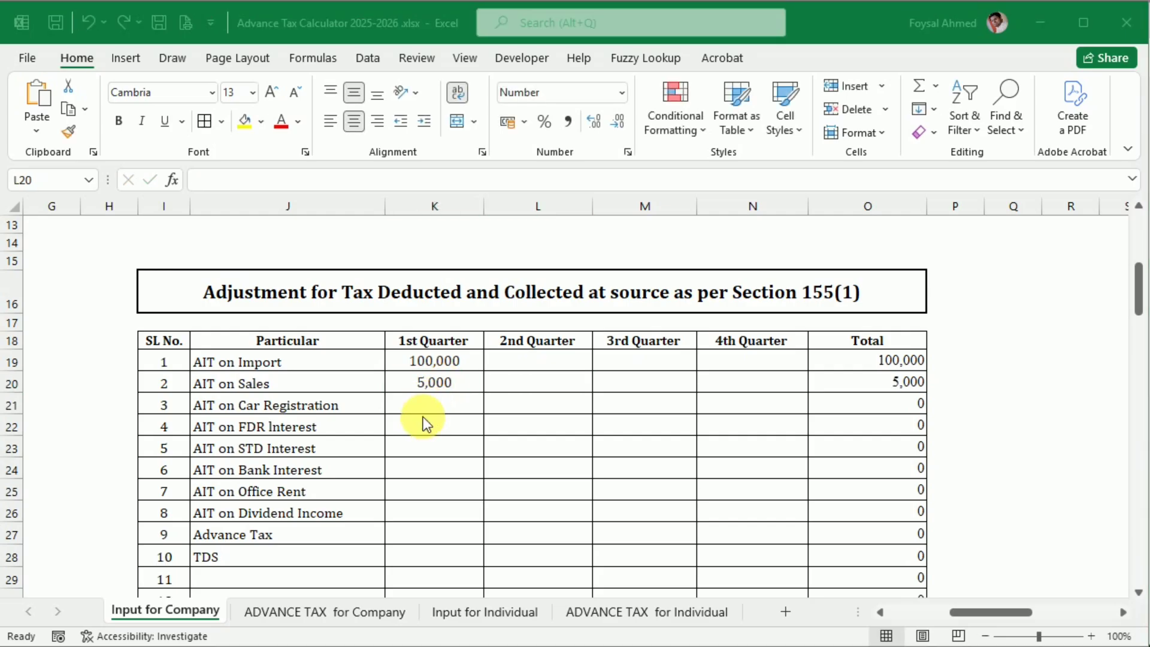
Step: Carry over the 1st Quarter AIT on Car Registration of 15,000 from the article into the adjustment table
{"action": "key", "text": "alt+Tab"}
{"action": "left_click_drag", "start_coordinate": [380, 376], "coordinate": [433, 377]}
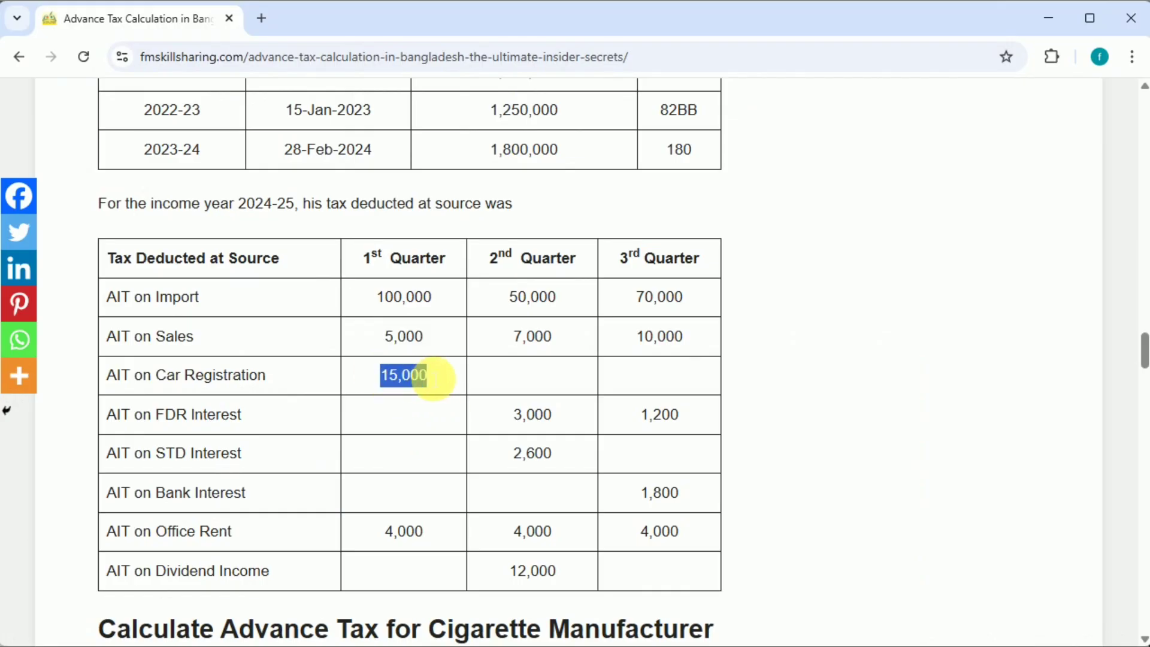
{"action": "key", "text": "alt+Tab"}
{"action": "left_click", "coordinate": [434, 412]}
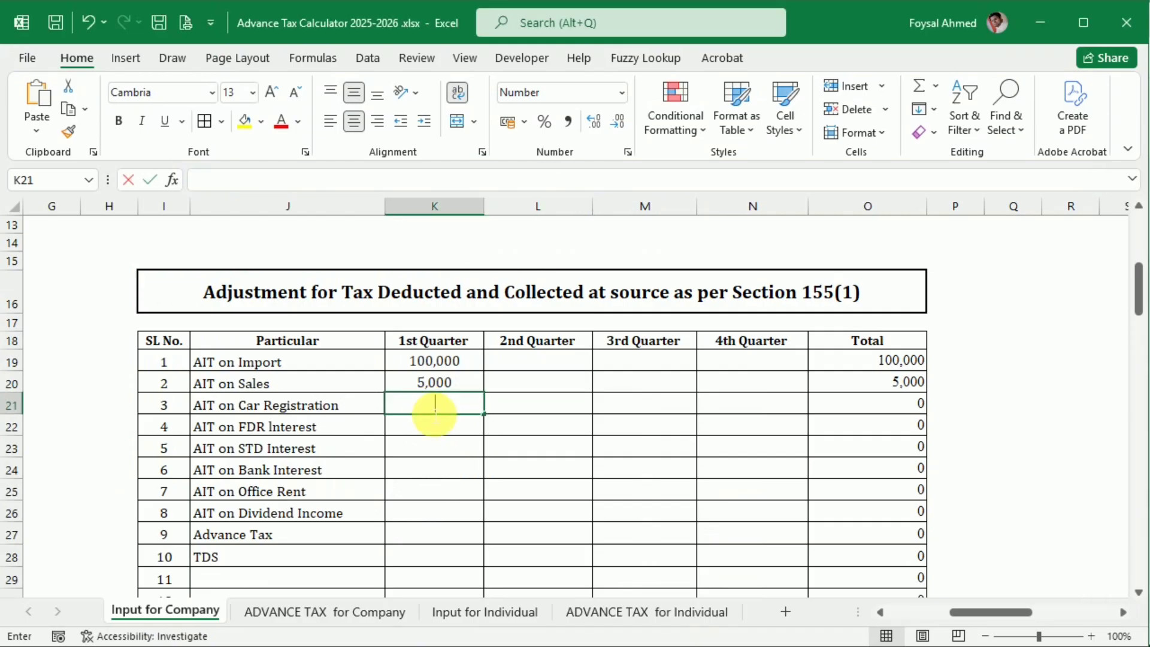
{"action": "type", "text": "15,000"}
{"action": "key", "text": "Tab"}
Step: Copy the 1st Quarter AIT on Office Rent of 4,000 into the adjustment table and check the table's totals
{"action": "key", "text": "alt+Tab"}
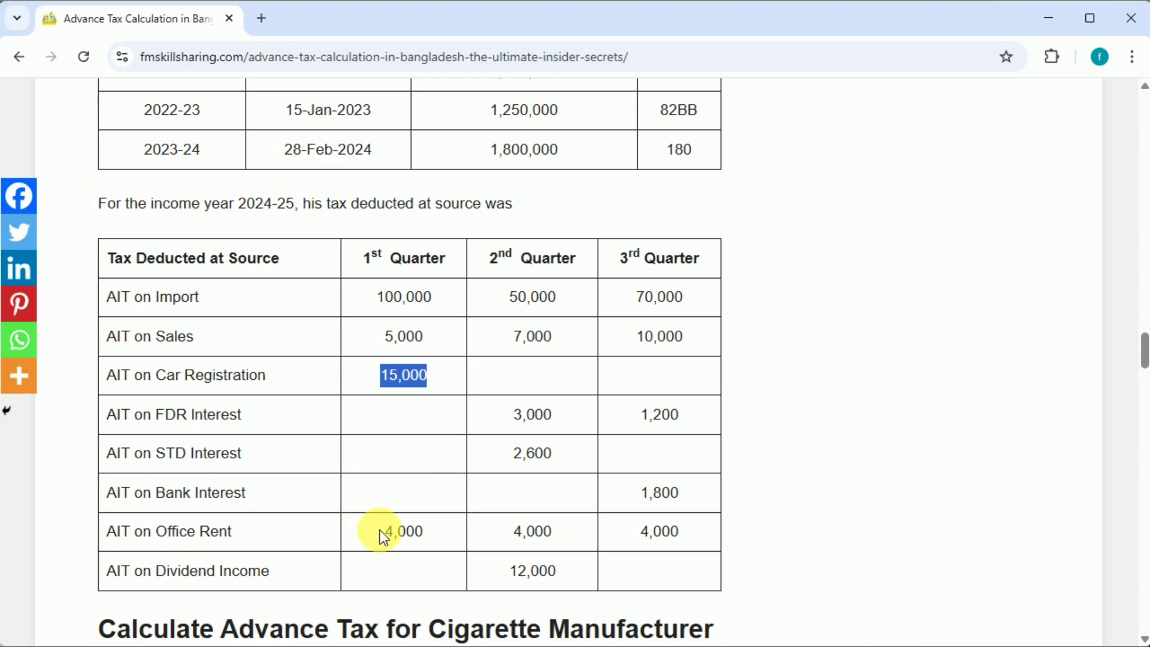
{"action": "left_click", "coordinate": [403, 530]}
{"action": "double_click", "coordinate": [403, 530]}
{"action": "key", "text": "ctrl+c"}
{"action": "key", "text": "alt+Tab"}
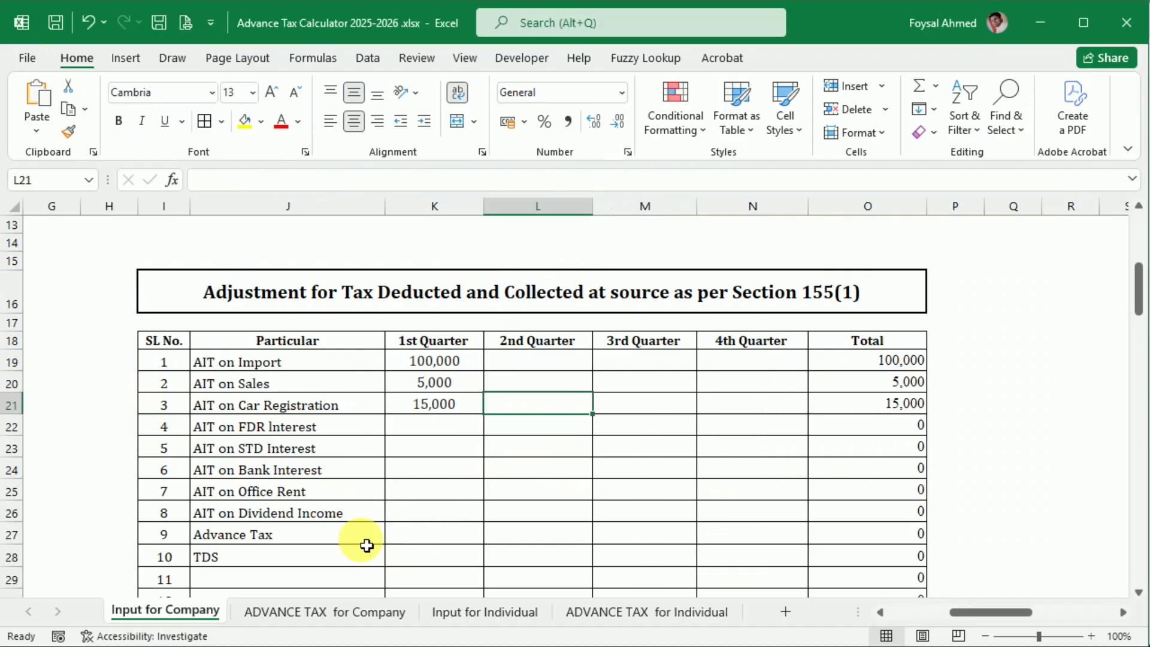
{"action": "left_click", "coordinate": [465, 494]}
{"action": "key", "text": "ctrl+v"}
{"action": "left_click", "coordinate": [545, 518]}
{"action": "scroll", "coordinate": [545, 522], "scroll_direction": "down", "scroll_amount": 1}
{"action": "scroll", "coordinate": [545, 521], "scroll_direction": "down", "scroll_amount": 5}
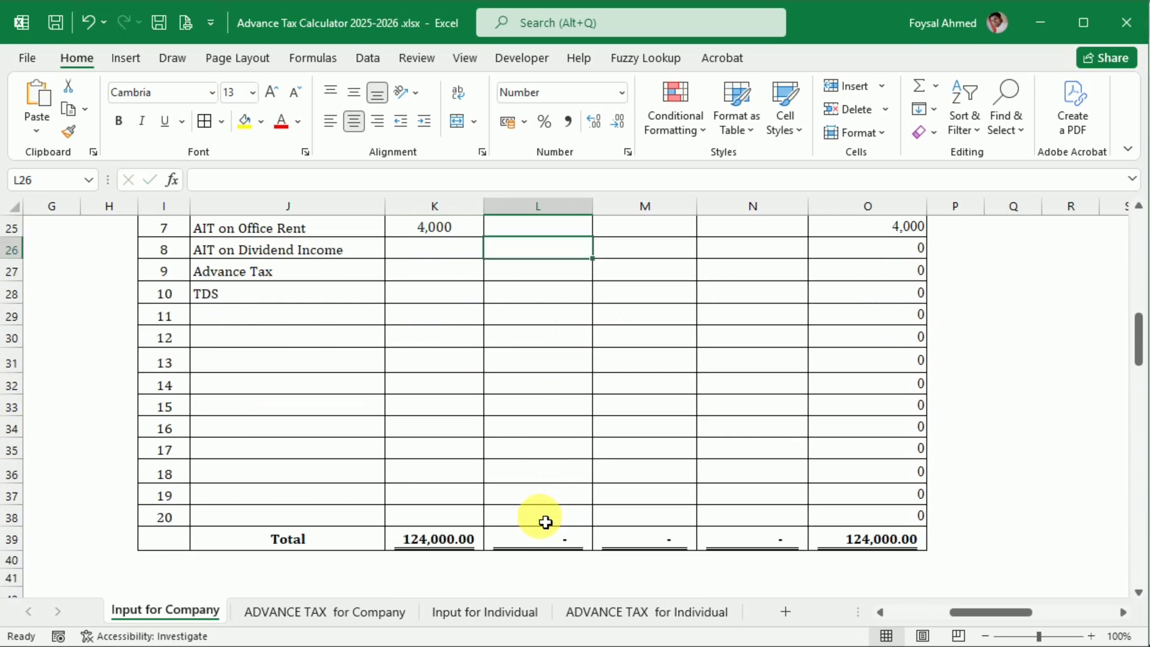
{"action": "scroll", "coordinate": [546, 522], "scroll_direction": "up", "scroll_amount": 6}
{"action": "scroll", "coordinate": [546, 522], "scroll_direction": "down", "scroll_amount": 1}
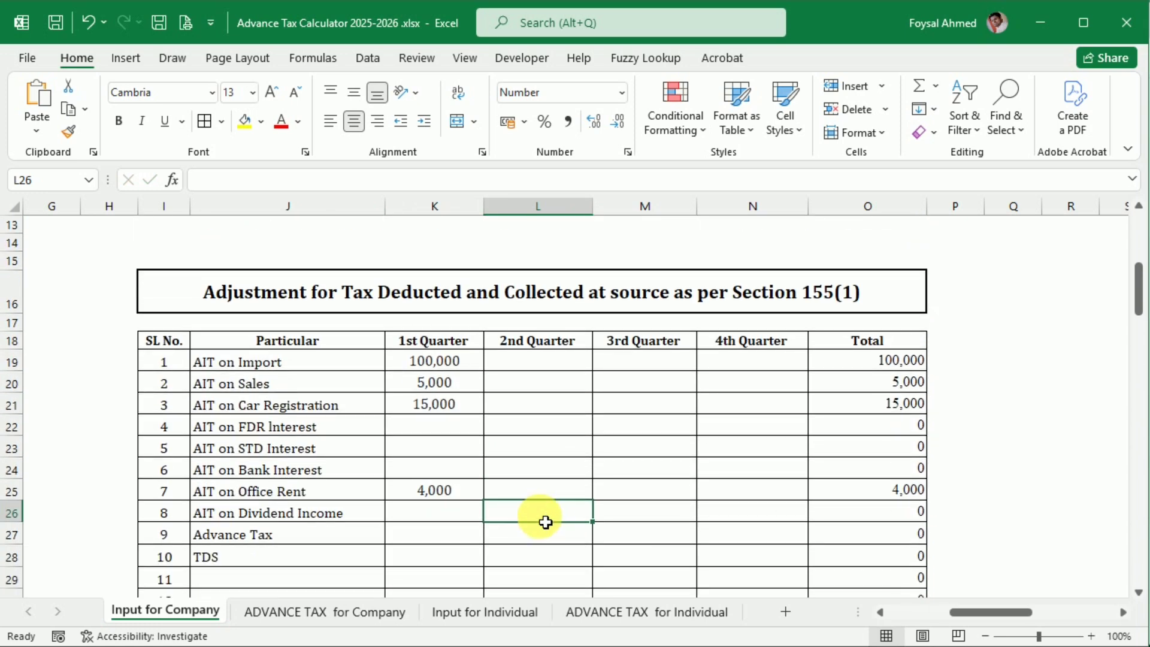
Step: On ADVANCE TAX for Company, set the cigarette manufacturer's month to the blank option and check the taxpayer type used for the tax rate
{"action": "left_click", "coordinate": [295, 611]}
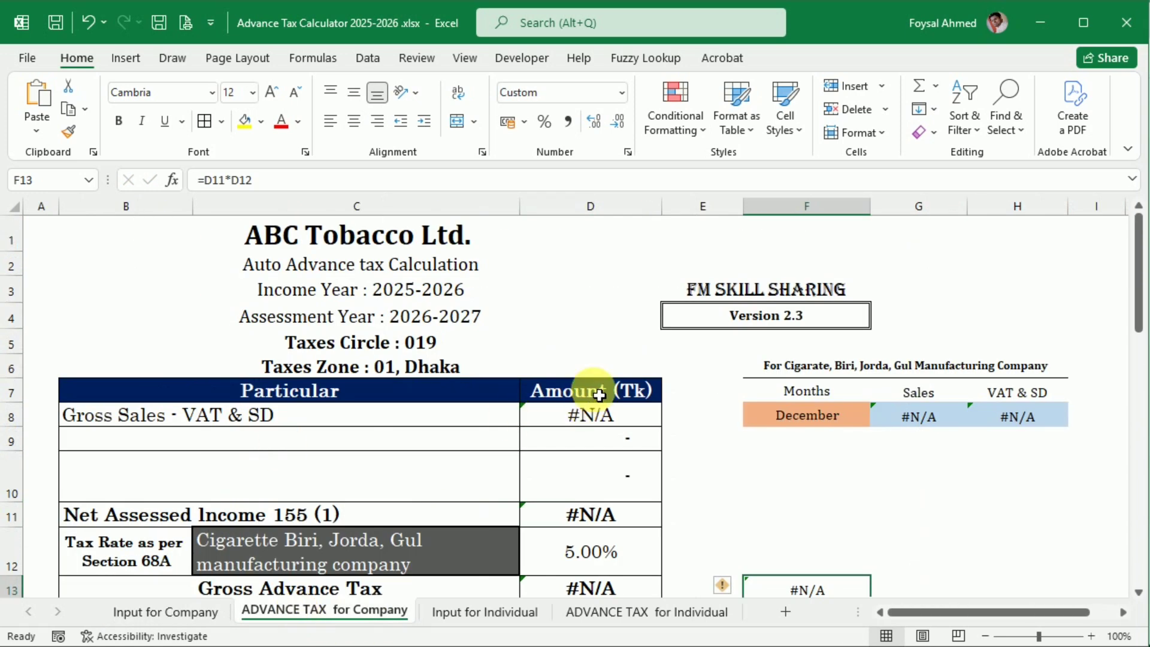
{"action": "left_click", "coordinate": [861, 417]}
{"action": "left_click", "coordinate": [891, 426]}
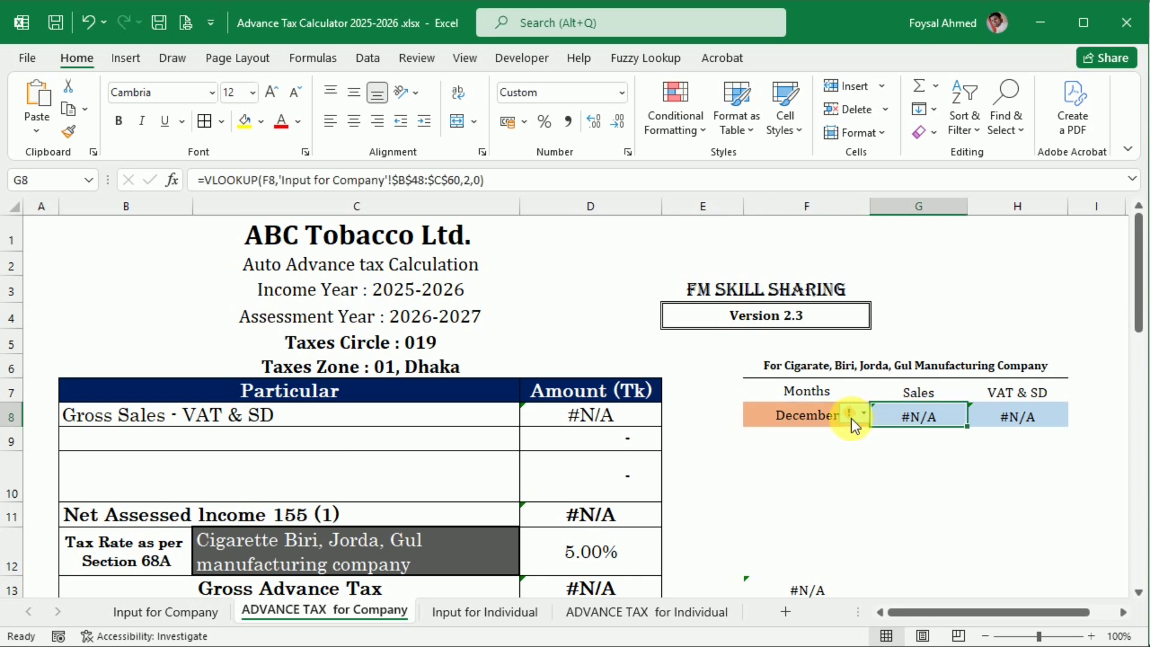
{"action": "left_click", "coordinate": [864, 418]}
{"action": "left_click", "coordinate": [788, 412]}
{"action": "left_click", "coordinate": [879, 418]}
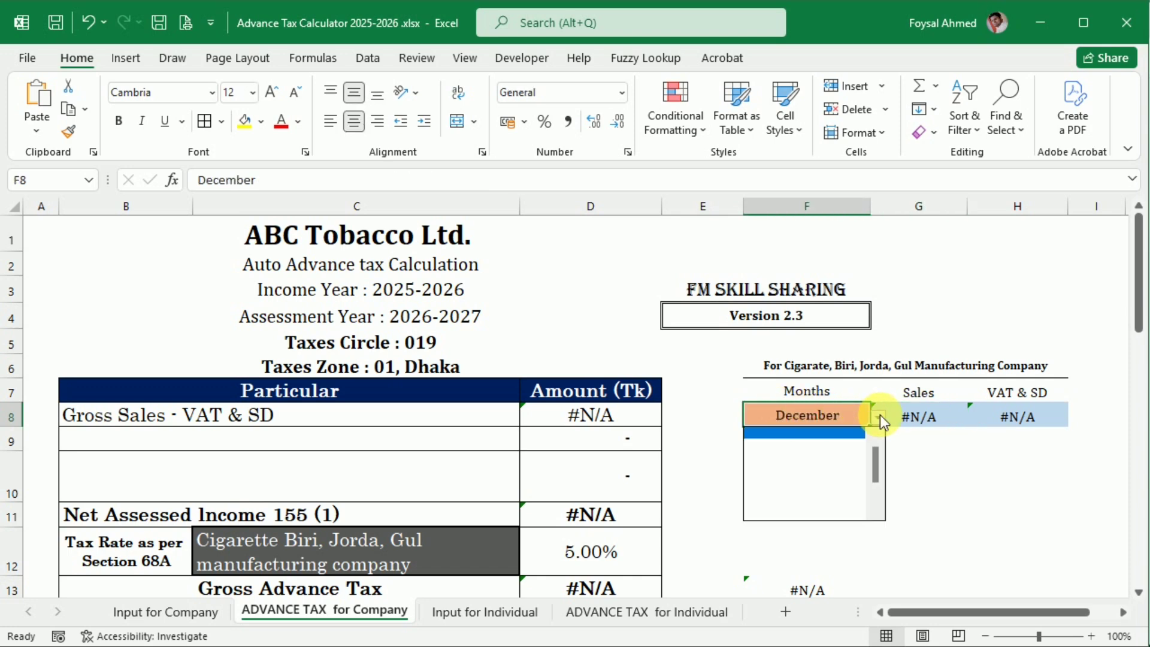
{"action": "left_click", "coordinate": [836, 460]}
{"action": "scroll", "coordinate": [311, 500], "scroll_direction": "down", "scroll_amount": 1}
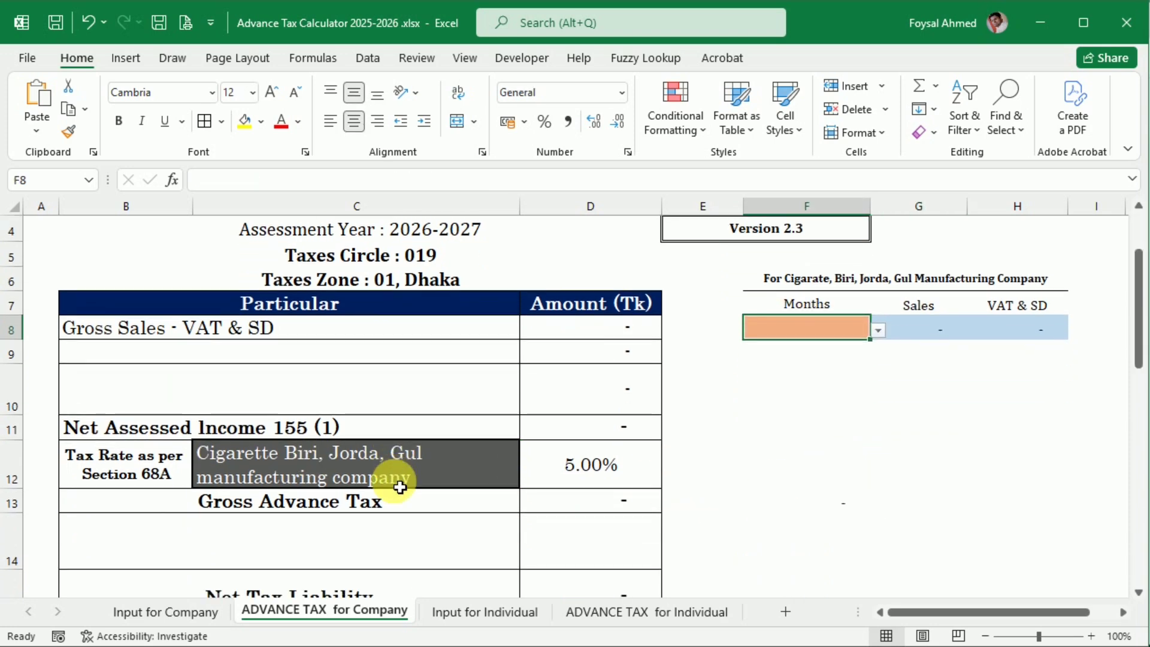
{"action": "left_click", "coordinate": [460, 473]}
{"action": "scroll", "coordinate": [443, 450], "scroll_direction": "up", "scroll_amount": 1}
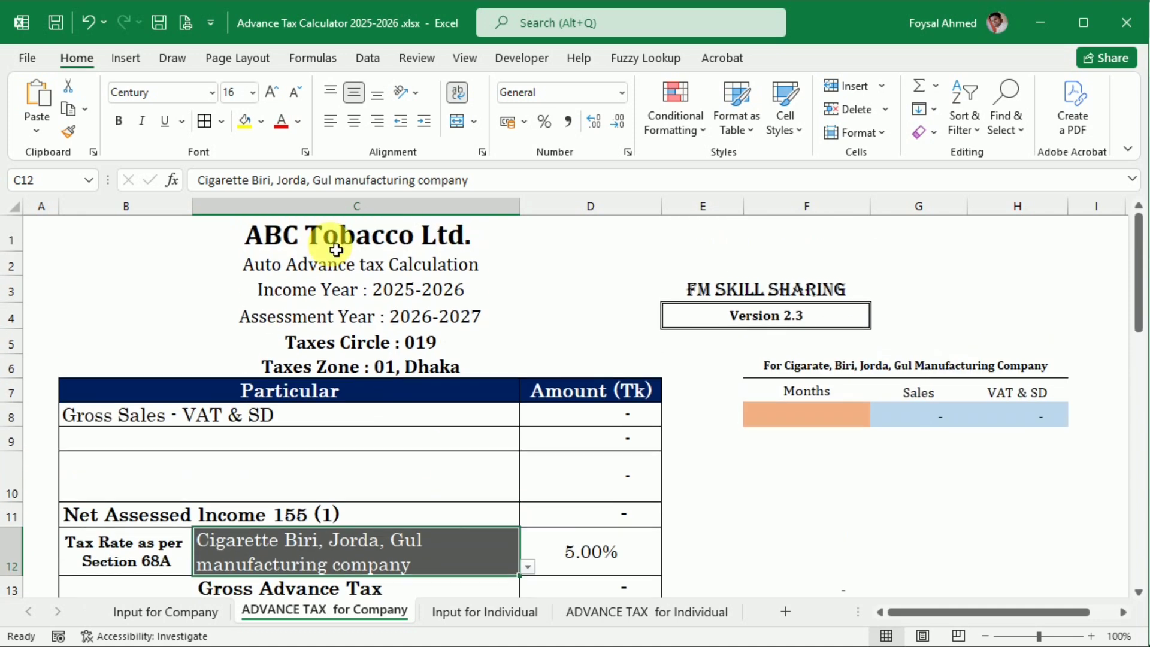
Step: Check the company example's name in the article and set the Company Name on Input for Company to ABC Company Ltd
{"action": "left_click", "coordinate": [163, 611]}
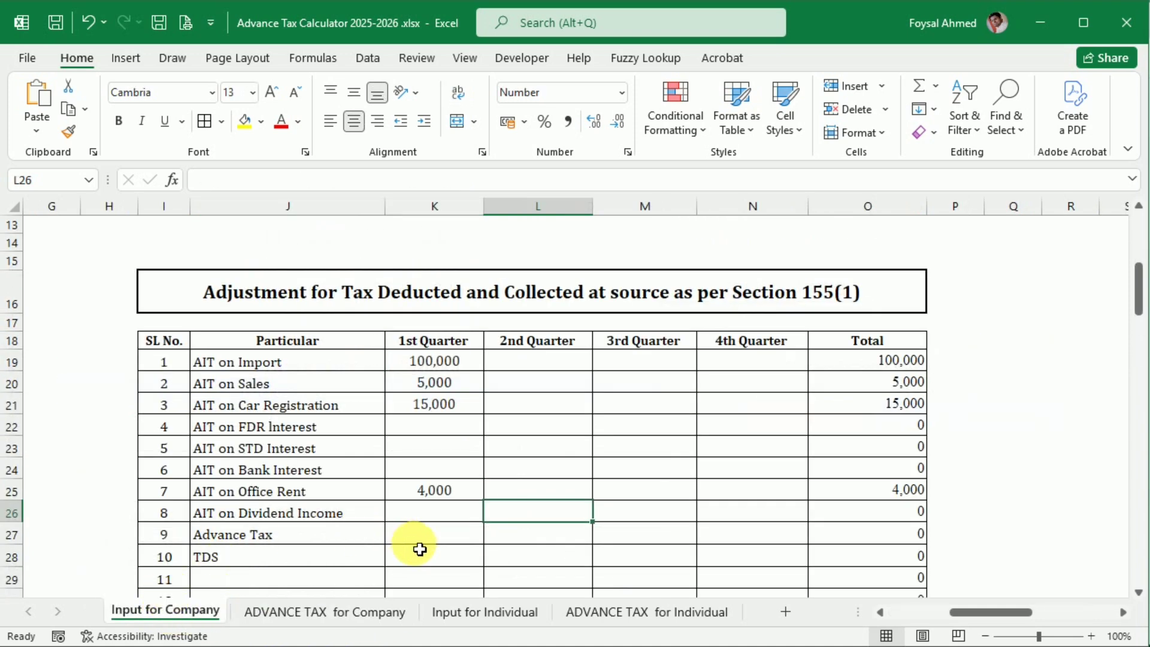
{"action": "key", "text": "alt+Tab"}
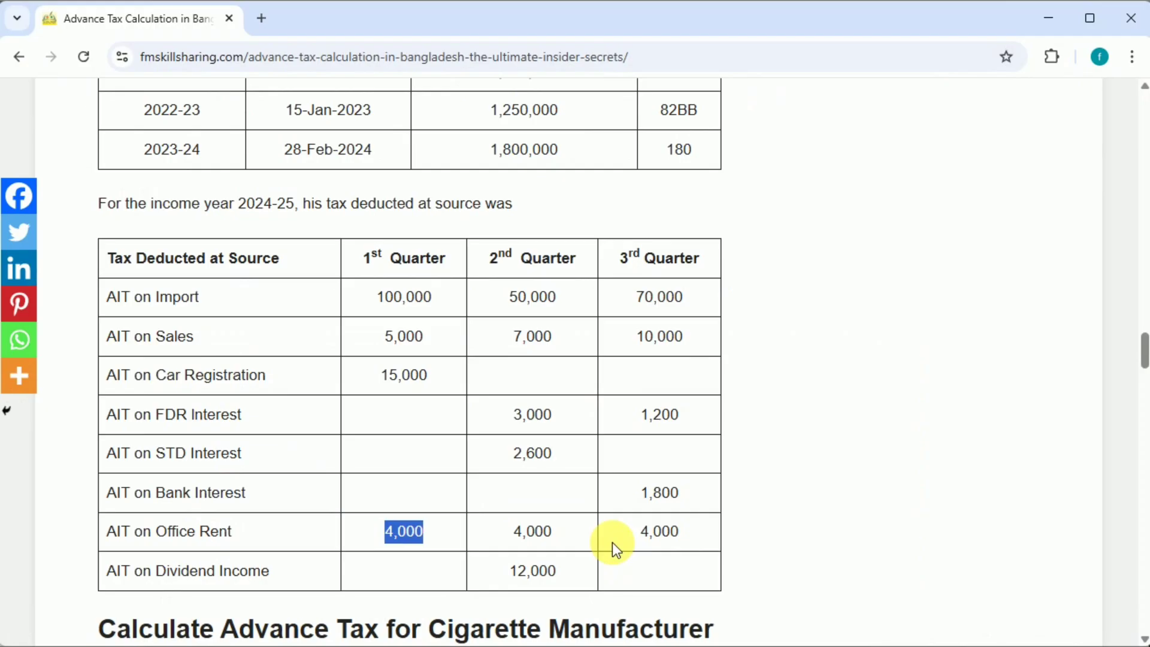
{"action": "scroll", "coordinate": [443, 450], "scroll_direction": "up", "scroll_amount": 2}
{"action": "scroll", "coordinate": [441, 455], "scroll_direction": "up", "scroll_amount": 7}
{"action": "scroll", "coordinate": [441, 449], "scroll_direction": "down", "scroll_amount": 2}
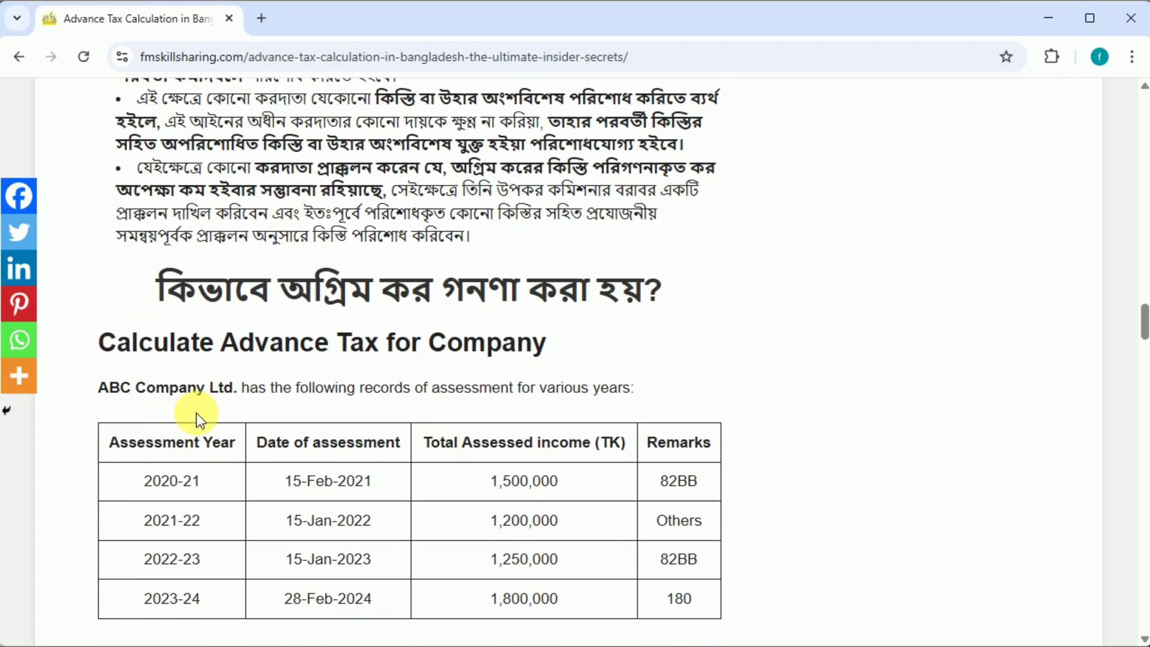
{"action": "key", "text": "alt+Tab"}
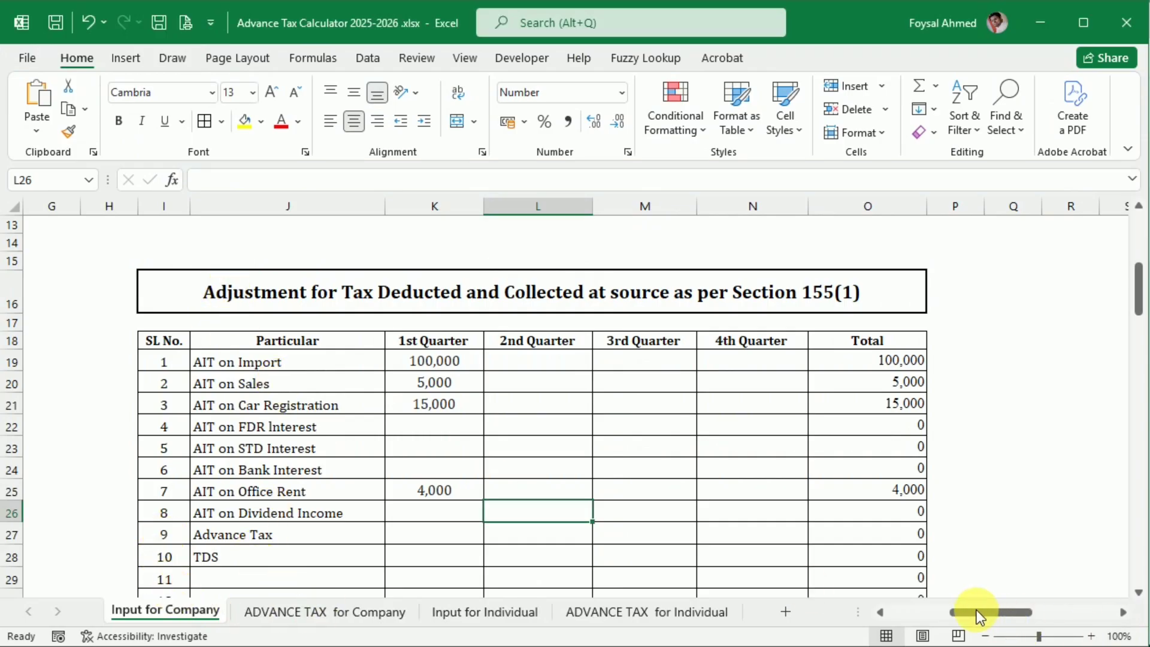
{"action": "left_click_drag", "start_coordinate": [976, 610], "coordinate": [917, 610]}
{"action": "scroll", "coordinate": [249, 357], "scroll_direction": "up", "scroll_amount": 4}
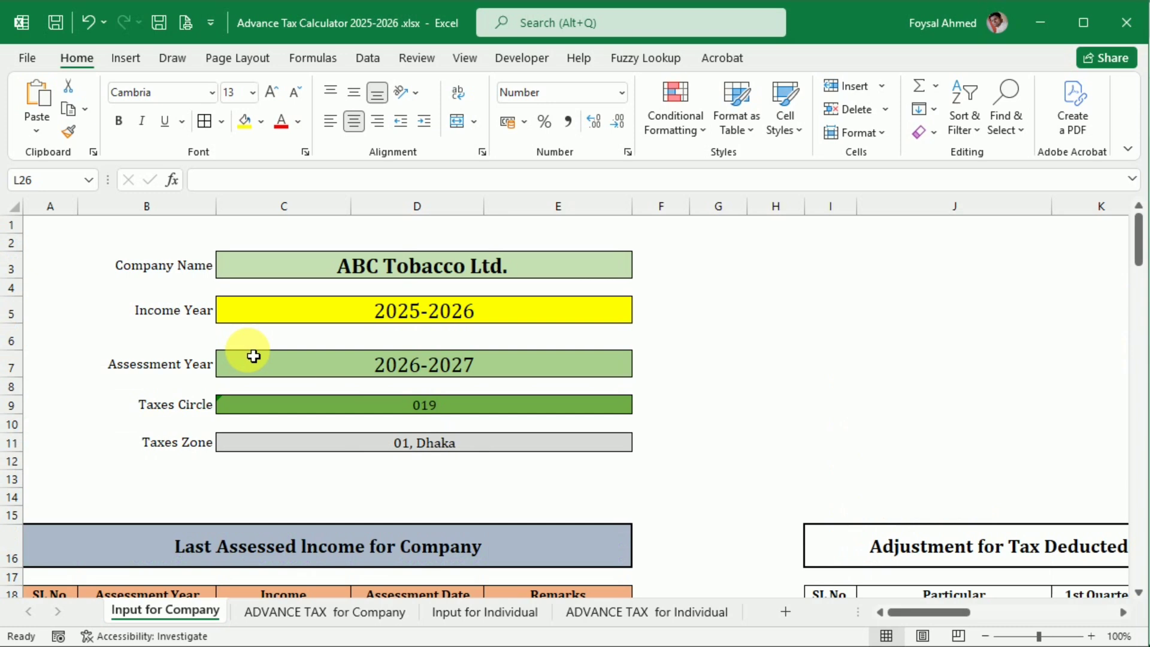
{"action": "double_click", "coordinate": [355, 283]}
{"action": "left_click_drag", "start_coordinate": [385, 266], "coordinate": [468, 269]}
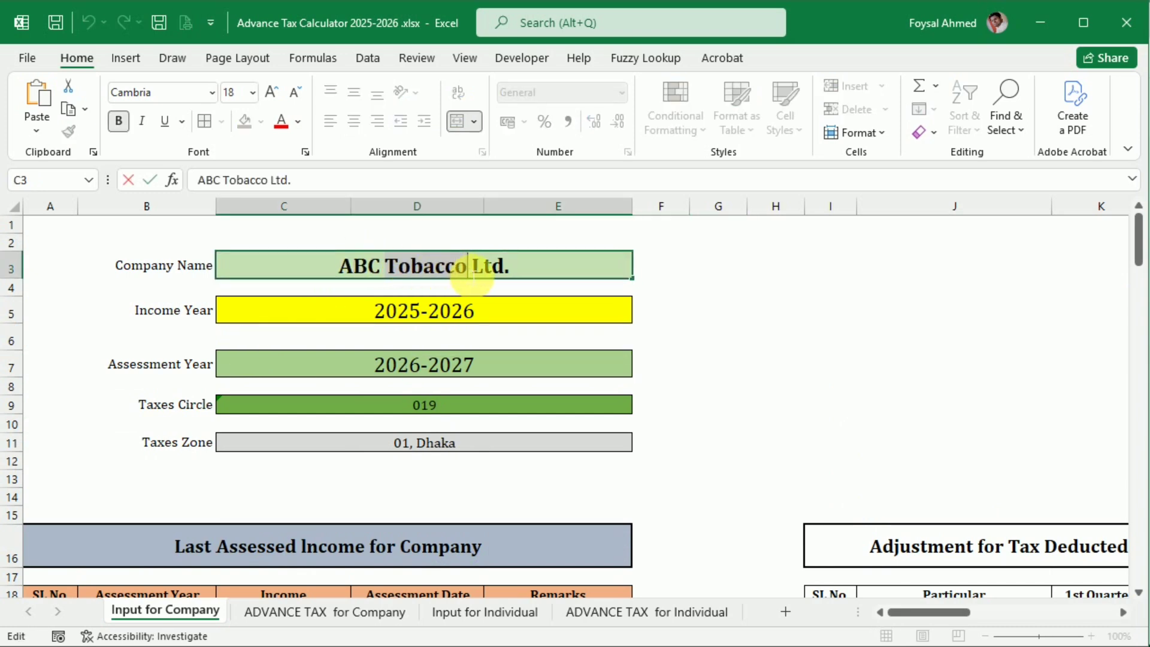
{"action": "type", "text": "Company"}
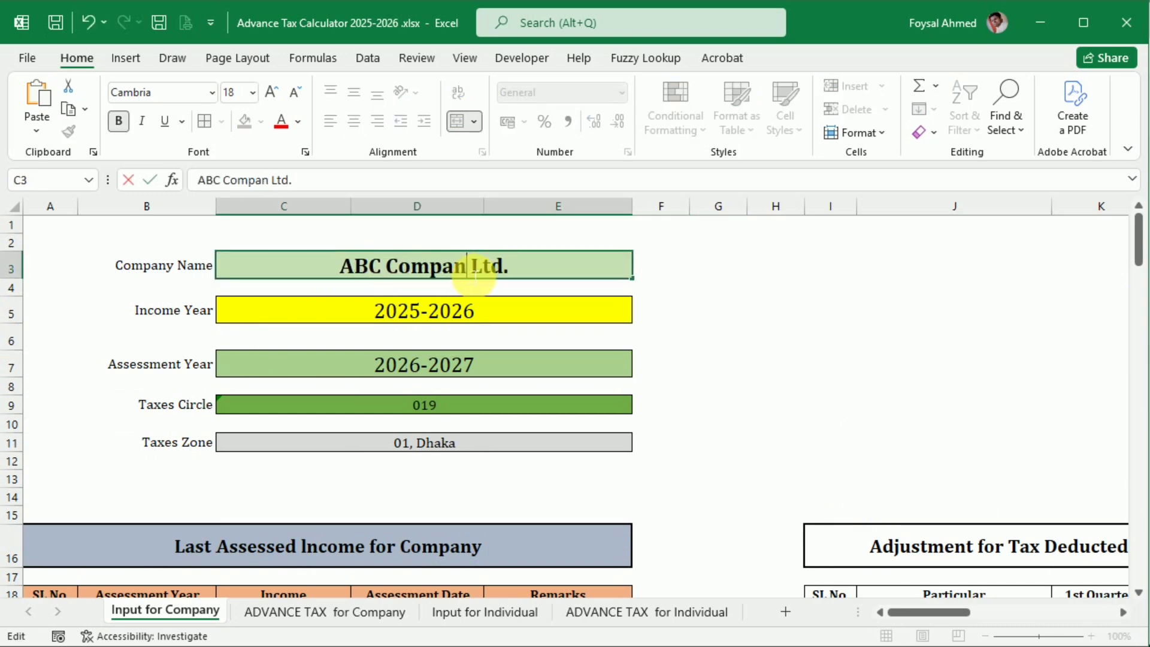
{"action": "key", "text": "Return"}
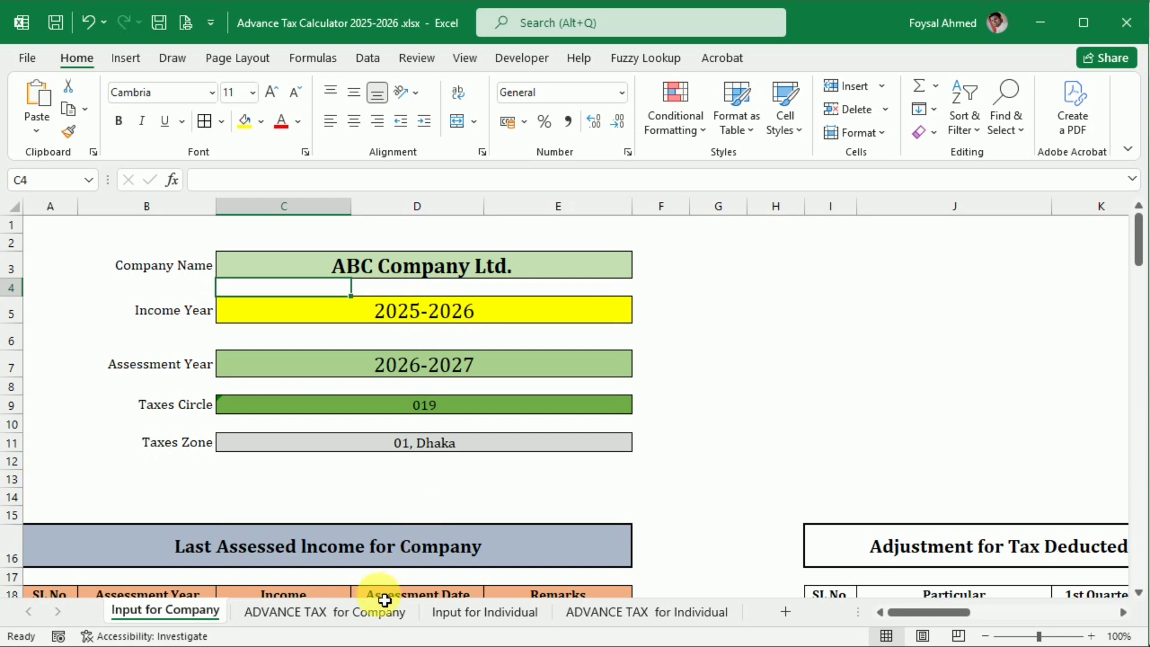
Step: On ADVANCE TAX for Company, set the taxpayer type for the tax rate to Non-Publicly traded company
{"action": "left_click", "coordinate": [337, 613]}
{"action": "scroll", "coordinate": [862, 465], "scroll_direction": "down", "scroll_amount": 2}
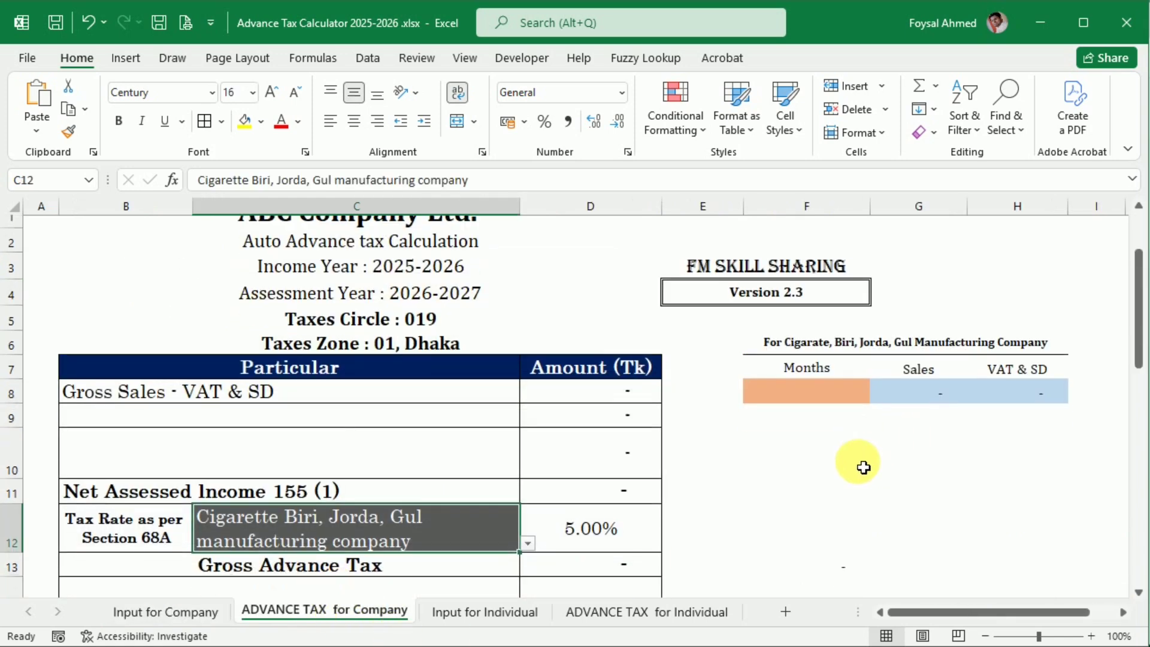
{"action": "left_click", "coordinate": [527, 404]}
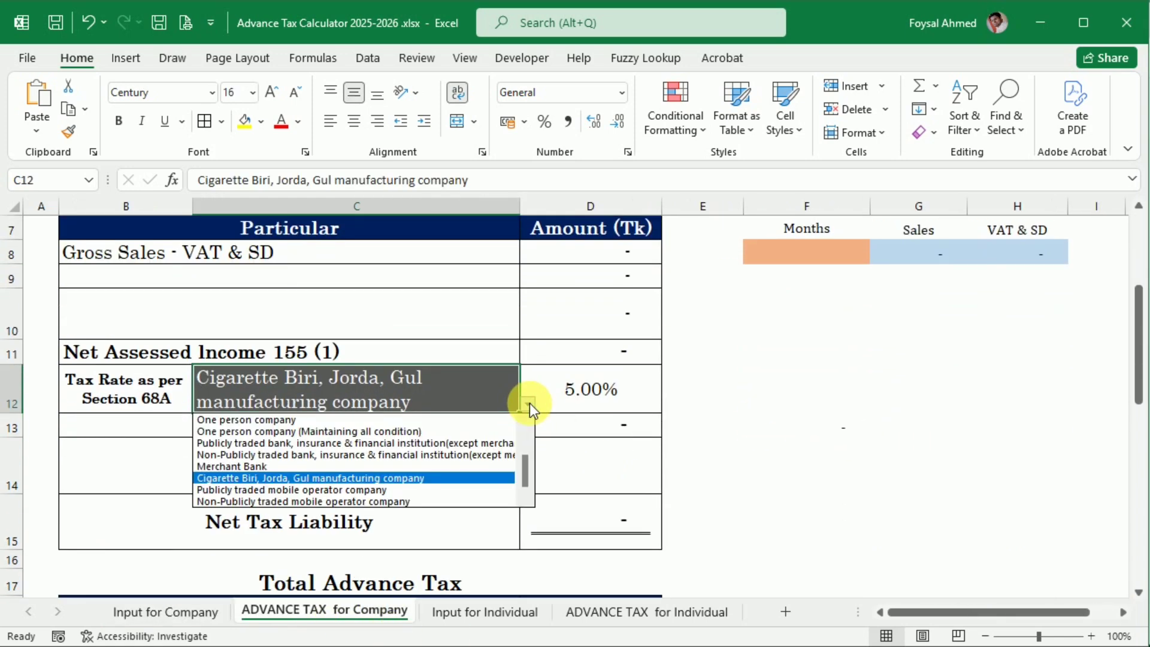
{"action": "scroll", "coordinate": [526, 476], "scroll_direction": "up", "scroll_amount": 2}
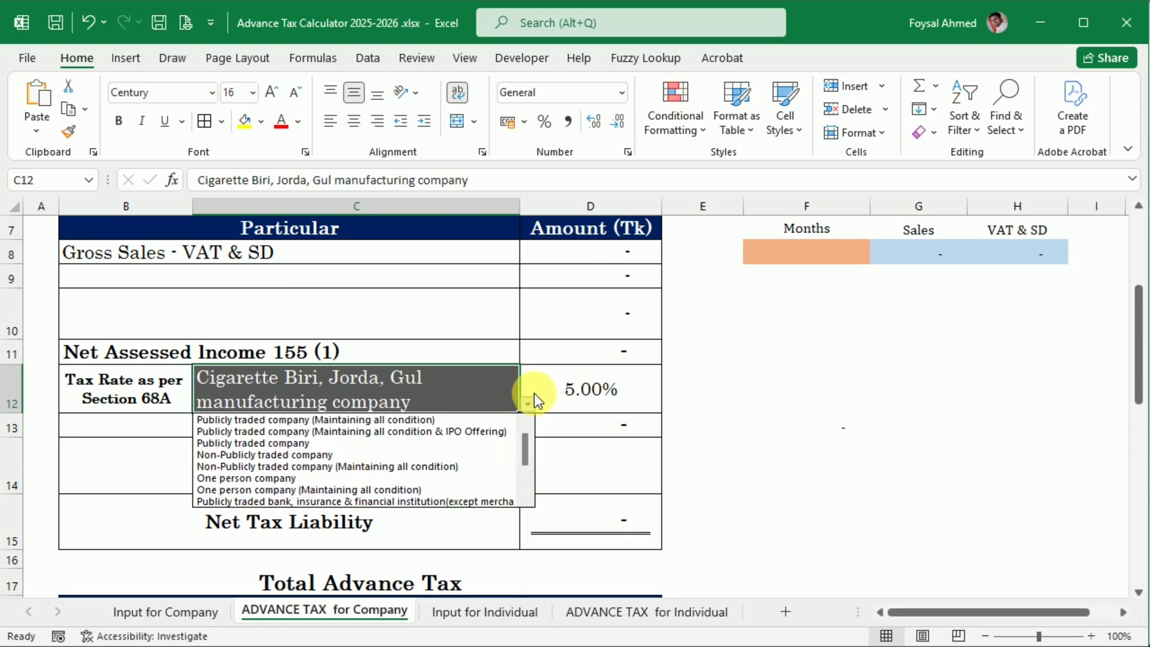
{"action": "left_click", "coordinate": [294, 457]}
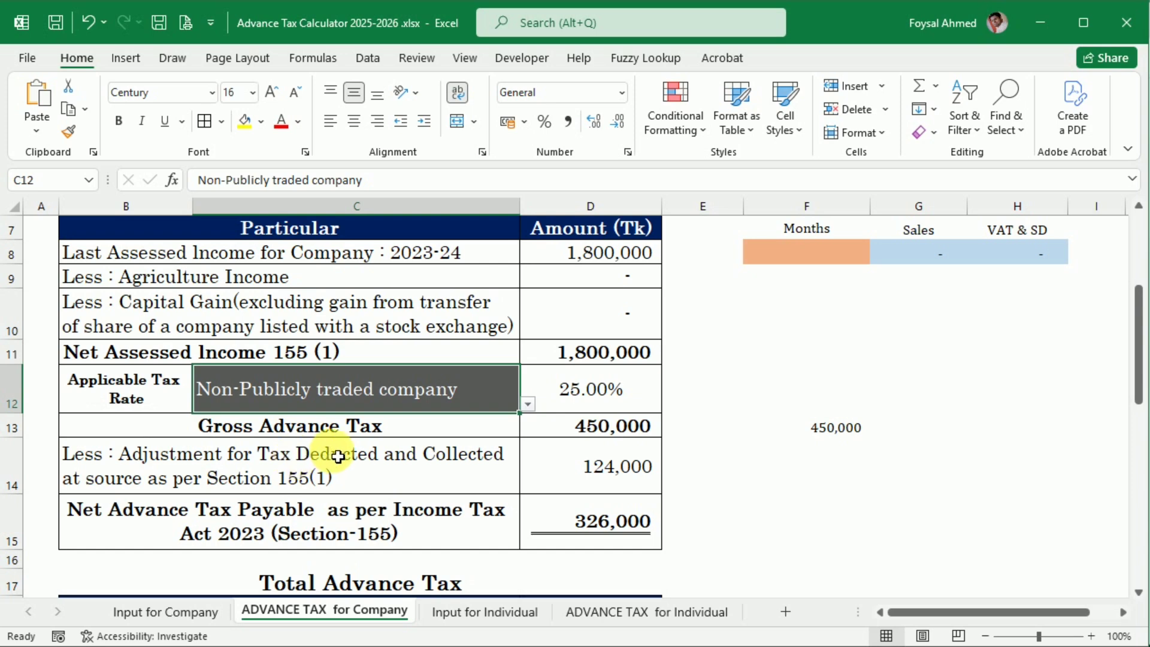
Step: Try the taxpayer types Non-Publicly traded (Maintaining all condition), Publicly traded (Maintaining all condition) and Publicly traded (Maintaining all condition & IPO Offering)
{"action": "left_click", "coordinate": [528, 405]}
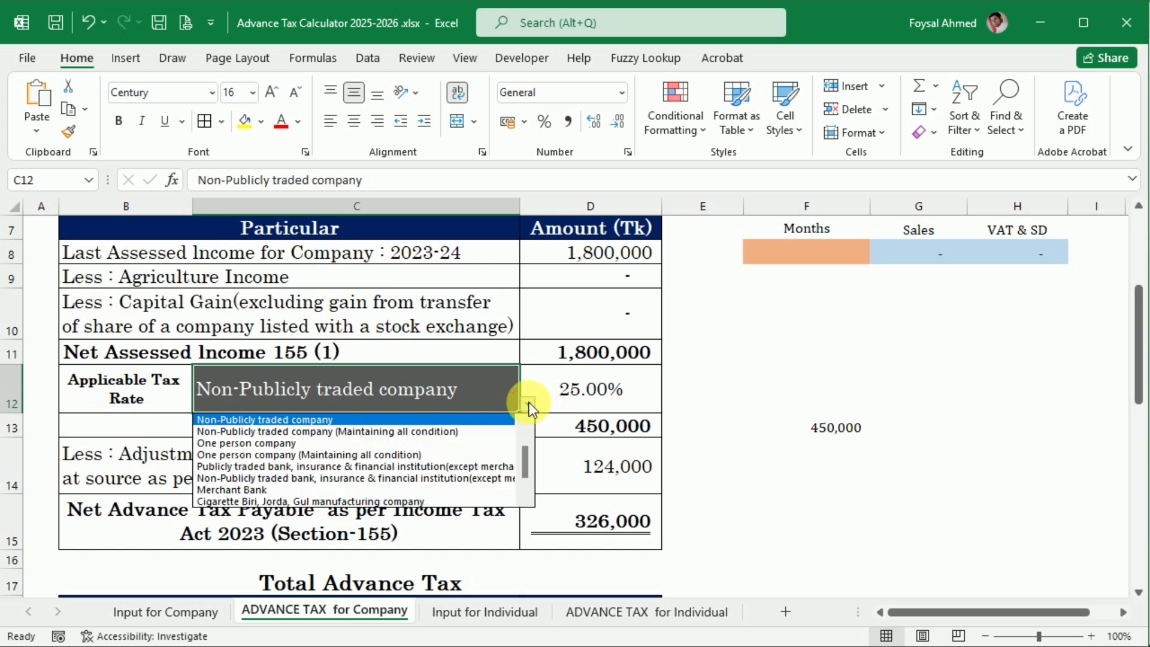
{"action": "left_click", "coordinate": [484, 431]}
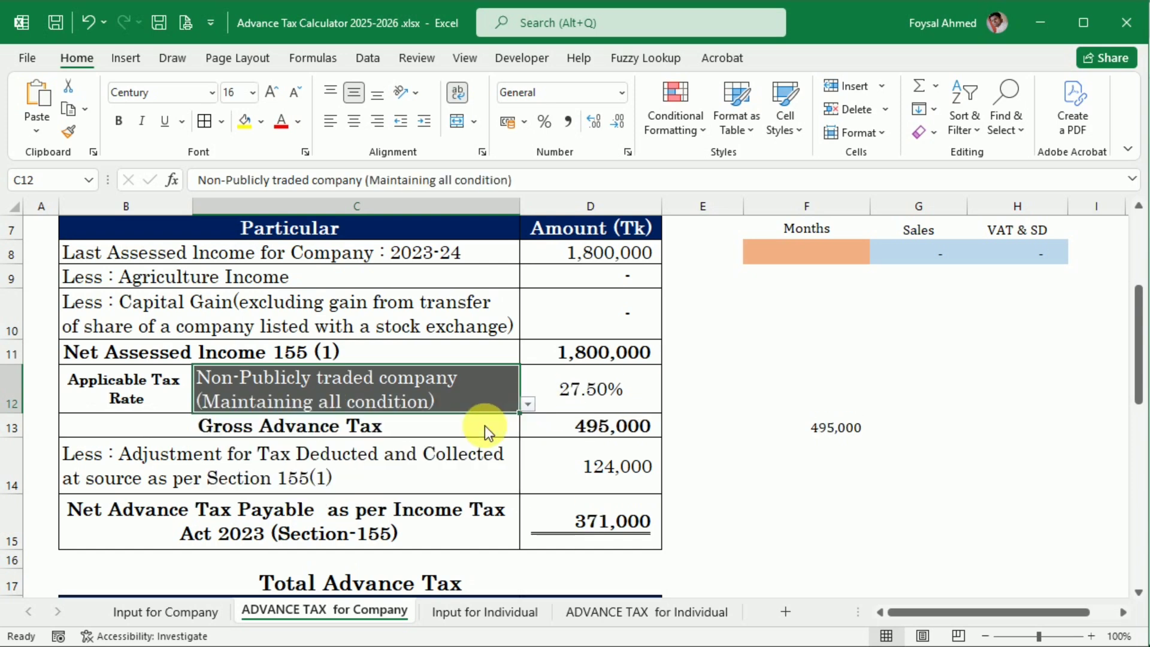
{"action": "left_click", "coordinate": [527, 405]}
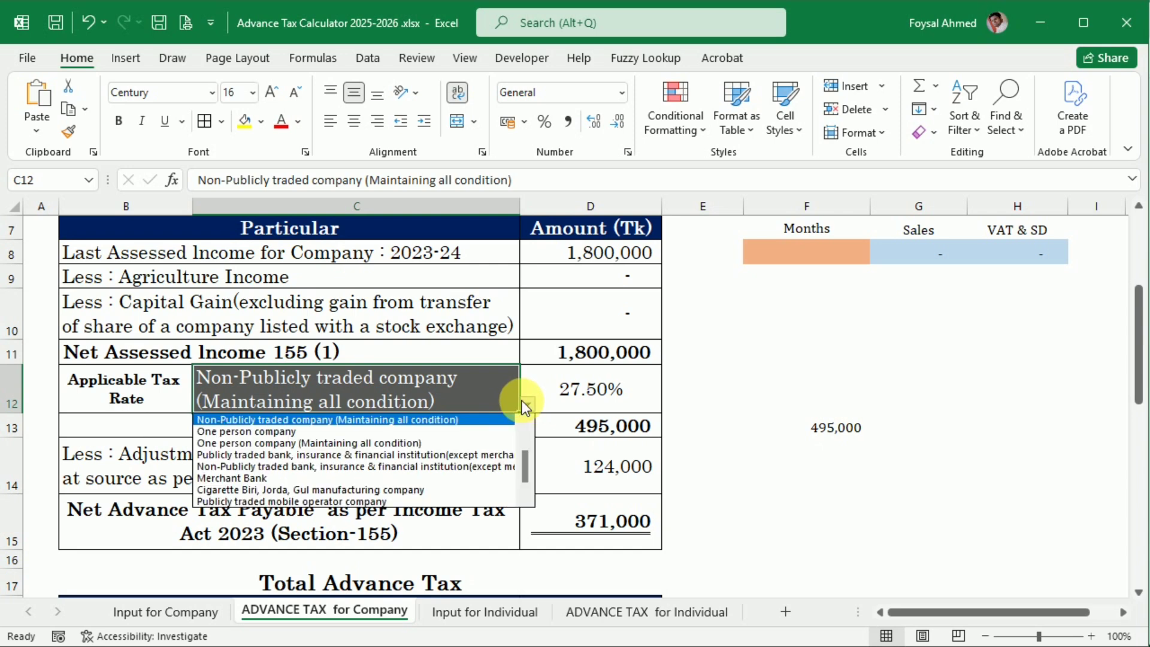
{"action": "left_click", "coordinate": [528, 423]}
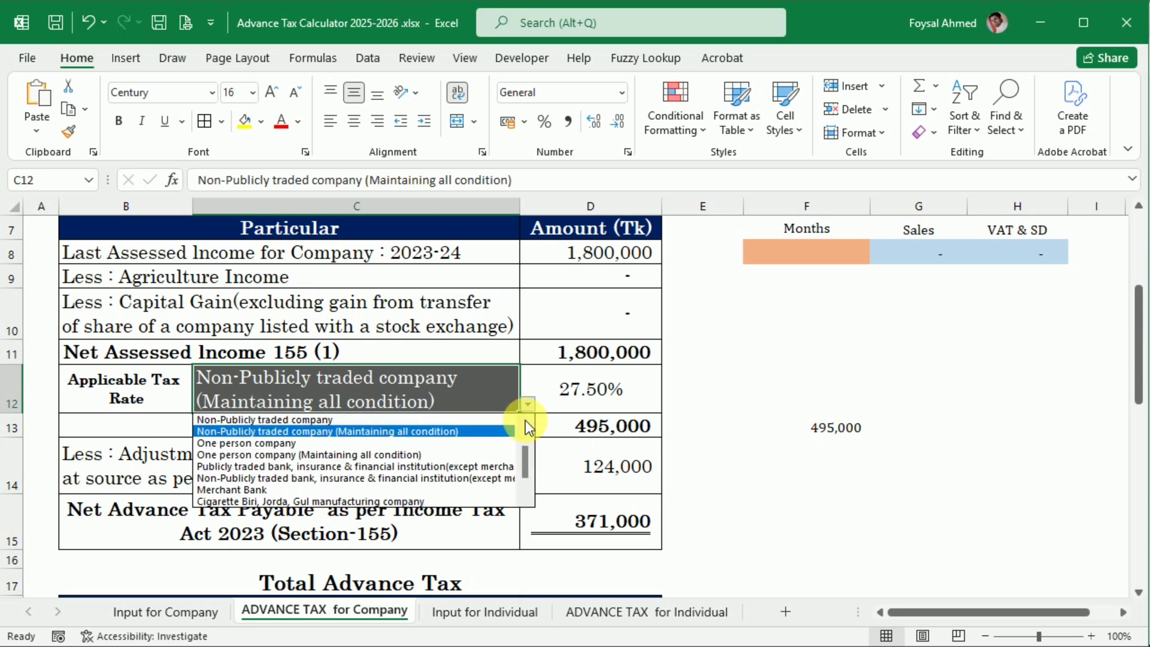
{"action": "scroll", "coordinate": [524, 433], "scroll_direction": "up", "scroll_amount": 1}
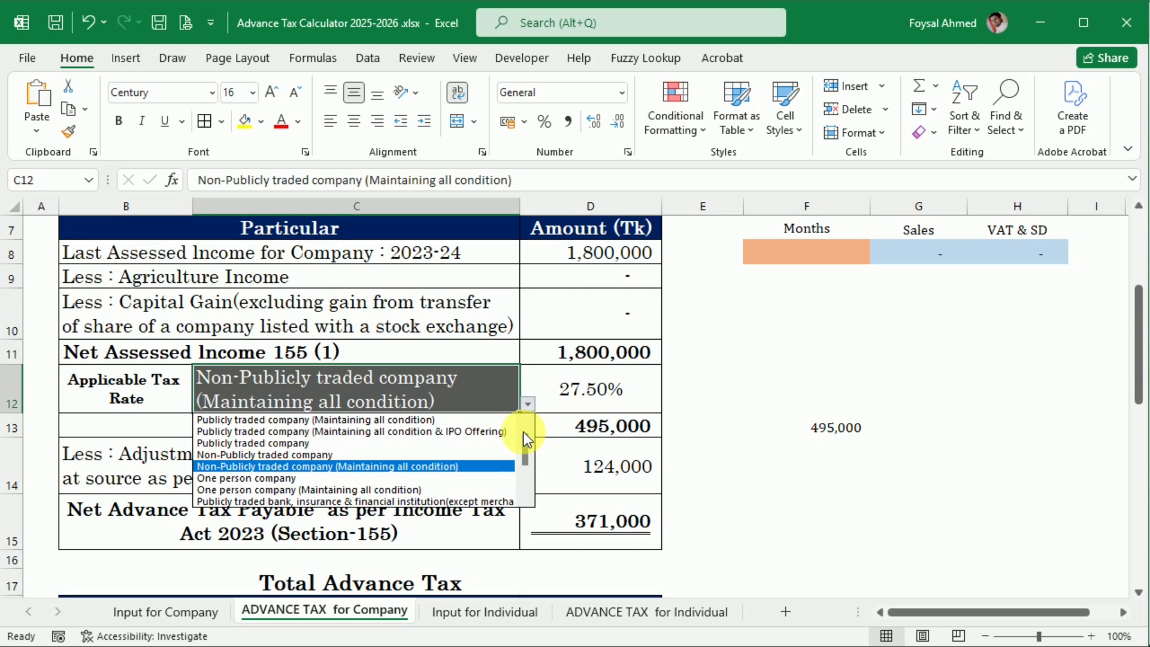
{"action": "left_click", "coordinate": [457, 423]}
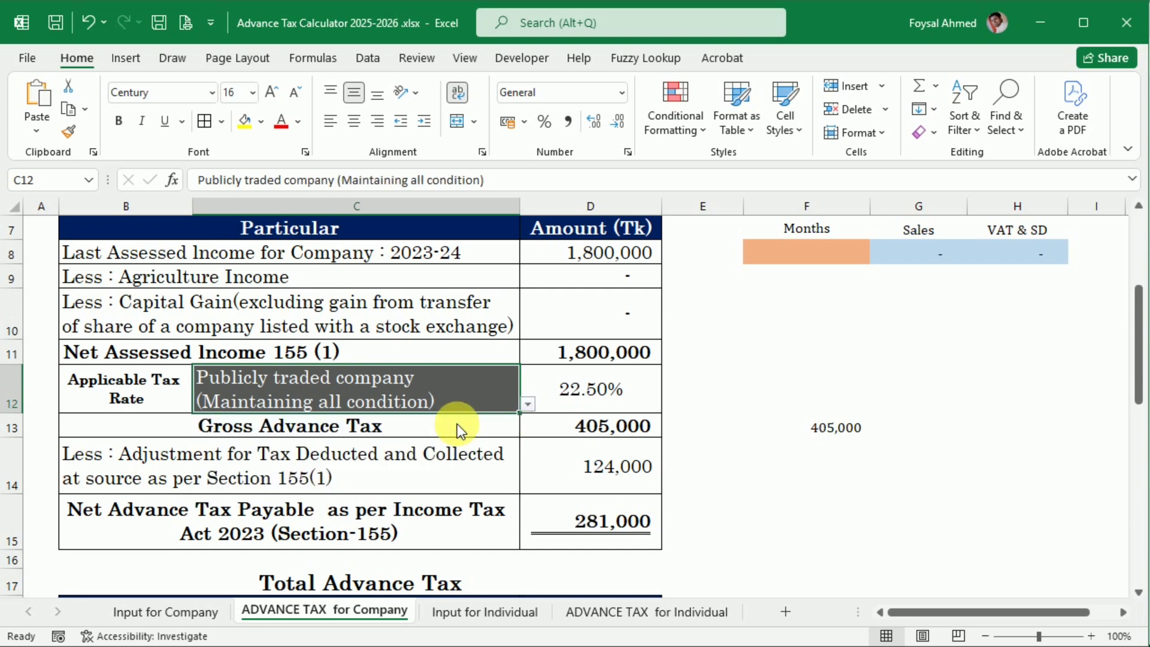
{"action": "left_click", "coordinate": [528, 404]}
{"action": "left_click", "coordinate": [387, 432]}
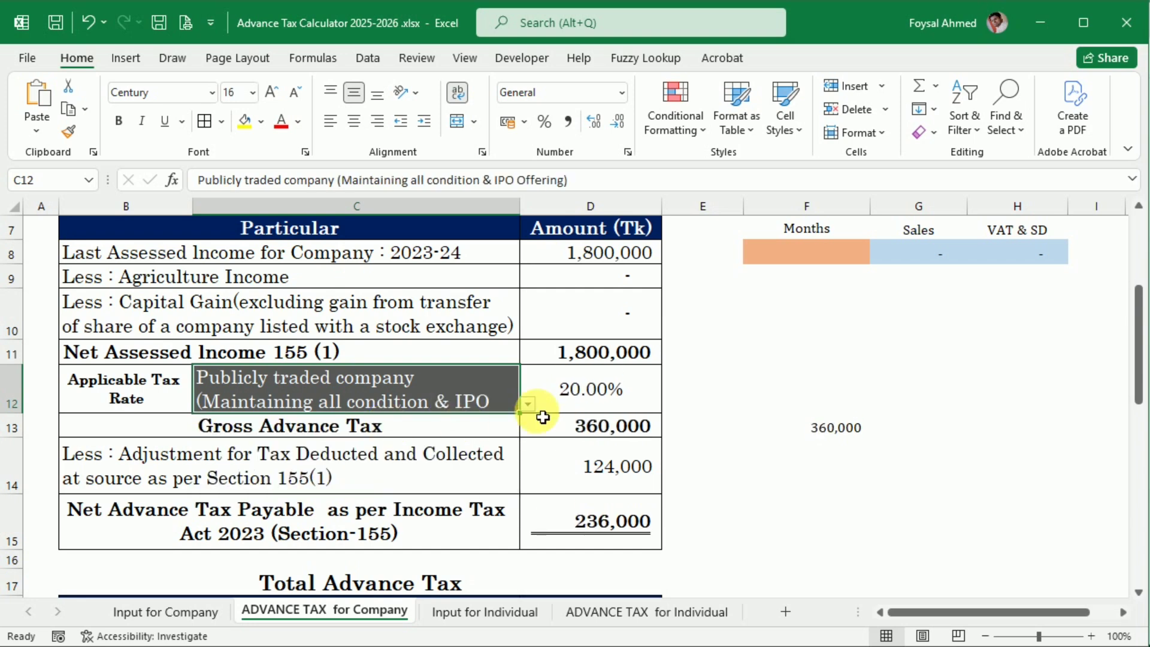
Step: Try One person company, Merchant Bank and Publicly traded mobile operator company as taxpayer types, and return to Non-Publicly traded company
{"action": "left_click", "coordinate": [526, 405]}
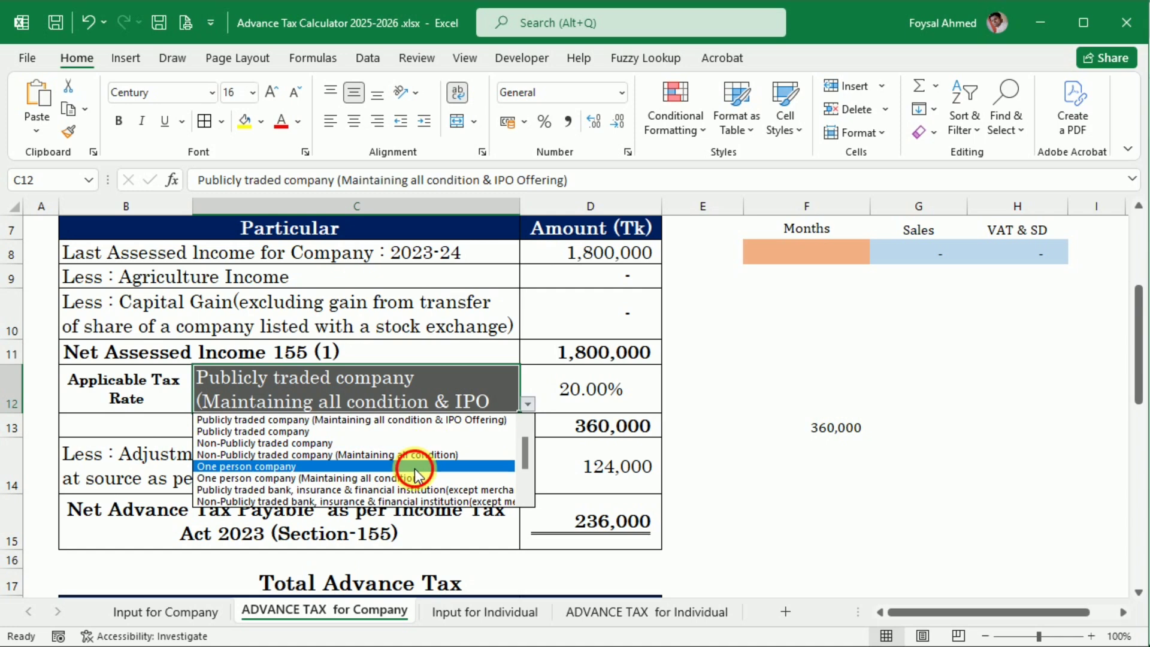
{"action": "left_click", "coordinate": [414, 468]}
{"action": "left_click", "coordinate": [528, 404]}
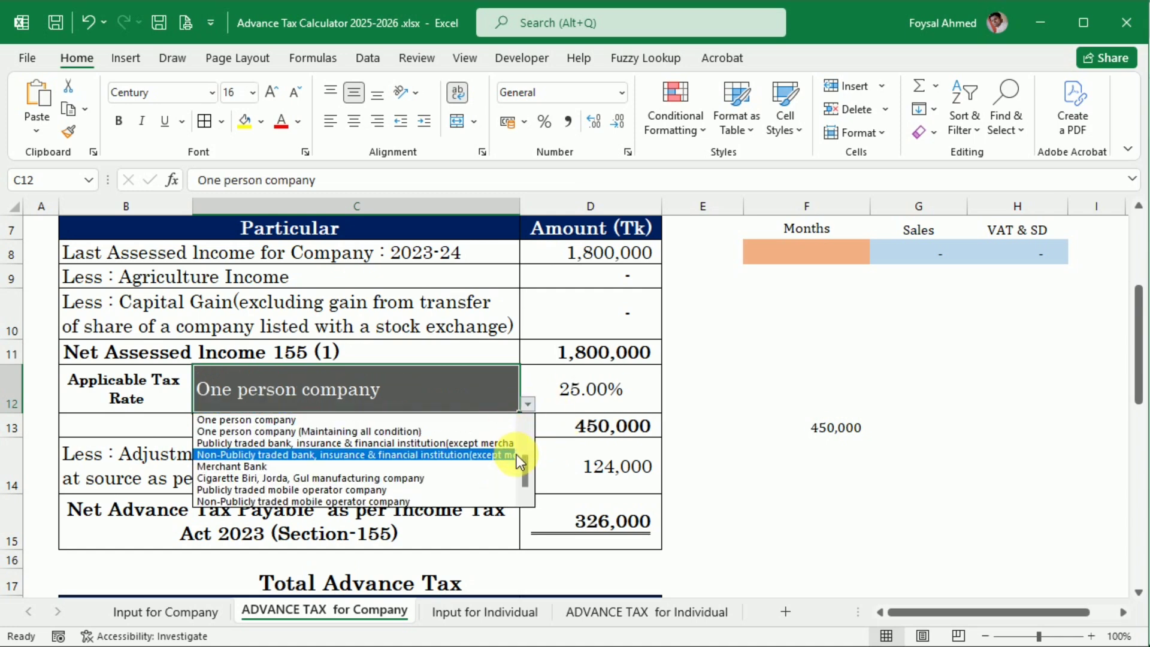
{"action": "left_click", "coordinate": [330, 465]}
{"action": "left_click", "coordinate": [528, 405]}
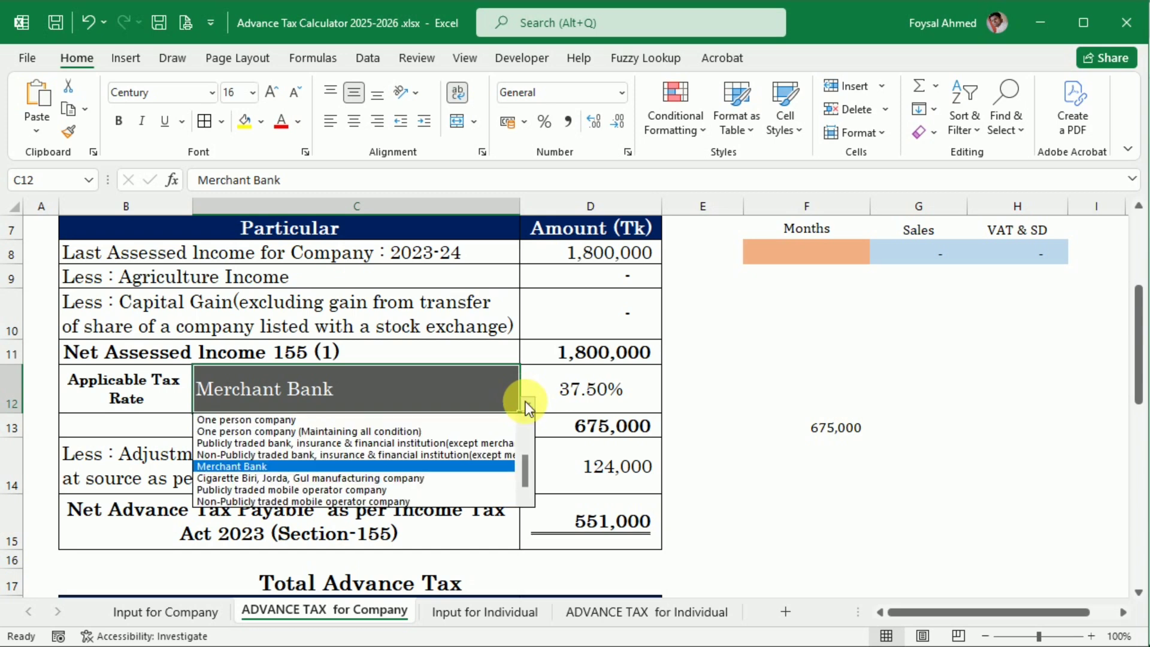
{"action": "left_click", "coordinate": [433, 491]}
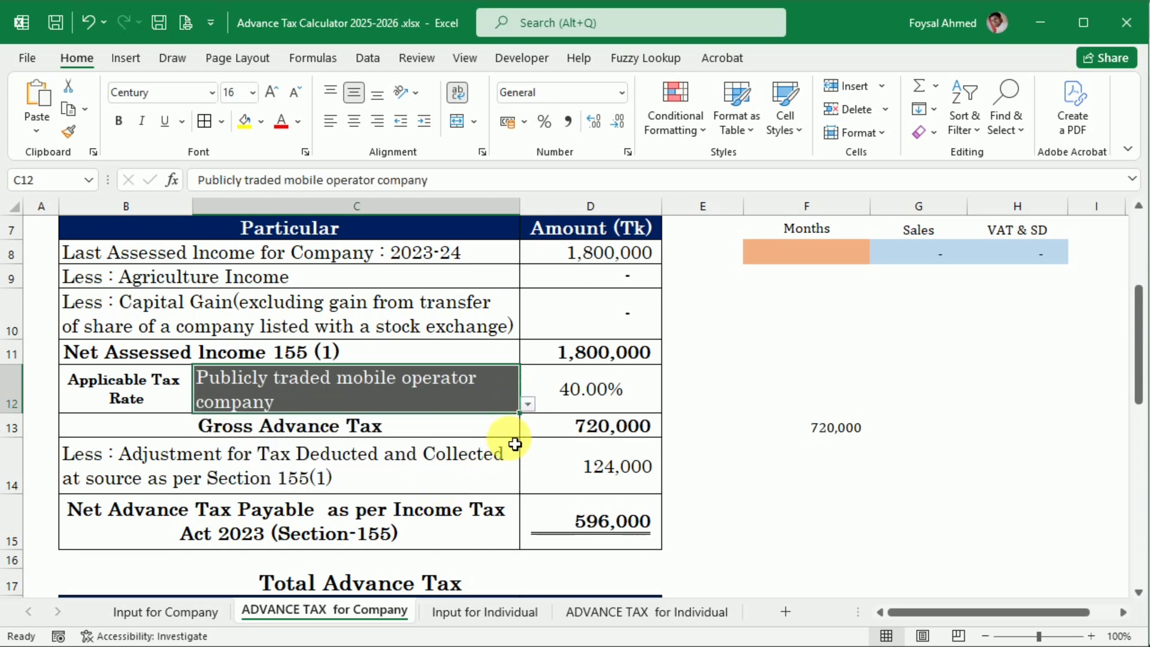
{"action": "left_click", "coordinate": [528, 404]}
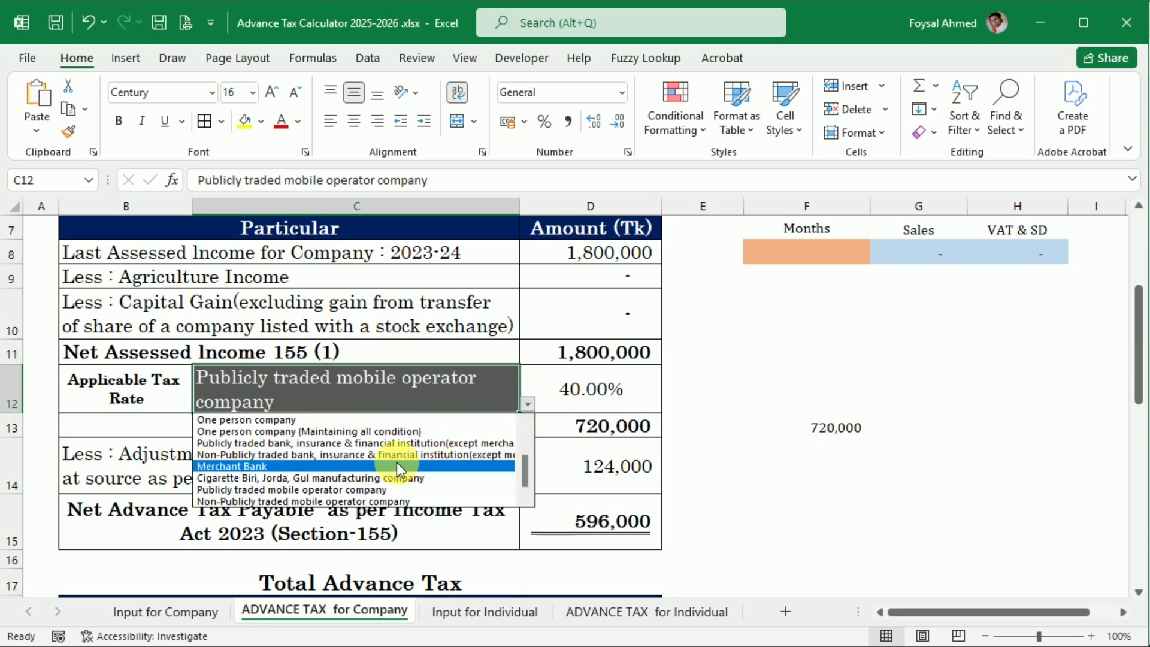
{"action": "scroll", "coordinate": [519, 422], "scroll_direction": "up", "scroll_amount": 5}
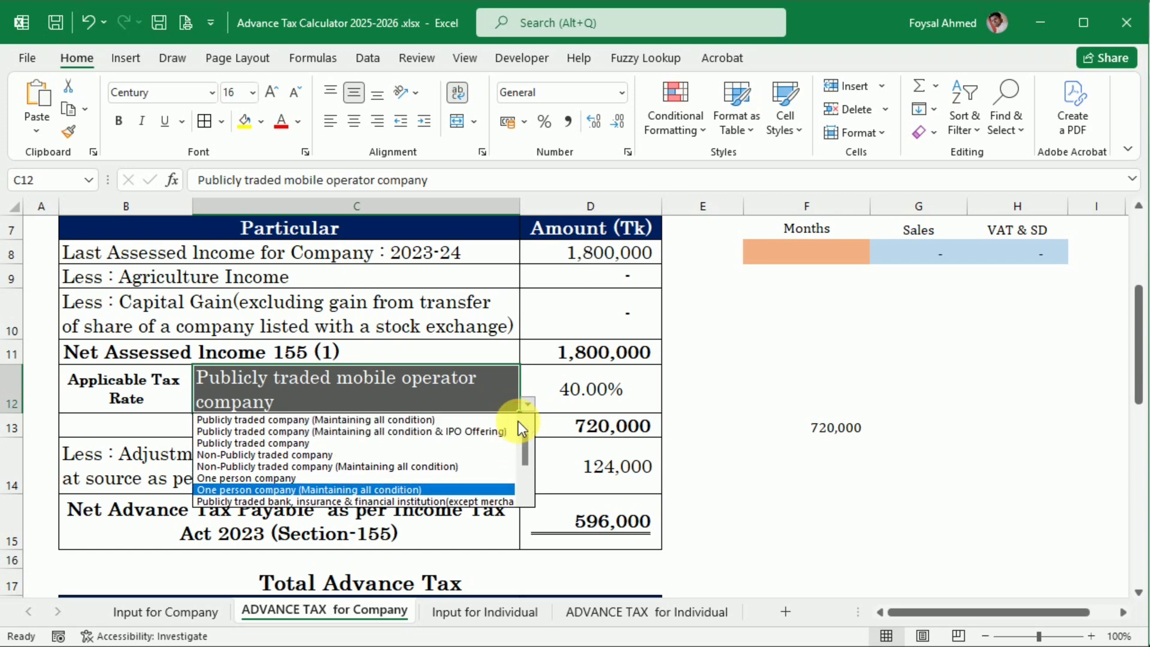
{"action": "left_click", "coordinate": [429, 454]}
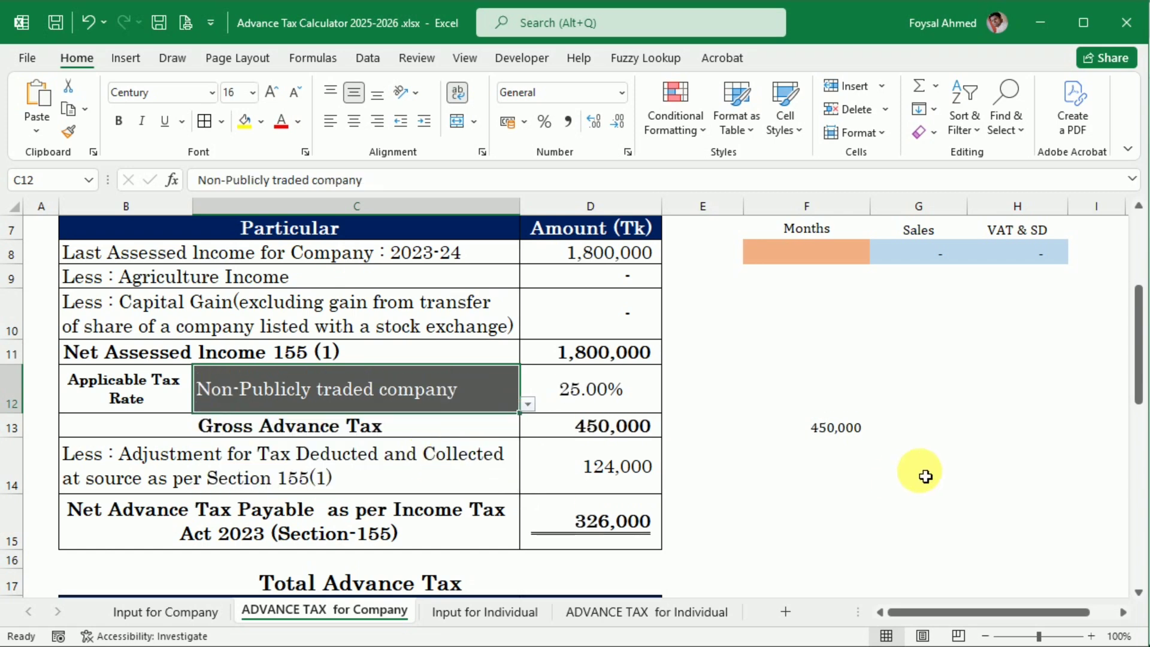
Step: Review ABC Company Ltd.'s advance tax computation, the total and quarterly shortfall tests, and the interest notes beneath them
{"action": "scroll", "coordinate": [727, 525], "scroll_direction": "up", "scroll_amount": 1}
{"action": "scroll", "coordinate": [727, 525], "scroll_direction": "up", "scroll_amount": 2}
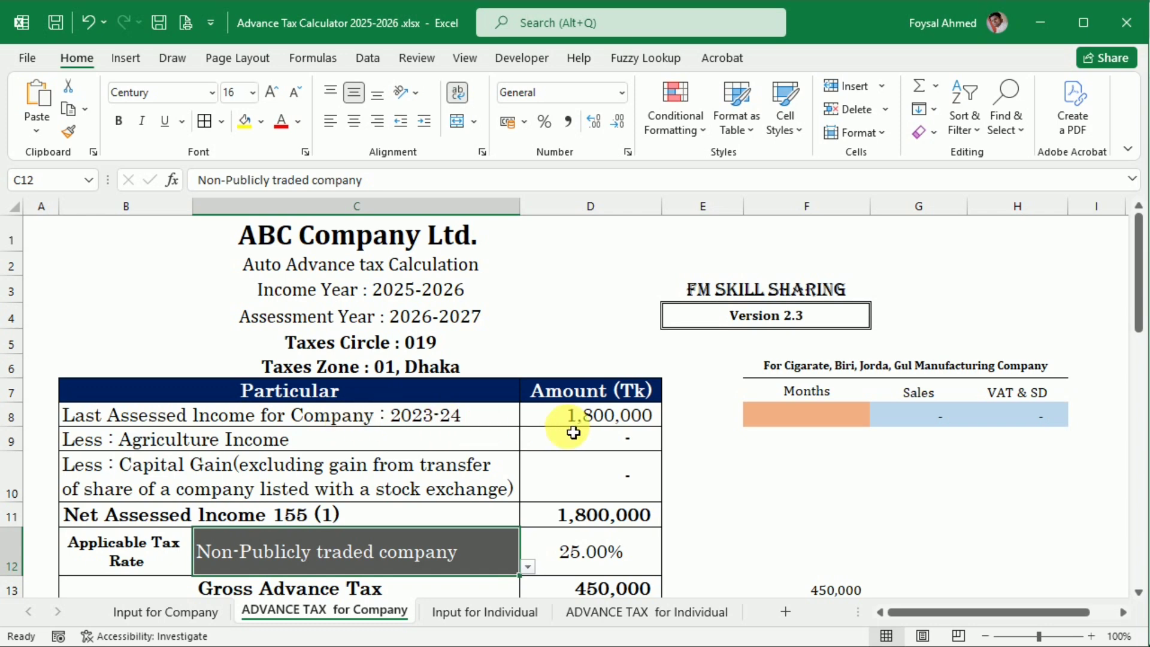
{"action": "scroll", "coordinate": [574, 433], "scroll_direction": "down", "scroll_amount": 1}
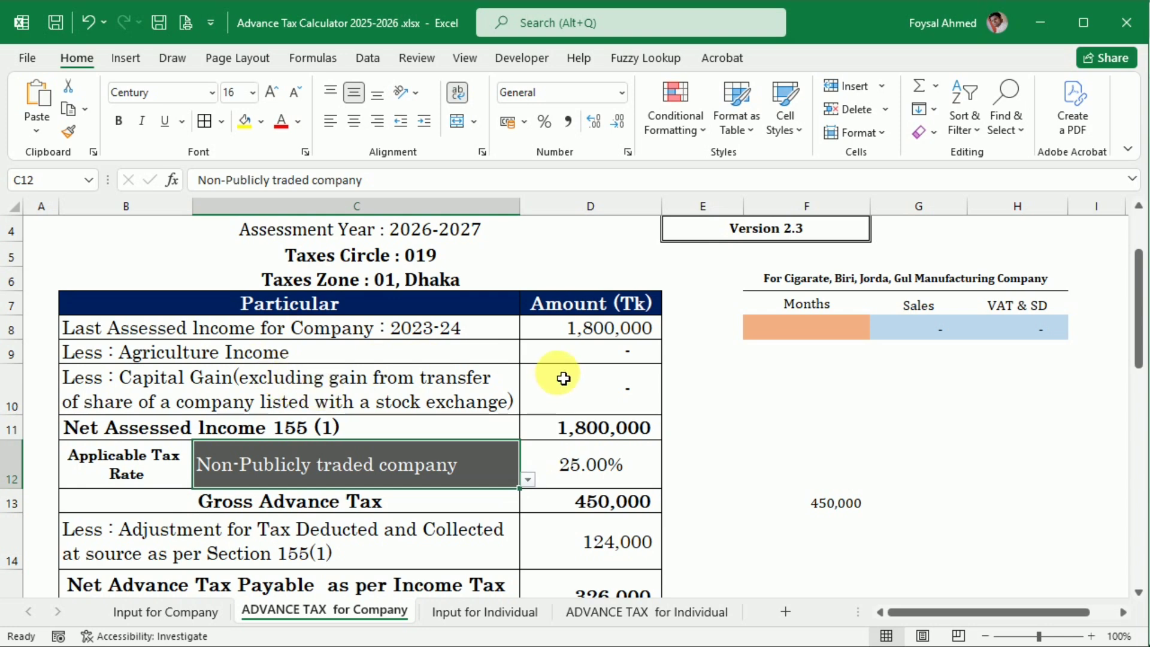
{"action": "scroll", "coordinate": [569, 393], "scroll_direction": "down", "scroll_amount": 2}
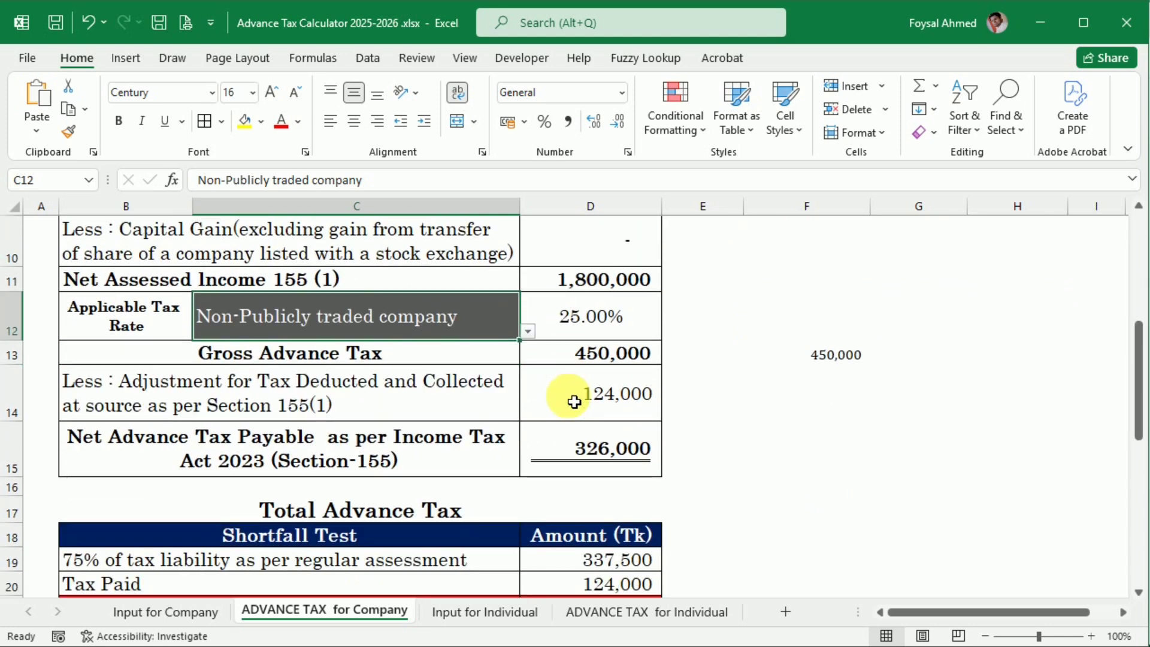
{"action": "scroll", "coordinate": [572, 399], "scroll_direction": "down", "scroll_amount": 1}
{"action": "scroll", "coordinate": [572, 399], "scroll_direction": "up", "scroll_amount": 1}
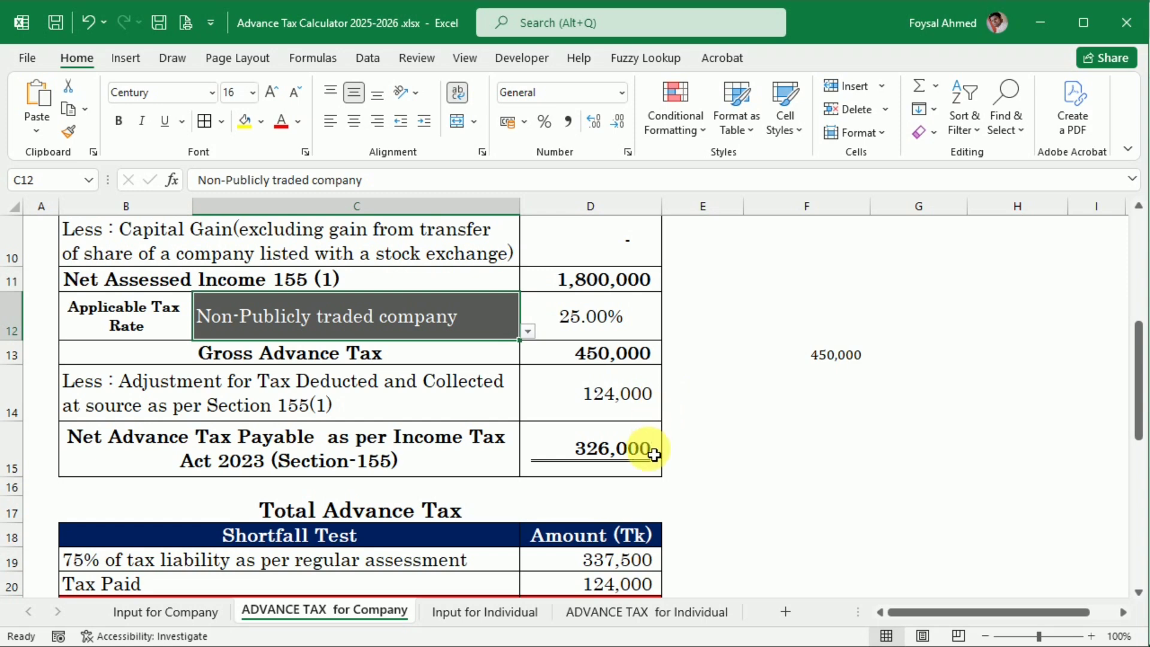
{"action": "scroll", "coordinate": [652, 472], "scroll_direction": "down", "scroll_amount": 2}
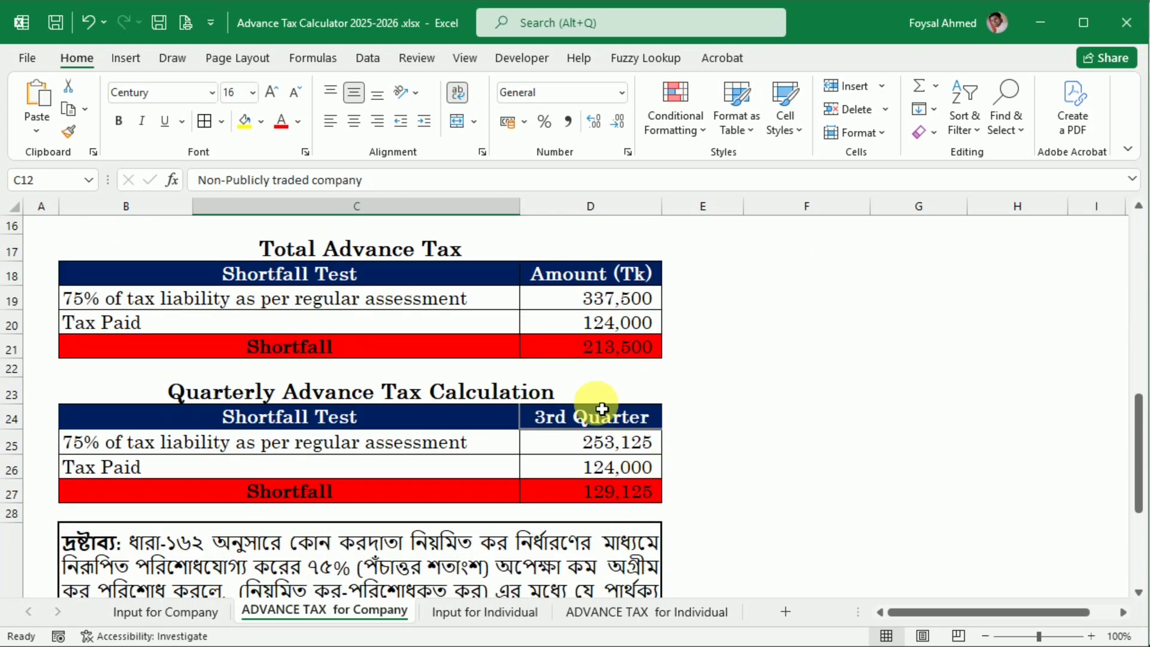
{"action": "scroll", "coordinate": [164, 324], "scroll_direction": "down", "scroll_amount": 1}
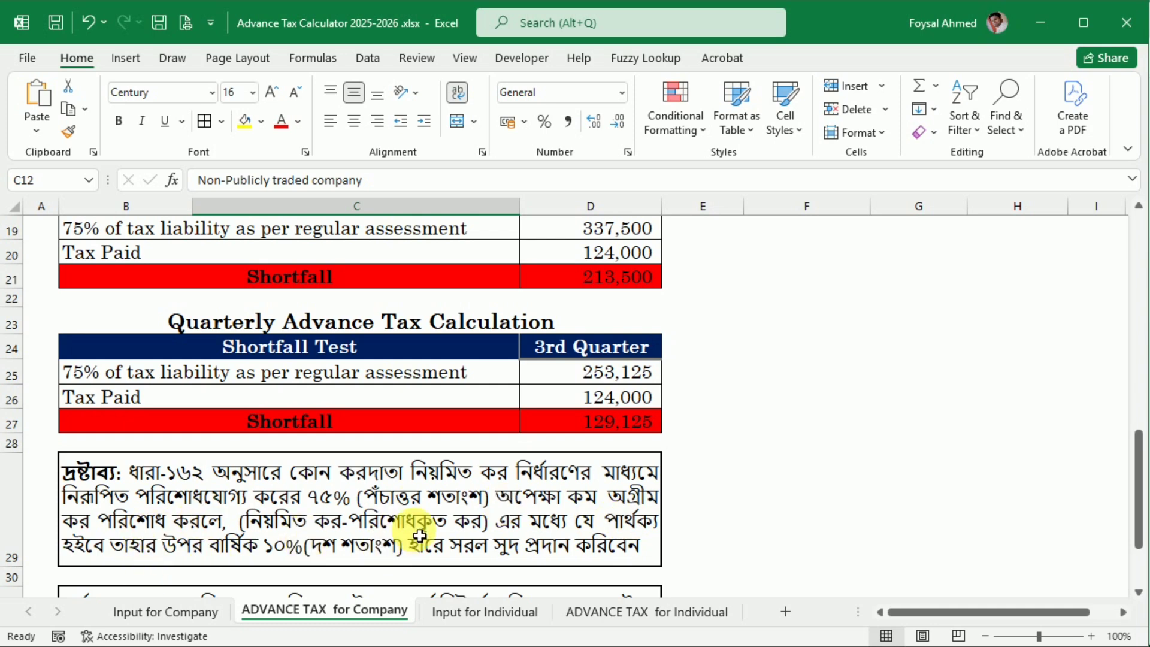
{"action": "scroll", "coordinate": [401, 527], "scroll_direction": "down", "scroll_amount": 1}
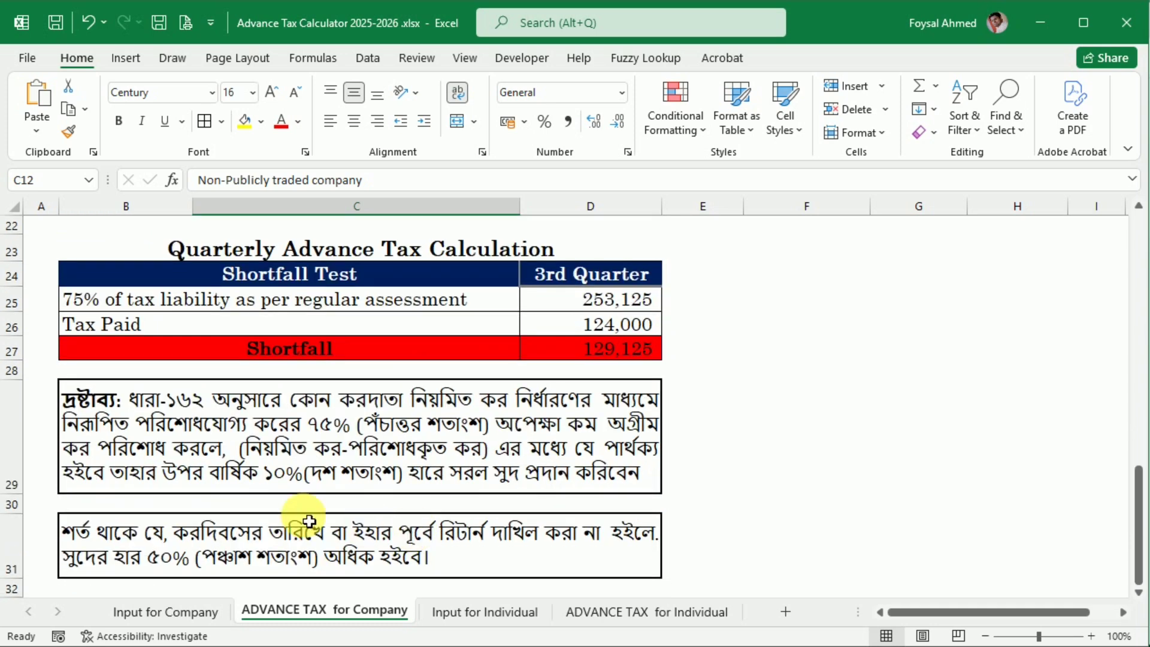
Step: Set the Quarterly Advance Tax Calculation to 1st Quarter and check the formula for 75% of tax liability
{"action": "scroll", "coordinate": [309, 521], "scroll_direction": "up", "scroll_amount": 3}
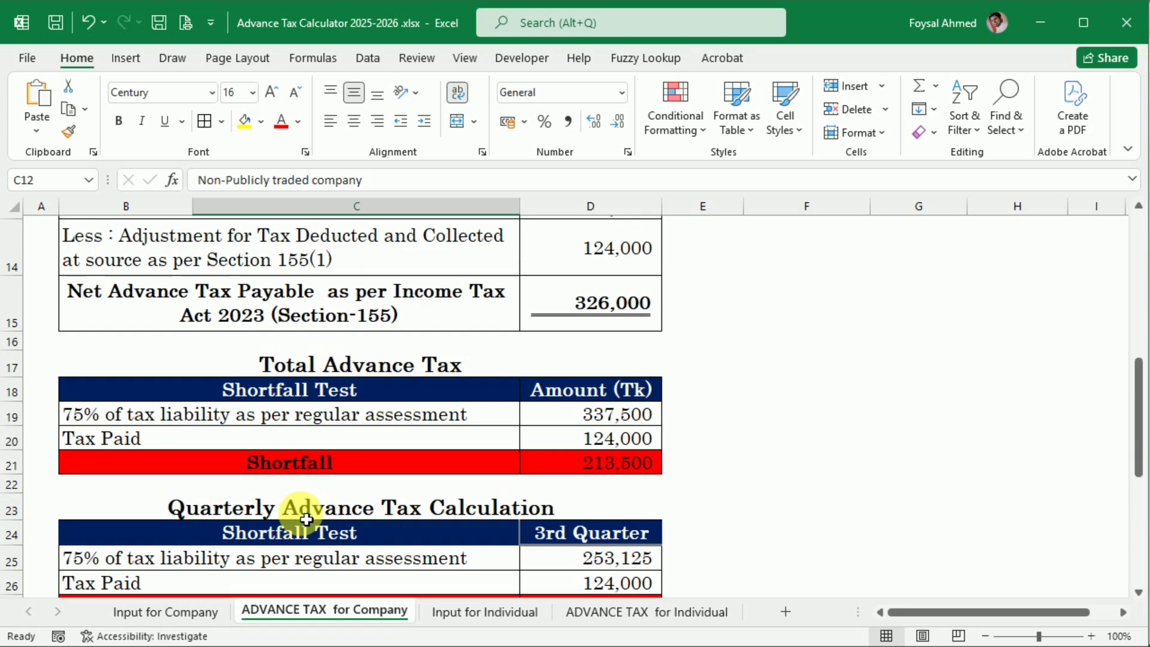
{"action": "scroll", "coordinate": [509, 485], "scroll_direction": "down", "scroll_amount": 1}
{"action": "left_click", "coordinate": [650, 418]}
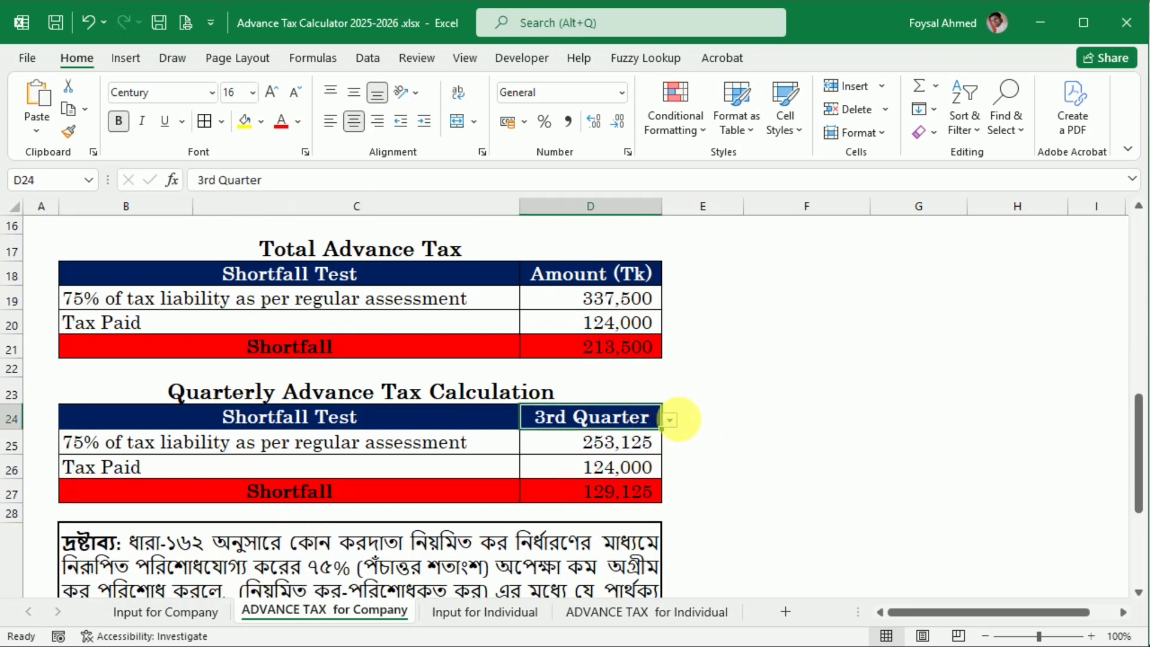
{"action": "left_click", "coordinate": [675, 419]}
{"action": "left_click", "coordinate": [645, 433]}
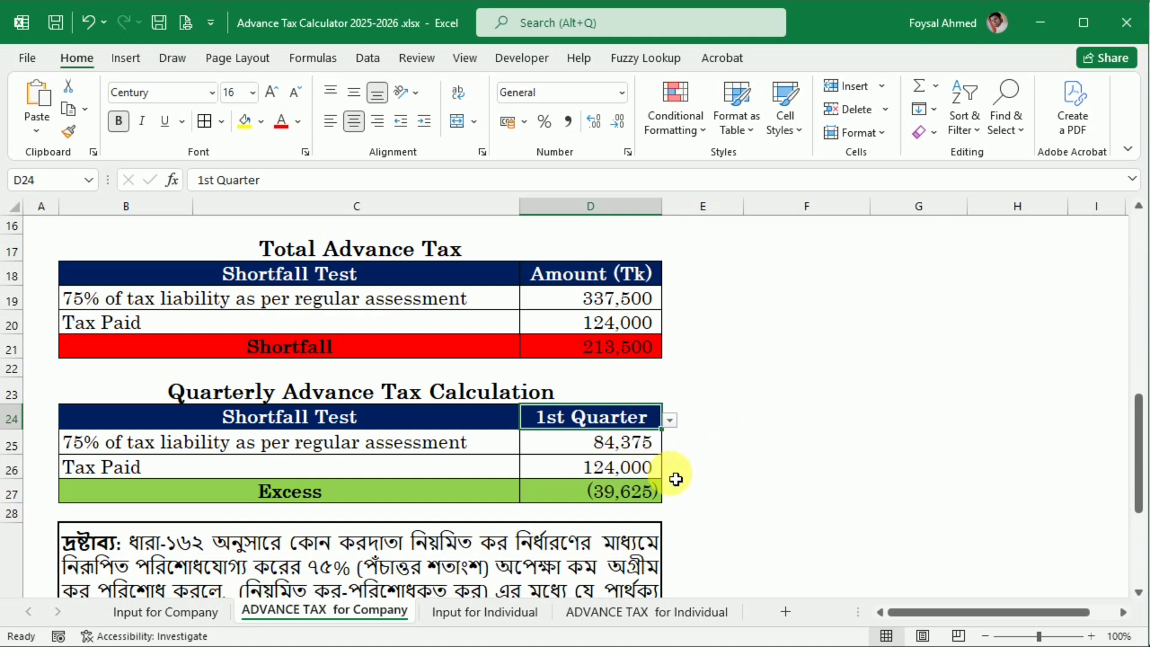
{"action": "scroll", "coordinate": [672, 515], "scroll_direction": "up", "scroll_amount": 1}
{"action": "scroll", "coordinate": [672, 526], "scroll_direction": "down", "scroll_amount": 1}
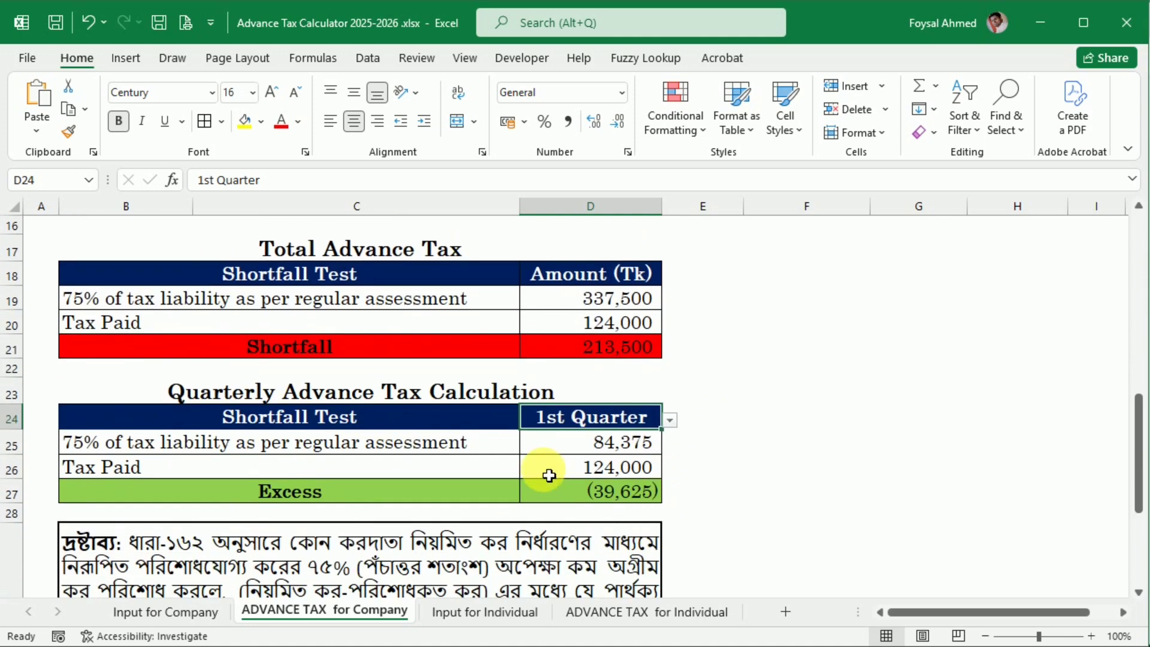
{"action": "left_click", "coordinate": [627, 441]}
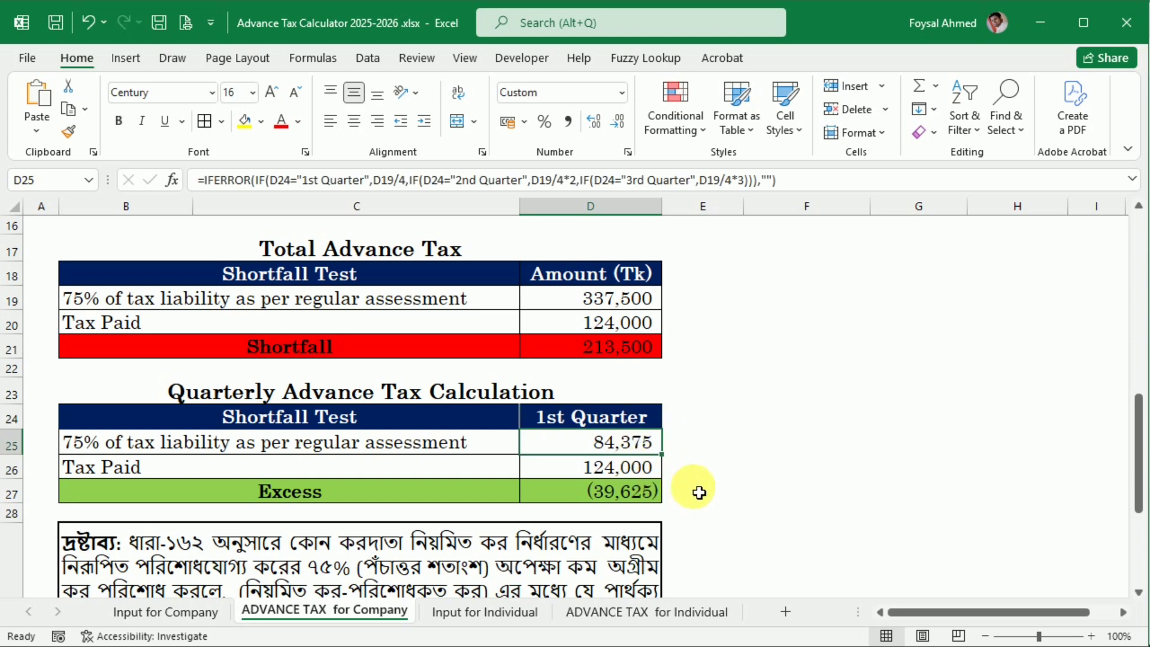
{"action": "left_click", "coordinate": [699, 451]}
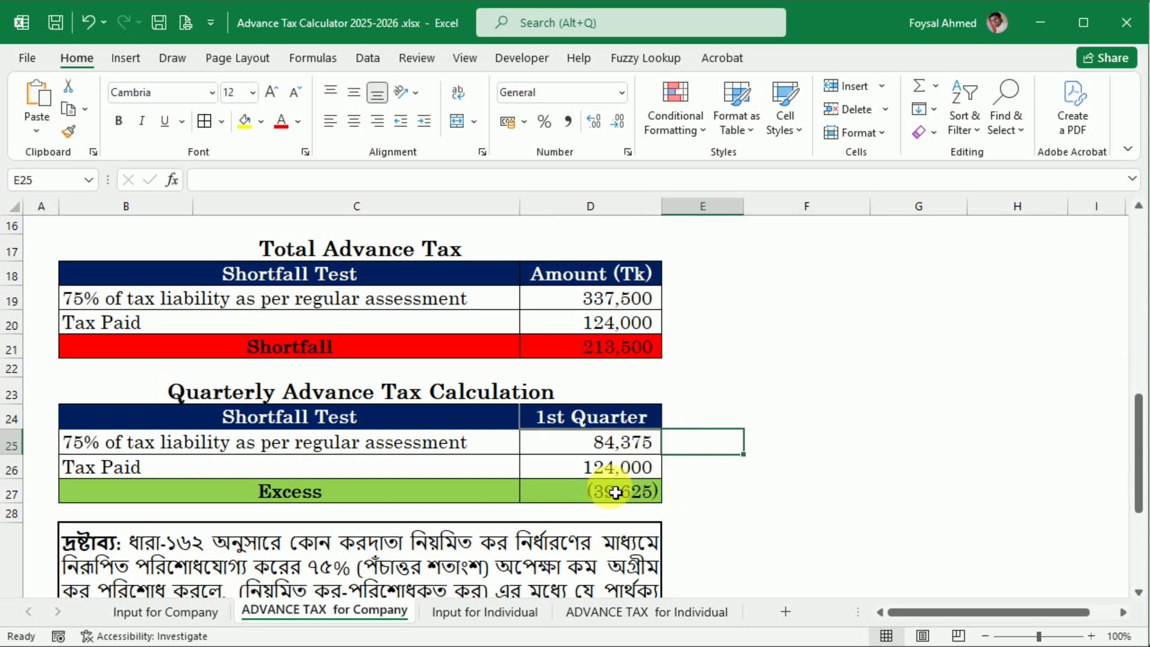
Step: On Input for Company, enter 50,000 from the browser article as the 2nd Quarter AIT on Import
{"action": "left_click", "coordinate": [133, 612]}
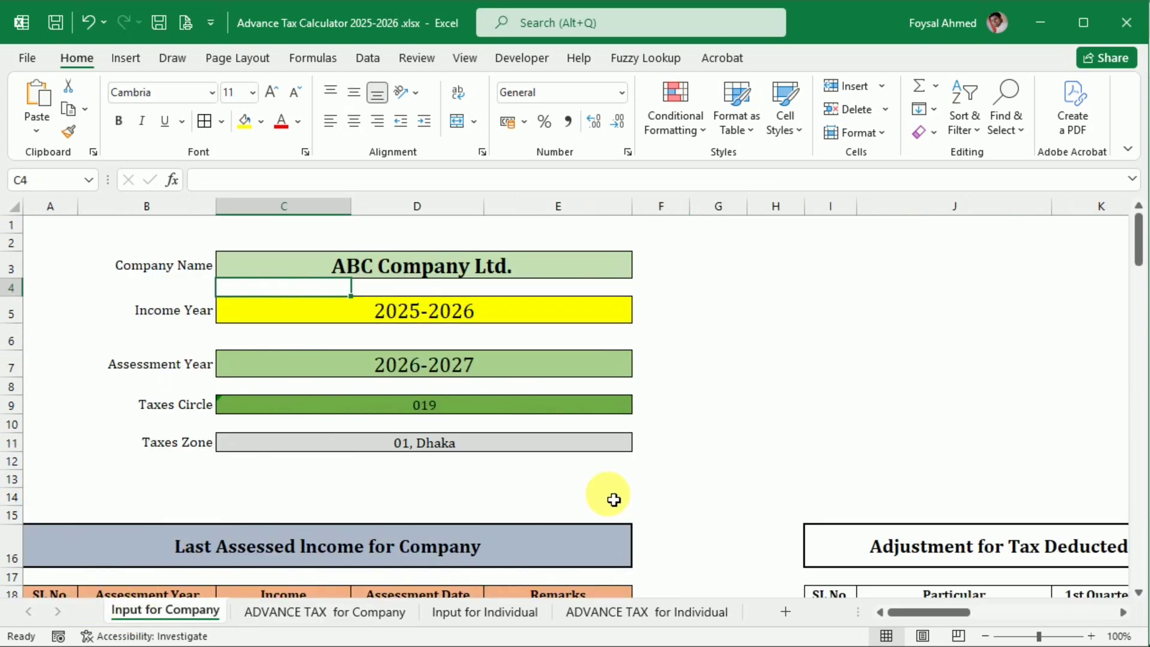
{"action": "left_click_drag", "start_coordinate": [904, 609], "coordinate": [965, 594]}
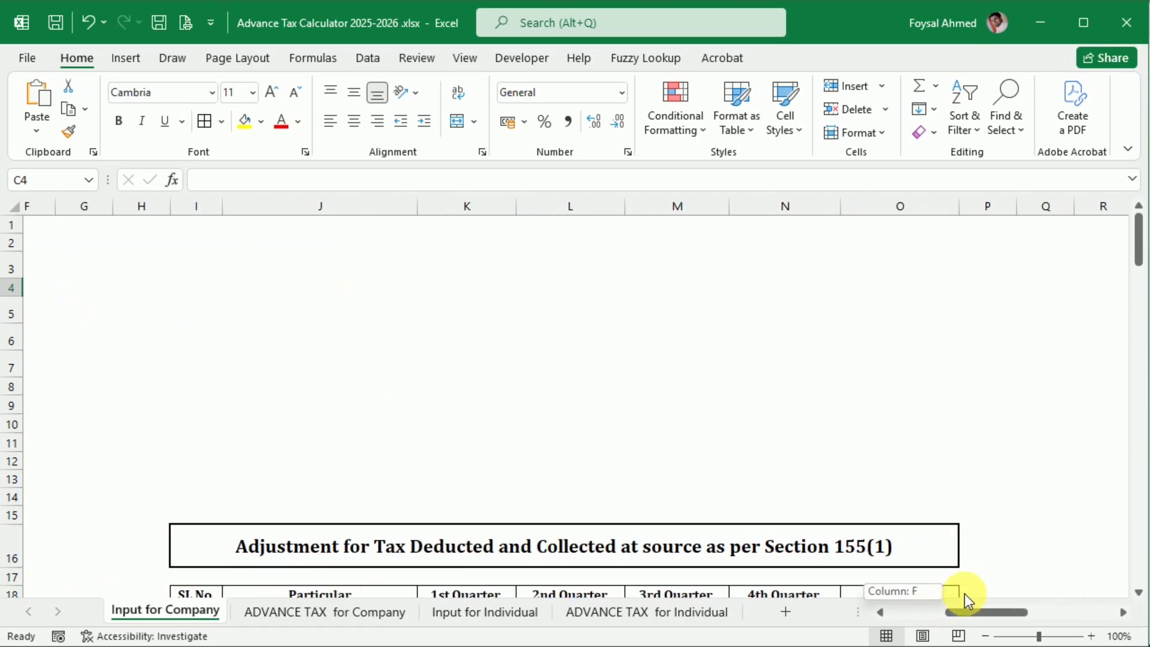
{"action": "scroll", "coordinate": [591, 439], "scroll_direction": "down", "scroll_amount": 4}
{"action": "scroll", "coordinate": [591, 439], "scroll_direction": "down", "scroll_amount": 1}
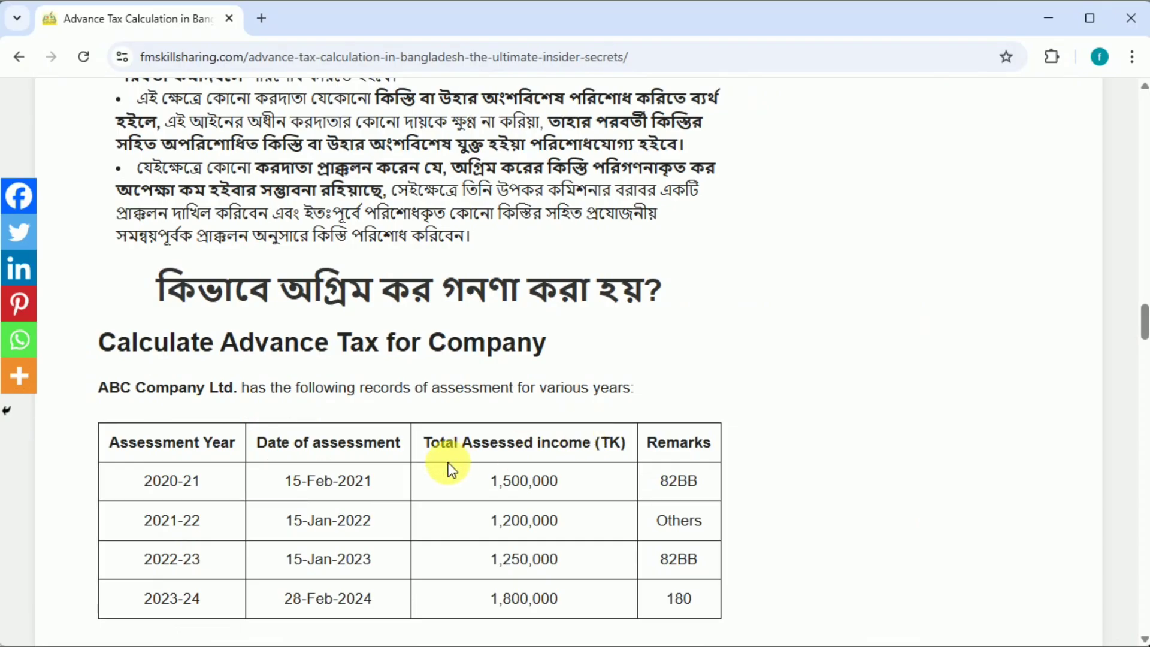
{"action": "scroll", "coordinate": [448, 463], "scroll_direction": "down", "scroll_amount": 9}
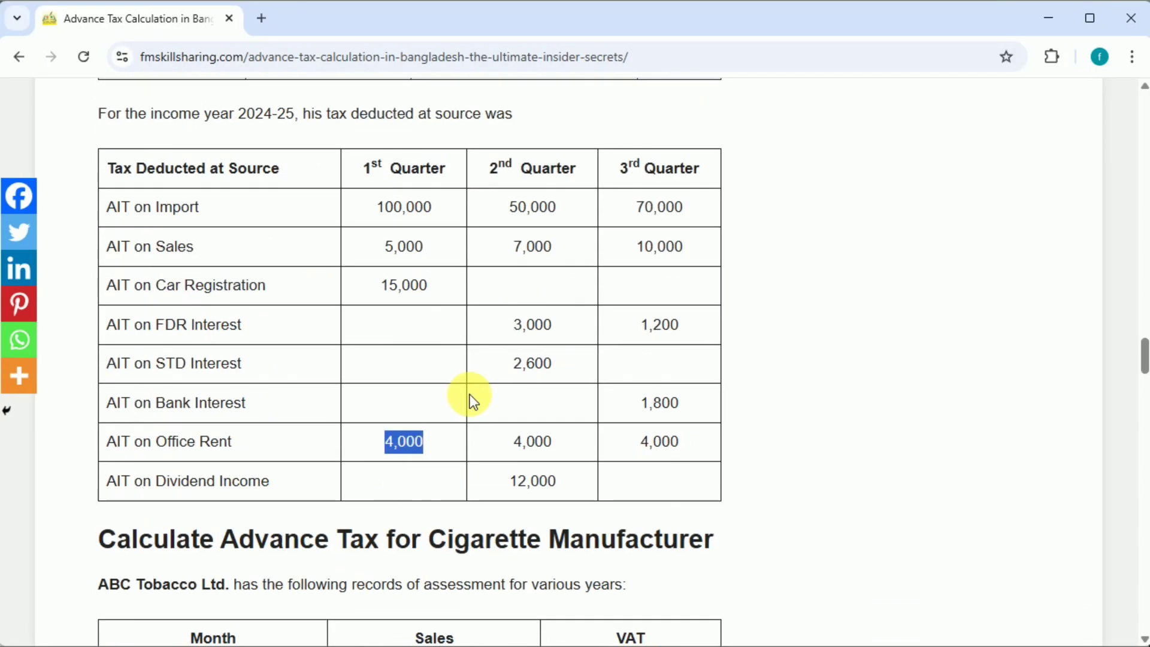
{"action": "double_click", "coordinate": [519, 207]}
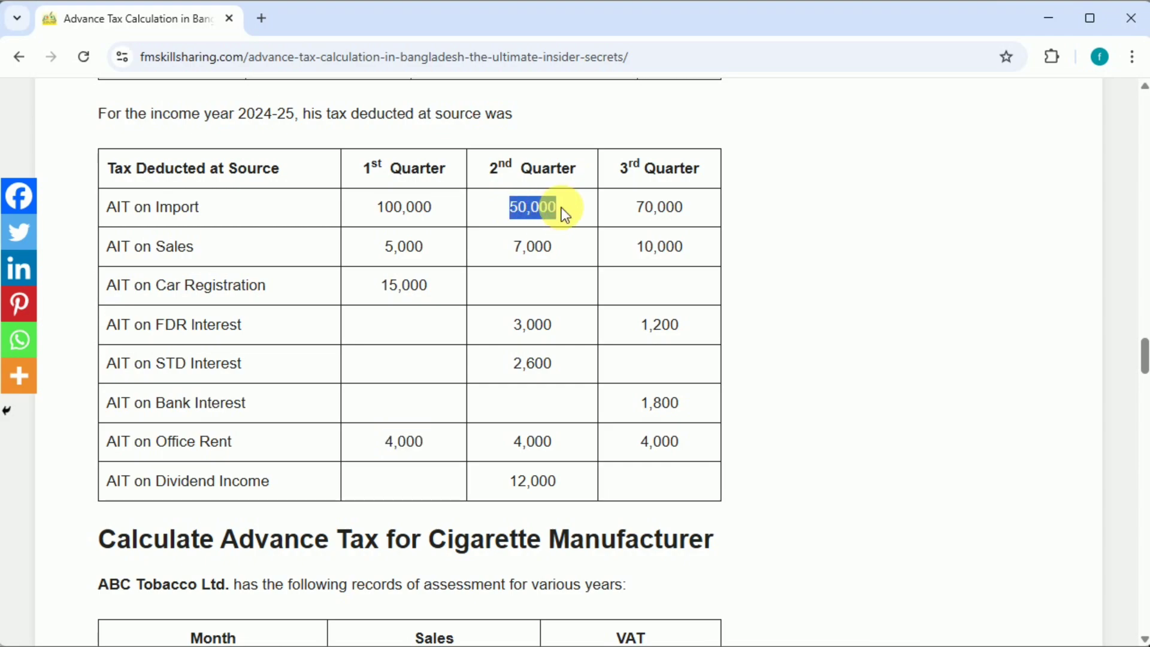
{"action": "key", "text": "alt+Tab"}
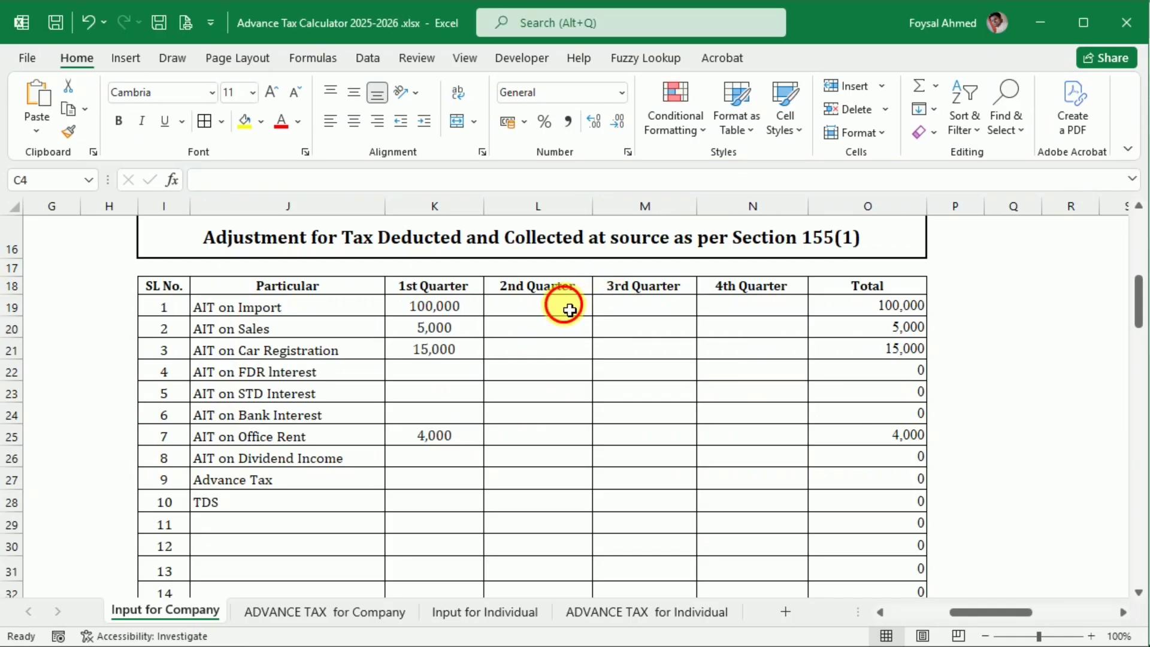
{"action": "left_click", "coordinate": [565, 305]}
{"action": "type", "text": "50,000"}
{"action": "key", "text": "Tab"}
Step: Transfer the 2nd Quarter AIT on Sales, 7,000, from the browser article to the Excel adjustment table
{"action": "key", "text": "alt+Tab"}
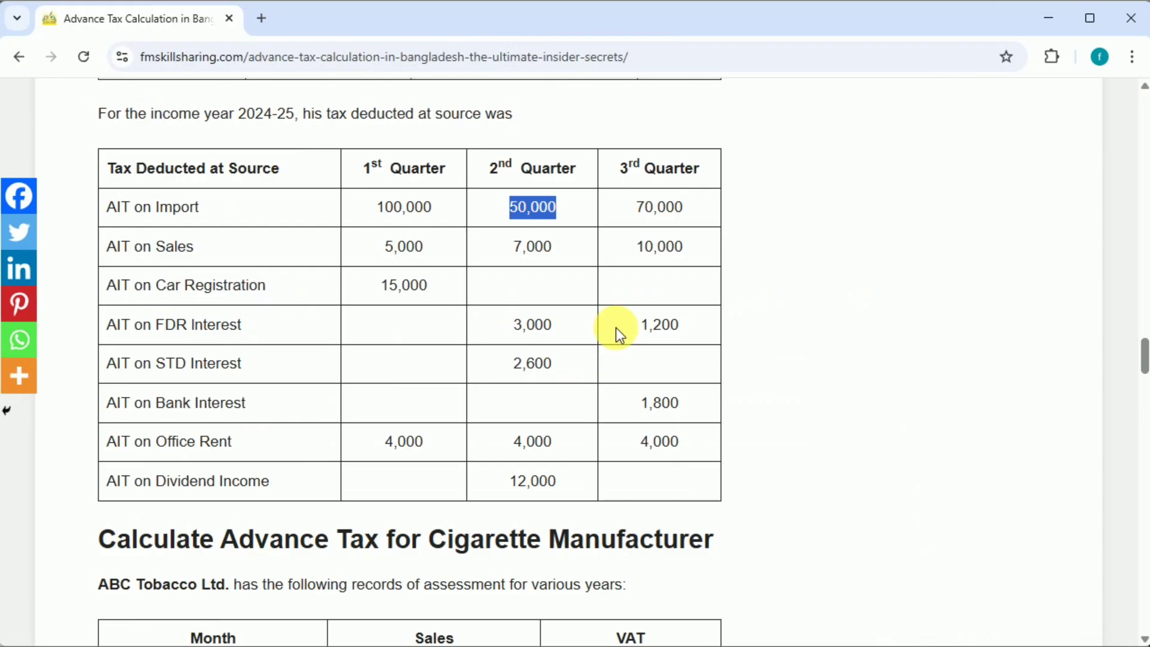
{"action": "double_click", "coordinate": [533, 247]}
{"action": "key", "text": "alt+Tab"}
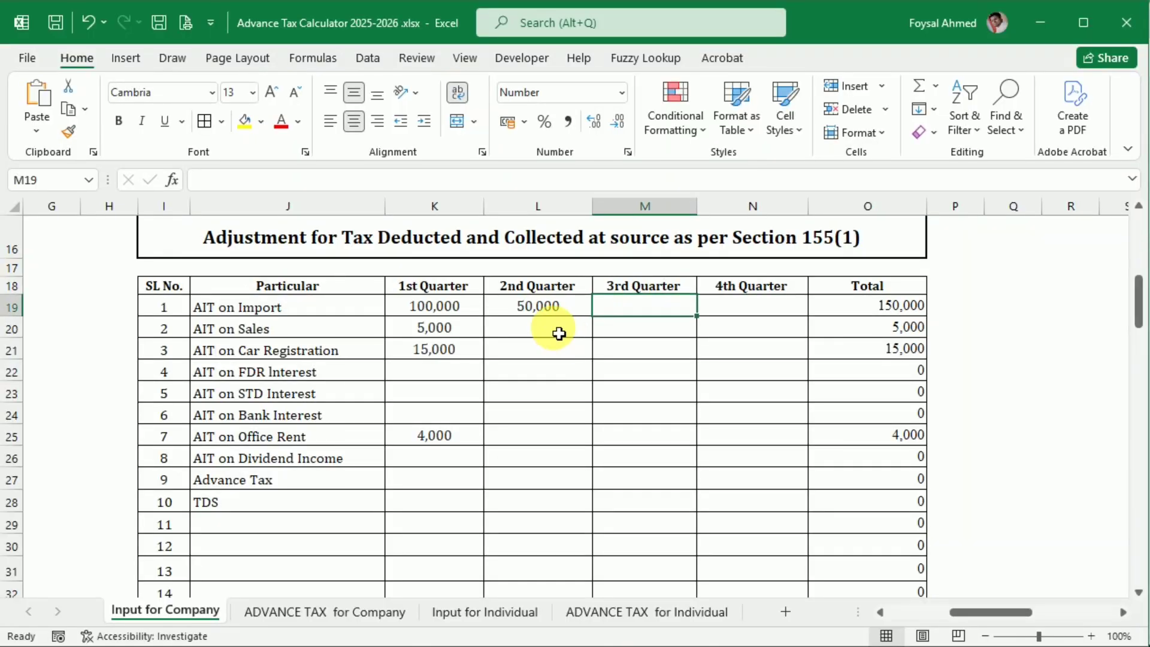
{"action": "left_click", "coordinate": [557, 327]}
{"action": "type", "text": "7,000"}
{"action": "key", "text": "Tab"}
Step: Transfer the 2nd Quarter AIT on FDR Interest, 3,000, from the browser article to the Excel adjustment table
{"action": "key", "text": "alt+Tab"}
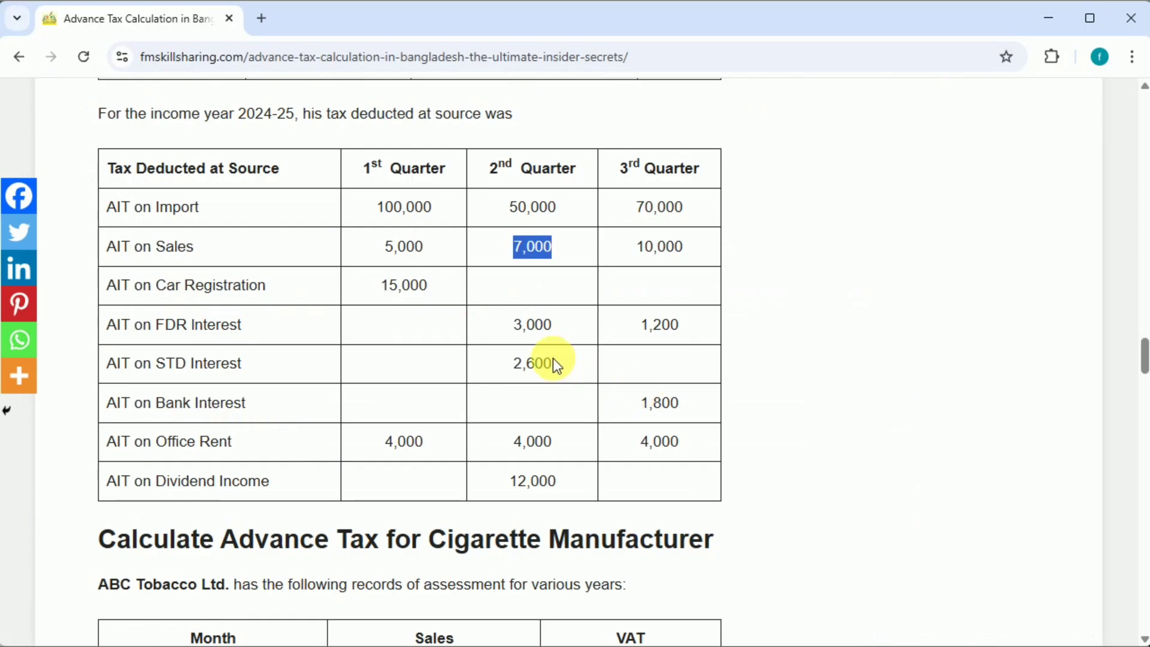
{"action": "double_click", "coordinate": [530, 325]}
{"action": "key", "text": "alt+Tab"}
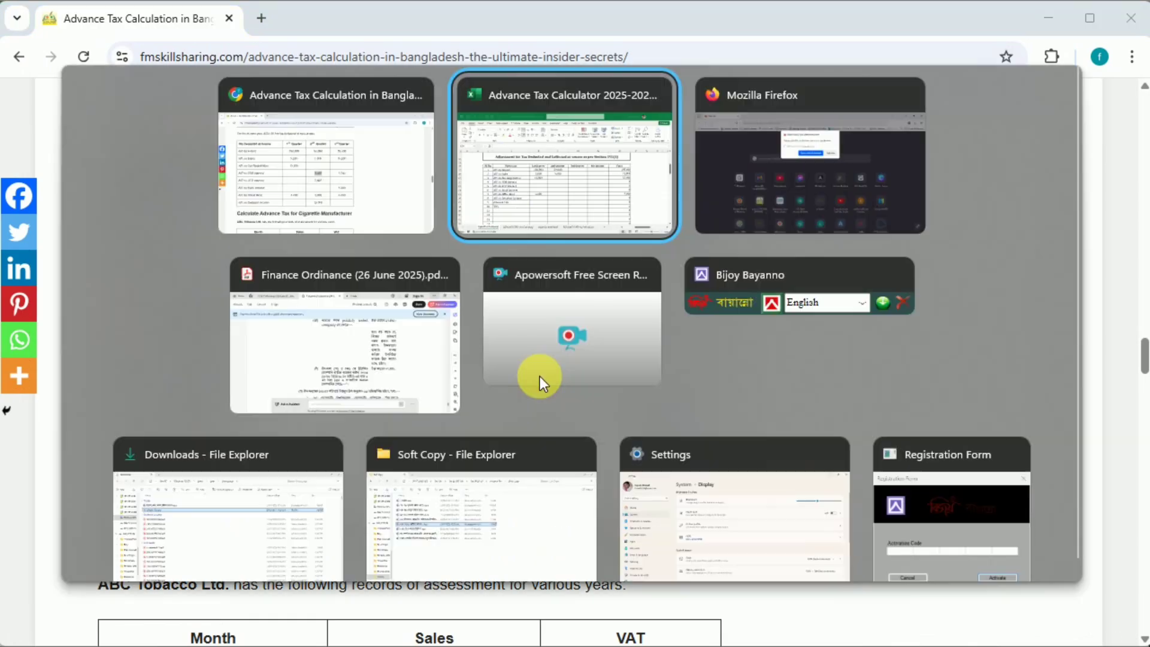
{"action": "left_click", "coordinate": [547, 370]}
{"action": "type", "text": "3,000"}
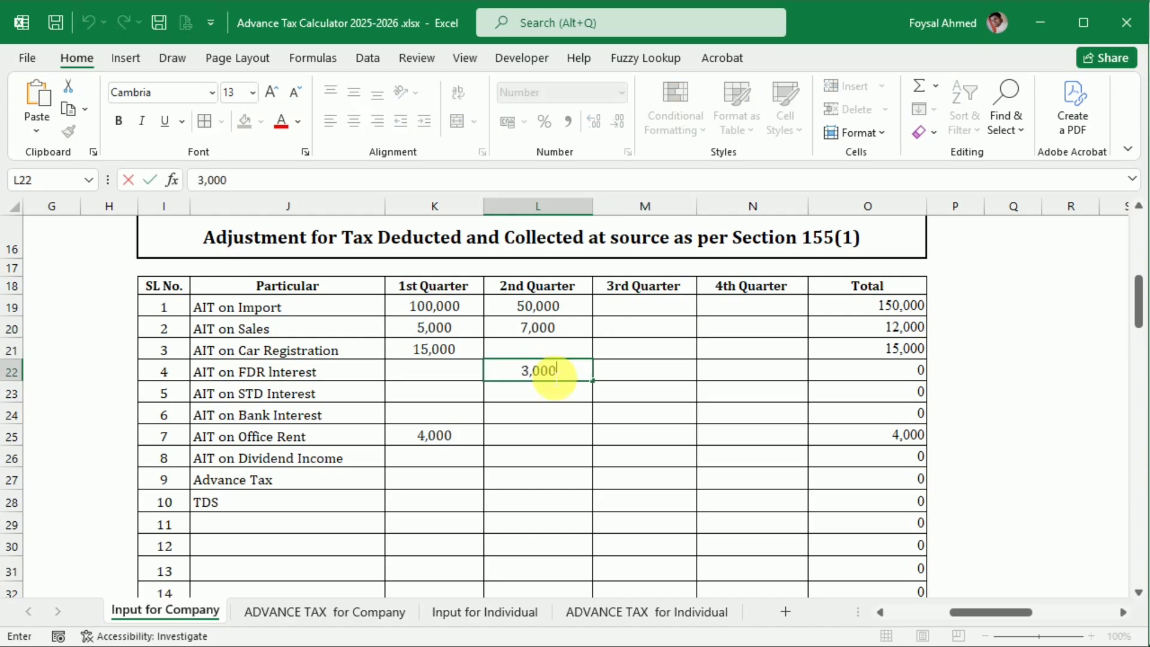
{"action": "key", "text": "Tab"}
Step: Copy the 2nd Quarter AIT on STD Interest, 2,600, from the browser article into the Excel adjustment table
{"action": "key", "text": "alt+Tab"}
{"action": "left_click", "coordinate": [512, 362]}
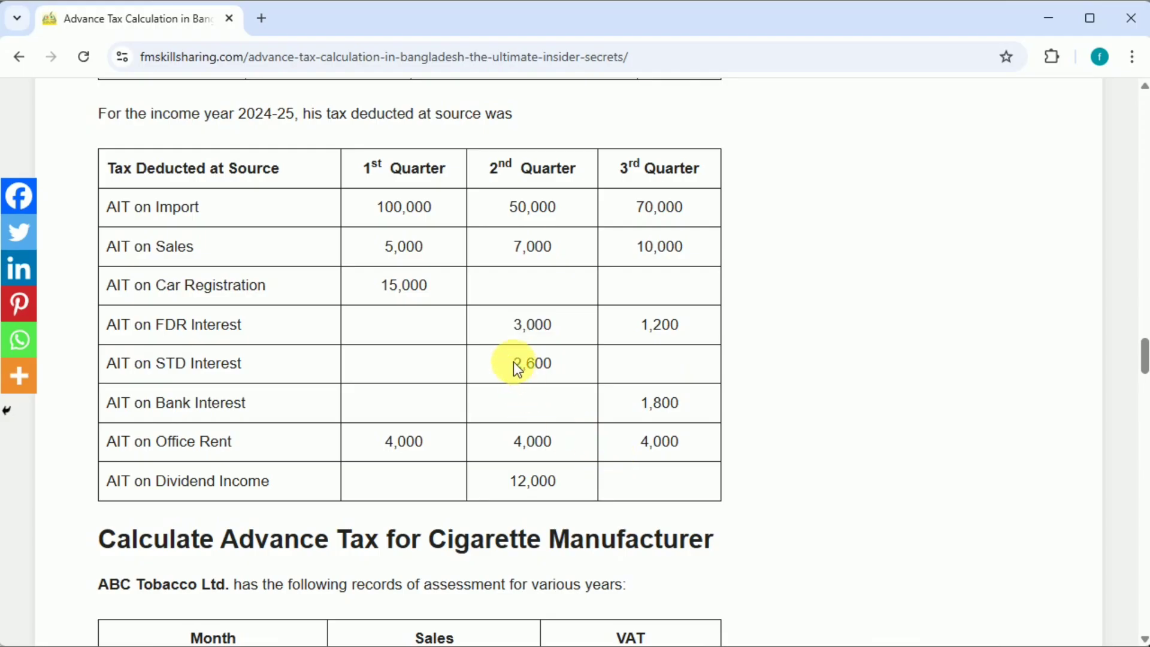
{"action": "double_click", "coordinate": [512, 362]}
{"action": "key", "text": "ctrl+c"}
{"action": "key", "text": "alt+Tab"}
{"action": "left_click", "coordinate": [526, 393]}
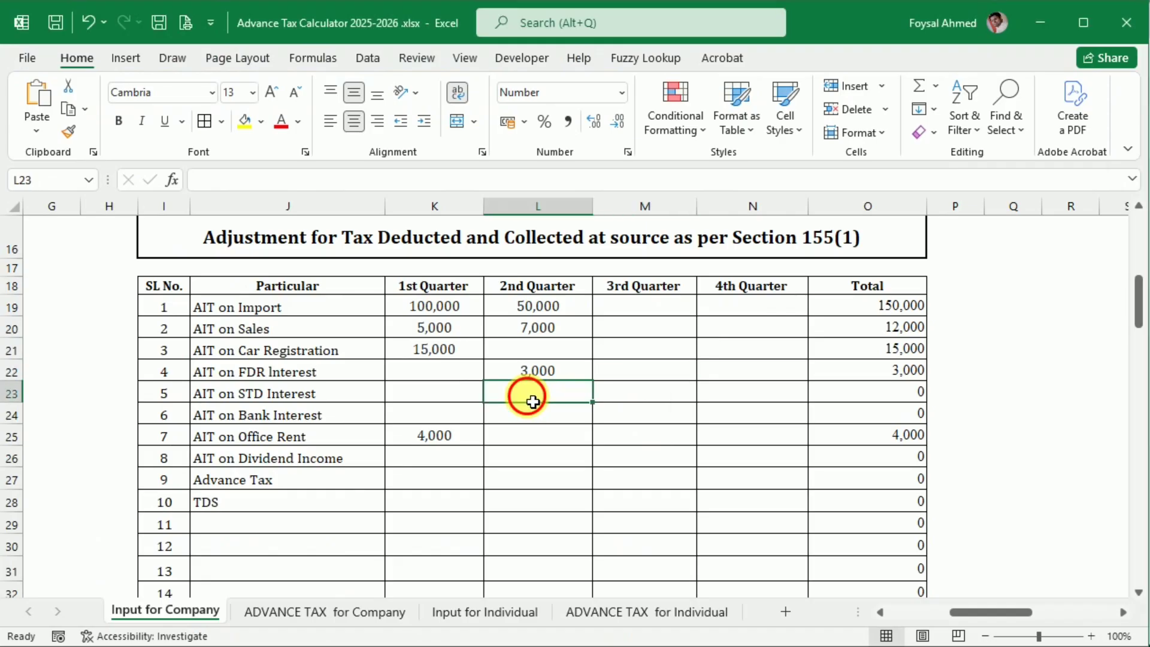
{"action": "key", "text": "ctrl+v"}
{"action": "key", "text": "Tab"}
Step: Copy the 2nd Quarter AIT on Office Rent, 4,000, from the browser article into the Excel adjustment table
{"action": "key", "text": "alt+Tab"}
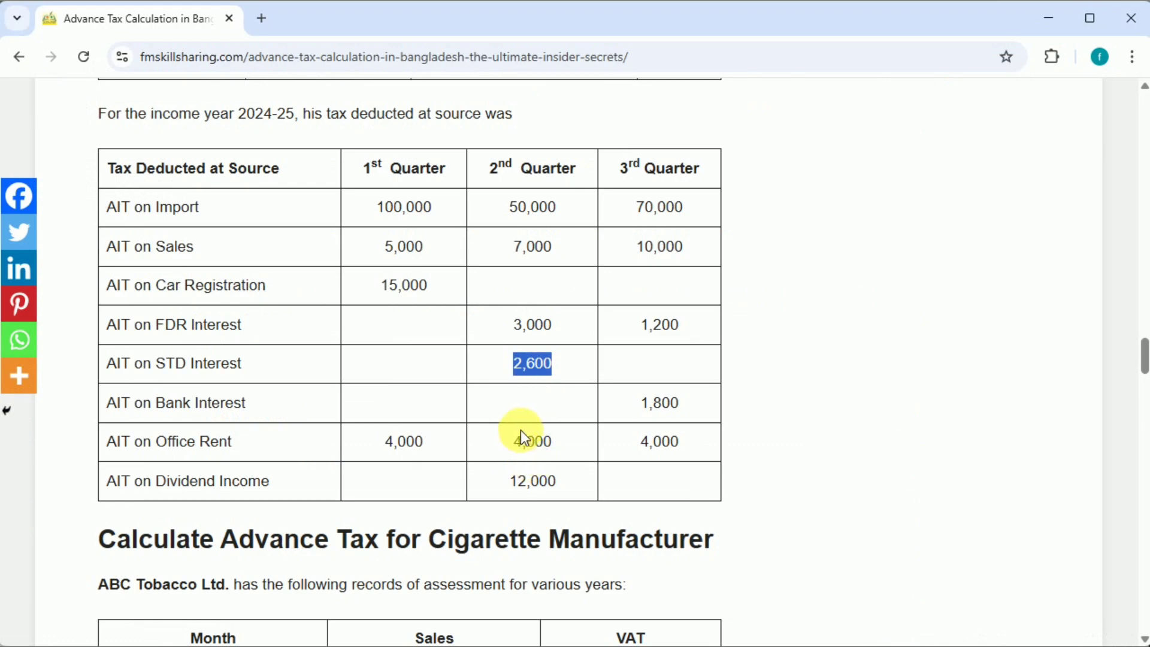
{"action": "double_click", "coordinate": [521, 446]}
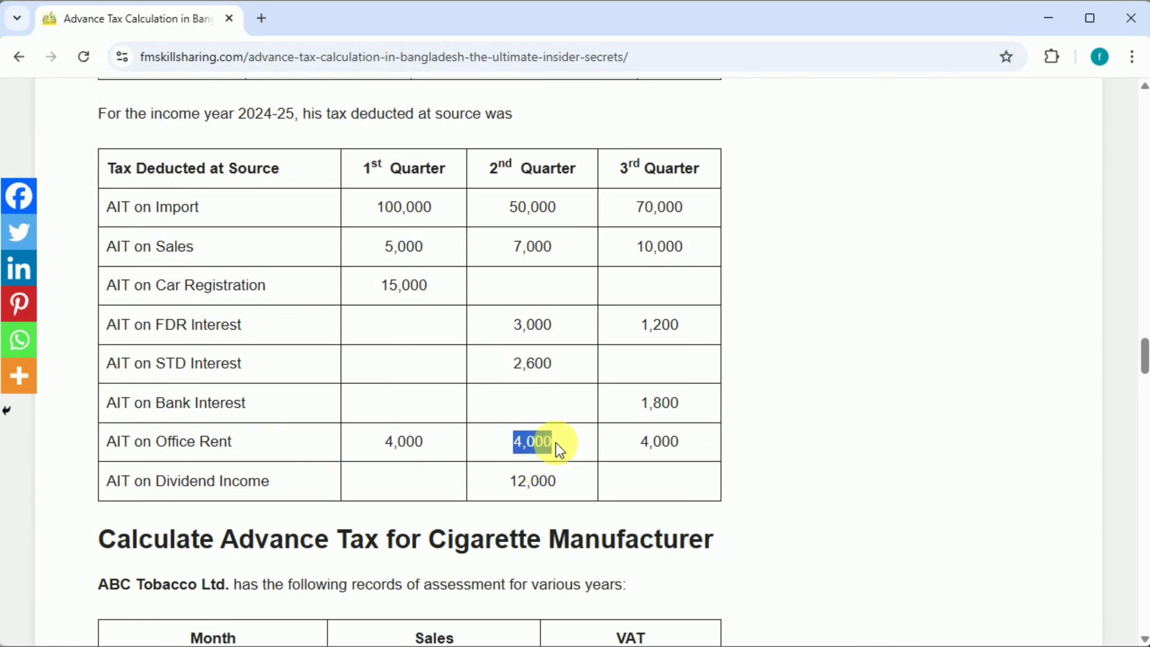
{"action": "key", "text": "ctrl+c"}
{"action": "key", "text": "alt+Tab"}
{"action": "left_click", "coordinate": [556, 438]}
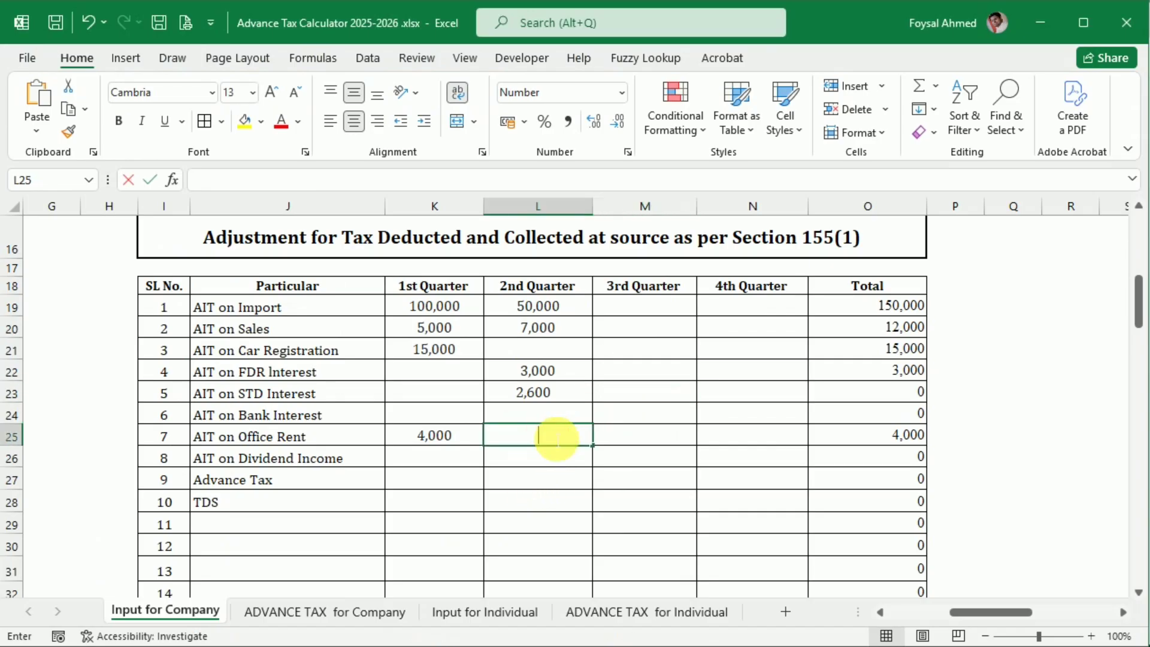
{"action": "key", "text": "ctrl+v"}
{"action": "key", "text": "Tab"}
Step: Copy the 2nd Quarter AIT on Dividend Income, 12,000, from the browser article into the Excel adjustment table
{"action": "key", "text": "alt+Tab"}
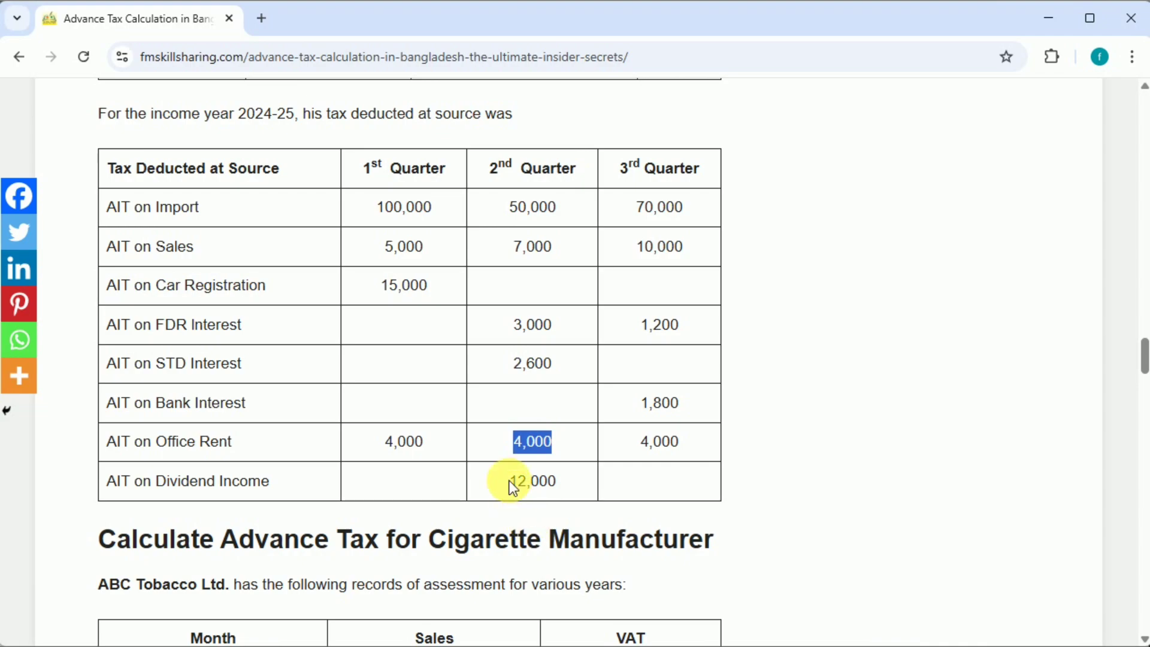
{"action": "left_click_drag", "start_coordinate": [509, 481], "coordinate": [557, 482]}
{"action": "key", "text": "ctrl+c"}
{"action": "key", "text": "alt+Tab"}
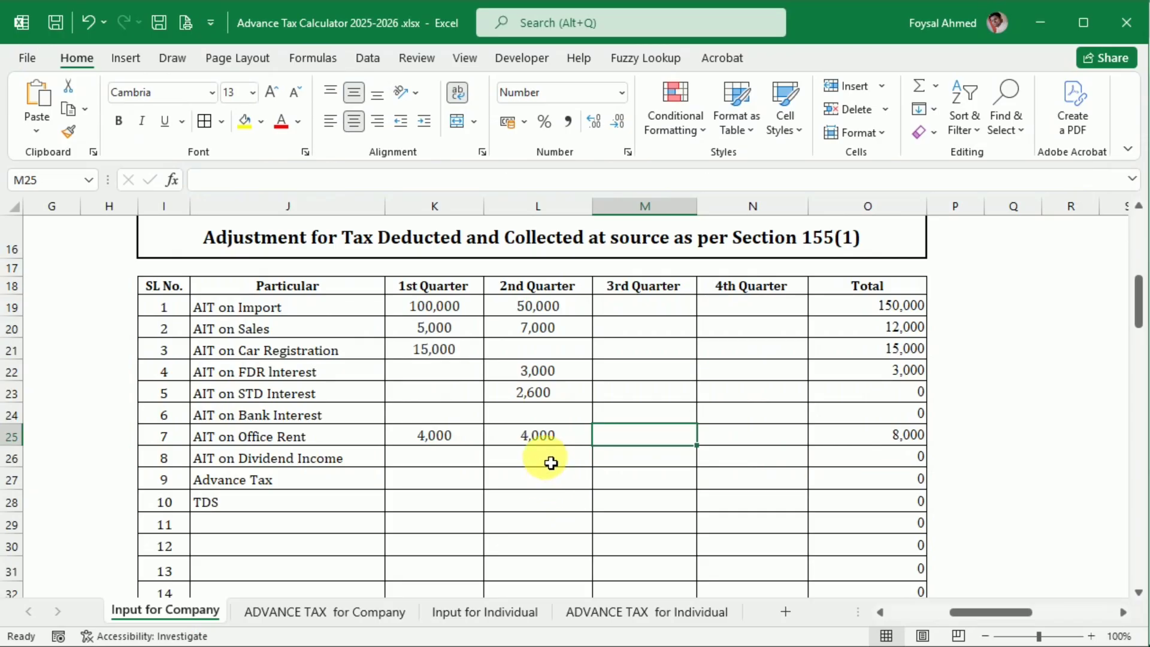
{"action": "key", "text": "alt+Tab"}
{"action": "key", "text": "alt+Tab"}
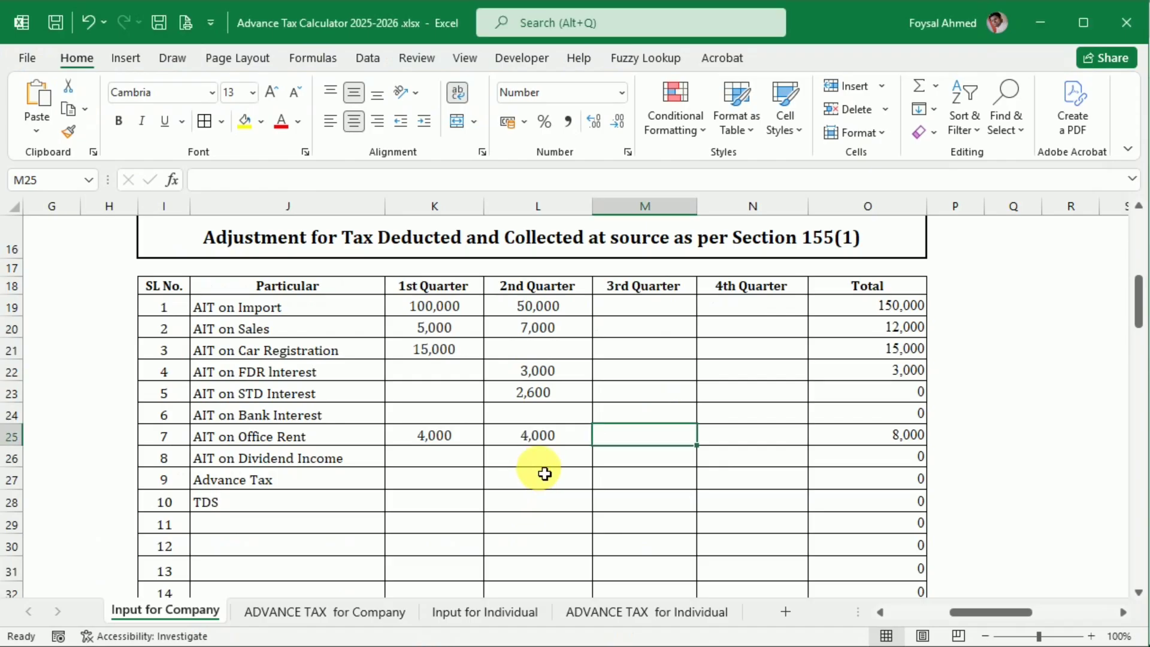
{"action": "left_click", "coordinate": [543, 465]}
{"action": "key", "text": "ctrl+v"}
{"action": "left_click", "coordinate": [538, 504]}
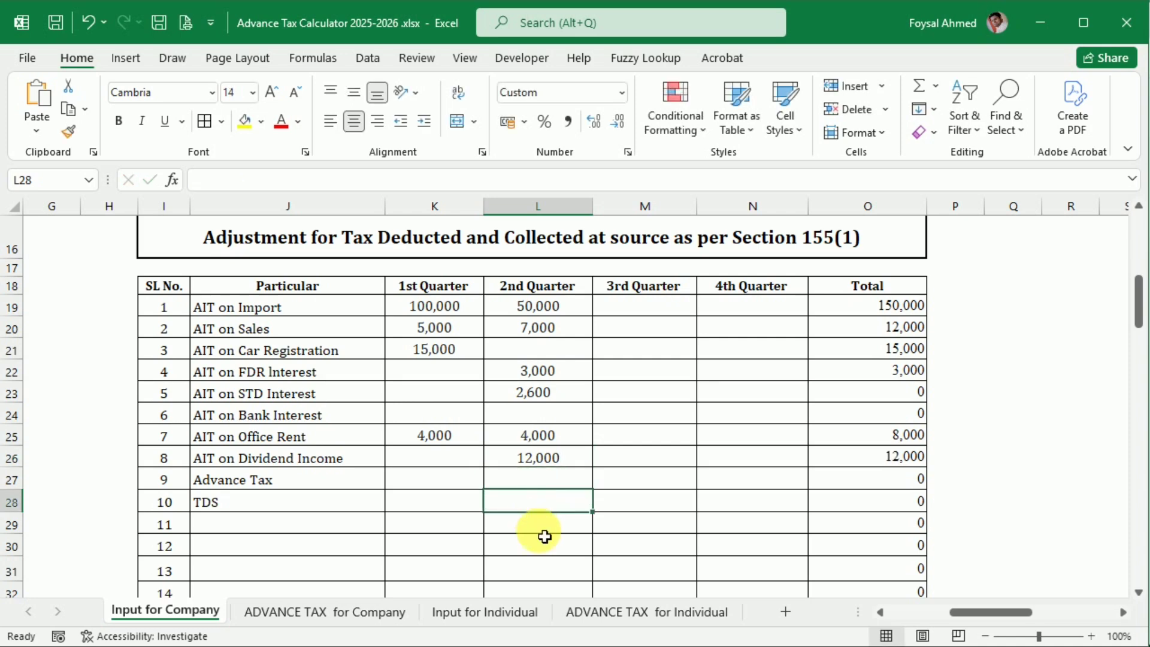
Step: On ADVANCE TAX for Company, run the quarterly shortfall test for 2nd Quarter, followed by 3rd Quarter
{"action": "left_click", "coordinate": [399, 620]}
{"action": "left_click", "coordinate": [657, 418]}
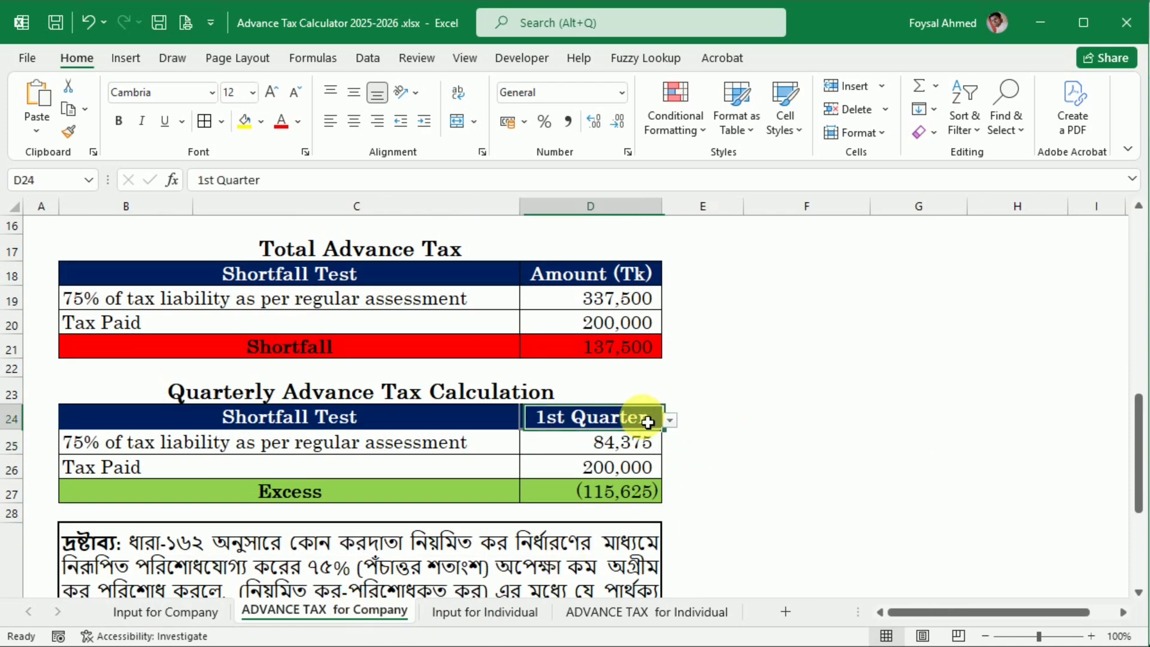
{"action": "left_click", "coordinate": [671, 420]}
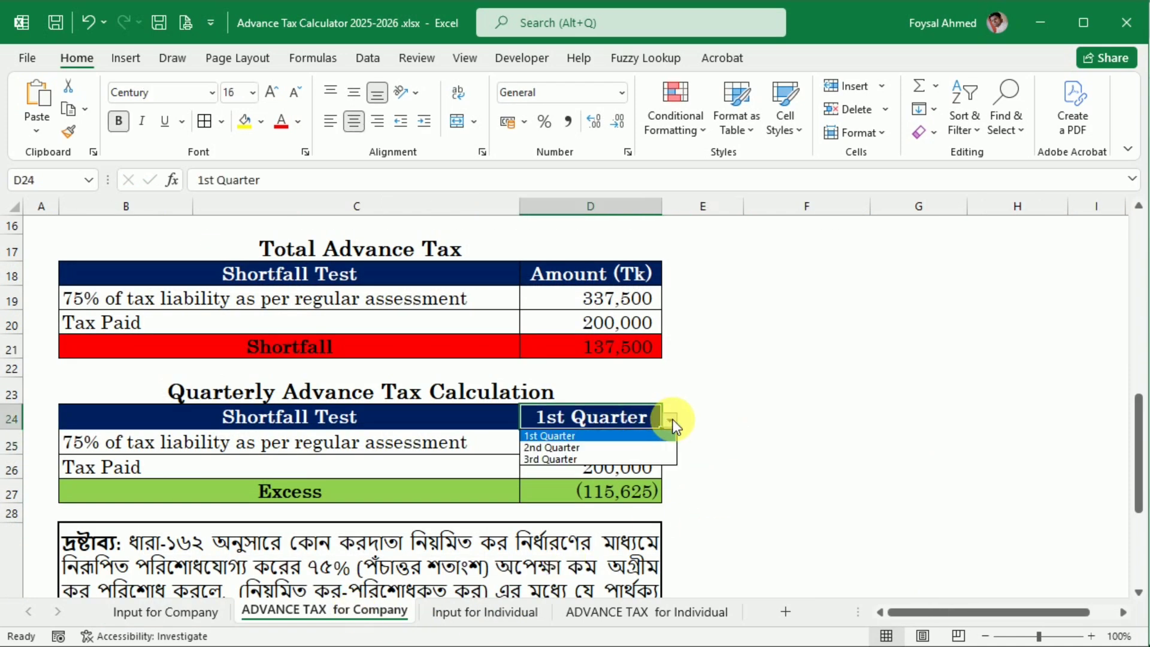
{"action": "left_click", "coordinate": [627, 444]}
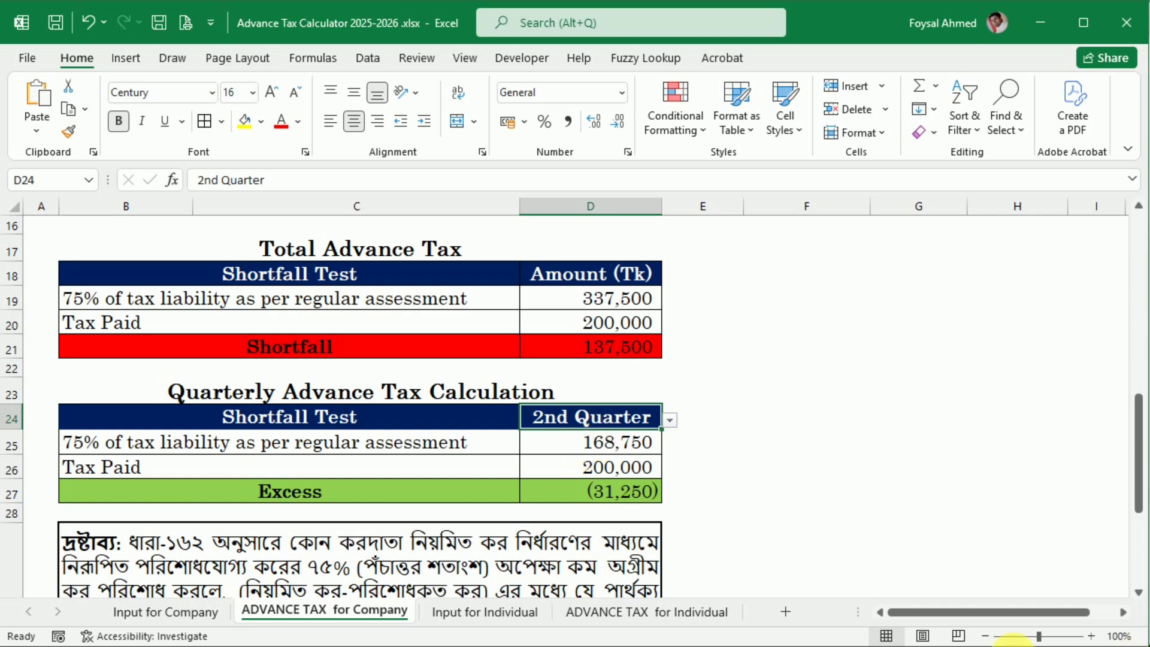
{"action": "left_click", "coordinate": [670, 420]}
{"action": "left_click", "coordinate": [602, 460]}
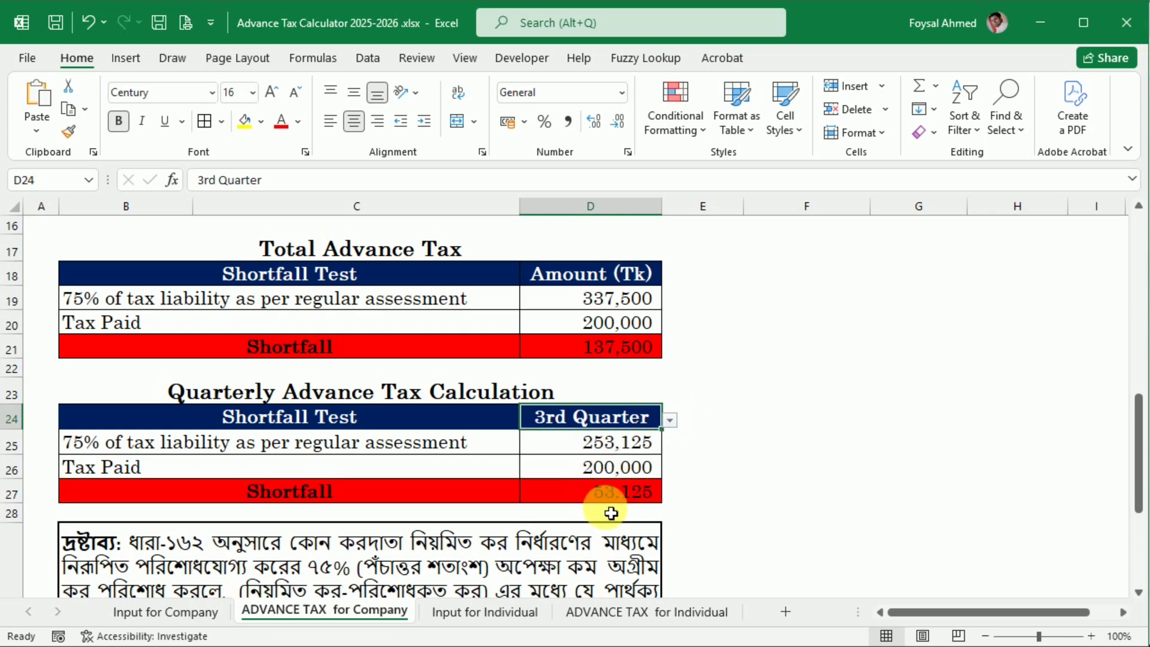
Step: Copy the 3rd Quarter AIT on Sales, 10,000, from the browser article into the Input for Company adjustment table
{"action": "key", "text": "alt+Tab"}
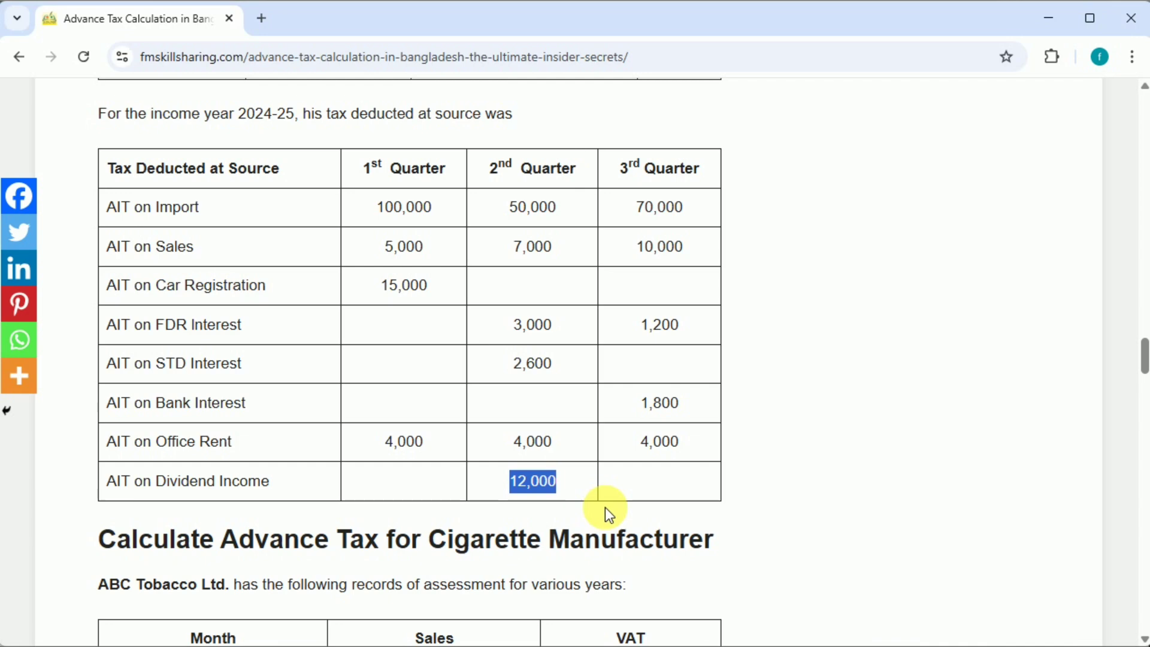
{"action": "double_click", "coordinate": [644, 254]}
{"action": "key", "text": "ctrl+c"}
{"action": "key", "text": "alt+Tab"}
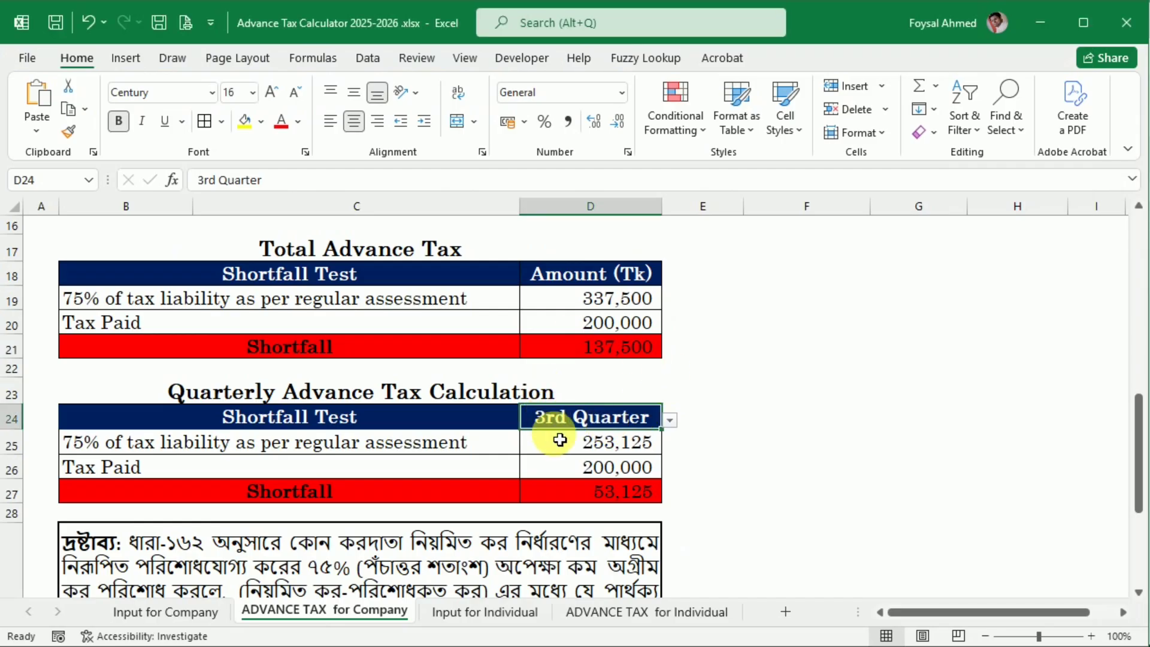
{"action": "left_click", "coordinate": [183, 613]}
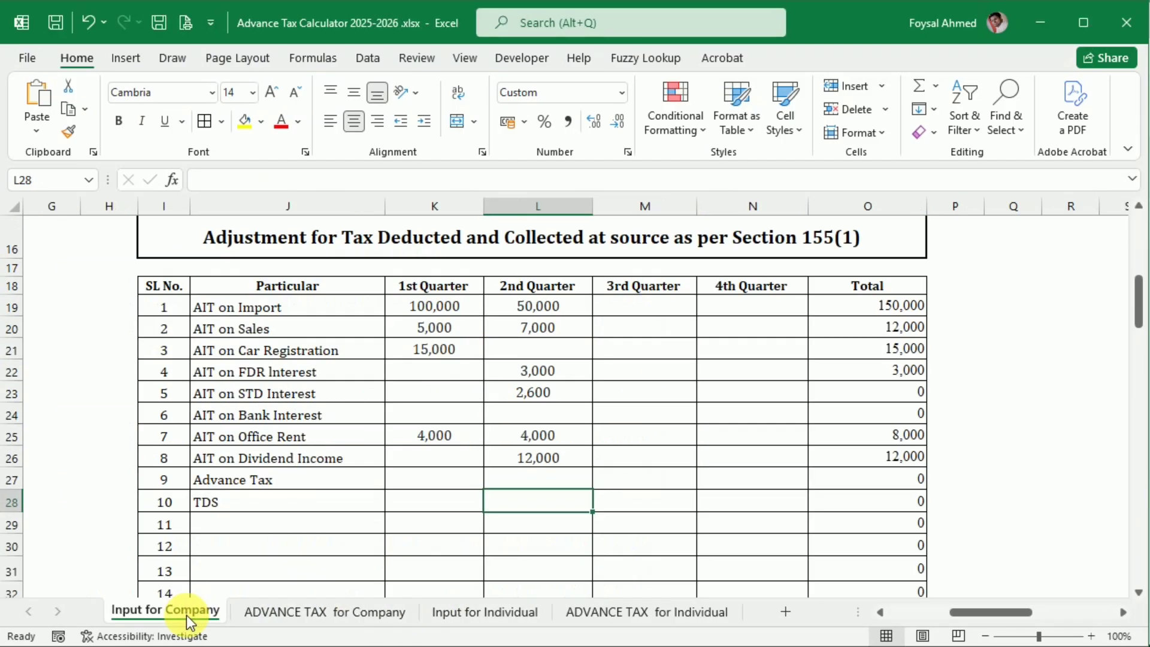
{"action": "left_click", "coordinate": [631, 336]}
{"action": "key", "text": "ctrl+v"}
{"action": "key", "text": "Tab"}
Step: Copy the 3rd Quarter AIT on FDR Interest, 1,200, from the browser article into the Excel adjustment table
{"action": "key", "text": "alt+Tab"}
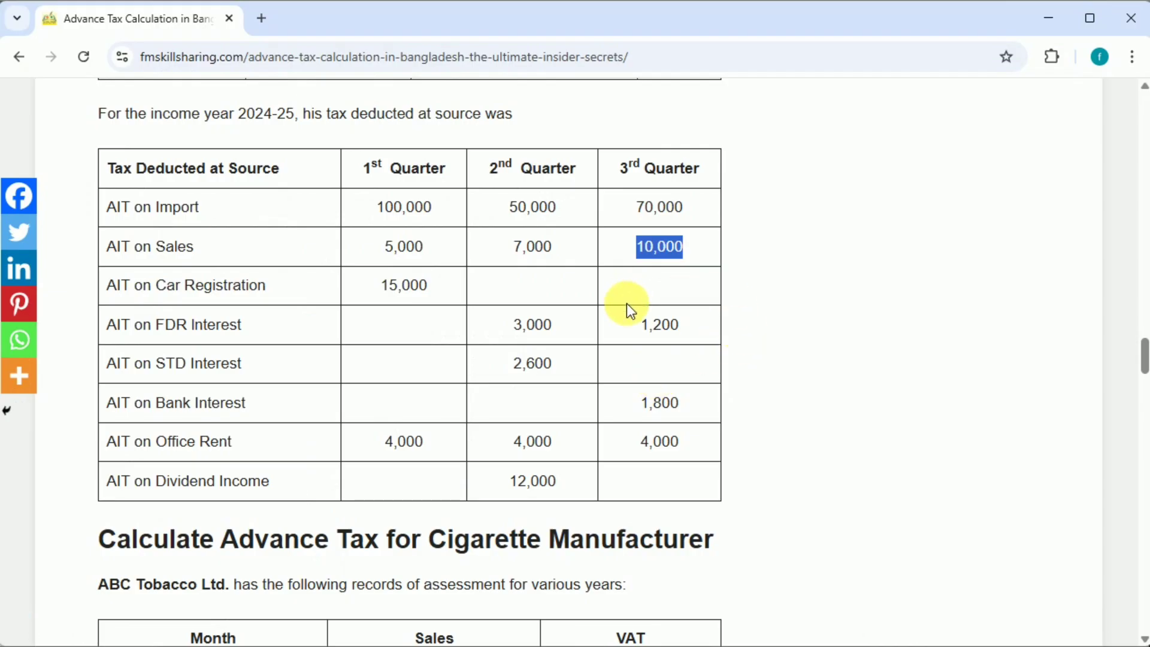
{"action": "double_click", "coordinate": [644, 327]}
{"action": "key", "text": "ctrl+c"}
{"action": "key", "text": "alt+Tab"}
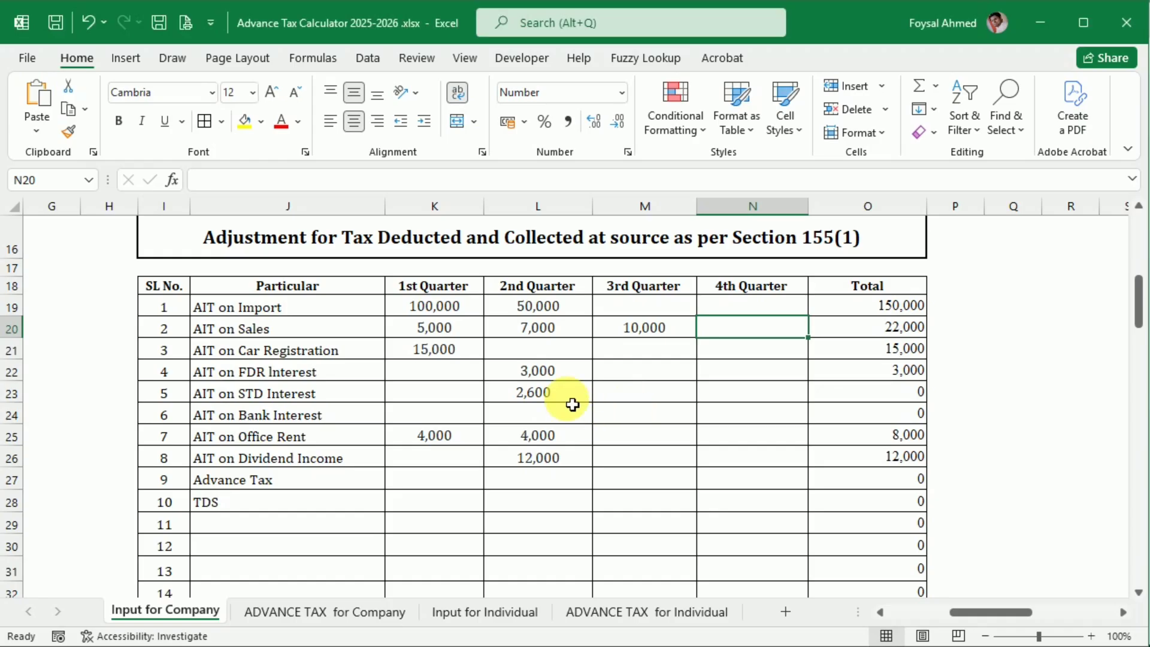
{"action": "left_click", "coordinate": [645, 371]}
{"action": "key", "text": "ctrl+v"}
{"action": "key", "text": "Tab"}
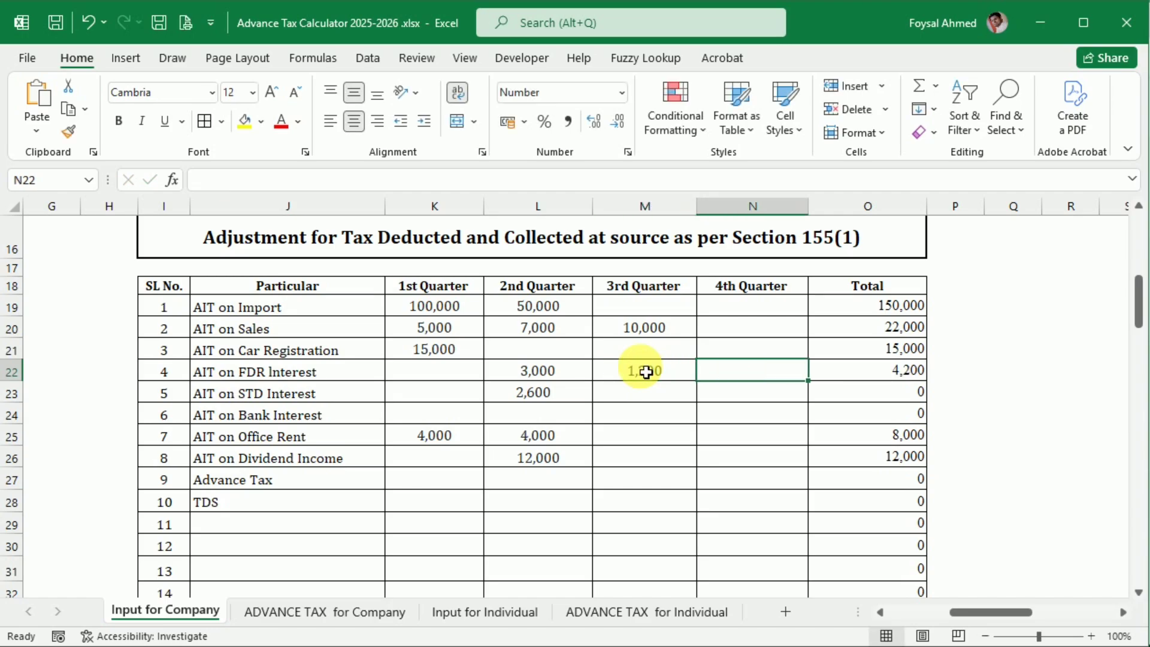
Step: Copy the 3rd Quarter AIT on Bank Interest, 1,800, from the browser article into the Excel adjustment table
{"action": "key", "text": "alt+Tab"}
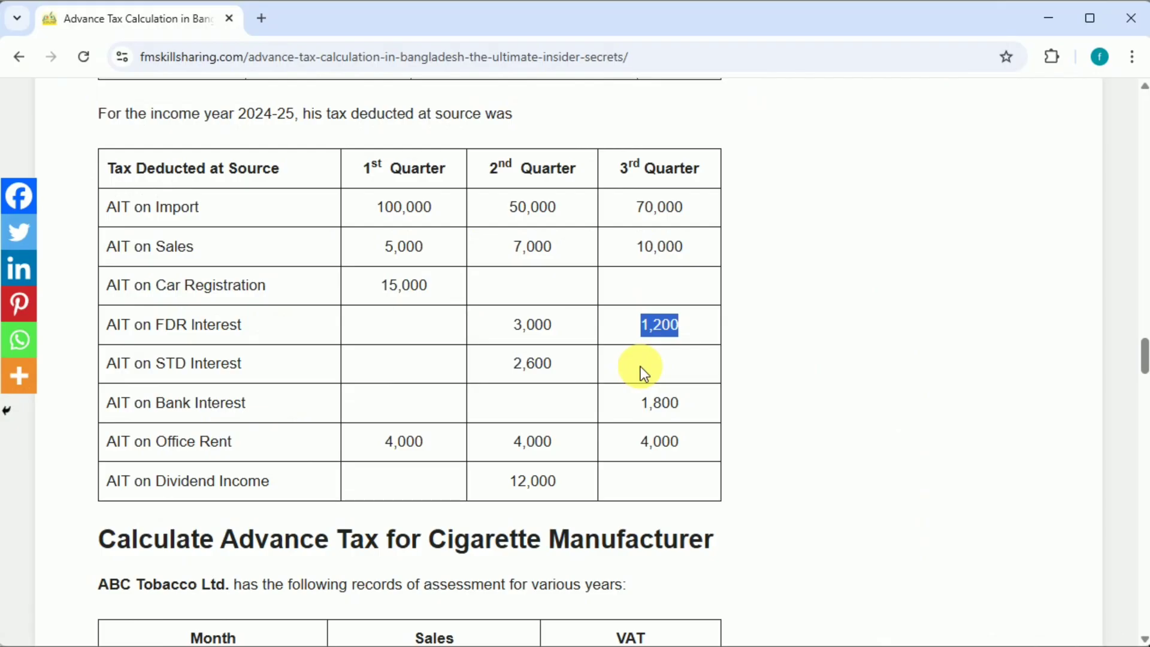
{"action": "double_click", "coordinate": [638, 405]}
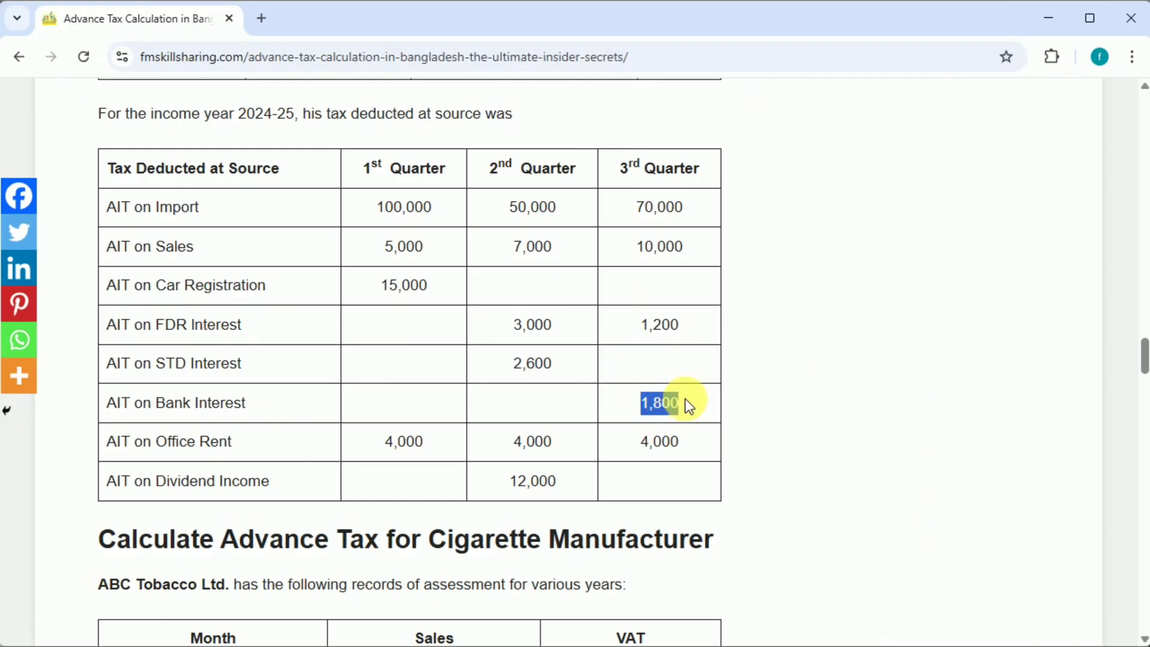
{"action": "scroll", "coordinate": [657, 441], "scroll_direction": "down", "scroll_amount": 20}
{"action": "scroll", "coordinate": [653, 439], "scroll_direction": "up", "scroll_amount": 20}
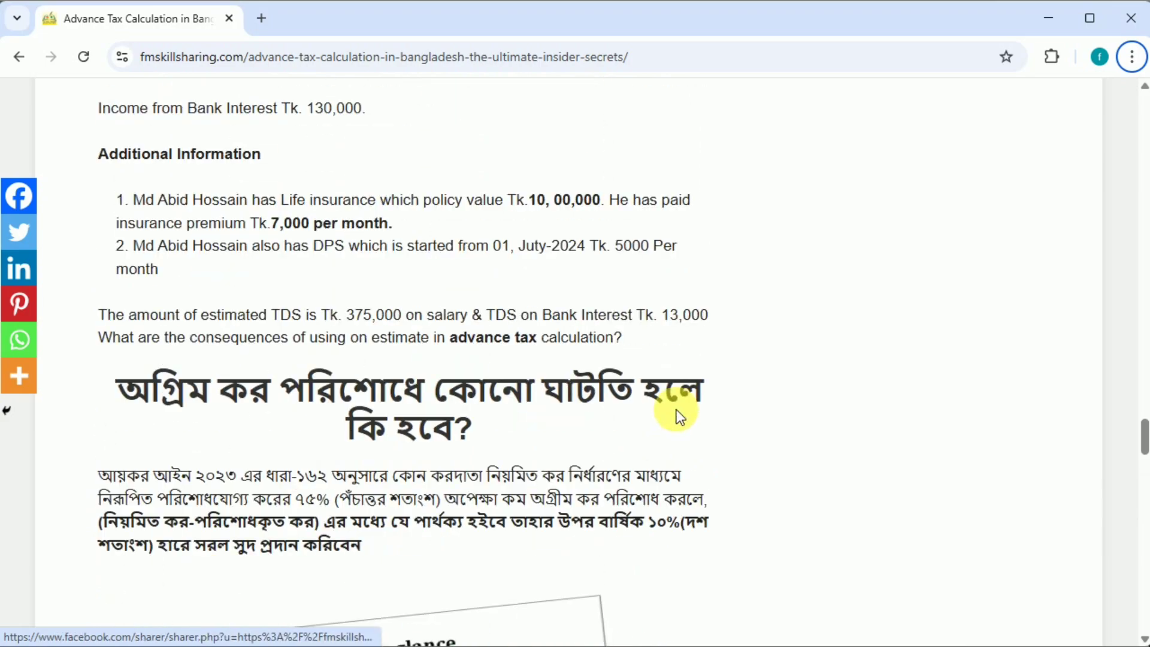
{"action": "scroll", "coordinate": [677, 413], "scroll_direction": "up", "scroll_amount": 2}
{"action": "scroll", "coordinate": [674, 413], "scroll_direction": "down", "scroll_amount": 10}
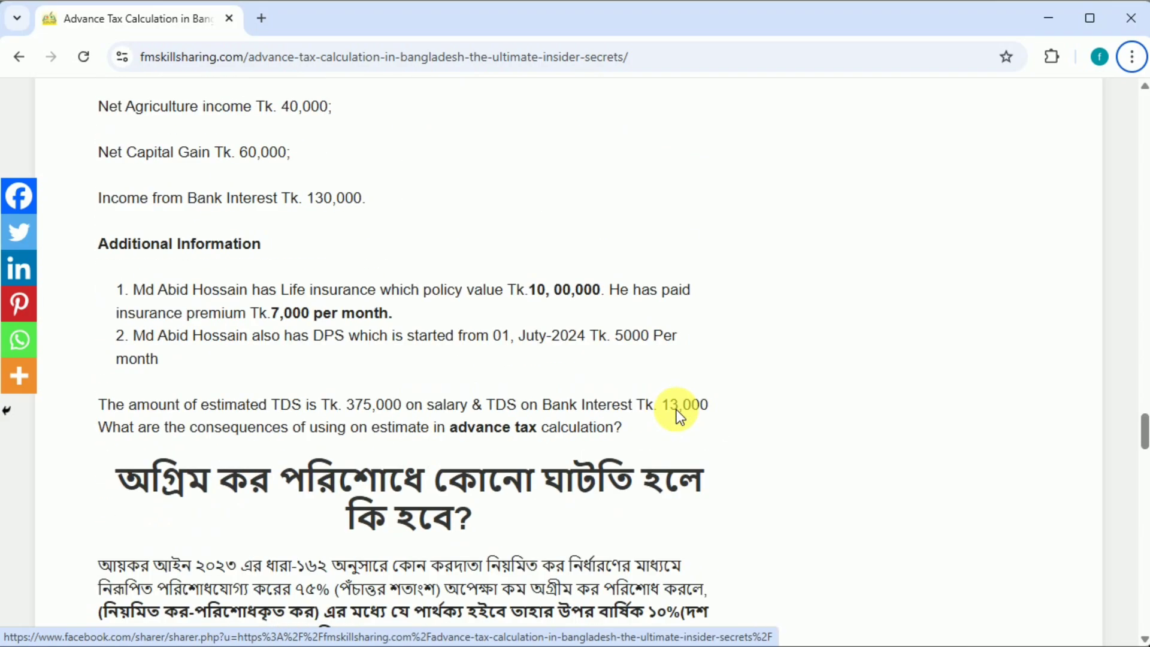
{"action": "scroll", "coordinate": [677, 408], "scroll_direction": "up", "scroll_amount": 12}
{"action": "scroll", "coordinate": [674, 399], "scroll_direction": "up", "scroll_amount": 12}
{"action": "scroll", "coordinate": [674, 391], "scroll_direction": "down", "scroll_amount": 7}
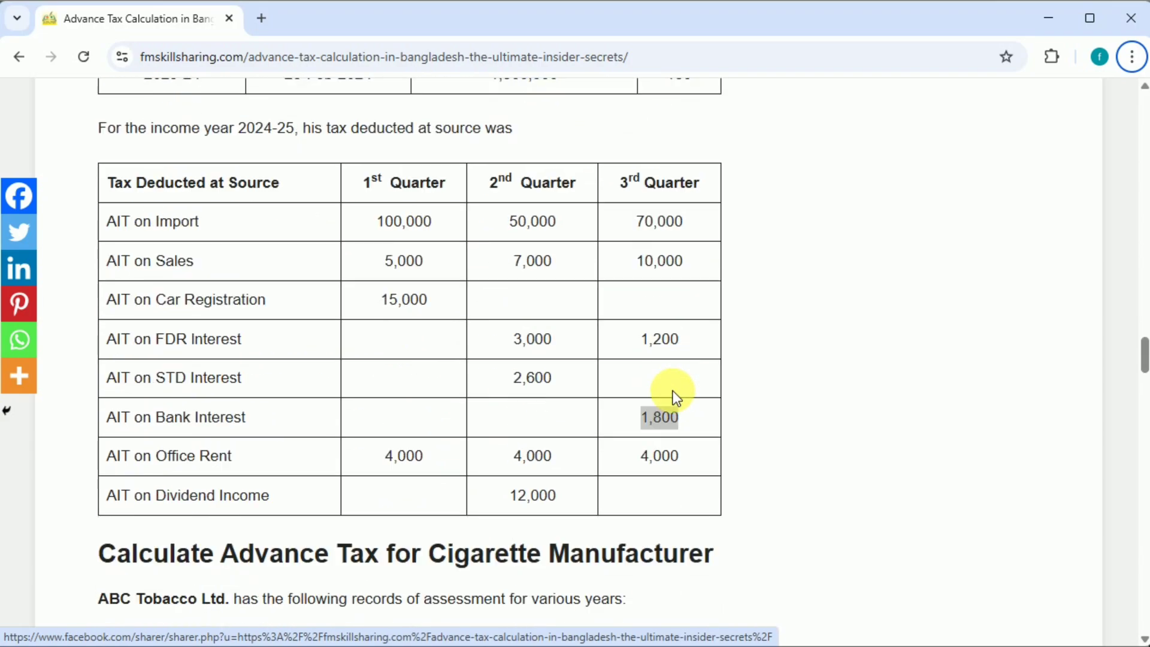
{"action": "key", "text": "alt+Tab"}
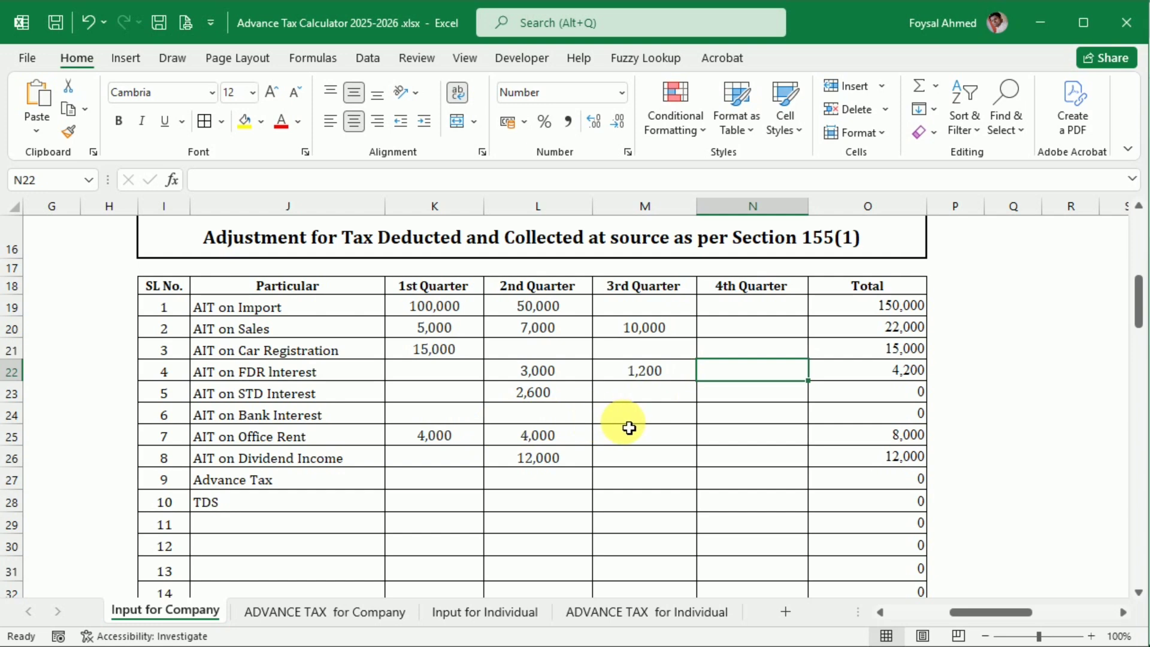
{"action": "left_click", "coordinate": [647, 413]}
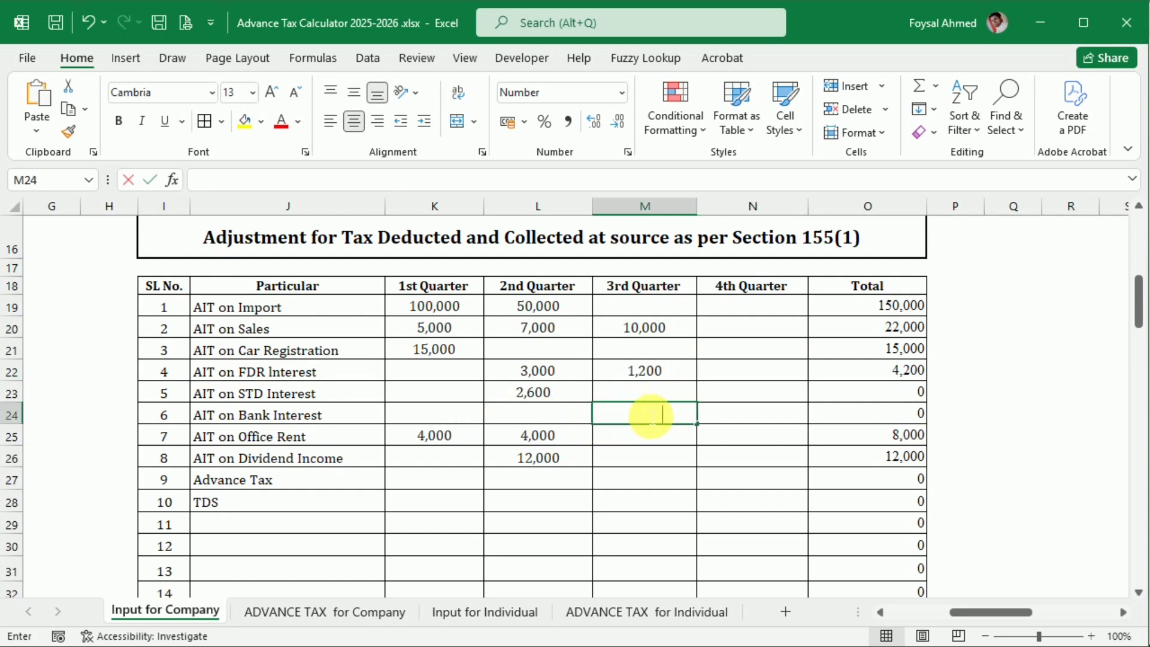
{"action": "type", "text": "1,800"}
{"action": "key", "text": "Return"}
Step: Copy the 3rd Quarter AIT on Office Rent, 4,000, from the browser article into the Excel adjustment table
{"action": "key", "text": "alt+Tab"}
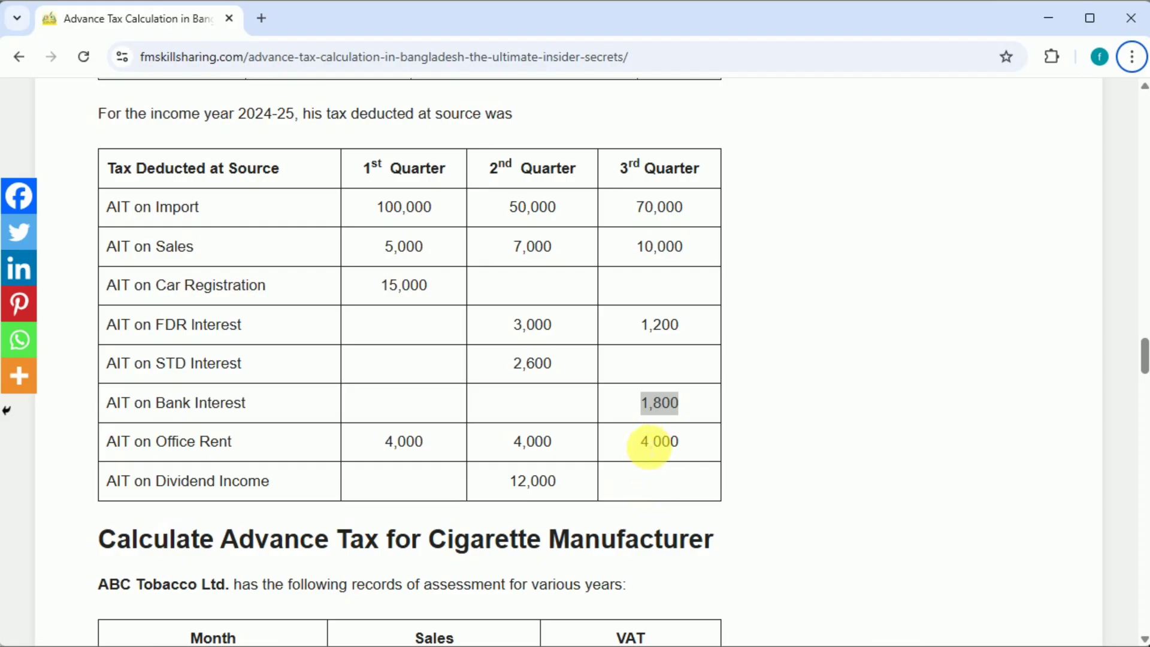
{"action": "key", "text": "alt+Tab"}
{"action": "left_click", "coordinate": [658, 441]}
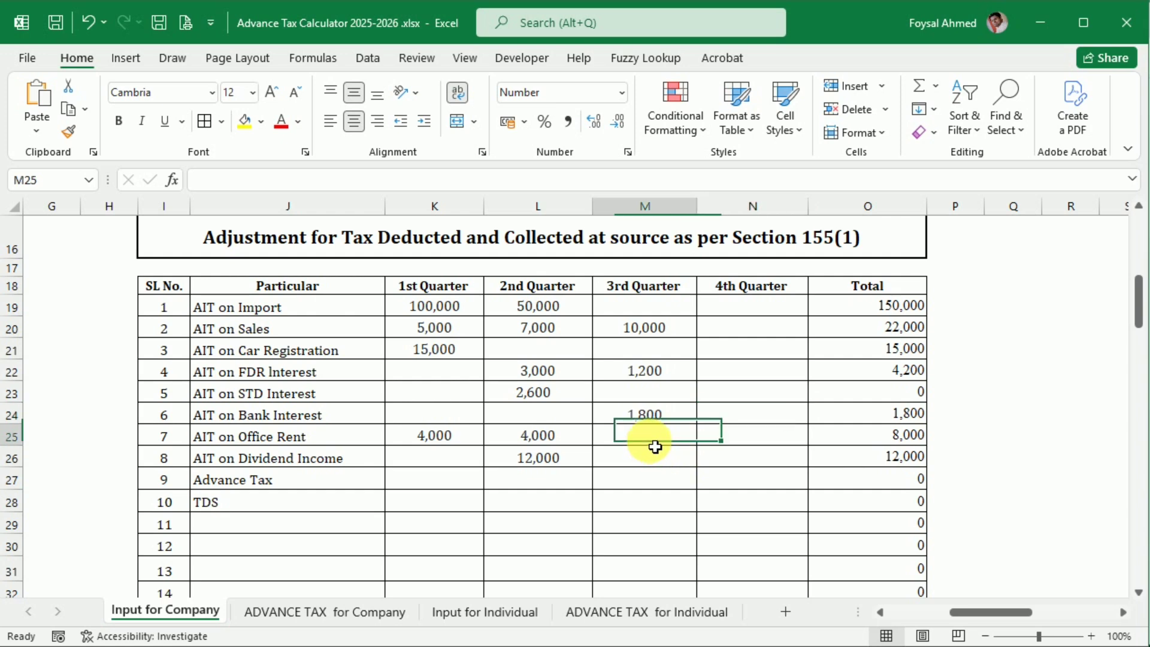
{"action": "type", "text": "4,000"}
{"action": "left_click", "coordinate": [665, 523]}
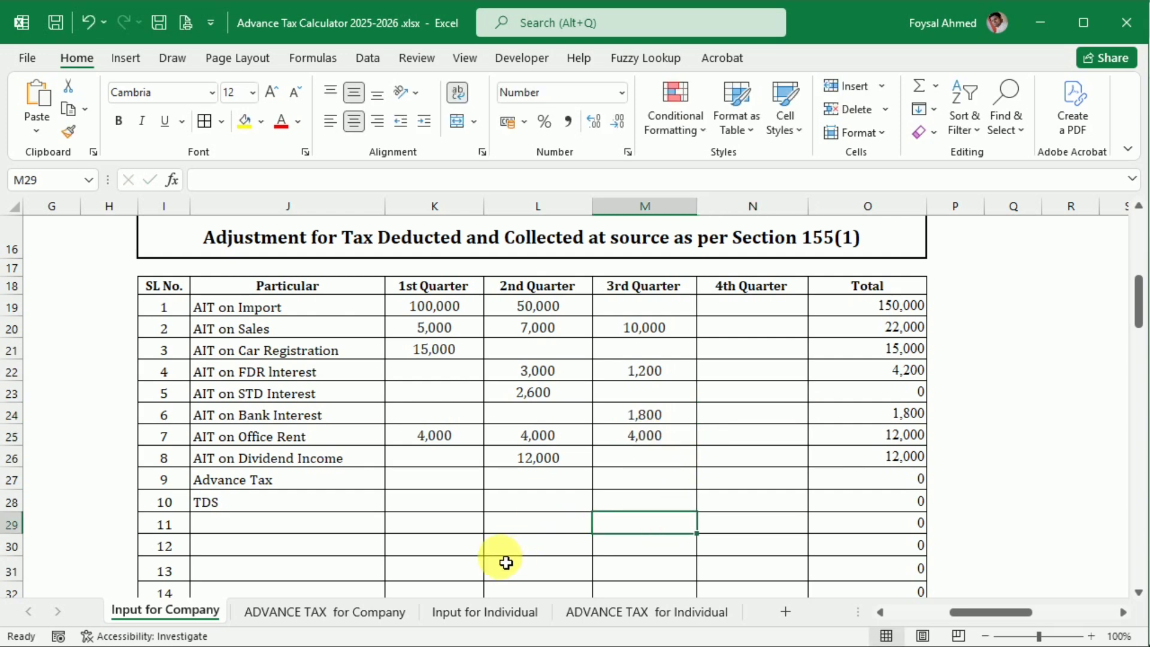
Step: On ADVANCE TAX for Company, review the net advance tax payable and the 75% liability formula in the total shortfall test
{"action": "left_click", "coordinate": [327, 612]}
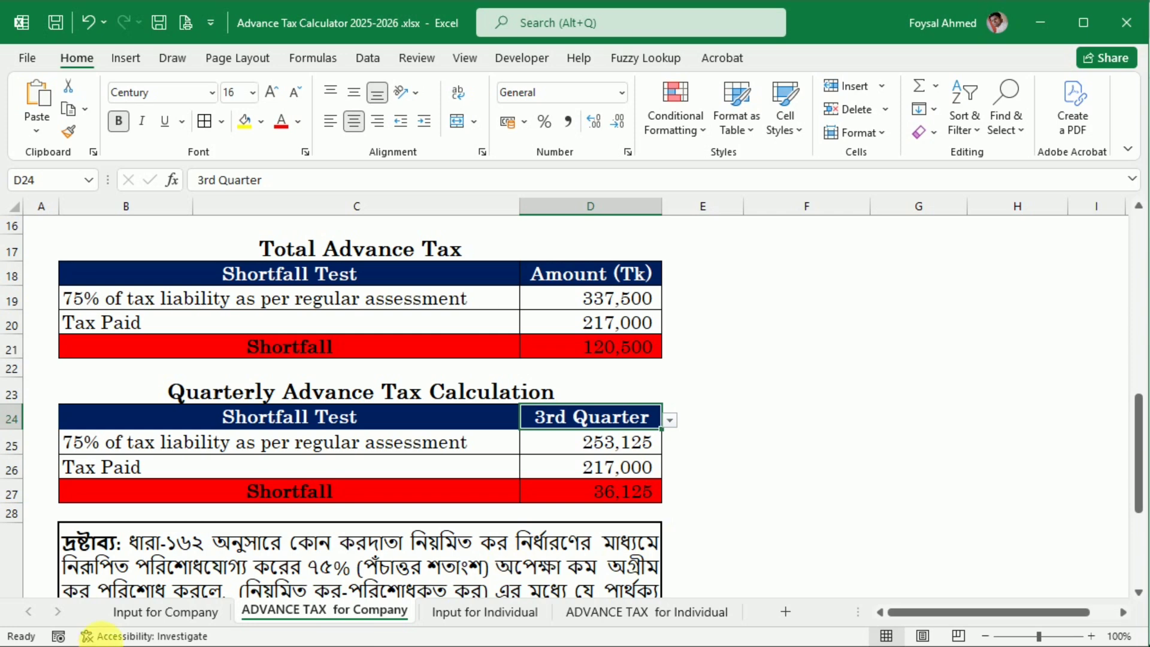
{"action": "left_click", "coordinate": [137, 612]}
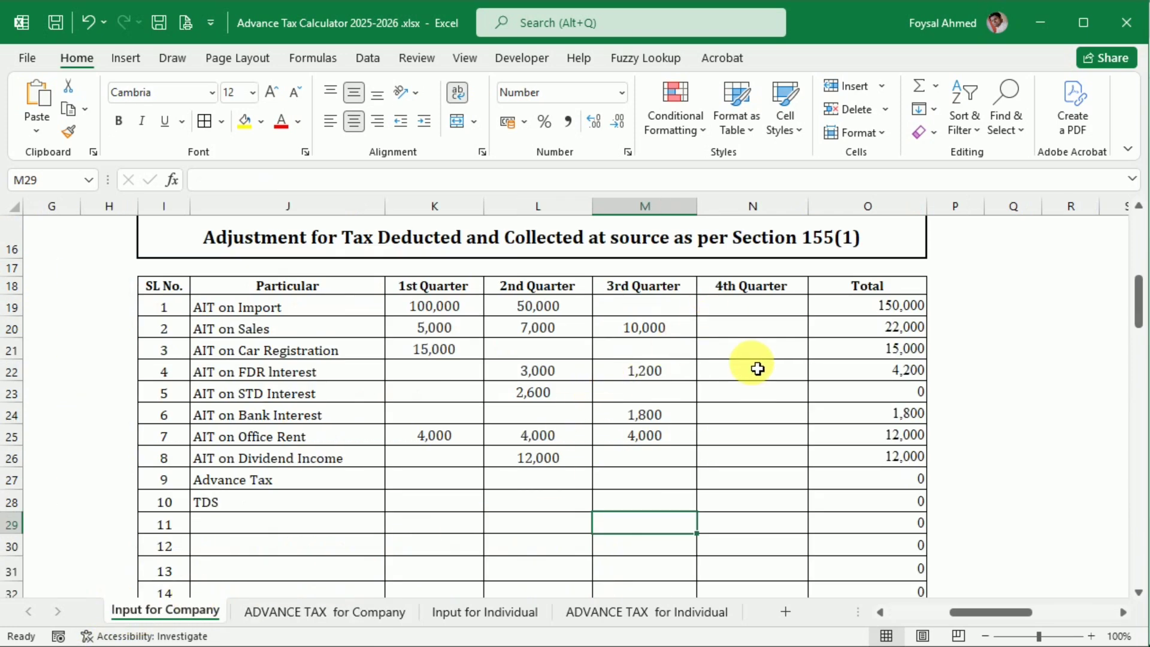
{"action": "left_click", "coordinate": [346, 611]}
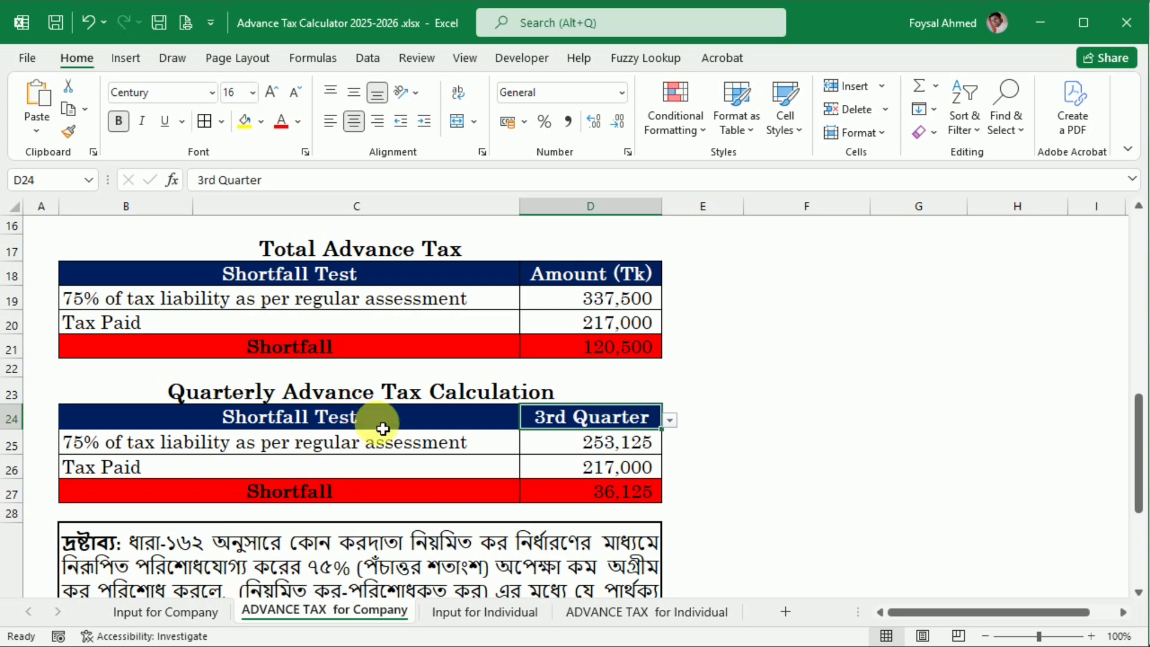
{"action": "scroll", "coordinate": [659, 365], "scroll_direction": "up", "scroll_amount": 2}
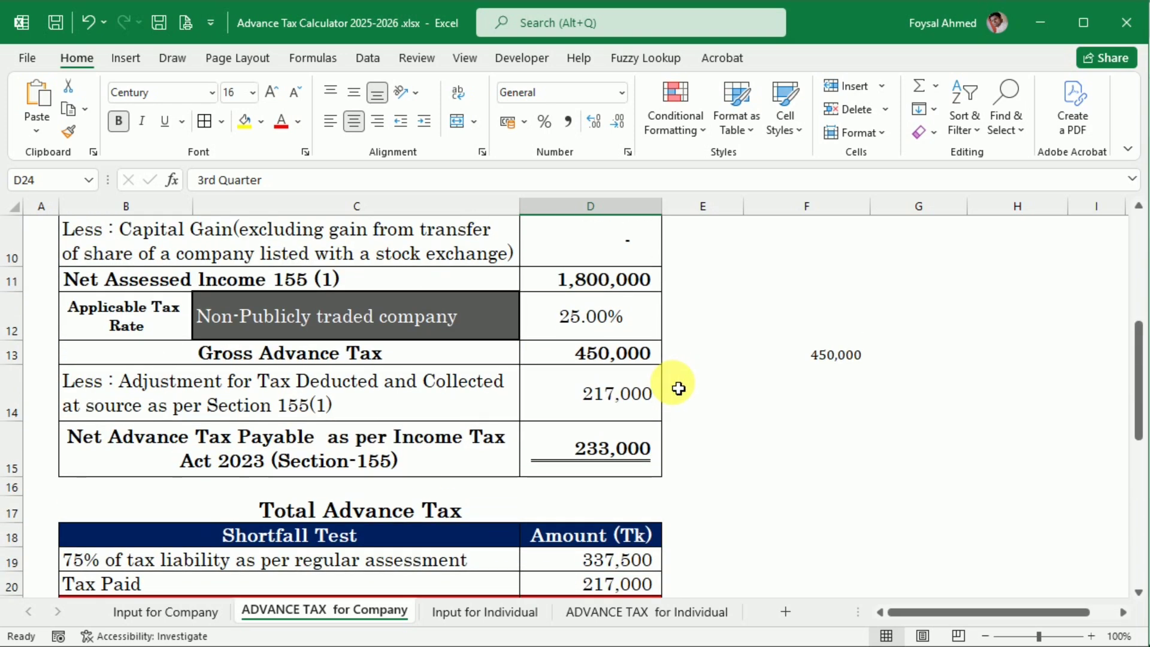
{"action": "scroll", "coordinate": [678, 388], "scroll_direction": "down", "scroll_amount": 1}
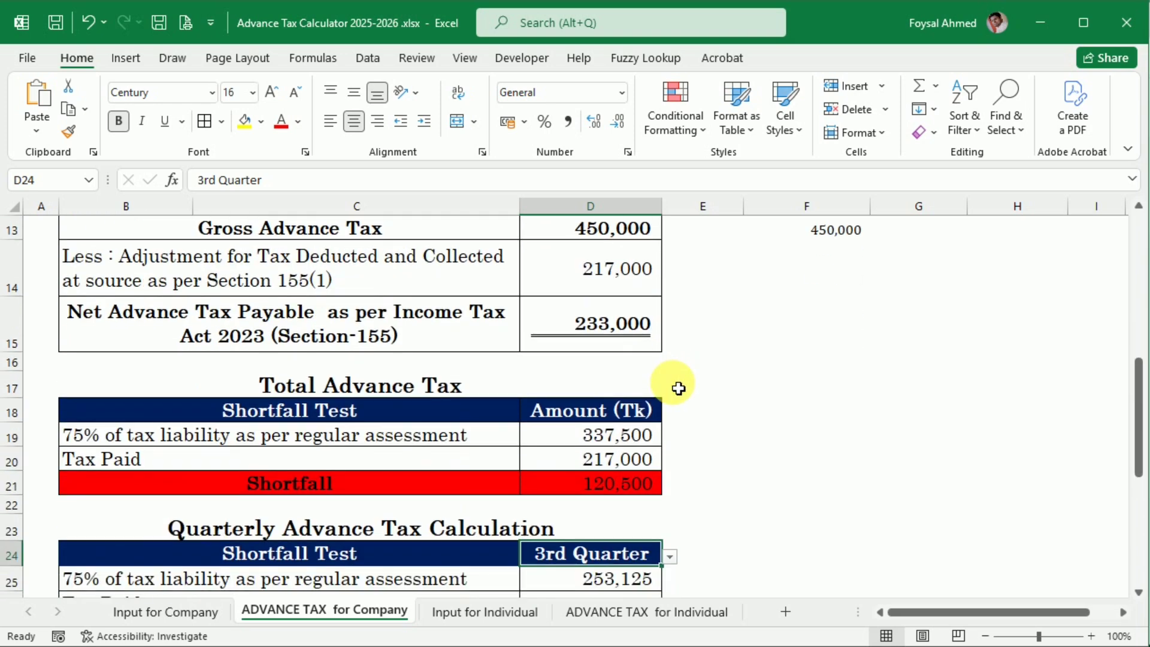
{"action": "left_click", "coordinate": [608, 440]}
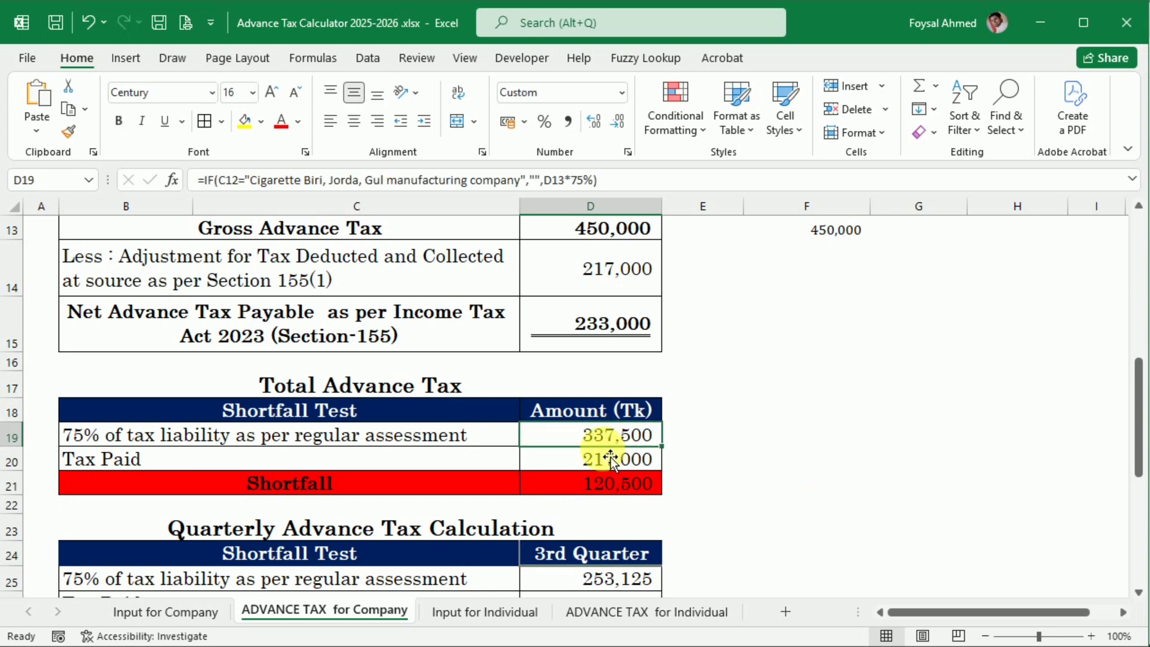
Step: Examine the 3rd Quarter shortfall test's 75% liability, tax paid and shortfall cells, and the section 162 note beneath it
{"action": "scroll", "coordinate": [610, 460], "scroll_direction": "down", "scroll_amount": 1}
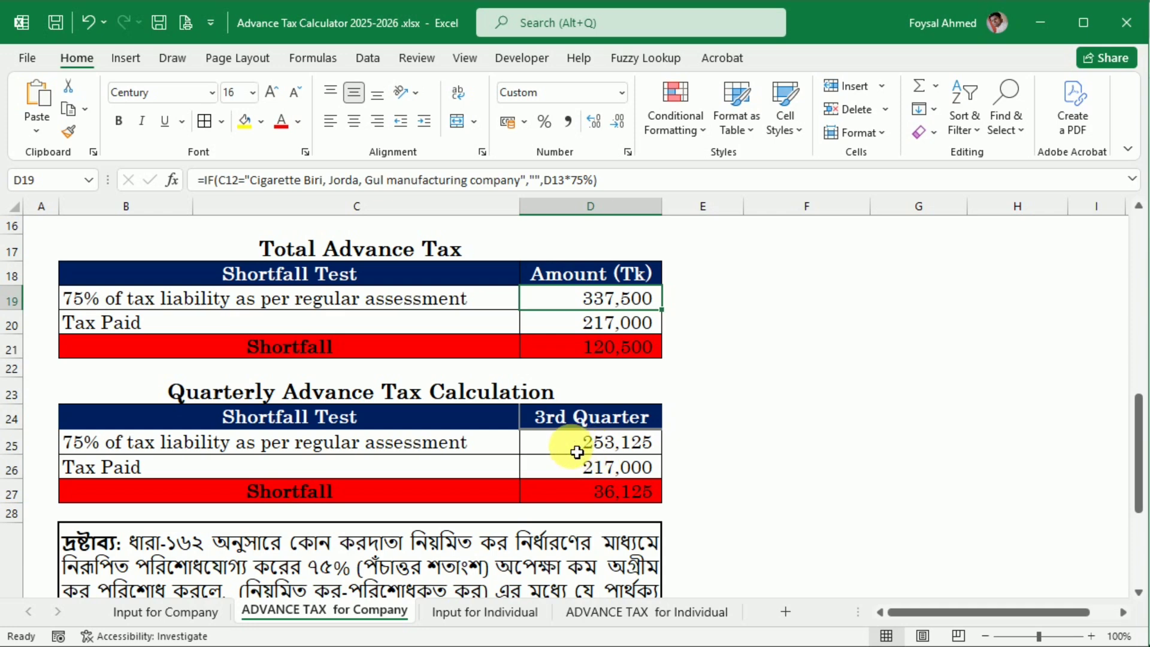
{"action": "left_click", "coordinate": [653, 451]}
{"action": "left_click", "coordinate": [625, 477]}
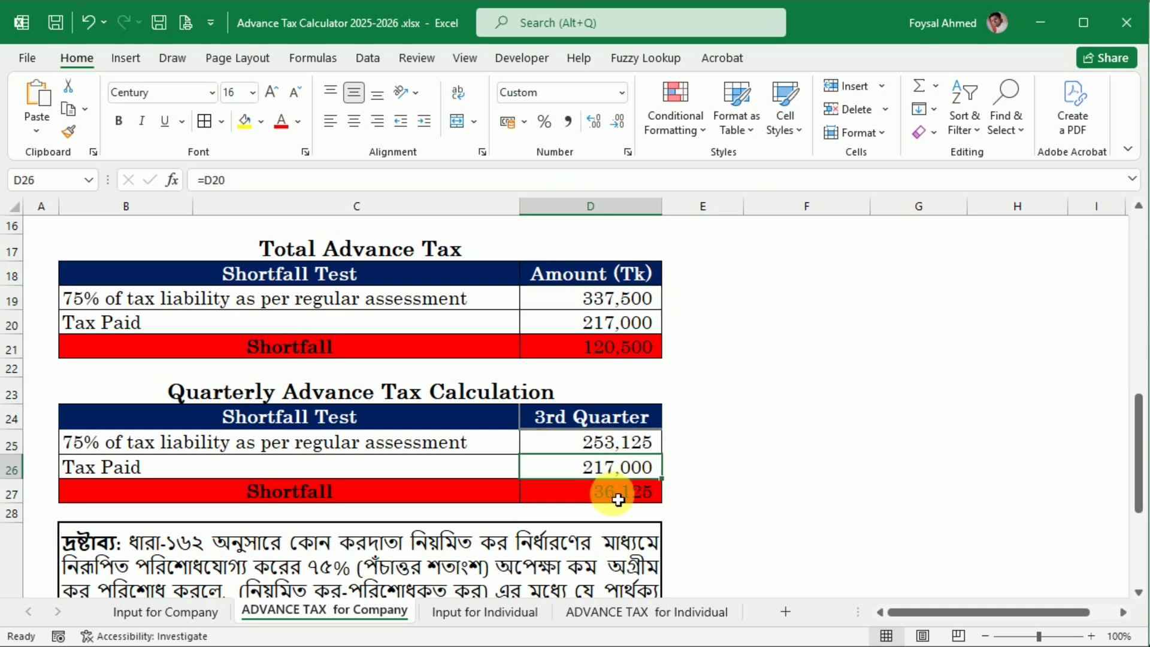
{"action": "left_click", "coordinate": [611, 494]}
{"action": "left_click", "coordinate": [657, 422]}
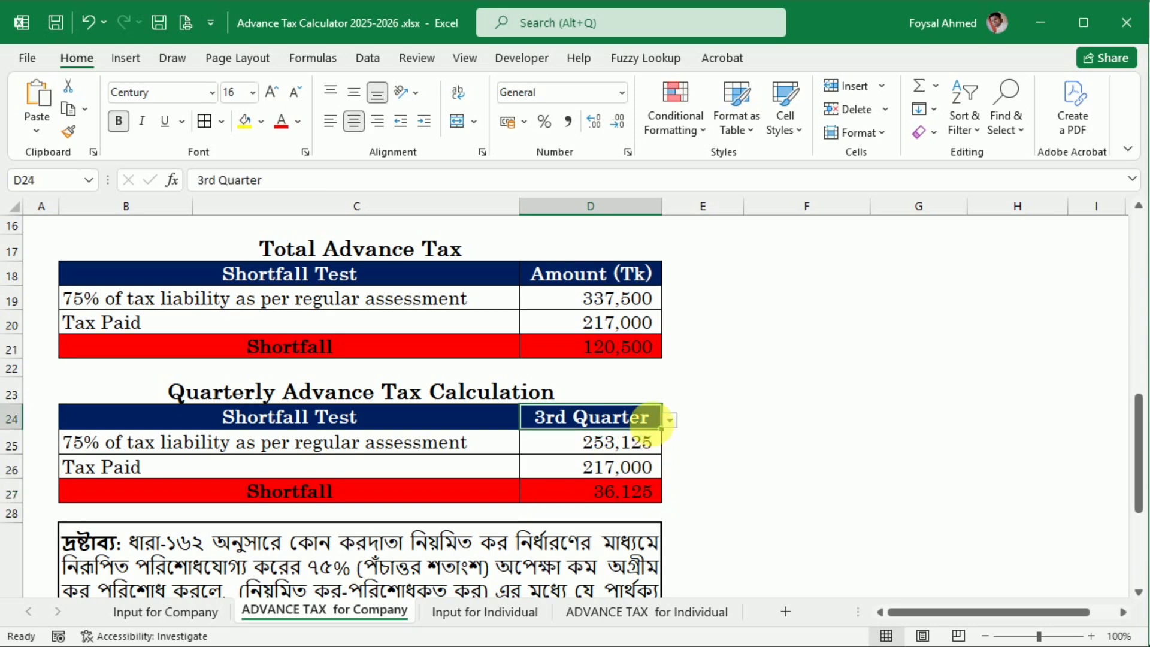
{"action": "left_click", "coordinate": [670, 420]}
{"action": "left_click", "coordinate": [670, 420]}
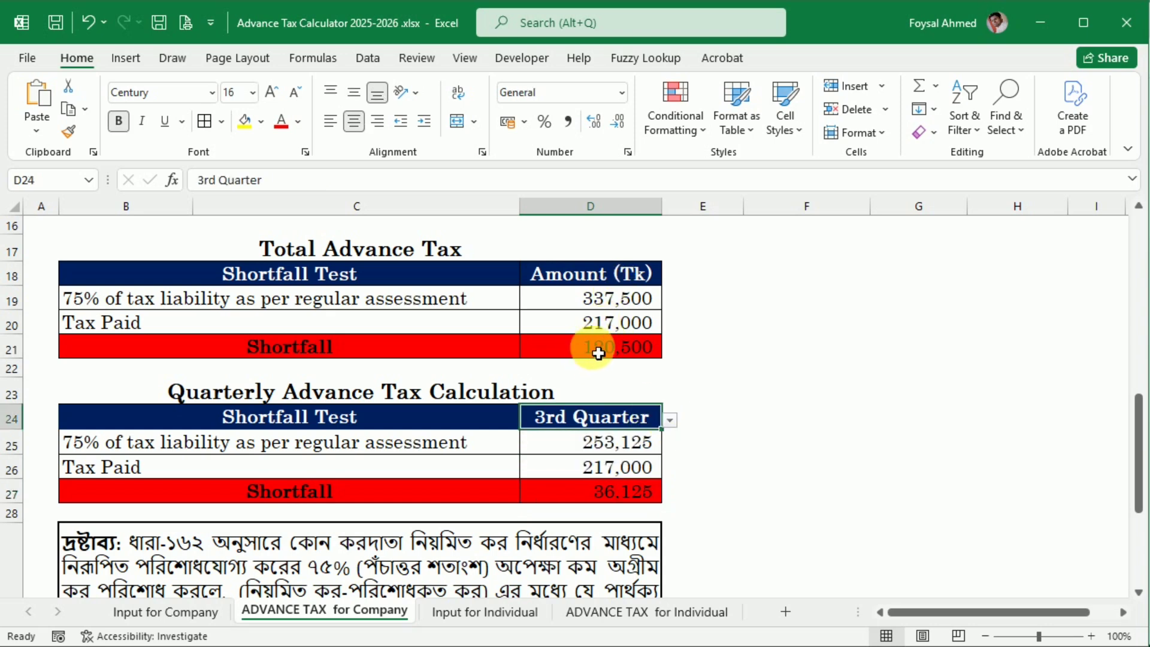
{"action": "scroll", "coordinate": [557, 474], "scroll_direction": "down", "scroll_amount": 3}
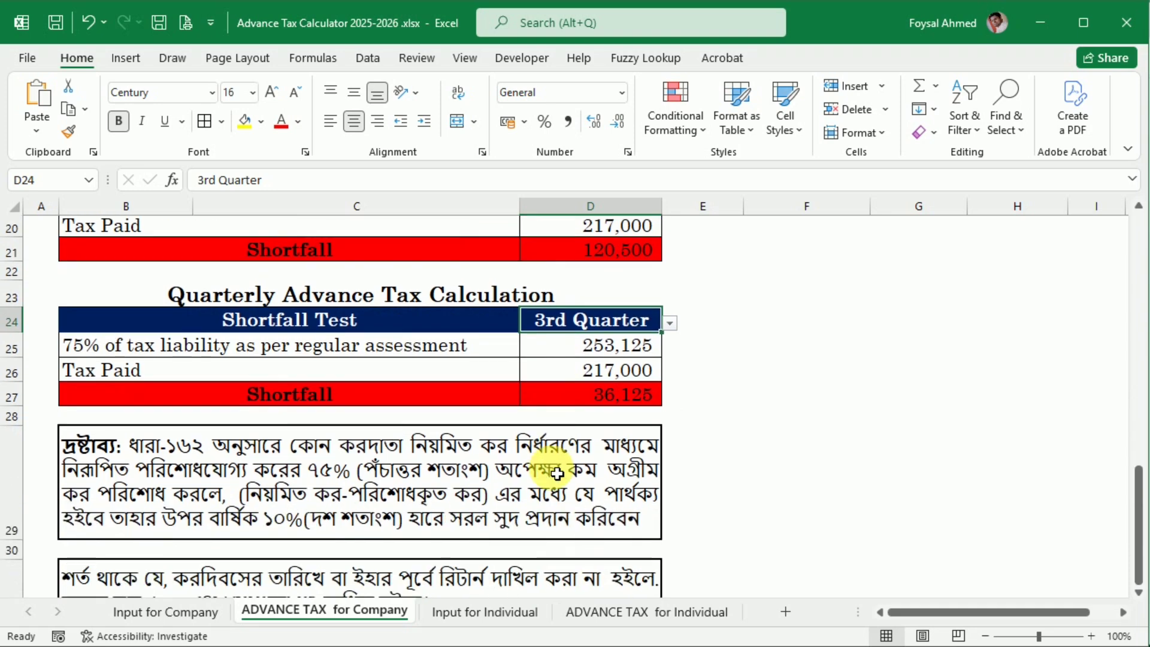